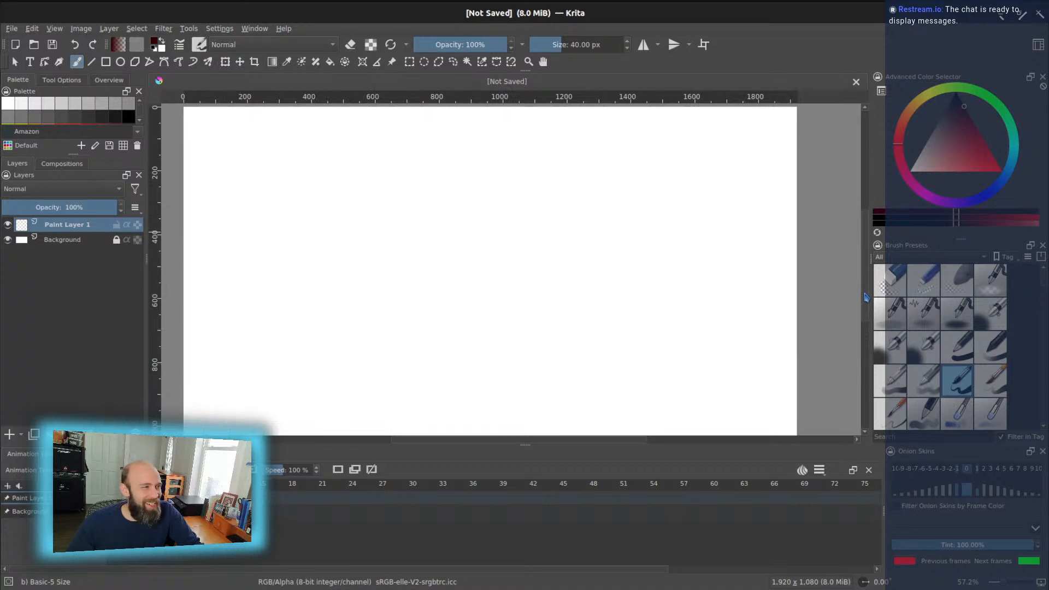
{"action": "scroll", "coordinate": [773, 291], "scroll_direction": "down", "scroll_amount": 1}
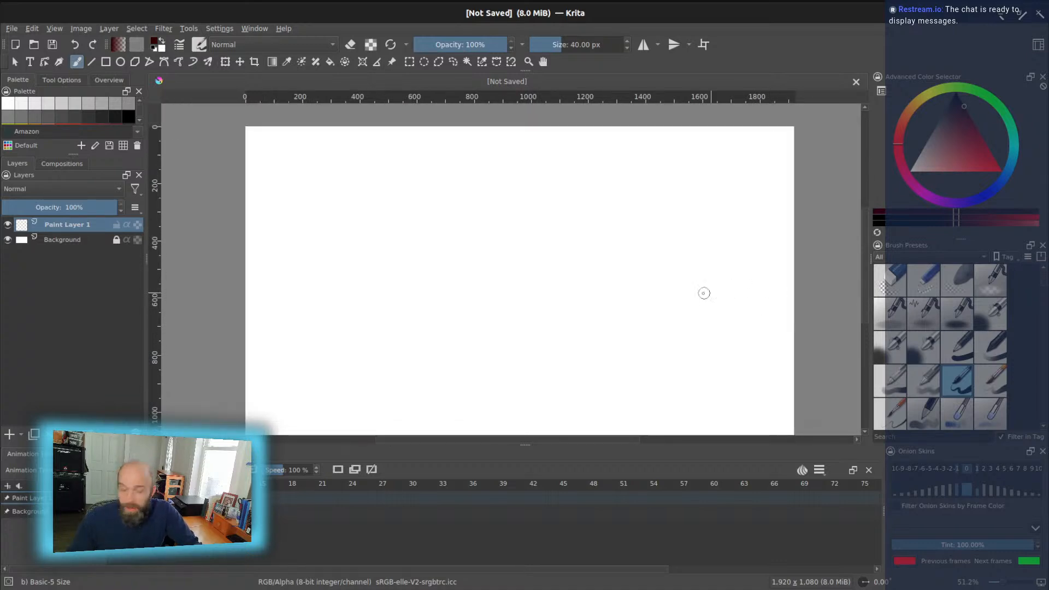
- Choose the textured twig-bark round preset from the Brush Presets docker for sketching
{"action": "scroll", "coordinate": [868, 301], "scroll_direction": "down", "scroll_amount": 1}
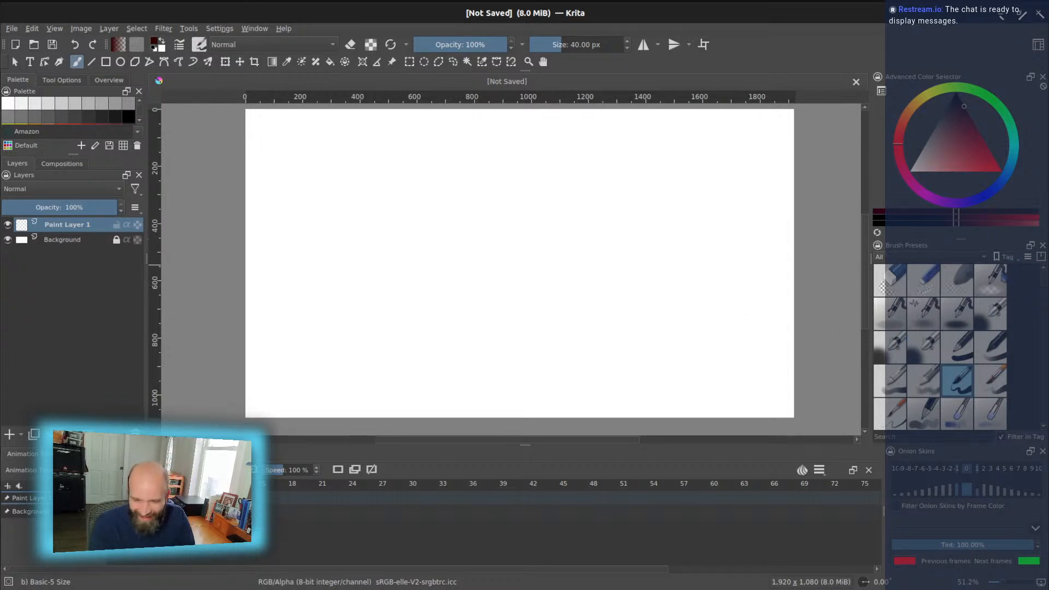
{"action": "scroll", "coordinate": [1042, 285], "scroll_direction": "down", "scroll_amount": 10}
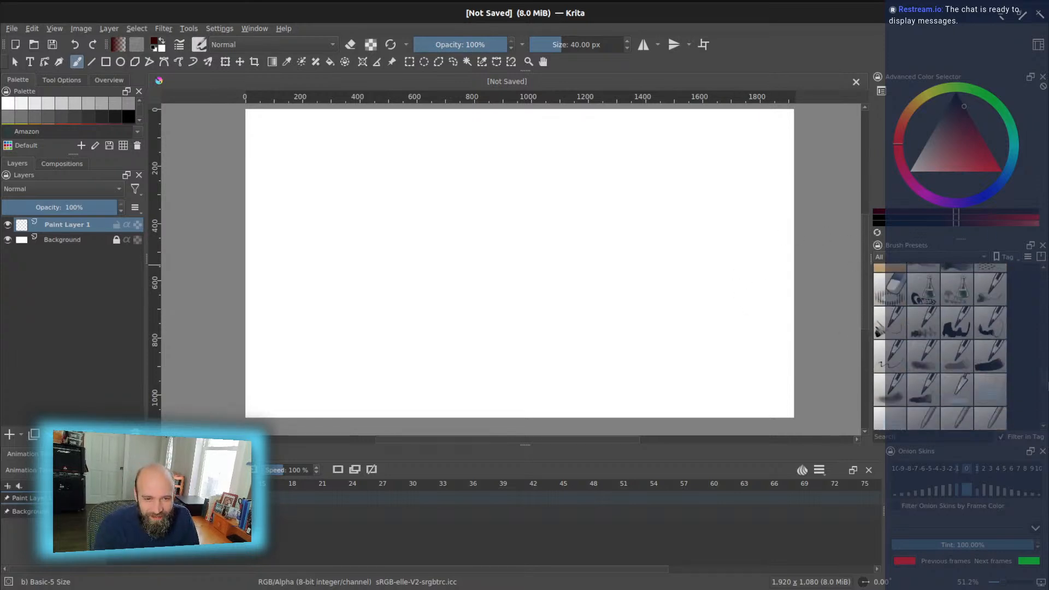
{"action": "scroll", "coordinate": [940, 347], "scroll_direction": "up", "scroll_amount": 2}
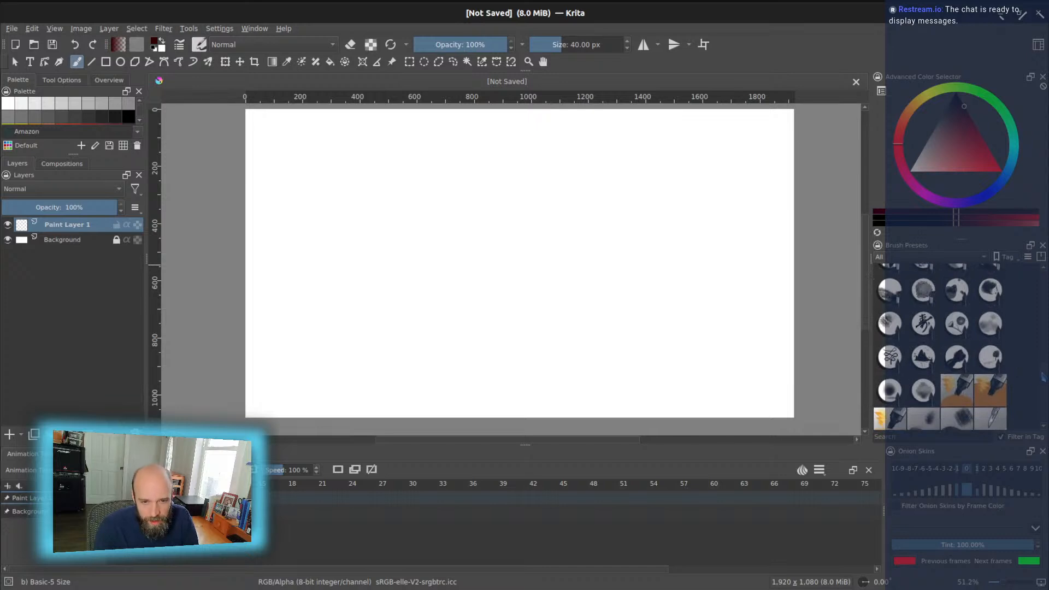
{"action": "scroll", "coordinate": [1028, 360], "scroll_direction": "up", "scroll_amount": 5}
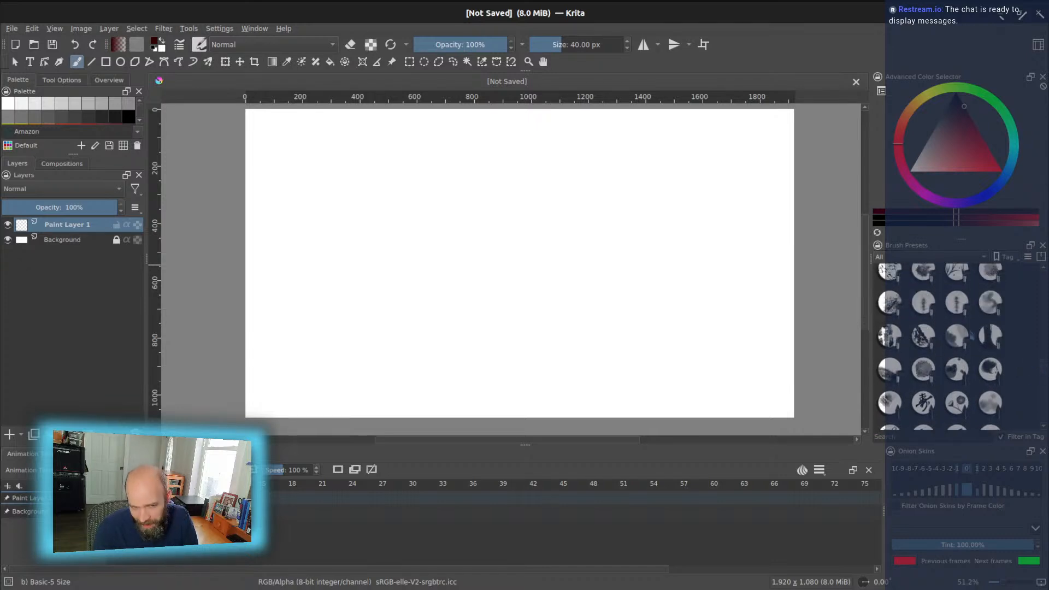
{"action": "left_click", "coordinate": [991, 335]}
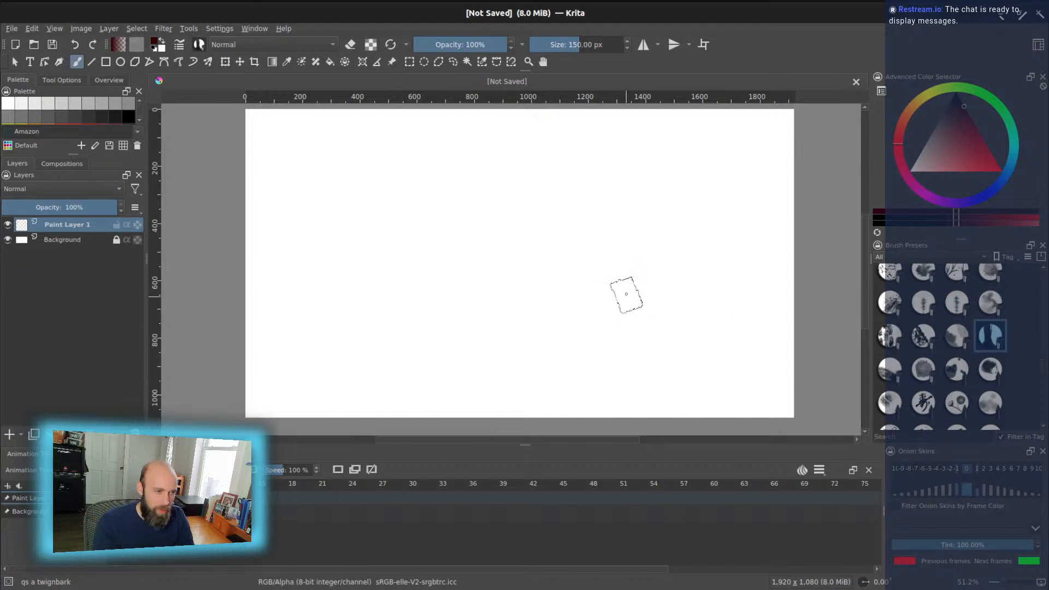
- Paint in black with a smaller brush, set clip end 15 at 30 fps, and start Save As
{"action": "key", "text": "d"}
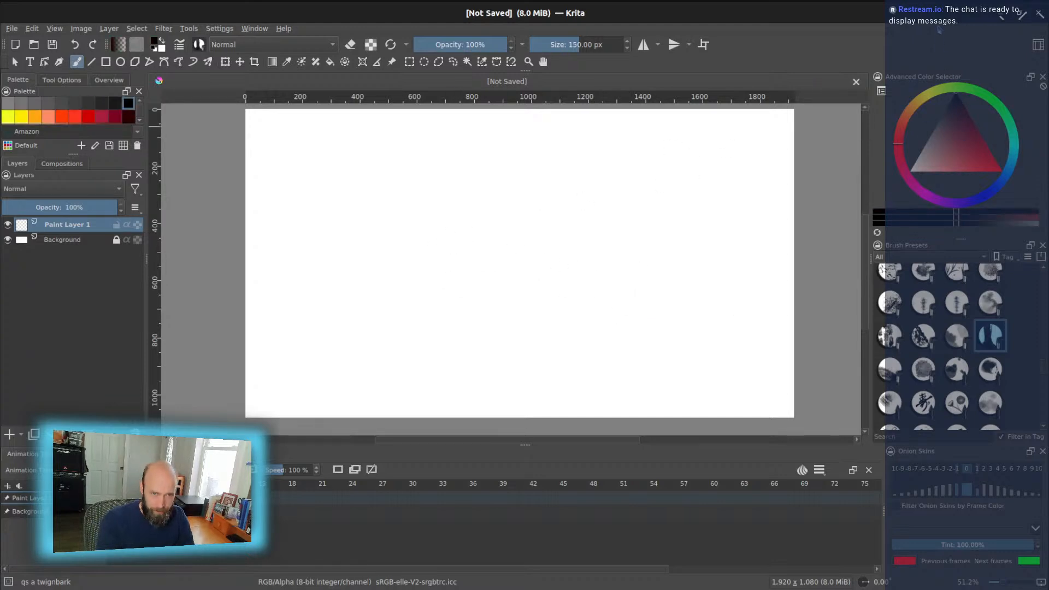
{"action": "left_click_drag", "start_coordinate": [572, 46], "coordinate": [565, 46]}
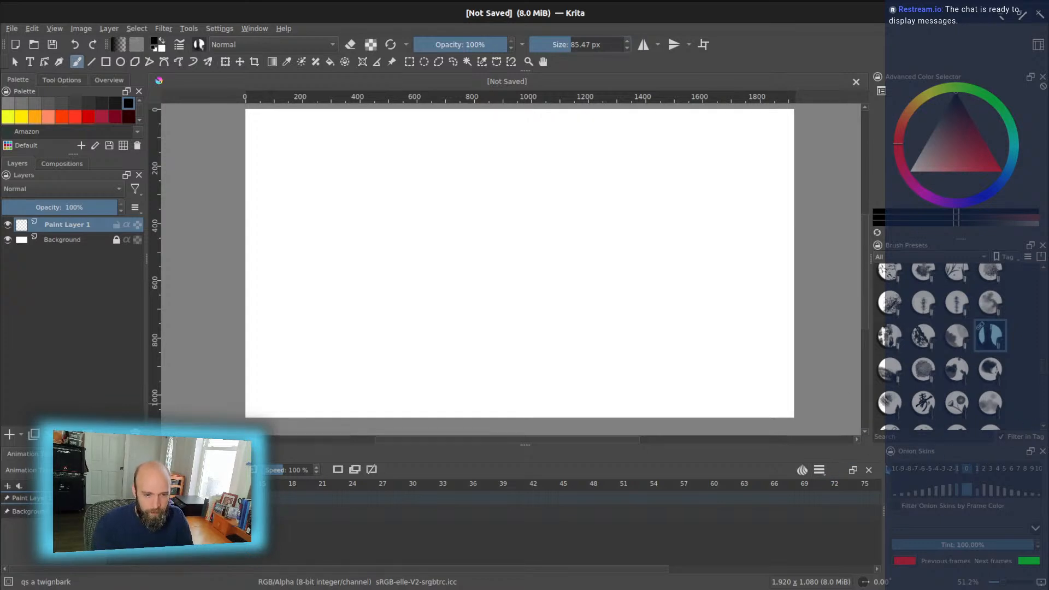
{"action": "left_click", "coordinate": [824, 473]}
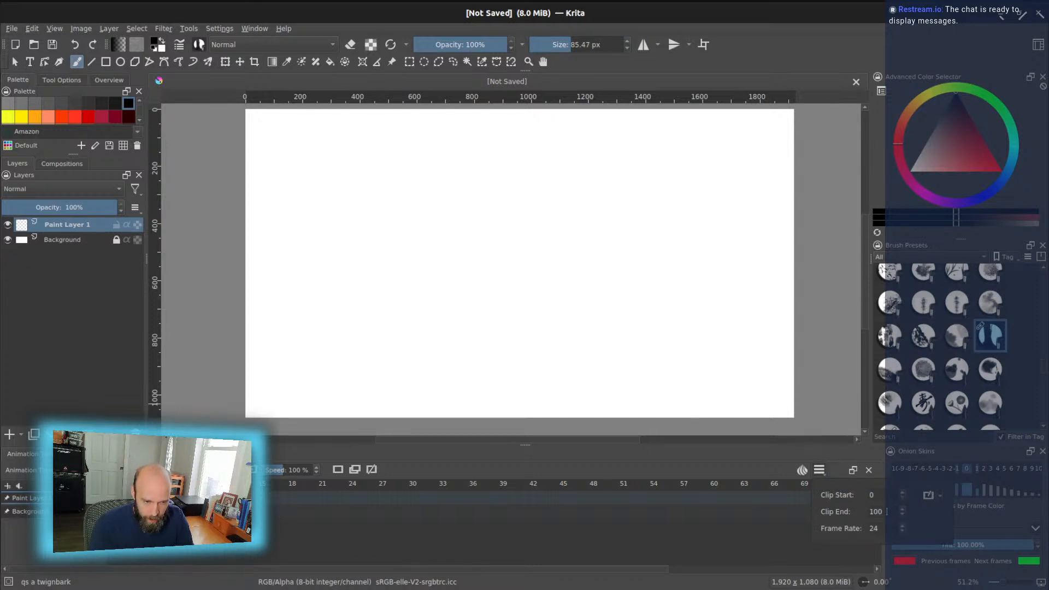
{"action": "key", "text": "BackSpace"}
{"action": "type", "text": "5"}
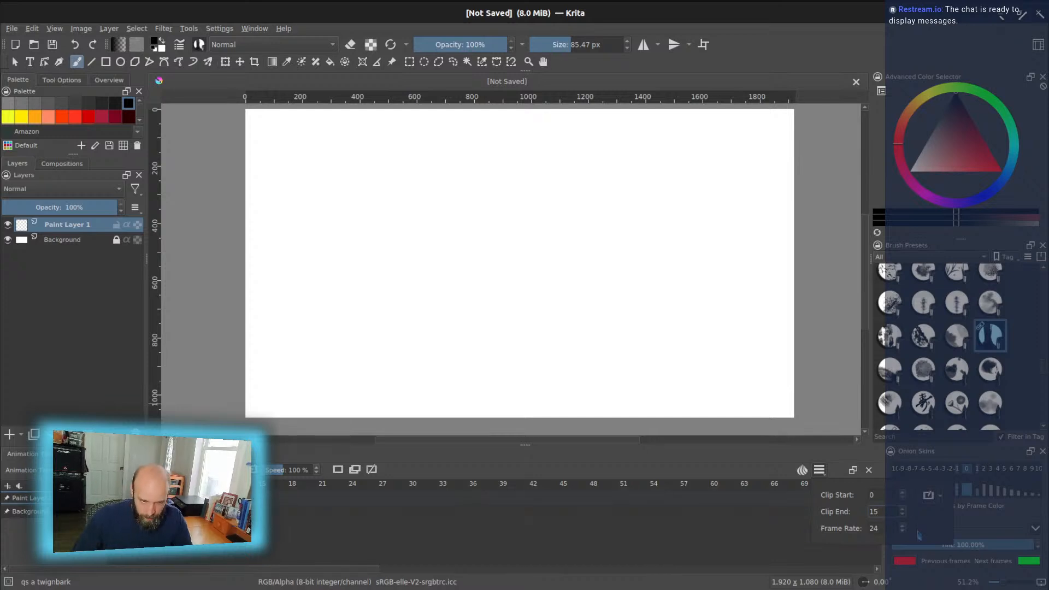
{"action": "key", "text": "Tab"}
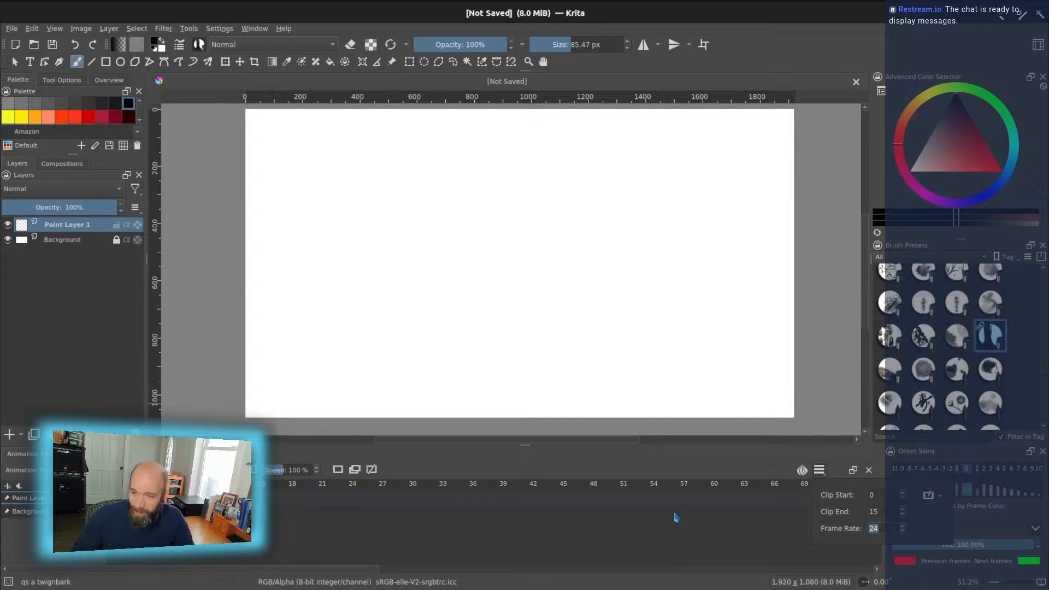
{"action": "type", "text": "30"}
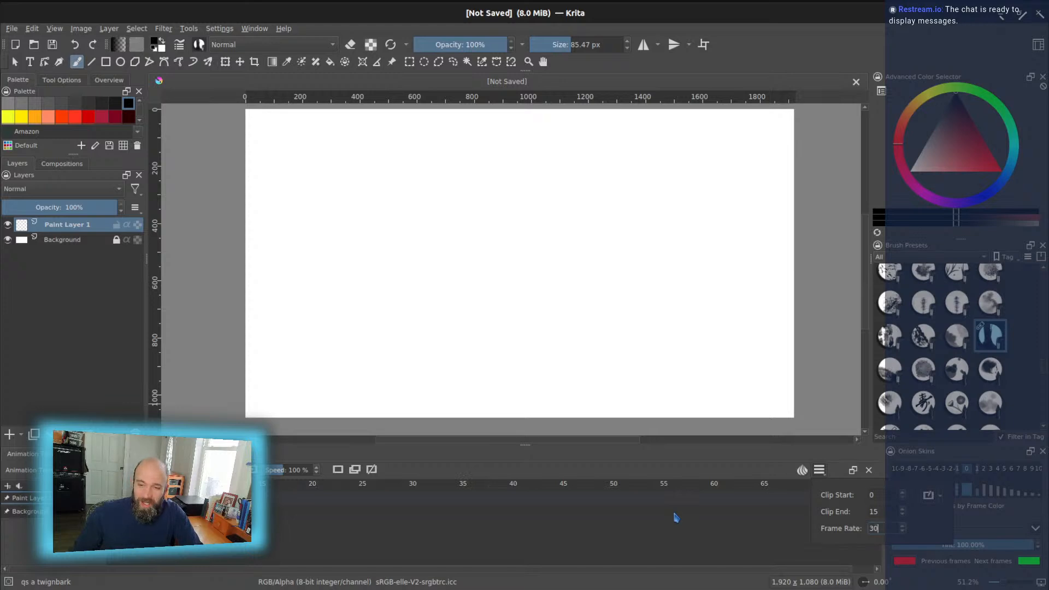
{"action": "left_click", "coordinate": [599, 536]}
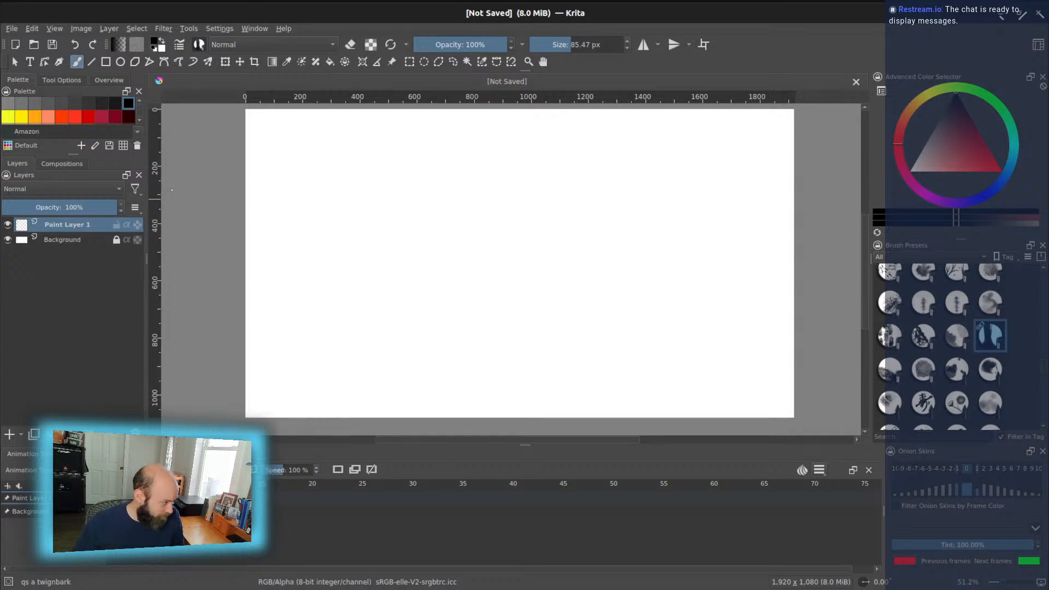
{"action": "key", "text": "ctrl+s"}
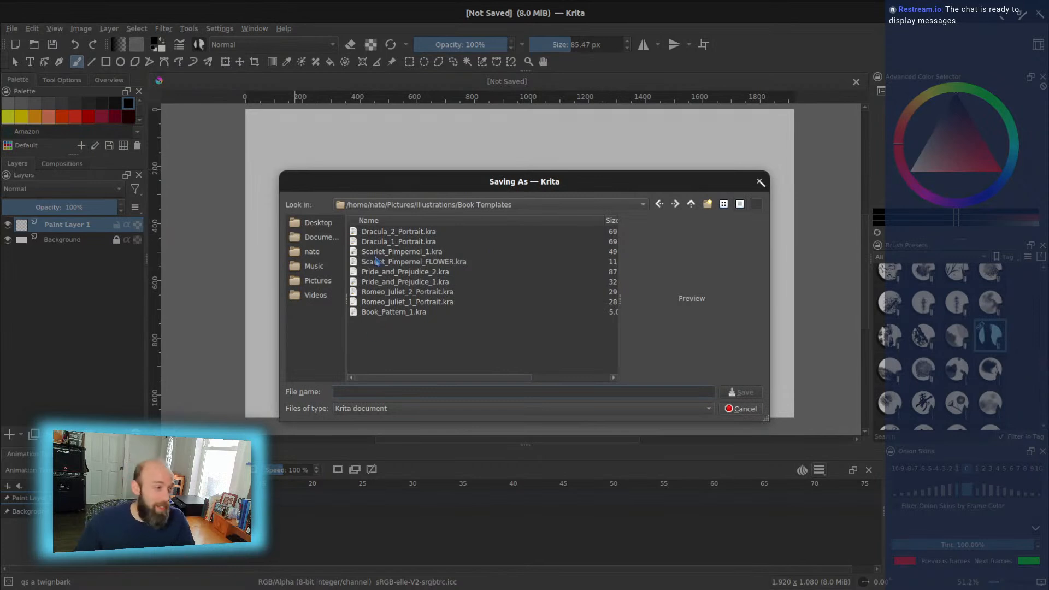
- Choose Pictures from the Look in list and save as Krita_Animation_FlightofthePaperAirplane.kra
{"action": "left_click", "coordinate": [460, 205]}
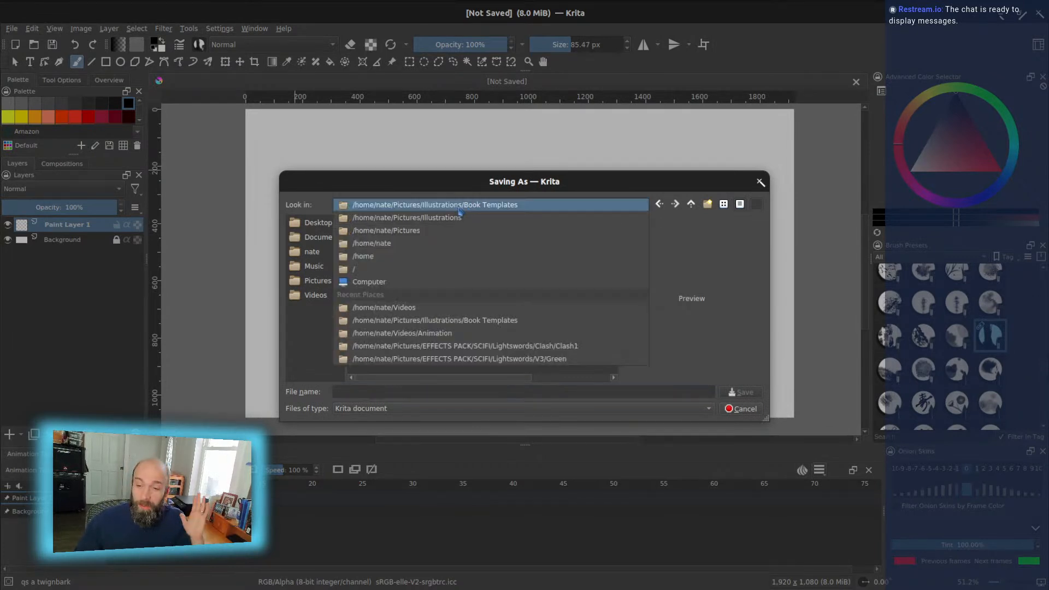
{"action": "left_click", "coordinate": [428, 232]}
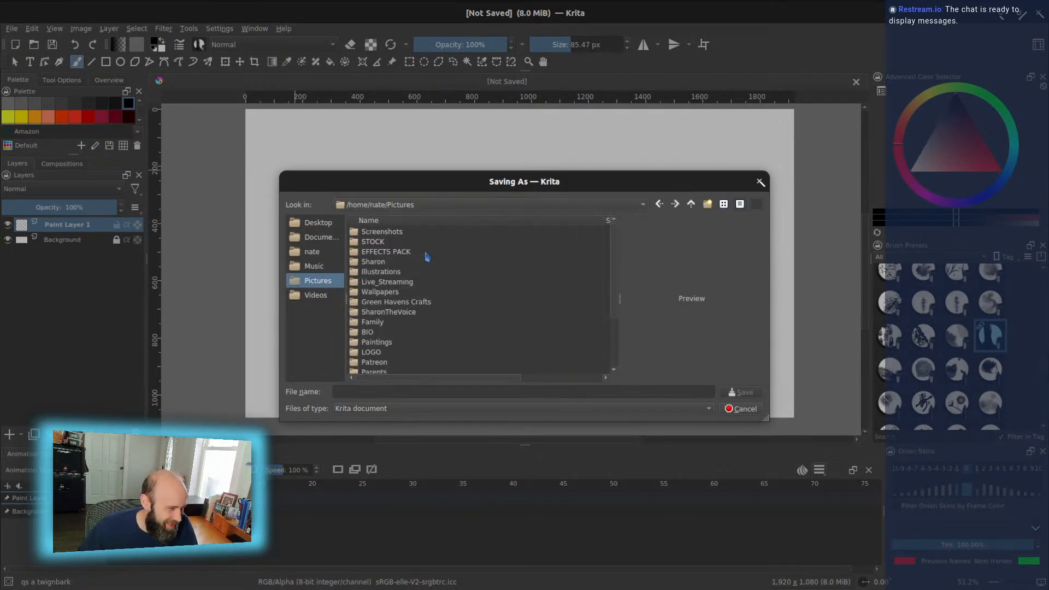
{"action": "left_click", "coordinate": [397, 393]}
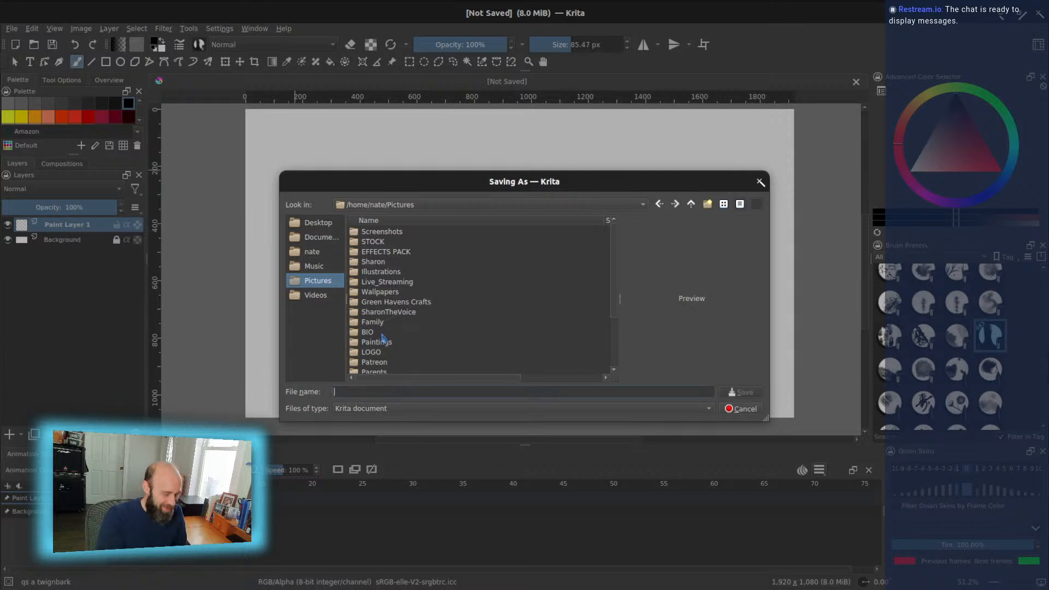
{"action": "type", "text": "Krita_Animation_Fligh"}
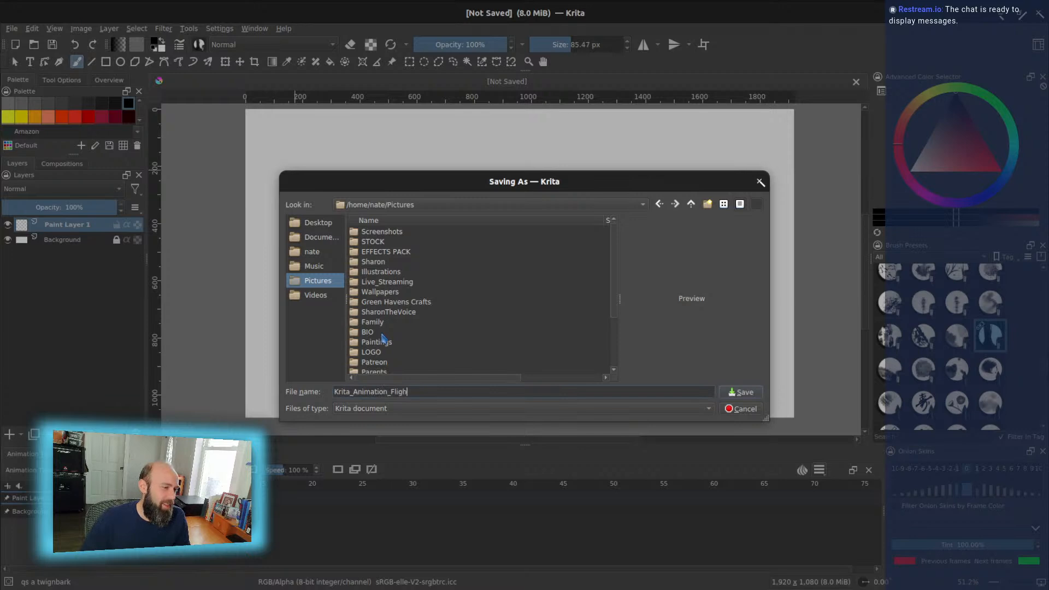
{"action": "type", "text": "PaperAirplane"}
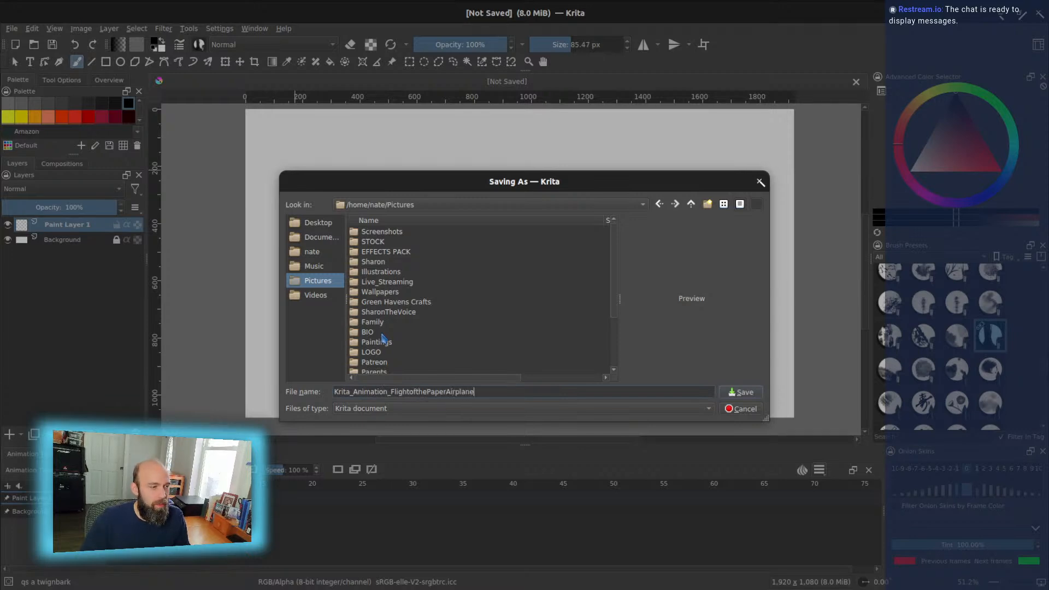
{"action": "key", "text": "Return"}
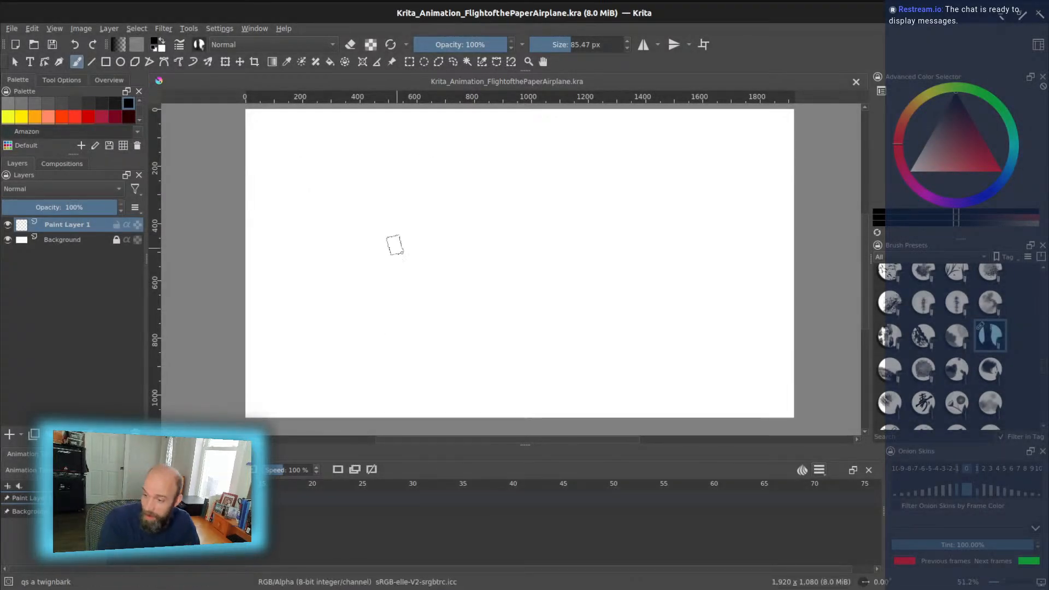
- Add a keyframe on Paint Layer 1 and try two wall strokes, undoing them
{"action": "key", "text": "Delete"}
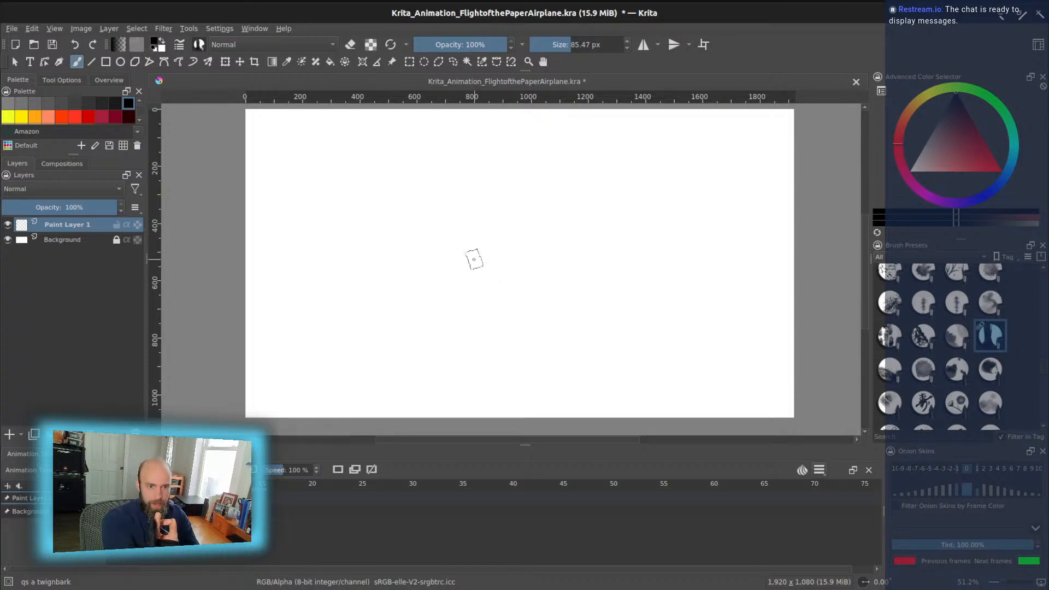
{"action": "mouse_move", "coordinate": [452, 251]}
{"action": "left_mouse_down"}
{"action": "mouse_move", "coordinate": [402, 324]}
{"action": "mouse_move", "coordinate": [413, 369]}
{"action": "mouse_move", "coordinate": [440, 403]}
{"action": "left_mouse_up"}
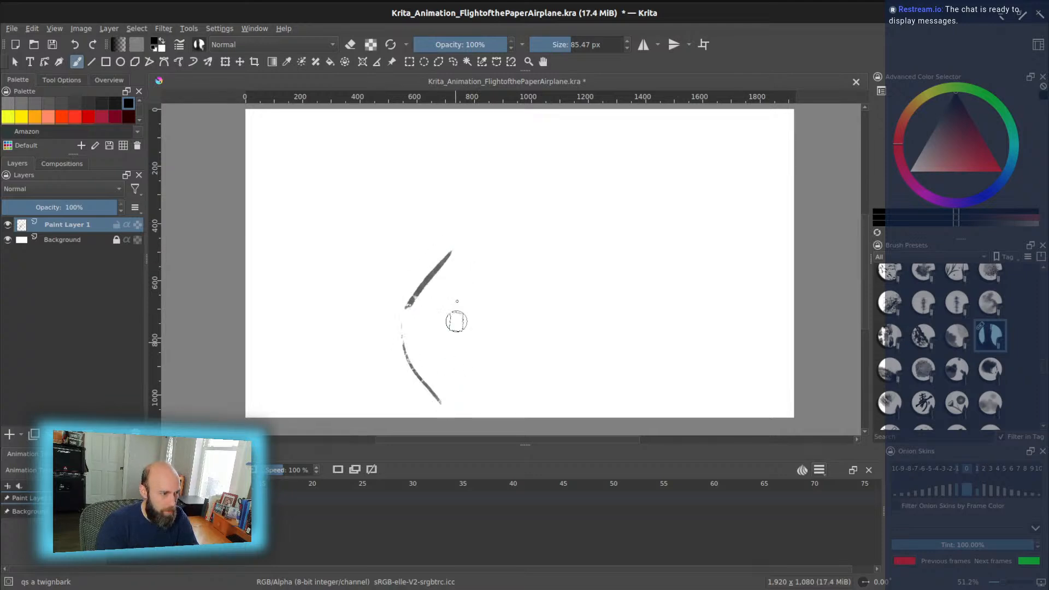
{"action": "mouse_move", "coordinate": [455, 258]}
{"action": "left_mouse_down"}
{"action": "mouse_move", "coordinate": [442, 319]}
{"action": "mouse_move", "coordinate": [467, 379]}
{"action": "mouse_move", "coordinate": [544, 338]}
{"action": "left_mouse_up"}
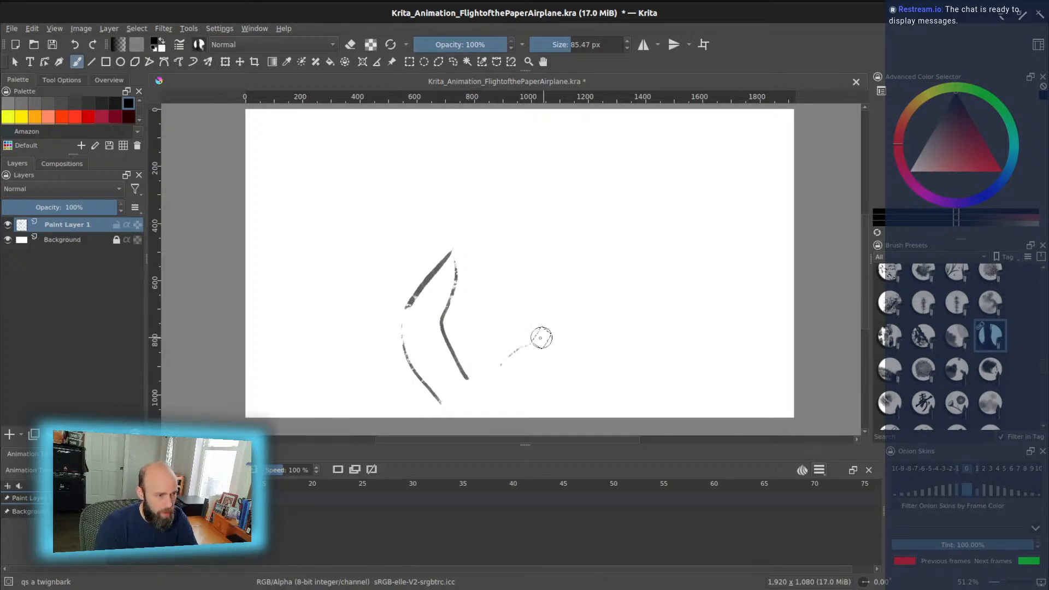
{"action": "key", "text": "ctrl+z"}
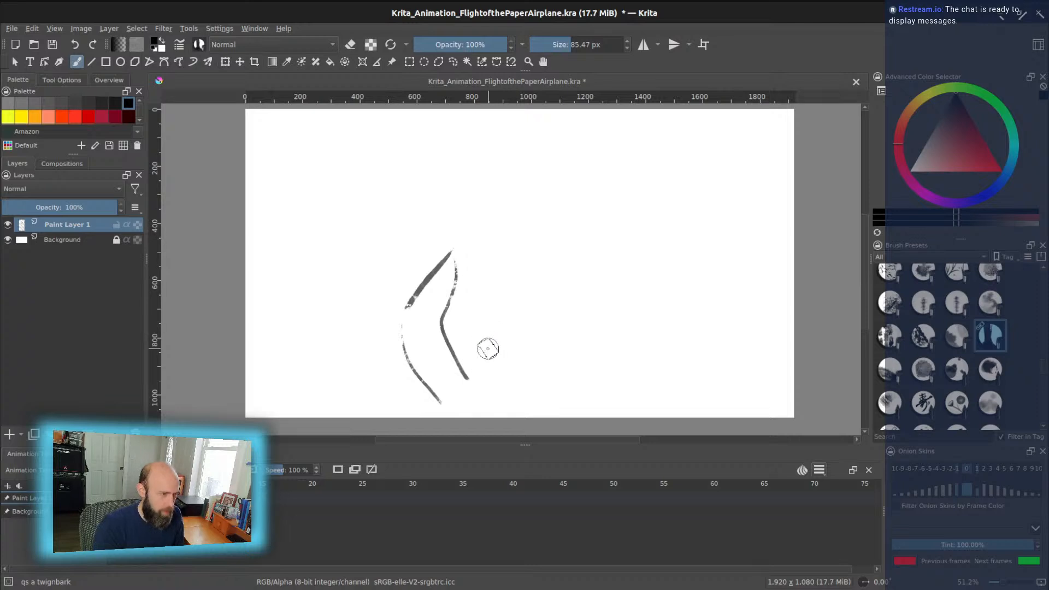
{"action": "key", "text": "ctrl+z"}
{"action": "key", "text": "ctrl+z"}
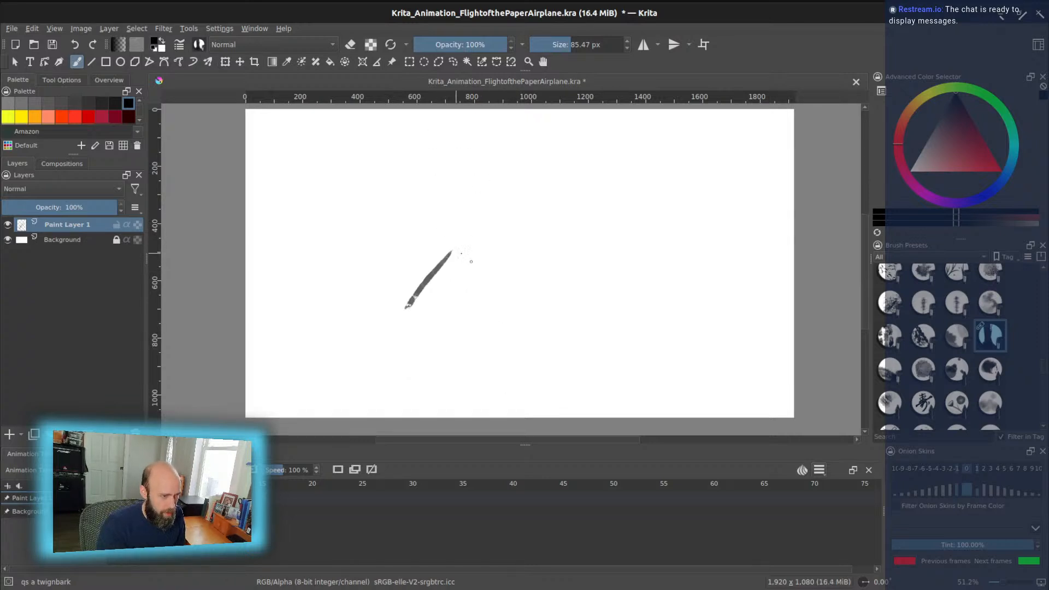
- Draw the room's right and left wall edges and a short floor line
{"action": "mouse_move", "coordinate": [458, 251]}
{"action": "left_mouse_down"}
{"action": "mouse_move", "coordinate": [469, 261]}
{"action": "mouse_move", "coordinate": [463, 307]}
{"action": "left_mouse_up"}
{"action": "left_click_drag", "start_coordinate": [463, 356], "coordinate": [461, 309]}
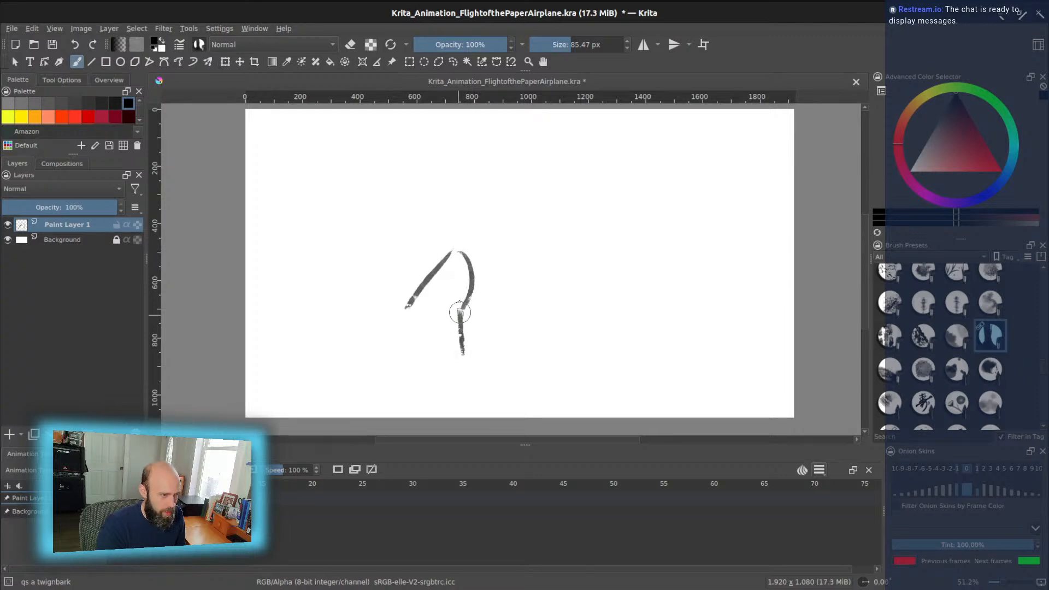
{"action": "left_click_drag", "start_coordinate": [426, 385], "coordinate": [409, 307]}
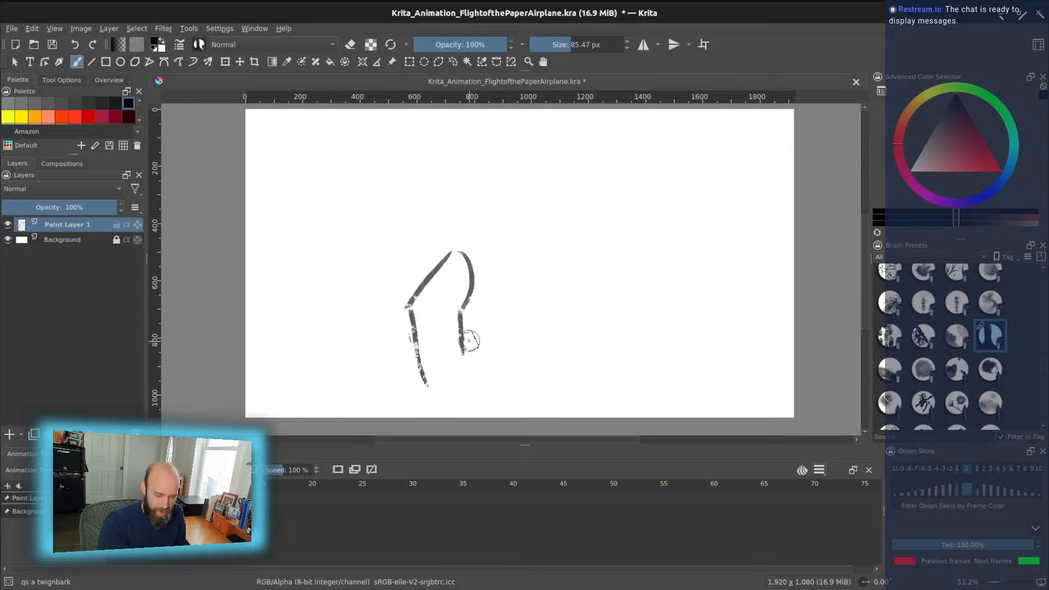
{"action": "left_click_drag", "start_coordinate": [477, 352], "coordinate": [512, 350]}
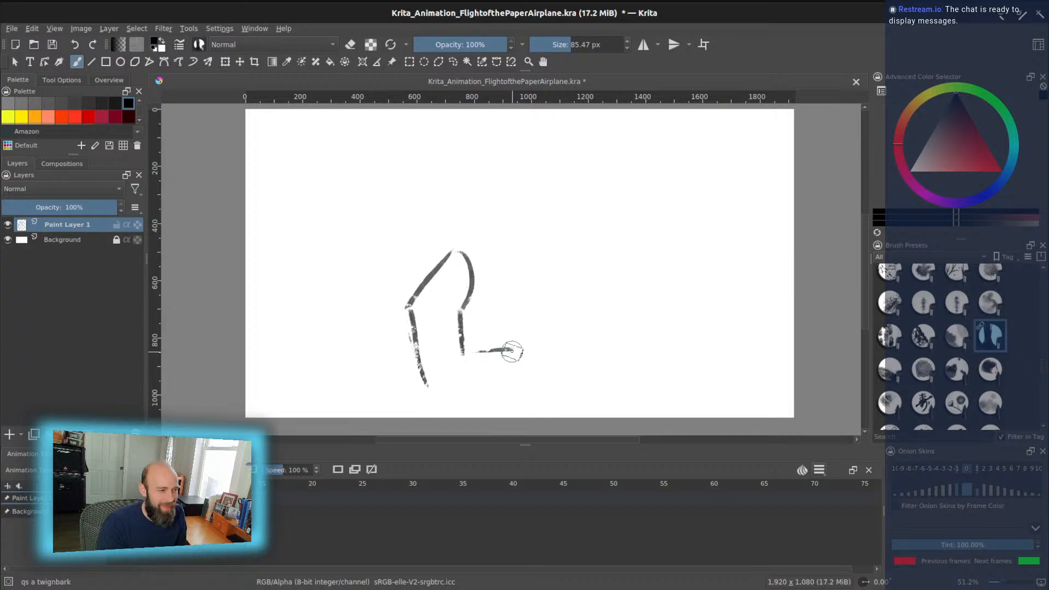
{"action": "mouse_move", "coordinate": [513, 348]}
{"action": "left_mouse_down"}
{"action": "mouse_move", "coordinate": [545, 315]}
{"action": "mouse_move", "coordinate": [521, 265]}
{"action": "mouse_move", "coordinate": [522, 277]}
{"action": "mouse_move", "coordinate": [481, 257]}
{"action": "mouse_move", "coordinate": [514, 244]}
{"action": "mouse_move", "coordinate": [552, 267]}
{"action": "mouse_move", "coordinate": [565, 304]}
{"action": "mouse_move", "coordinate": [556, 354]}
{"action": "mouse_move", "coordinate": [539, 373]}
{"action": "left_mouse_up"}
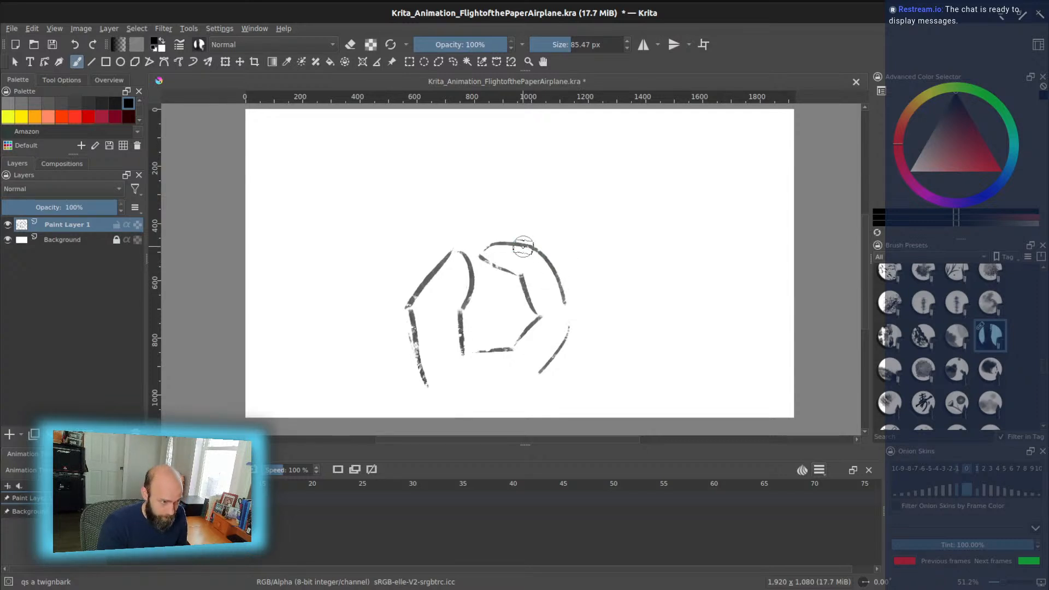
- Add curved strokes on the right side of the hand, undoing a stray one
{"action": "mouse_move", "coordinate": [547, 248]}
{"action": "left_mouse_down"}
{"action": "mouse_move", "coordinate": [572, 261]}
{"action": "mouse_move", "coordinate": [587, 308]}
{"action": "mouse_move", "coordinate": [588, 300]}
{"action": "mouse_move", "coordinate": [565, 336]}
{"action": "left_mouse_up"}
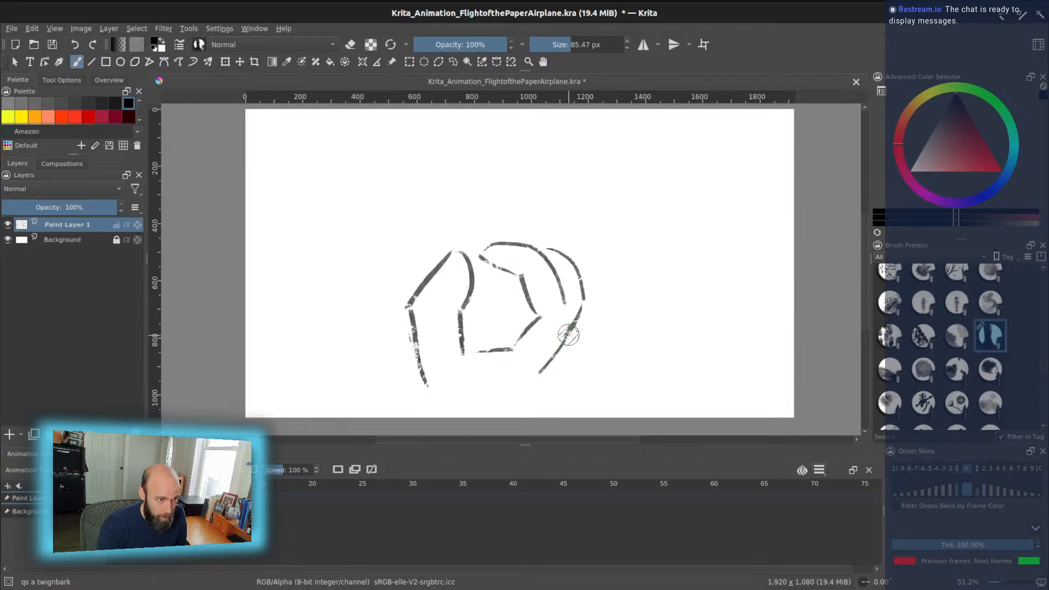
{"action": "key", "text": "ctrl+z"}
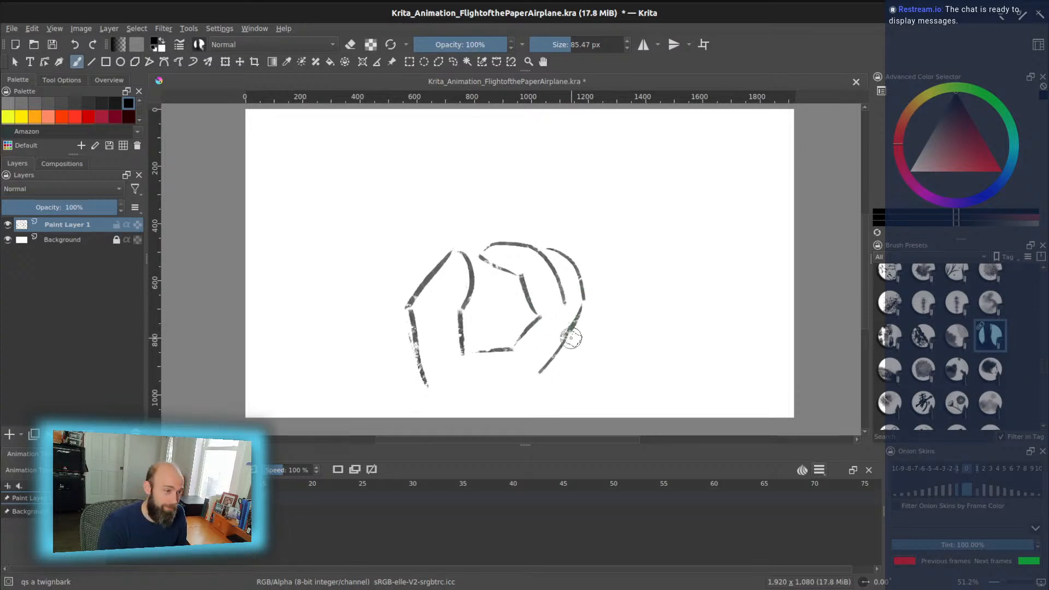
{"action": "left_click_drag", "start_coordinate": [583, 304], "coordinate": [541, 399]}
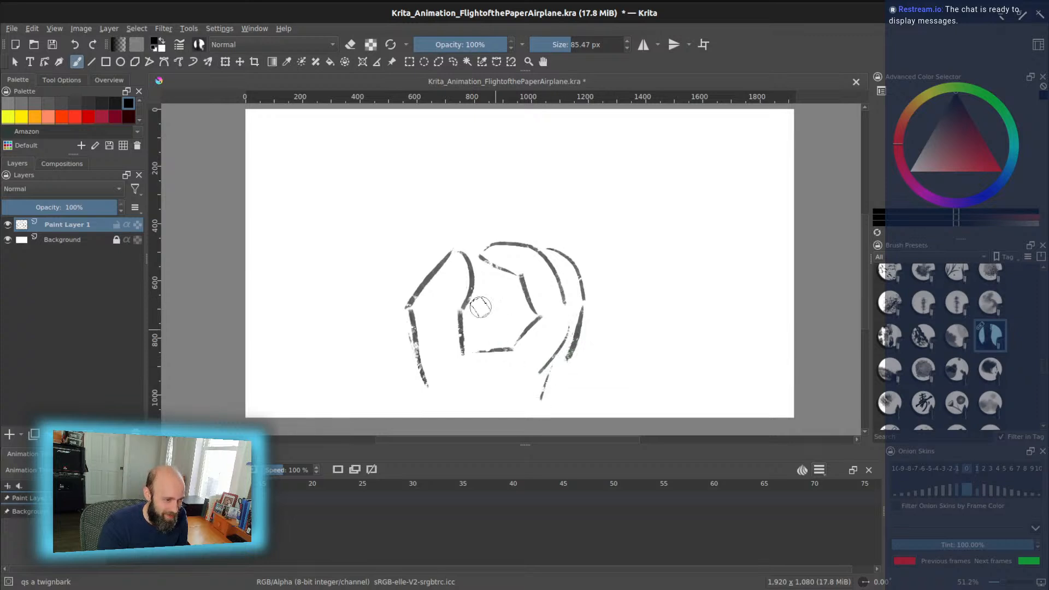
- Sketch the airplane's central fold, both wings rising to the peak, and lengthen the hand's lower strokes
{"action": "mouse_move", "coordinate": [457, 224]}
{"action": "left_mouse_down"}
{"action": "mouse_move", "coordinate": [491, 312]}
{"action": "mouse_move", "coordinate": [483, 217]}
{"action": "mouse_move", "coordinate": [364, 217]}
{"action": "left_mouse_up"}
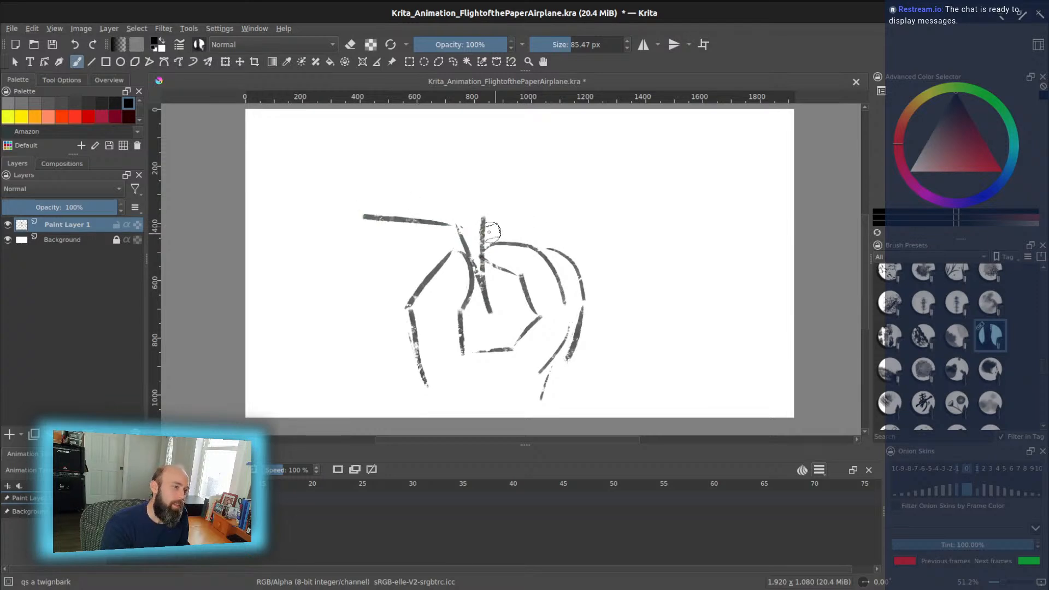
{"action": "left_click_drag", "start_coordinate": [495, 220], "coordinate": [617, 215]}
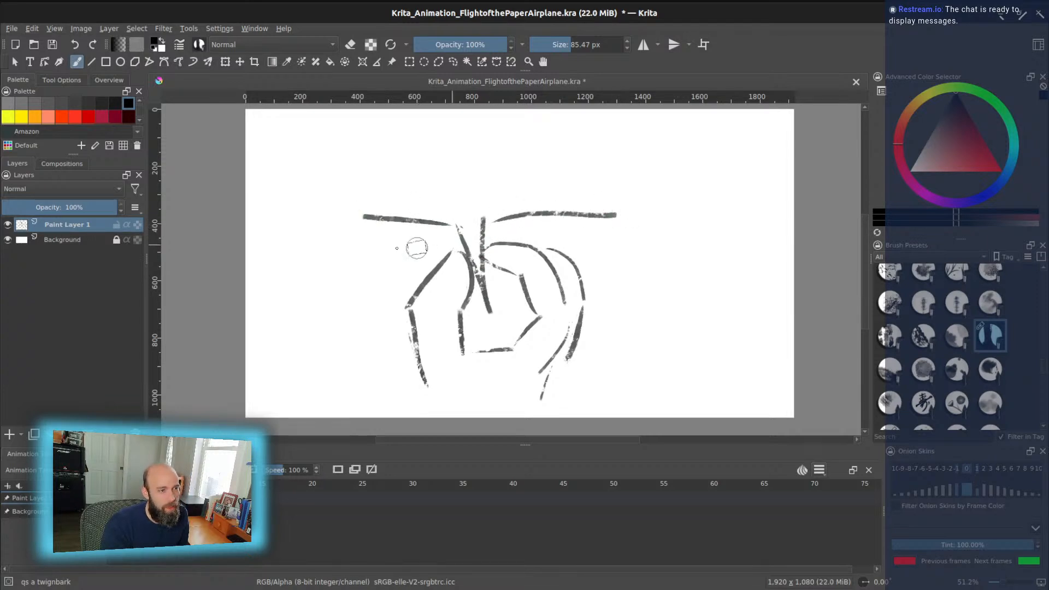
{"action": "left_click_drag", "start_coordinate": [360, 214], "coordinate": [353, 165]}
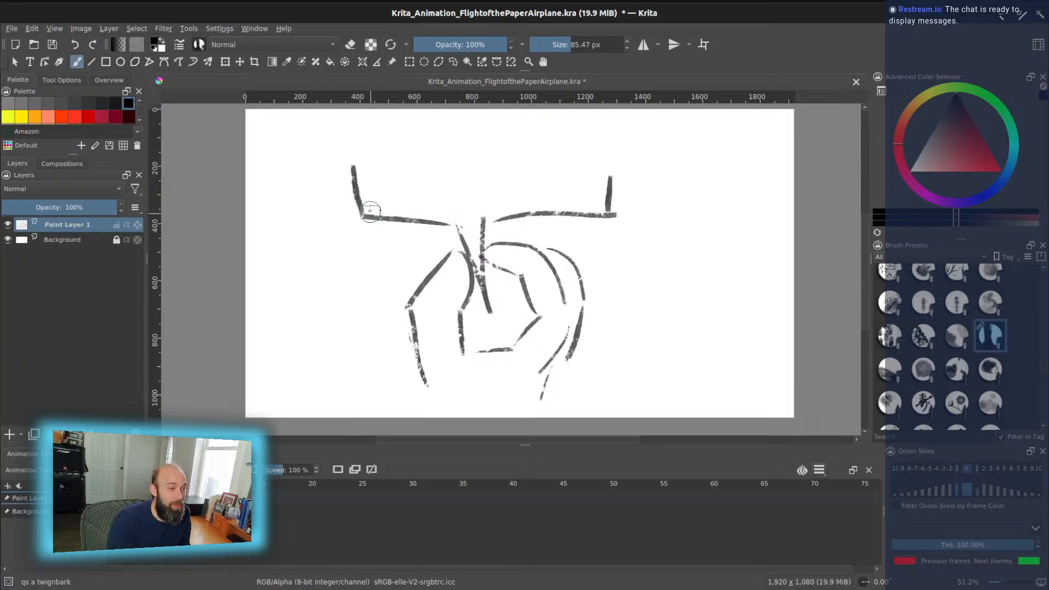
{"action": "left_click_drag", "start_coordinate": [376, 208], "coordinate": [481, 178]}
{"action": "mouse_move", "coordinate": [604, 211]}
{"action": "left_mouse_down"}
{"action": "mouse_move", "coordinate": [475, 175]}
{"action": "mouse_move", "coordinate": [461, 230]}
{"action": "left_mouse_up"}
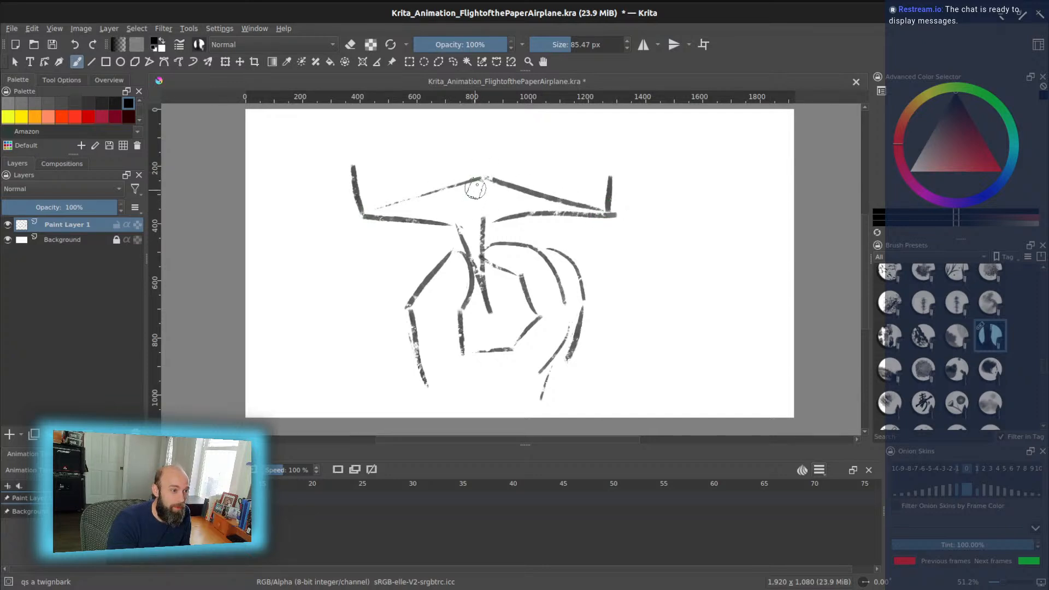
{"action": "left_click_drag", "start_coordinate": [481, 182], "coordinate": [457, 224]}
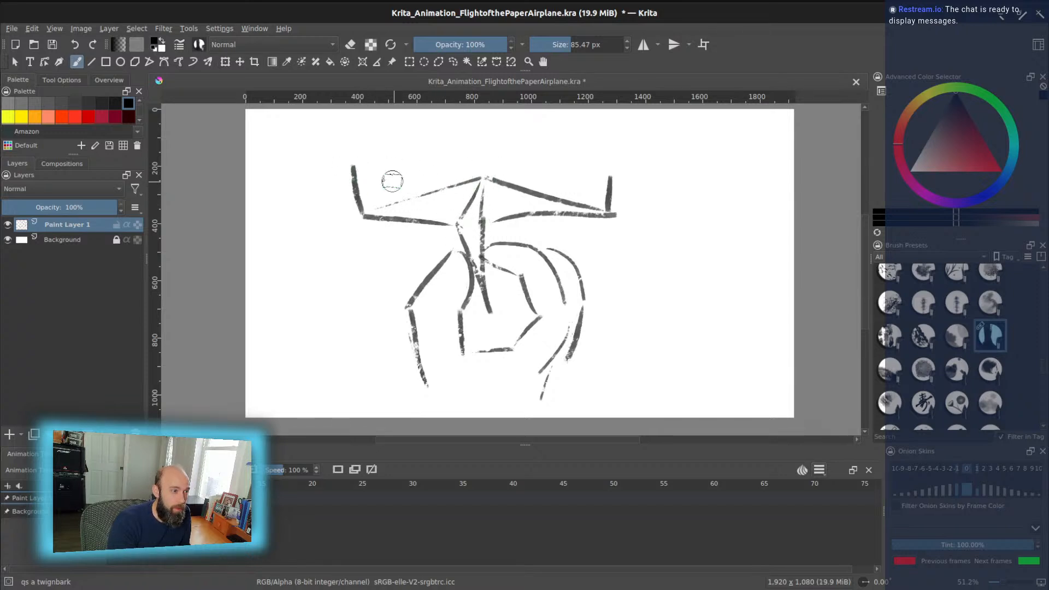
{"action": "left_click_drag", "start_coordinate": [369, 180], "coordinate": [447, 191]}
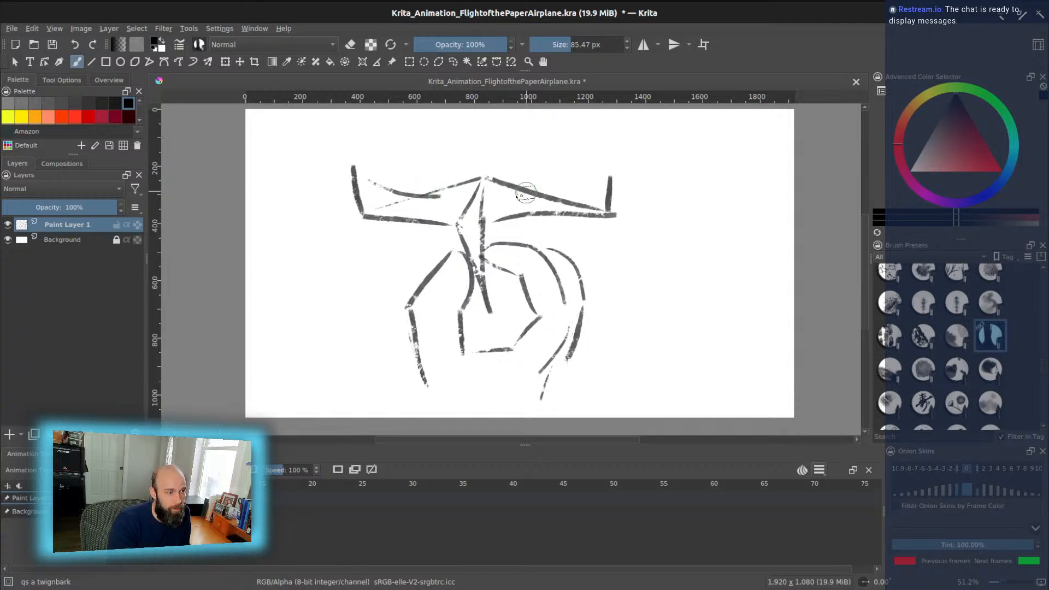
{"action": "left_click_drag", "start_coordinate": [600, 187], "coordinate": [539, 196]}
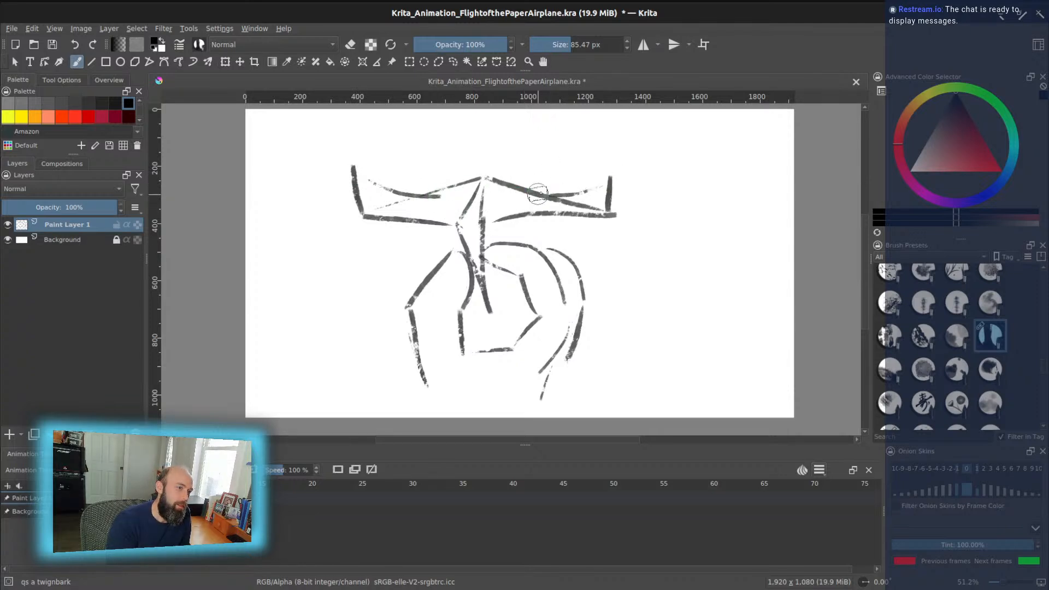
{"action": "left_click_drag", "start_coordinate": [424, 375], "coordinate": [440, 410]}
{"action": "left_click_drag", "start_coordinate": [567, 361], "coordinate": [557, 405]}
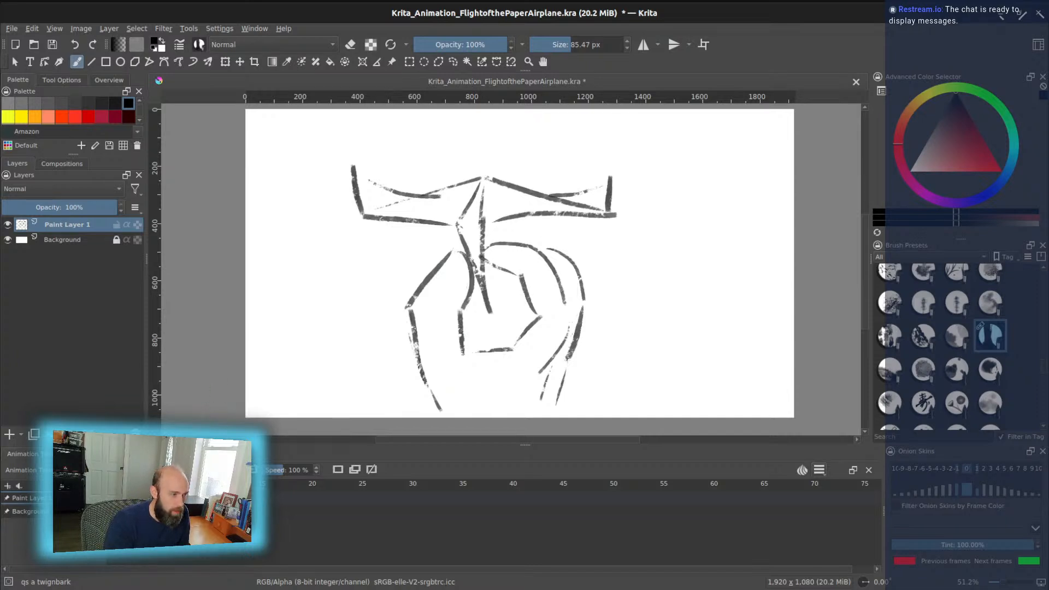
- Keyframe the sketch, add a blank frame, and ink the hand's fingers over the onion skin
{"action": "left_click", "coordinate": [359, 469]}
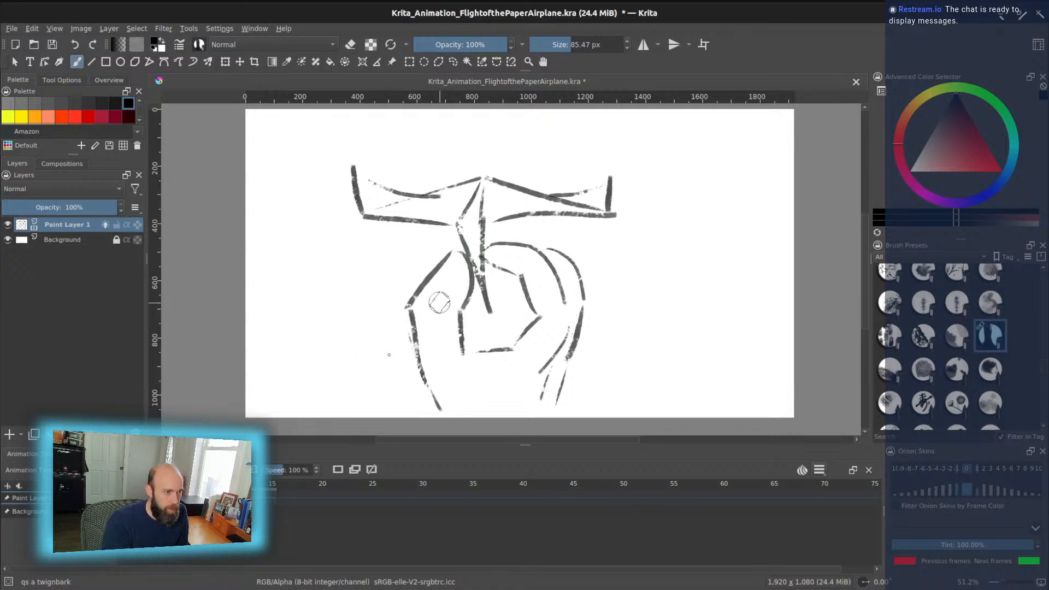
{"action": "left_click", "coordinate": [338, 470]}
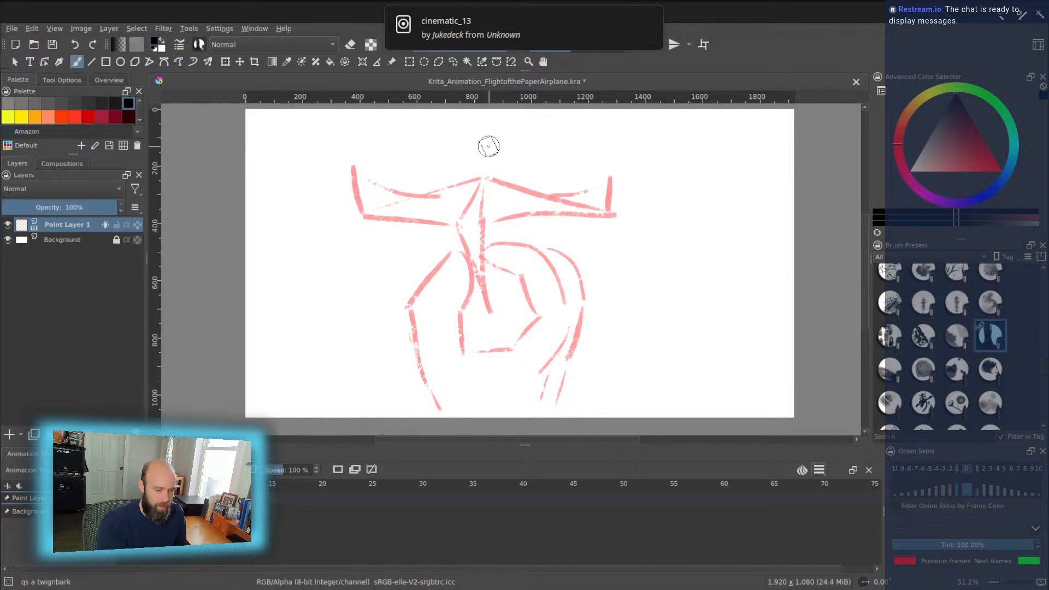
{"action": "left_click_drag", "start_coordinate": [427, 275], "coordinate": [419, 321]}
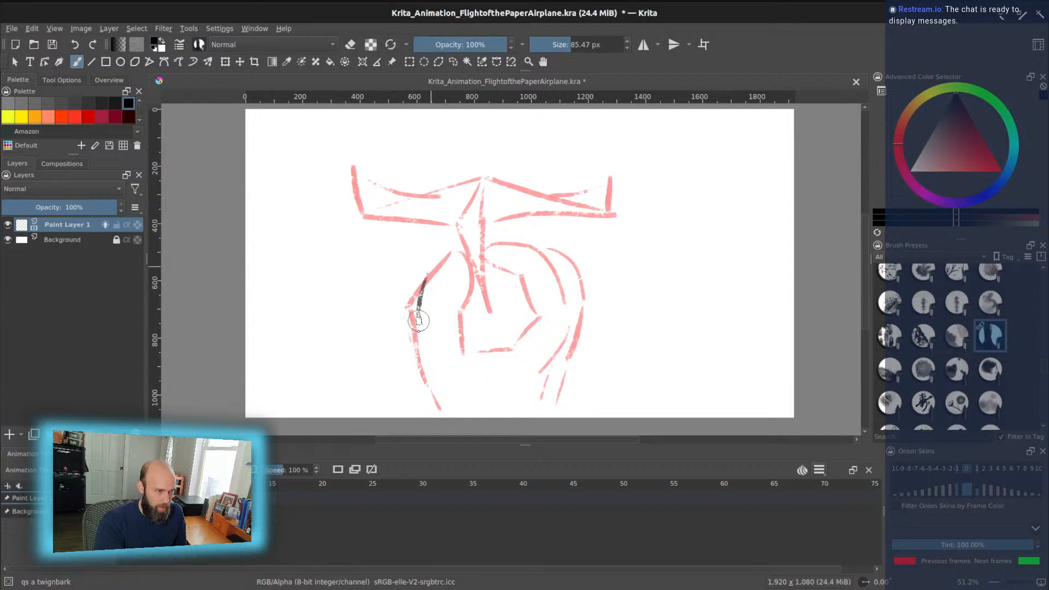
{"action": "mouse_move", "coordinate": [435, 277]}
{"action": "left_mouse_down"}
{"action": "mouse_move", "coordinate": [452, 308]}
{"action": "mouse_move", "coordinate": [415, 337]}
{"action": "mouse_move", "coordinate": [424, 377]}
{"action": "left_mouse_up"}
{"action": "mouse_move", "coordinate": [454, 316]}
{"action": "left_mouse_down"}
{"action": "mouse_move", "coordinate": [470, 361]}
{"action": "mouse_move", "coordinate": [511, 369]}
{"action": "left_mouse_up"}
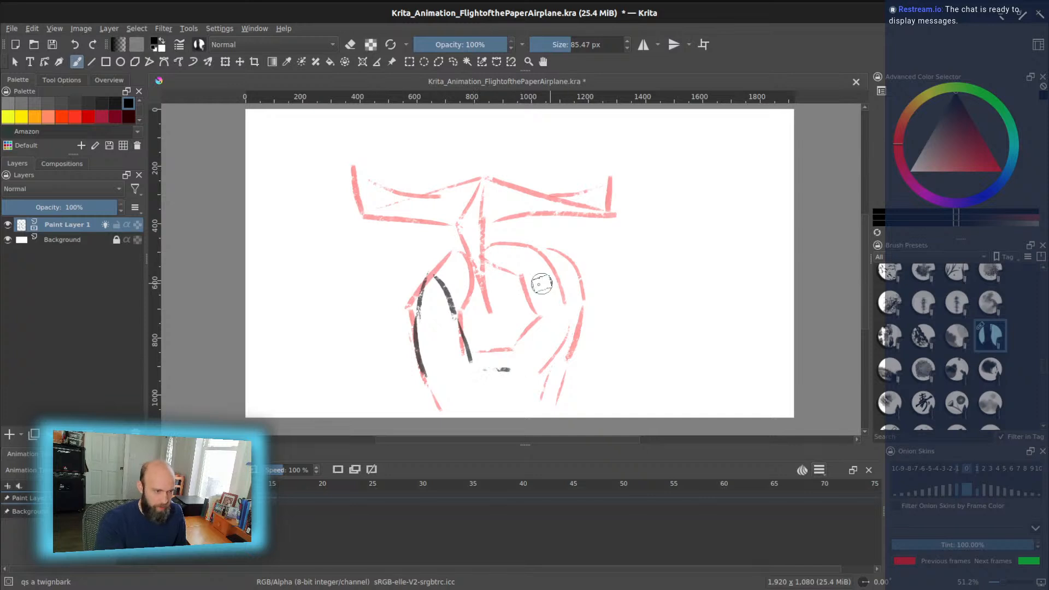
{"action": "mouse_move", "coordinate": [515, 356]}
{"action": "left_mouse_down"}
{"action": "mouse_move", "coordinate": [503, 271]}
{"action": "mouse_move", "coordinate": [516, 235]}
{"action": "mouse_move", "coordinate": [550, 354]}
{"action": "left_mouse_up"}
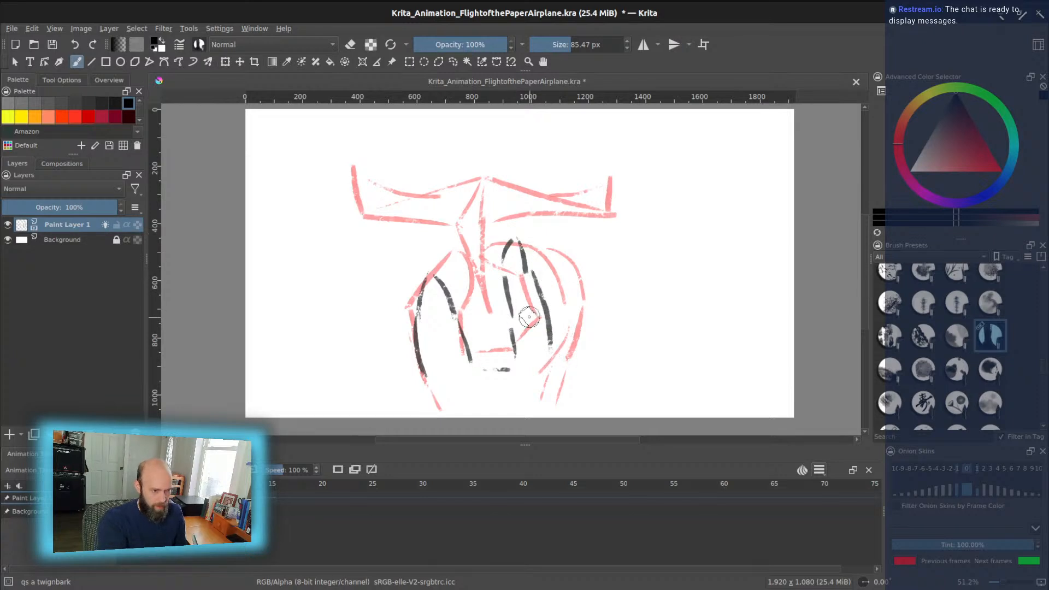
{"action": "mouse_move", "coordinate": [558, 334]}
{"action": "left_mouse_down"}
{"action": "mouse_move", "coordinate": [572, 348]}
{"action": "mouse_move", "coordinate": [585, 416]}
{"action": "left_mouse_up"}
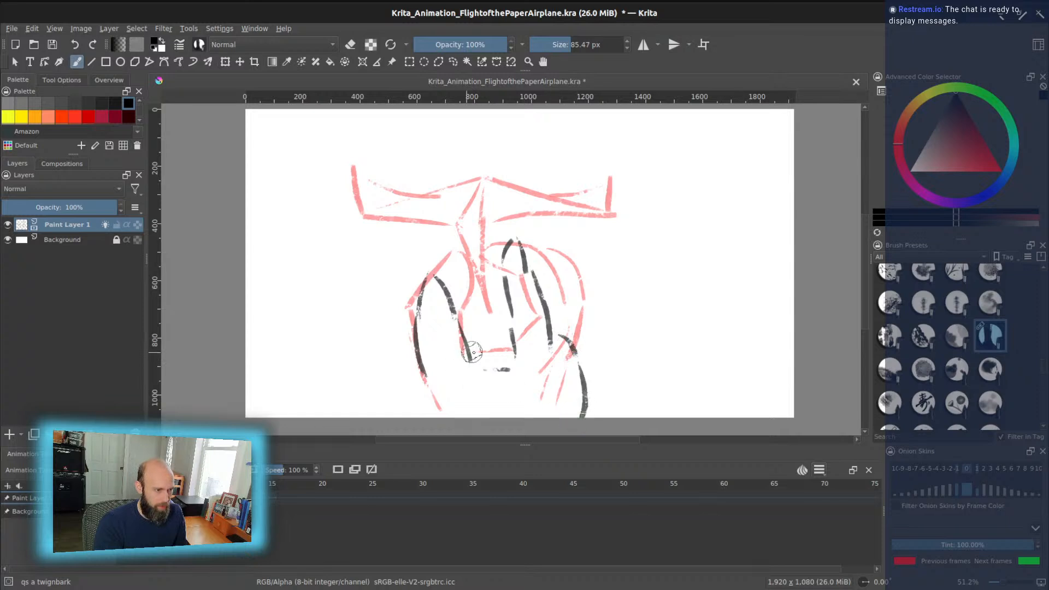
{"action": "left_click_drag", "start_coordinate": [430, 379], "coordinate": [436, 415]}
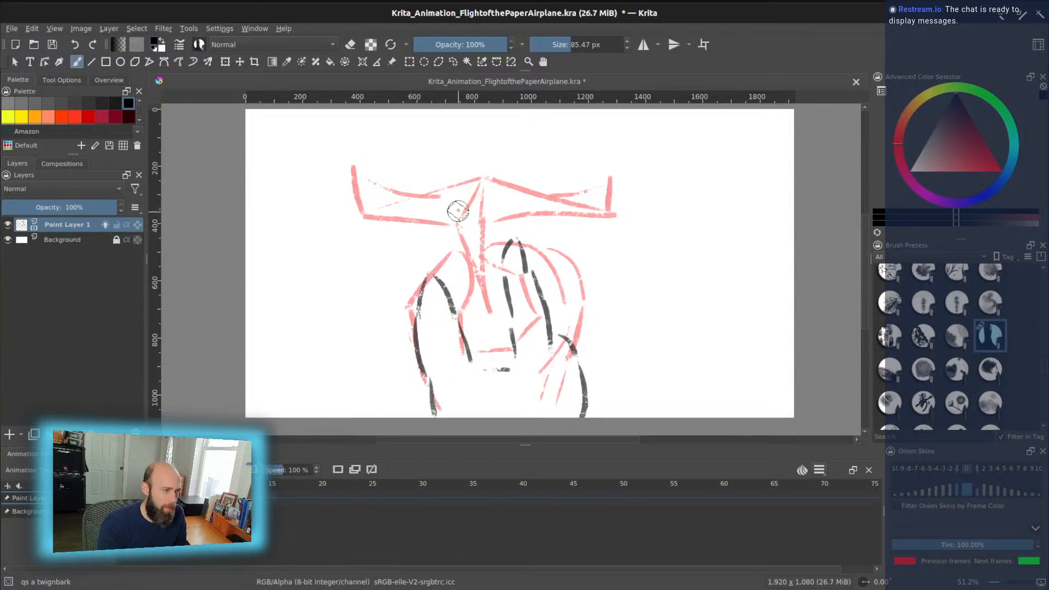
- Ink the airplane's central fold and both wings, redrawing the left wing edge, then check frames
{"action": "mouse_move", "coordinate": [458, 207]}
{"action": "left_mouse_down"}
{"action": "mouse_move", "coordinate": [481, 291]}
{"action": "mouse_move", "coordinate": [476, 208]}
{"action": "mouse_move", "coordinate": [462, 214]}
{"action": "mouse_move", "coordinate": [474, 134]}
{"action": "mouse_move", "coordinate": [484, 207]}
{"action": "left_mouse_up"}
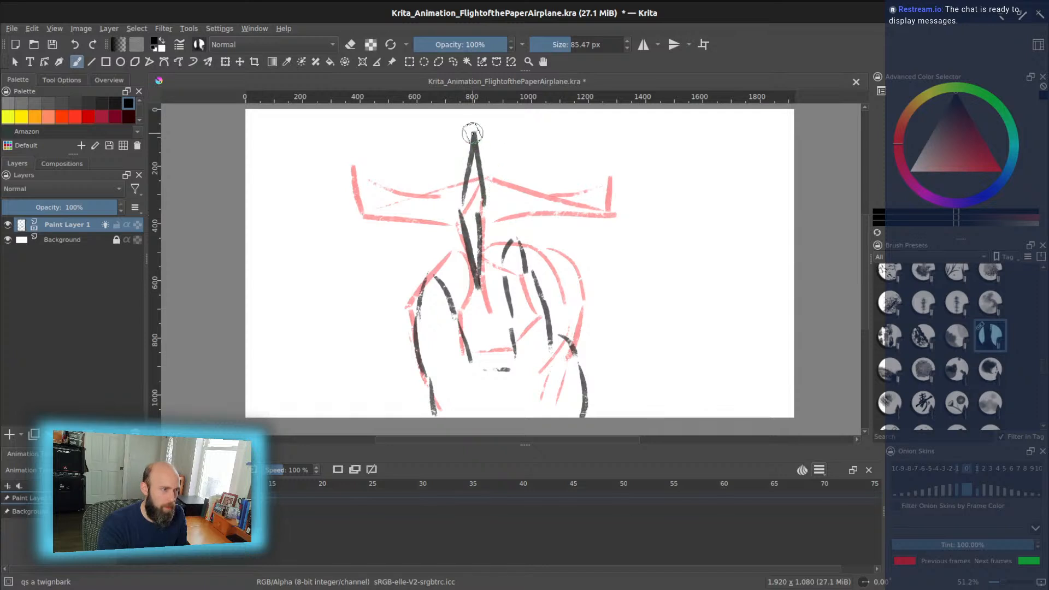
{"action": "mouse_move", "coordinate": [469, 141]}
{"action": "left_mouse_down"}
{"action": "mouse_move", "coordinate": [396, 212]}
{"action": "mouse_move", "coordinate": [415, 171]}
{"action": "left_mouse_up"}
{"action": "key", "text": "ctrl+z"}
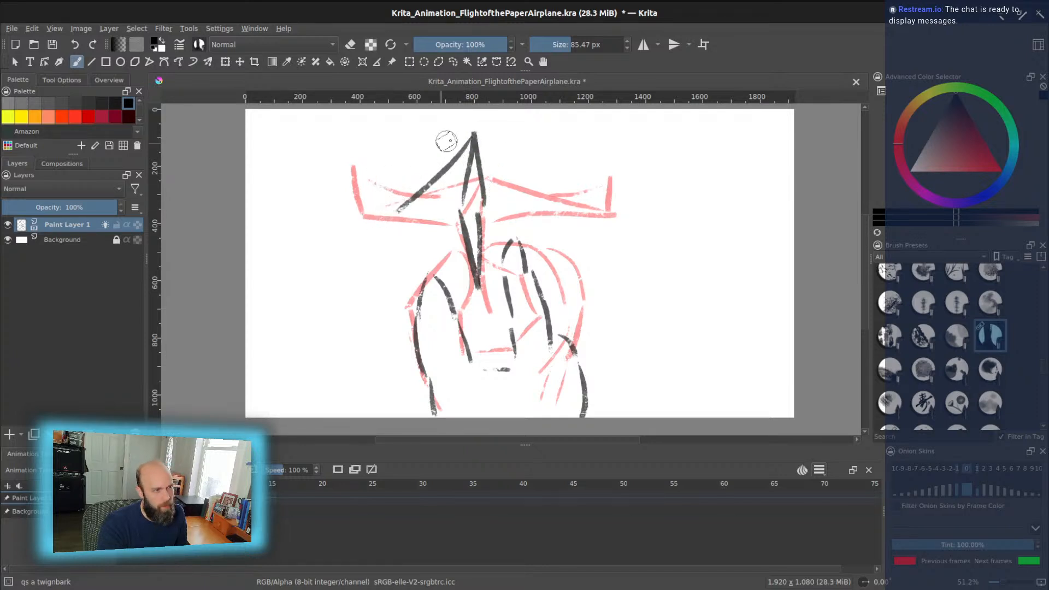
{"action": "key", "text": "ctrl+z"}
{"action": "left_click_drag", "start_coordinate": [460, 141], "coordinate": [377, 205]}
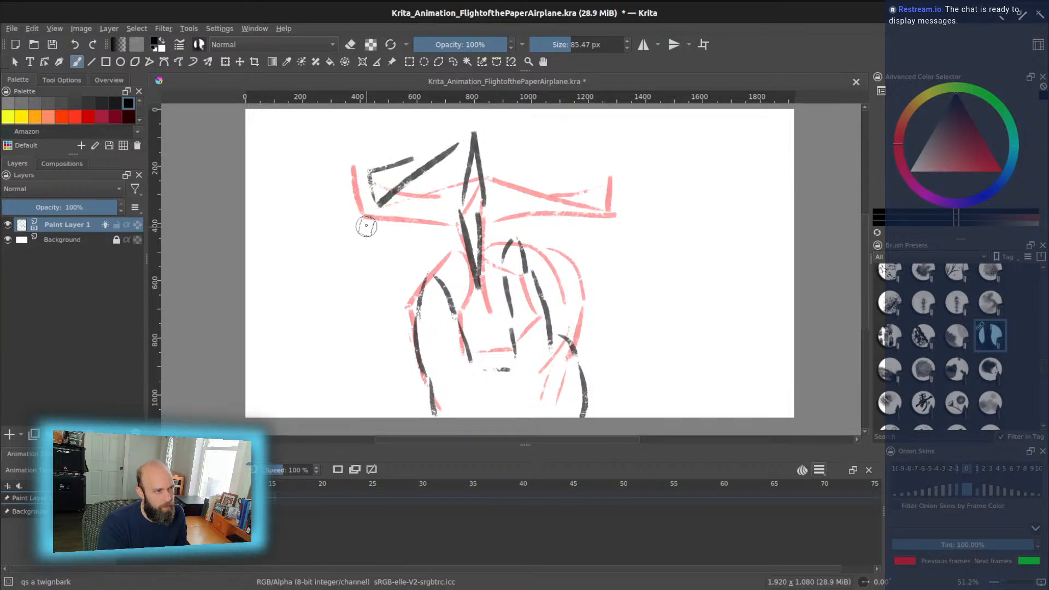
{"action": "mouse_move", "coordinate": [367, 171]}
{"action": "left_mouse_down"}
{"action": "mouse_move", "coordinate": [375, 205]}
{"action": "mouse_move", "coordinate": [422, 169]}
{"action": "left_mouse_up"}
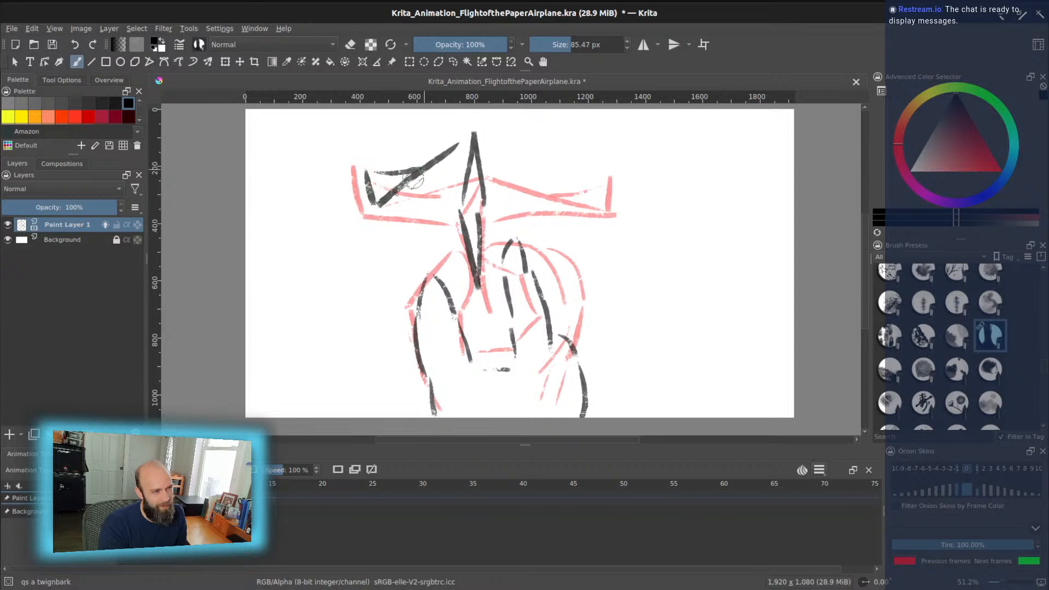
{"action": "left_click_drag", "start_coordinate": [378, 209], "coordinate": [450, 218]}
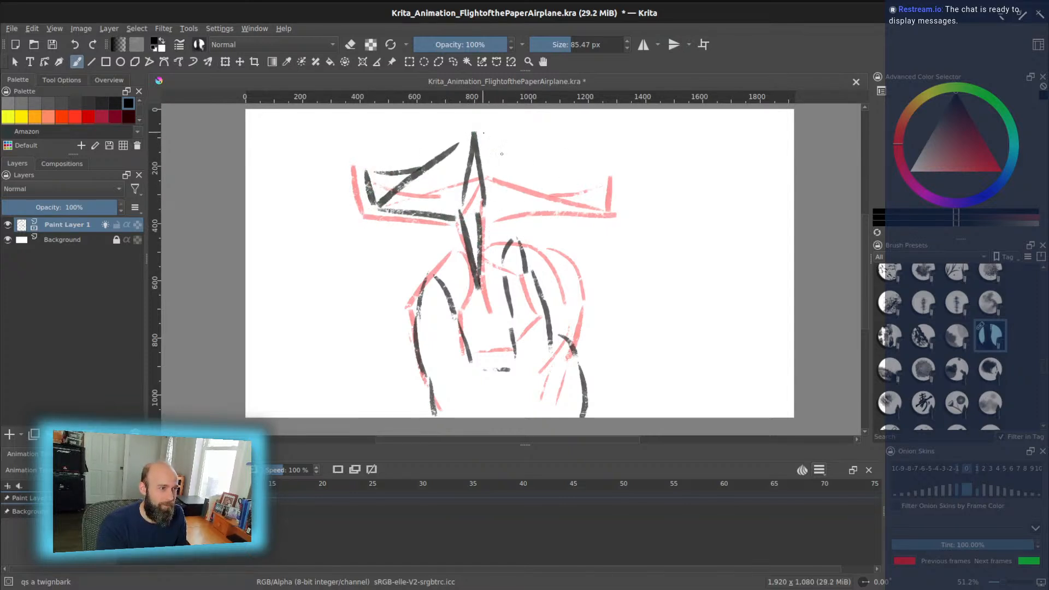
{"action": "left_click_drag", "start_coordinate": [489, 140], "coordinate": [579, 211]}
{"action": "mouse_move", "coordinate": [484, 217]}
{"action": "left_mouse_down"}
{"action": "mouse_move", "coordinate": [587, 206]}
{"action": "mouse_move", "coordinate": [578, 209]}
{"action": "mouse_move", "coordinate": [576, 170]}
{"action": "mouse_move", "coordinate": [545, 190]}
{"action": "left_mouse_up"}
{"action": "key", "text": "Left"}
{"action": "key", "text": "Right"}
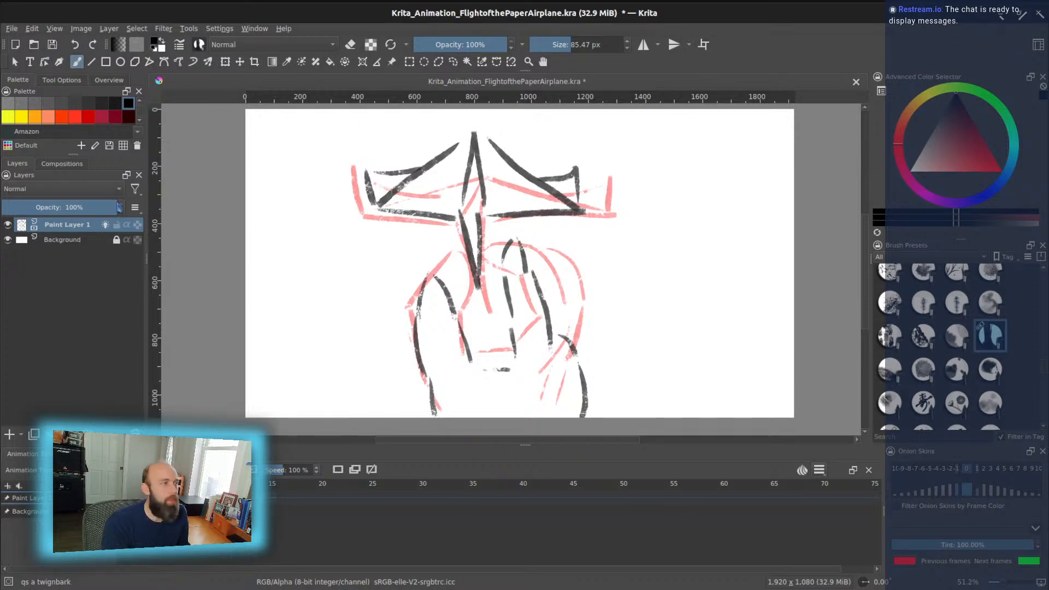
- Switch Brush Smoothing from Stabilizer to Basic and touch up the middle and left fingertips
{"action": "left_click", "coordinate": [104, 80]}
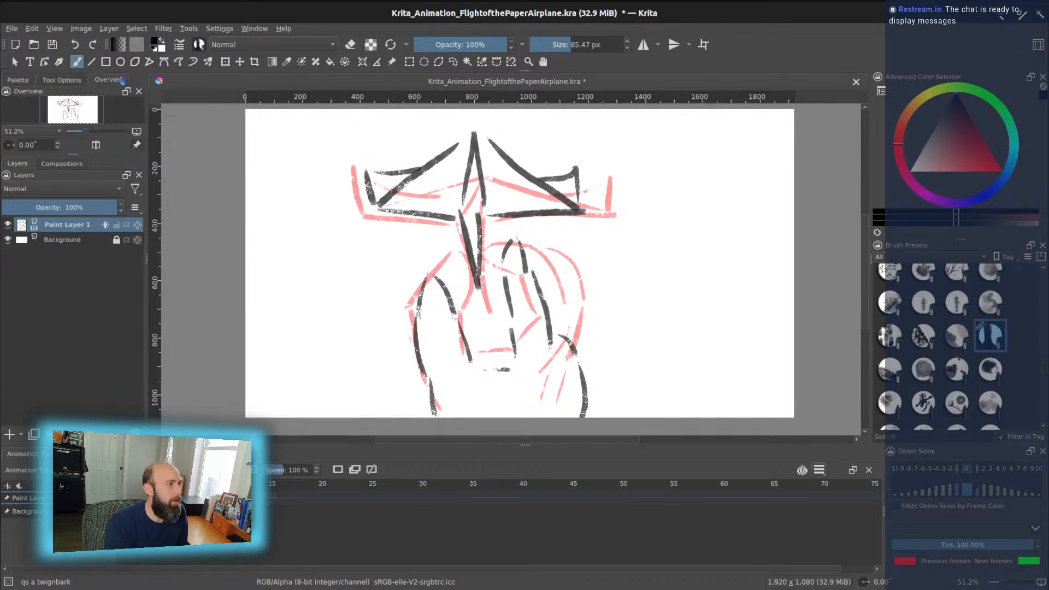
{"action": "left_click", "coordinate": [61, 80]}
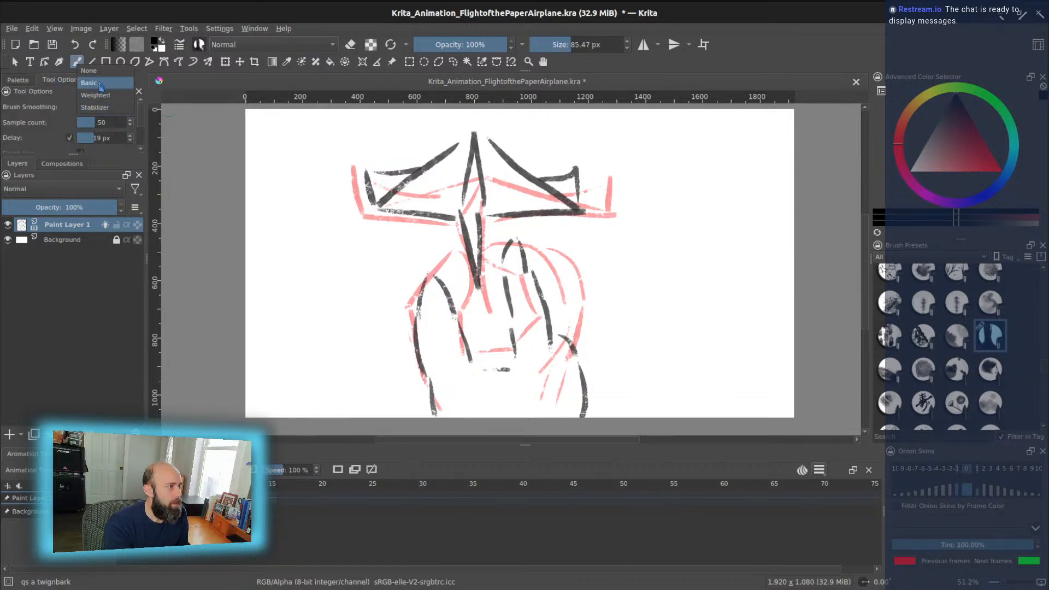
{"action": "key", "text": "shift+s"}
{"action": "left_click_drag", "start_coordinate": [525, 251], "coordinate": [510, 251]}
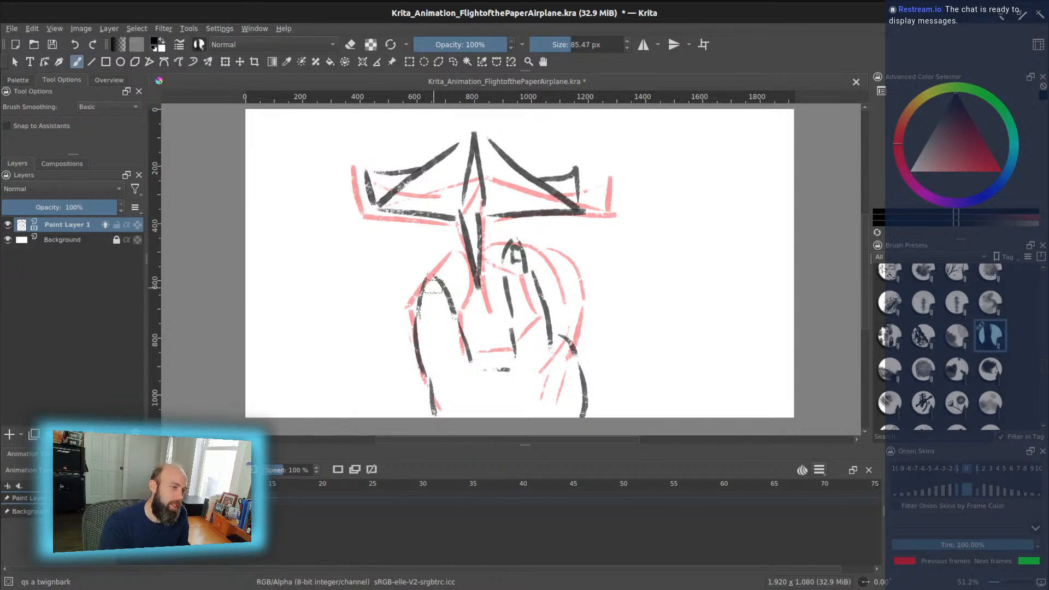
{"action": "left_click_drag", "start_coordinate": [430, 282], "coordinate": [437, 304]}
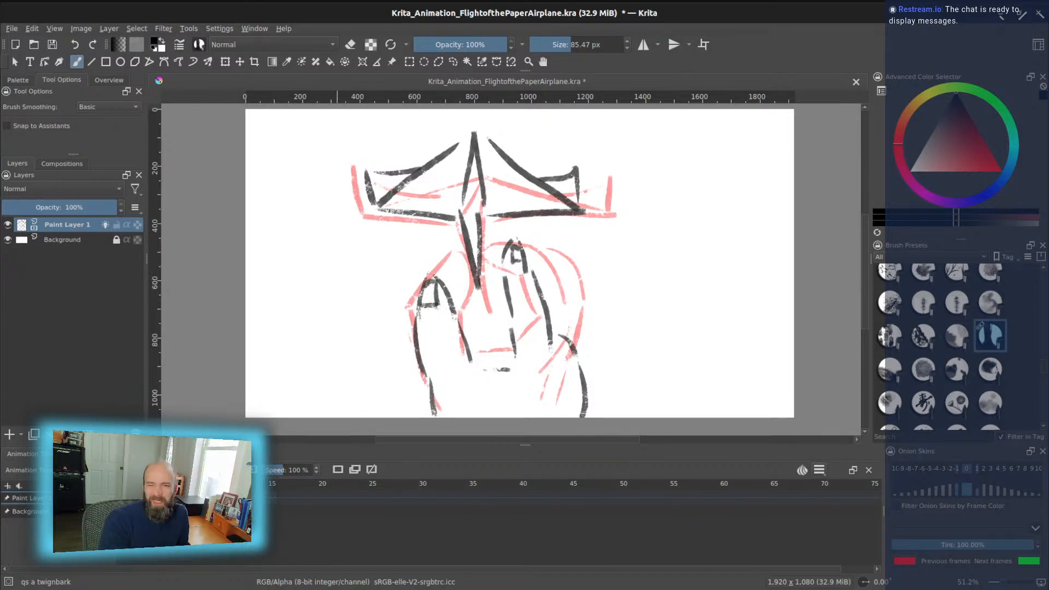
{"action": "key", "text": "Left"}
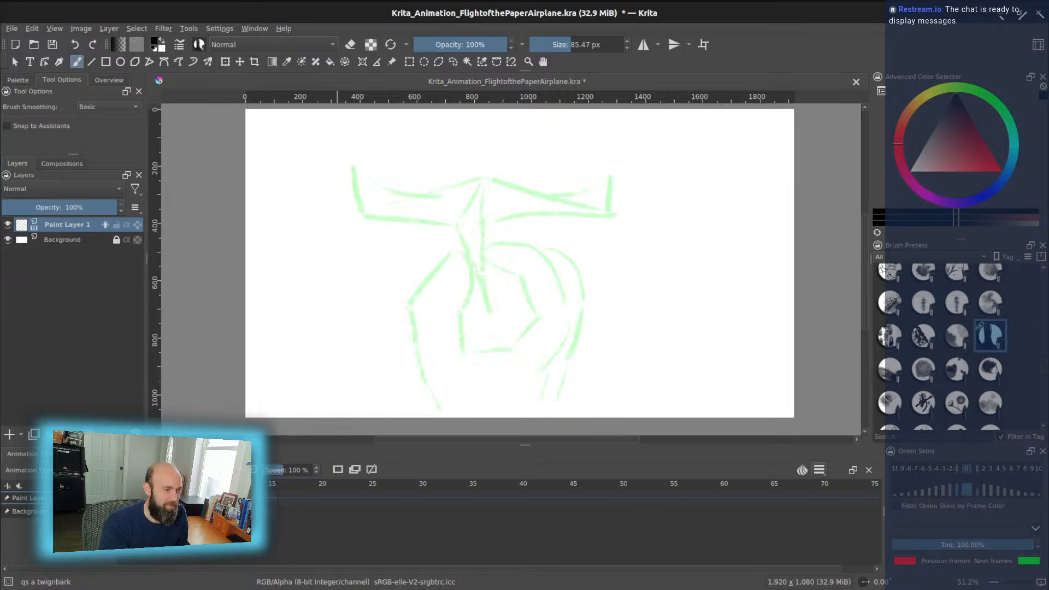
- Delete the rough sketch frame, flip between frames to check motion, and pick the Eraser Circle preset
{"action": "left_click", "coordinate": [376, 469]}
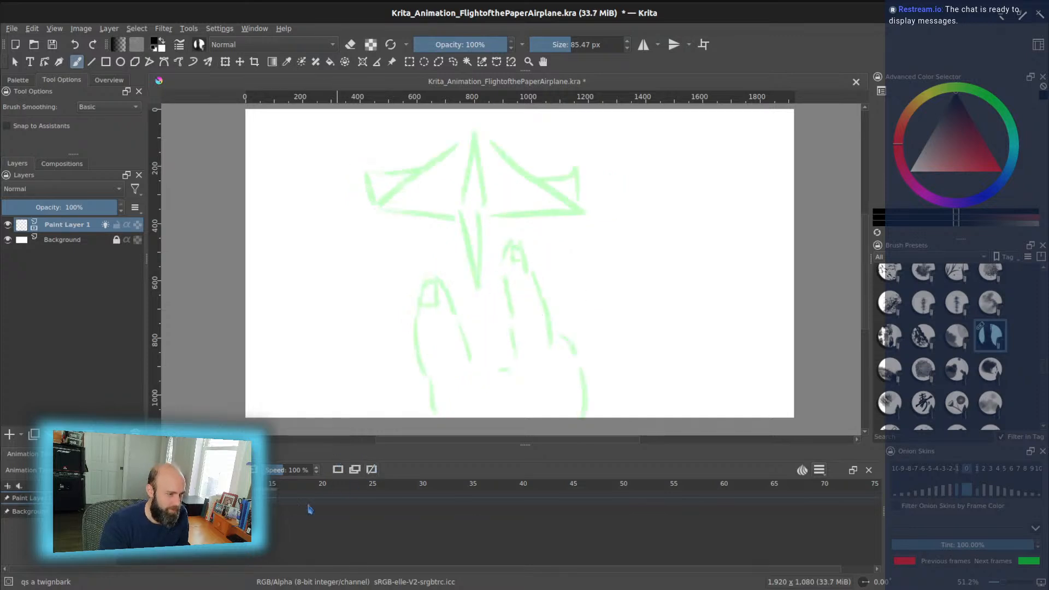
{"action": "key", "text": "Right"}
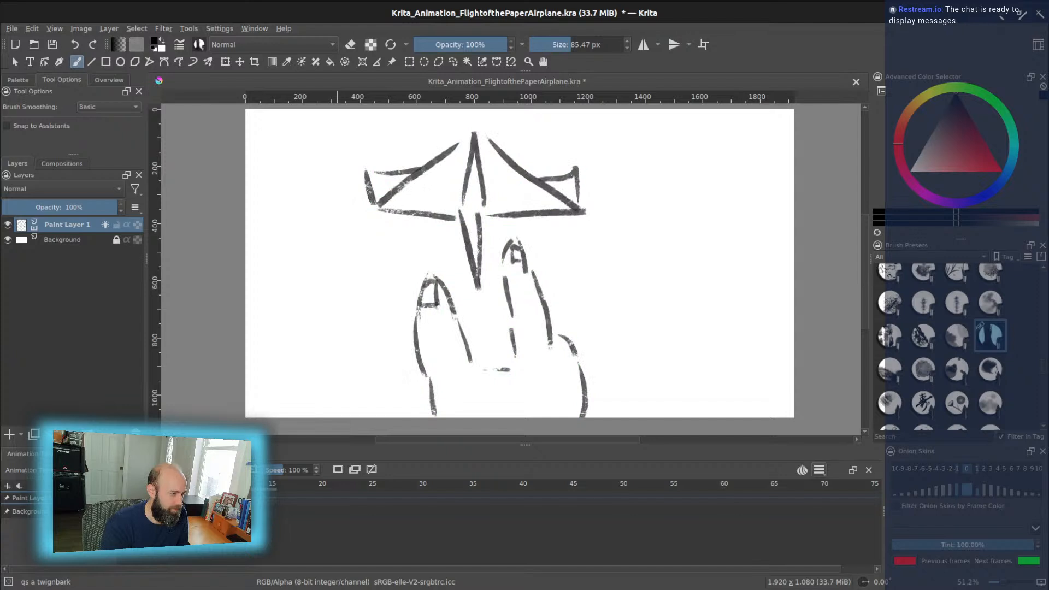
{"action": "key", "text": "Left"}
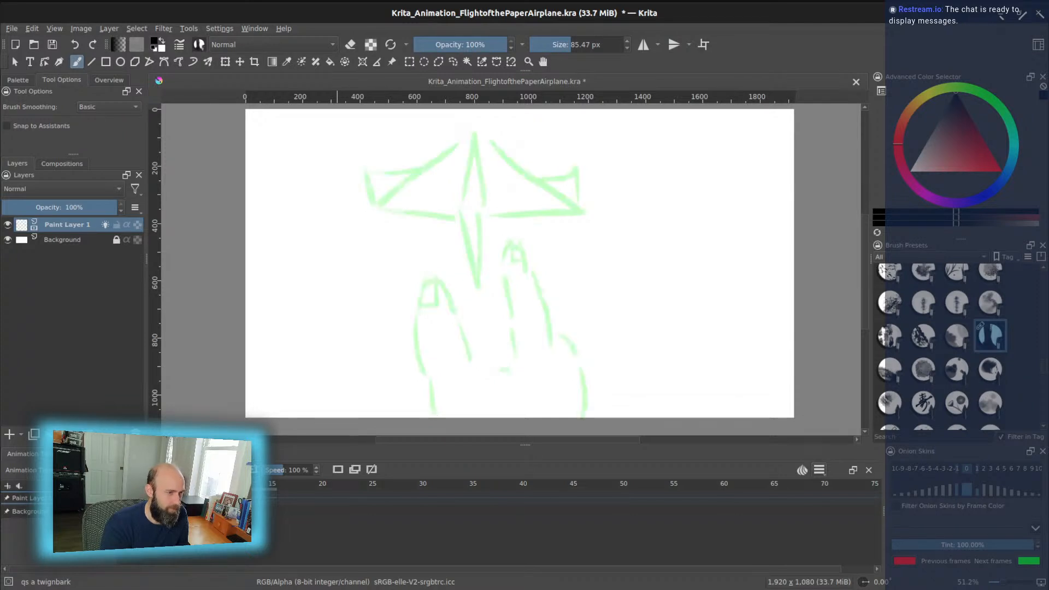
{"action": "key", "text": "Right"}
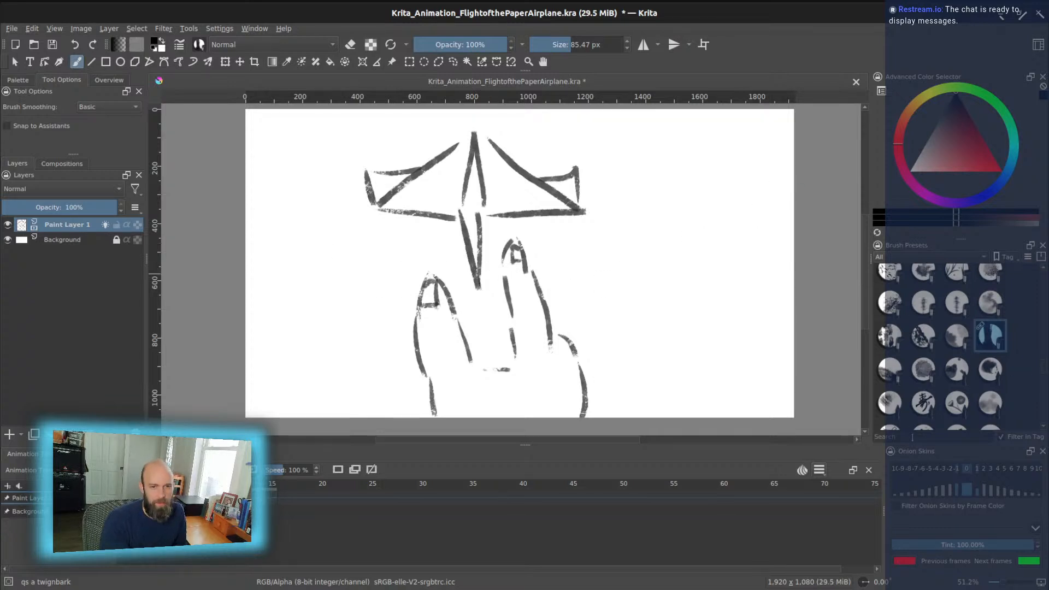
{"action": "key", "text": "Left"}
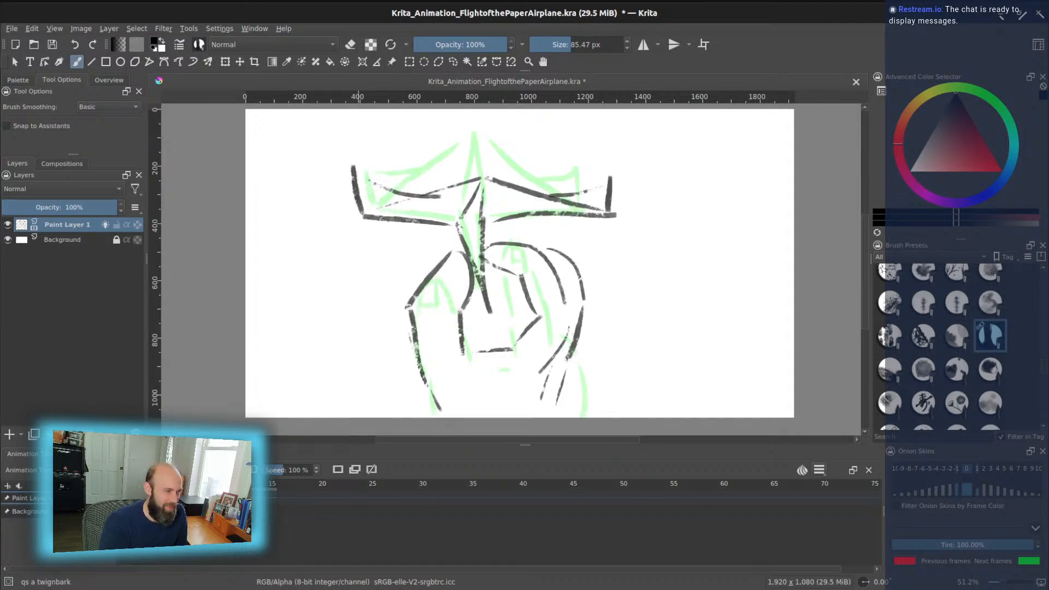
{"action": "key", "text": "Right"}
{"action": "key", "text": "Left"}
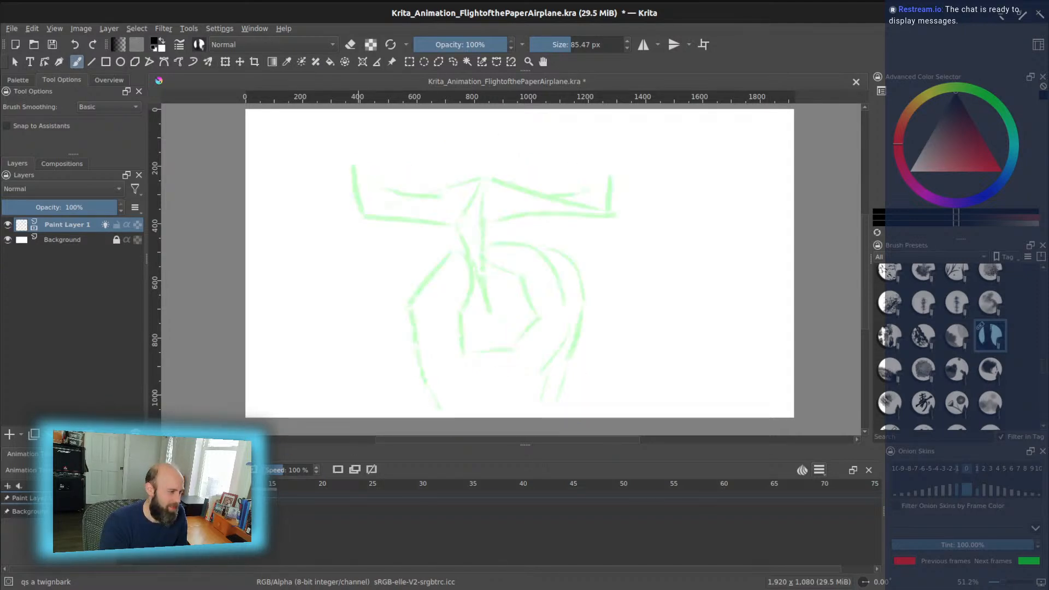
{"action": "key", "text": "Right"}
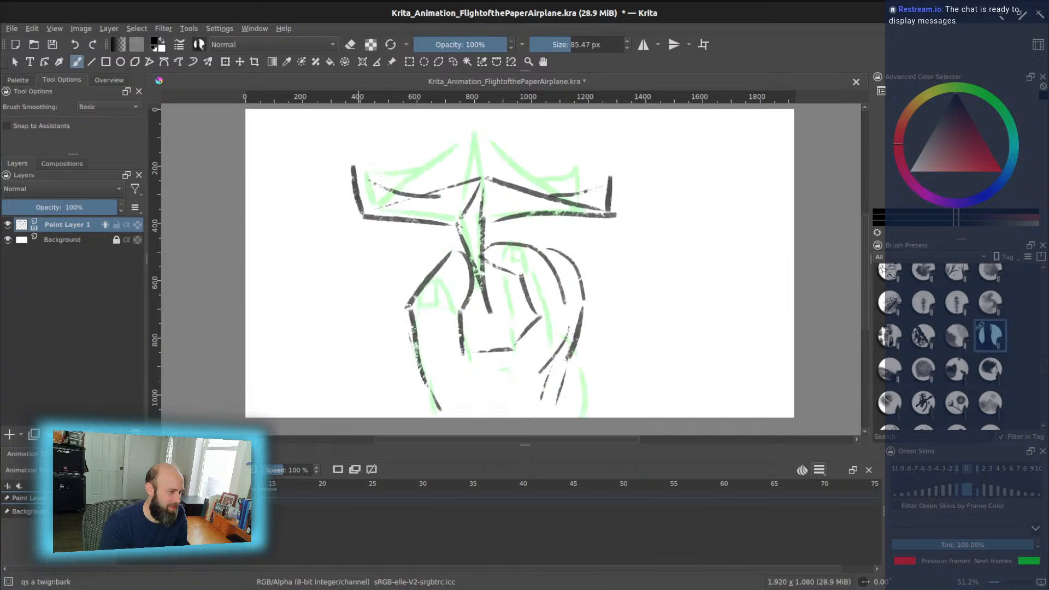
{"action": "key", "text": "Left"}
{"action": "key", "text": "Right"}
{"action": "key", "text": "Right"}
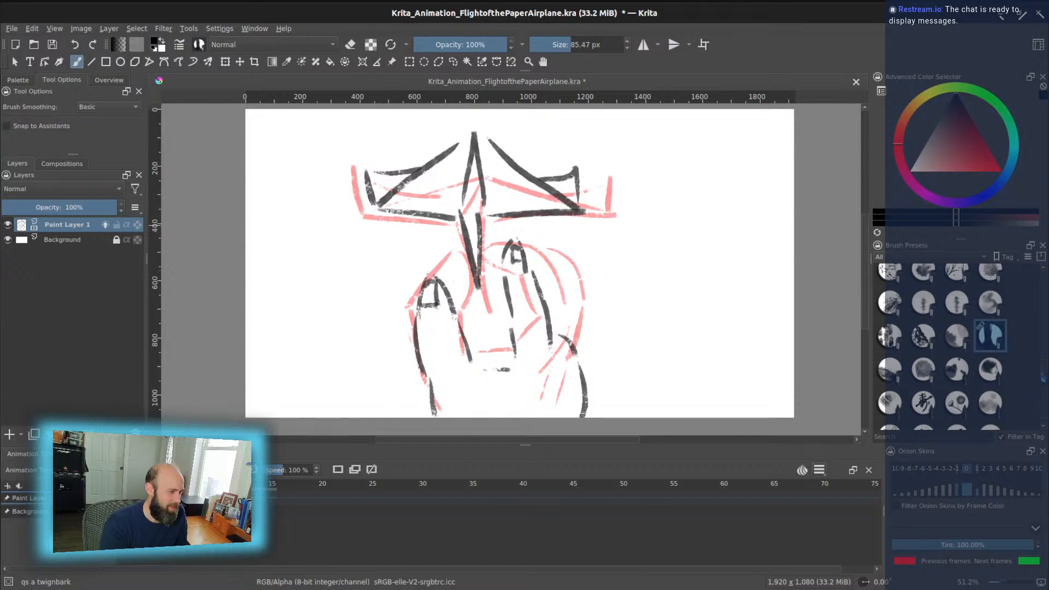
{"action": "scroll", "coordinate": [1043, 377], "scroll_direction": "up", "scroll_amount": 5}
{"action": "left_click", "coordinate": [889, 278]}
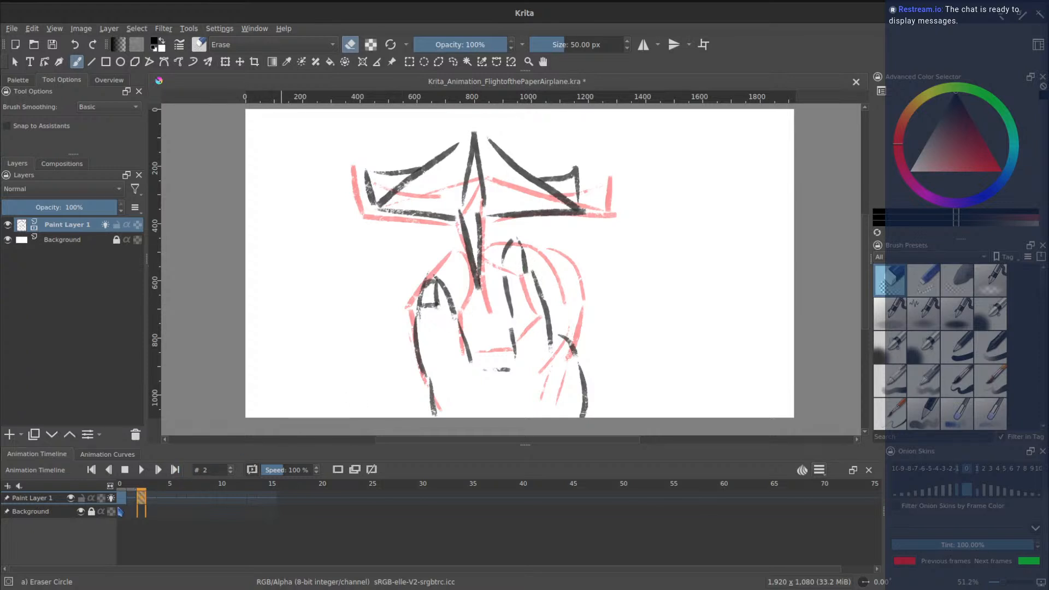
- Add an empty keyframe at frame 4 and reselect the 'qs a twigbark' brush preset
{"action": "left_click", "coordinate": [120, 512]}
{"action": "left_click", "coordinate": [144, 503]}
{"action": "left_click", "coordinate": [162, 499]}
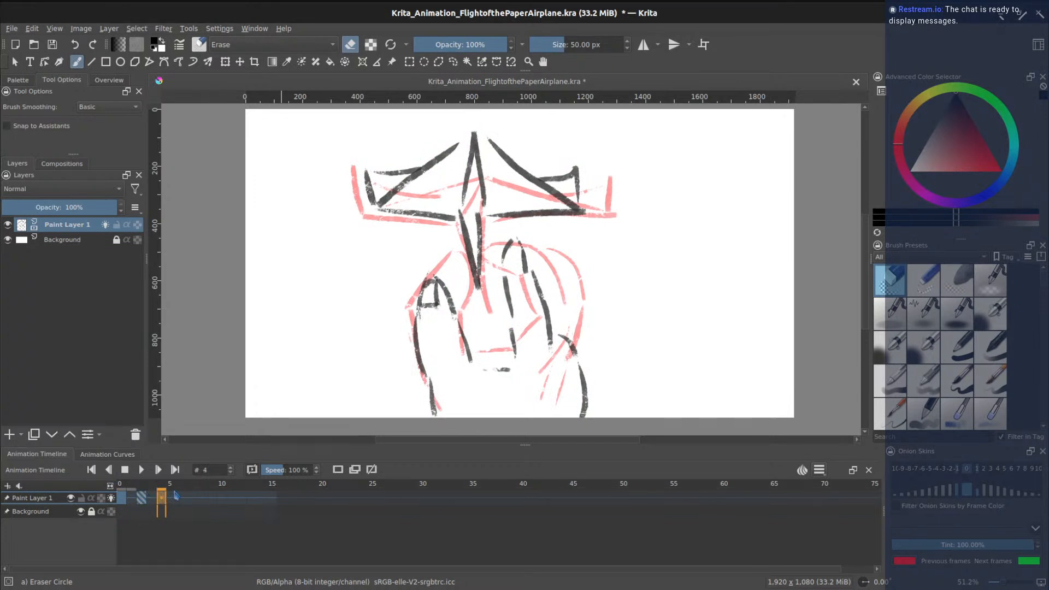
{"action": "left_click", "coordinate": [340, 470]}
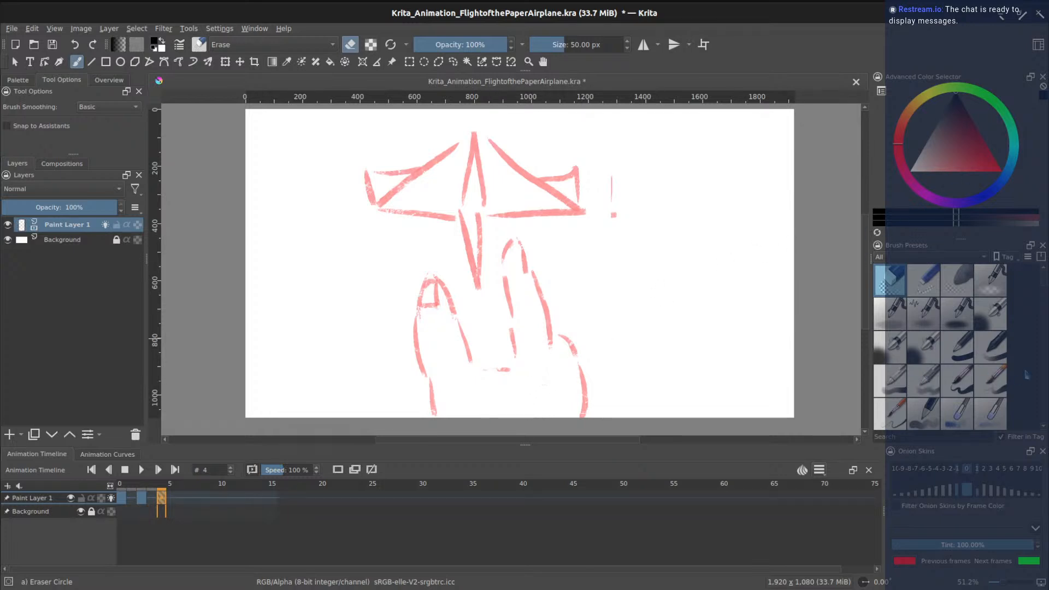
{"action": "mouse_move", "coordinate": [1045, 284]}
{"action": "left_mouse_down"}
{"action": "mouse_move", "coordinate": [1043, 421]}
{"action": "mouse_move", "coordinate": [1046, 374]}
{"action": "left_mouse_up"}
{"action": "left_click", "coordinate": [987, 306]}
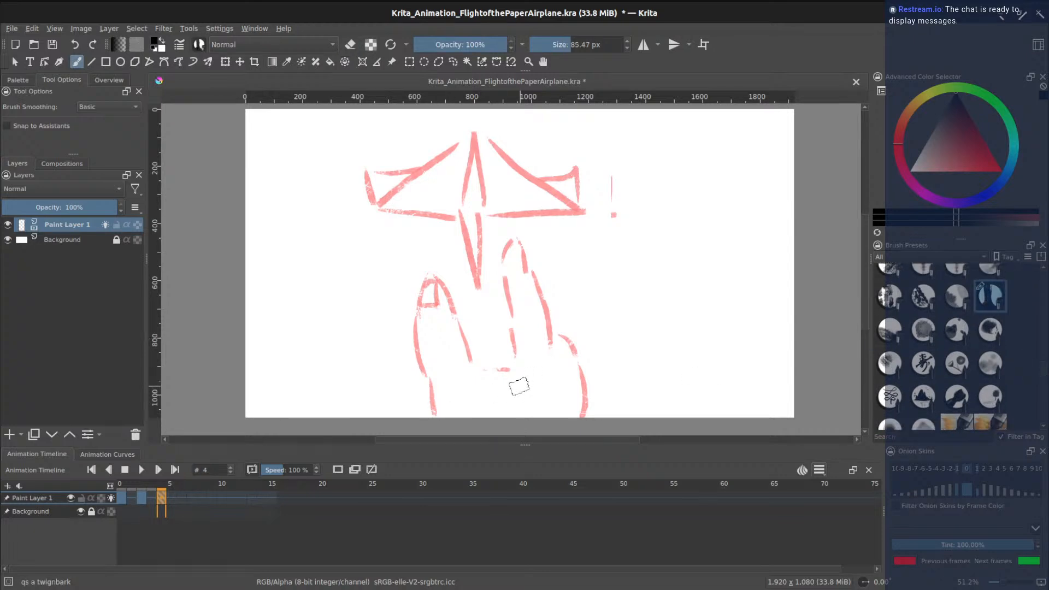
- On frame 4, draw the rounded fingertip, the plane's fold line, spread wings and folded left tip
{"action": "mouse_move", "coordinate": [511, 419]}
{"action": "left_mouse_down"}
{"action": "mouse_move", "coordinate": [528, 370]}
{"action": "mouse_move", "coordinate": [563, 379]}
{"action": "mouse_move", "coordinate": [579, 419]}
{"action": "left_mouse_up"}
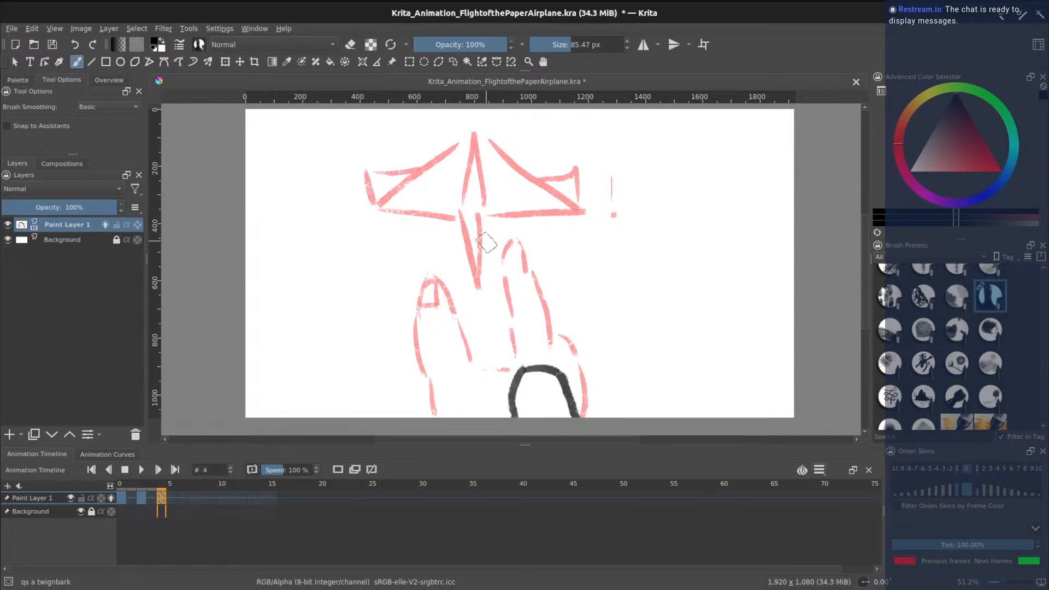
{"action": "mouse_move", "coordinate": [475, 236]}
{"action": "left_mouse_down"}
{"action": "mouse_move", "coordinate": [490, 344]}
{"action": "mouse_move", "coordinate": [494, 237]}
{"action": "mouse_move", "coordinate": [689, 267]}
{"action": "left_mouse_up"}
{"action": "mouse_move", "coordinate": [473, 237]}
{"action": "left_mouse_down"}
{"action": "mouse_move", "coordinate": [330, 290]}
{"action": "mouse_move", "coordinate": [474, 218]}
{"action": "mouse_move", "coordinate": [682, 253]}
{"action": "mouse_move", "coordinate": [682, 261]}
{"action": "mouse_move", "coordinate": [684, 228]}
{"action": "mouse_move", "coordinate": [694, 225]}
{"action": "mouse_move", "coordinate": [683, 270]}
{"action": "mouse_move", "coordinate": [662, 248]}
{"action": "left_mouse_up"}
{"action": "mouse_move", "coordinate": [320, 293]}
{"action": "left_mouse_down"}
{"action": "mouse_move", "coordinate": [298, 244]}
{"action": "mouse_move", "coordinate": [346, 276]}
{"action": "left_mouse_up"}
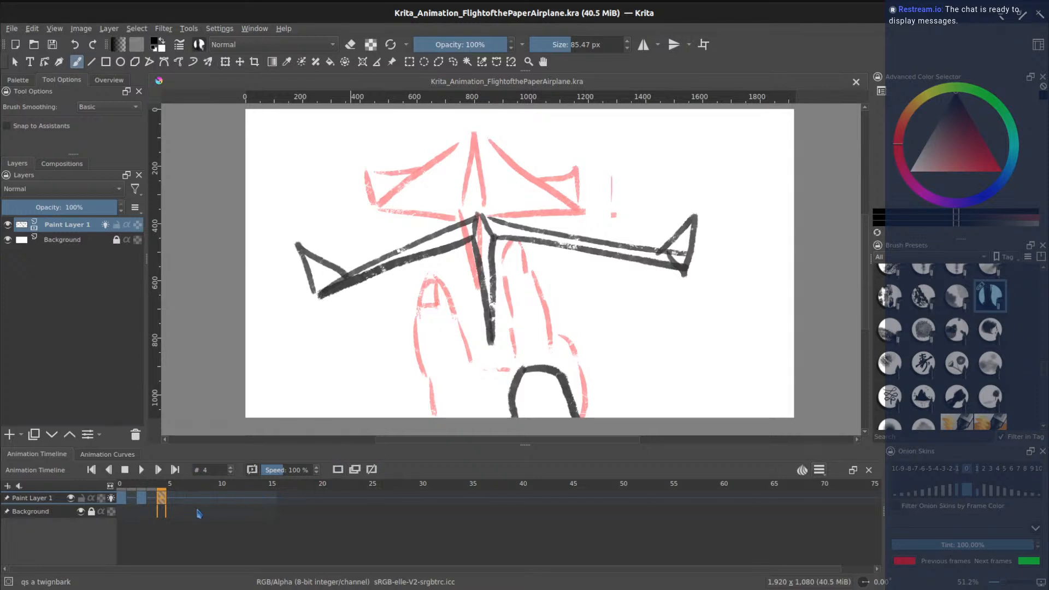
{"action": "left_click", "coordinate": [181, 499]}
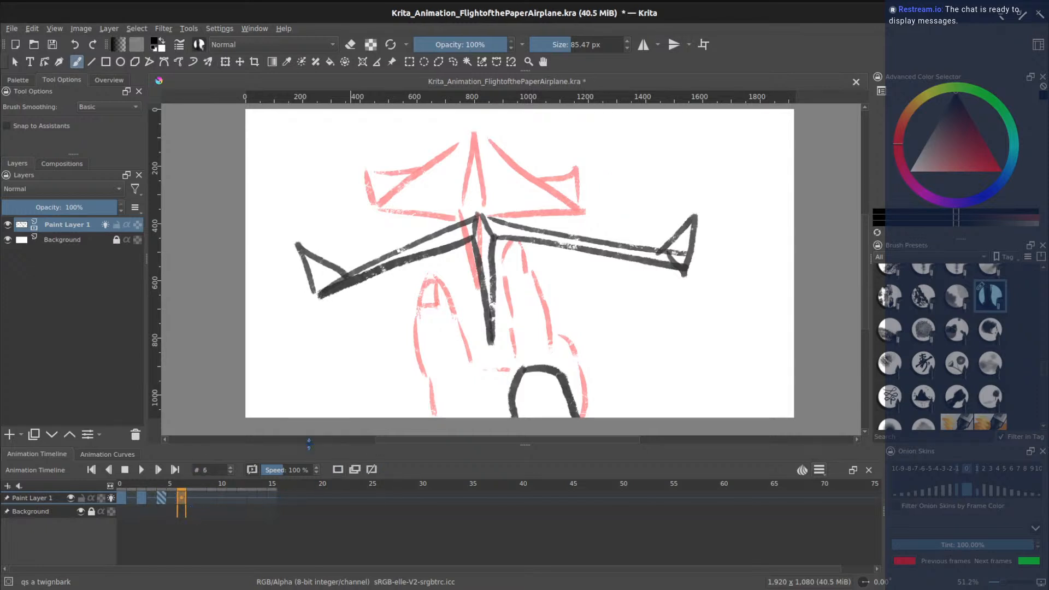
- Add a blank keyframe at frame 6 and flip to frame 4 to compare poses
{"action": "left_click", "coordinate": [340, 473]}
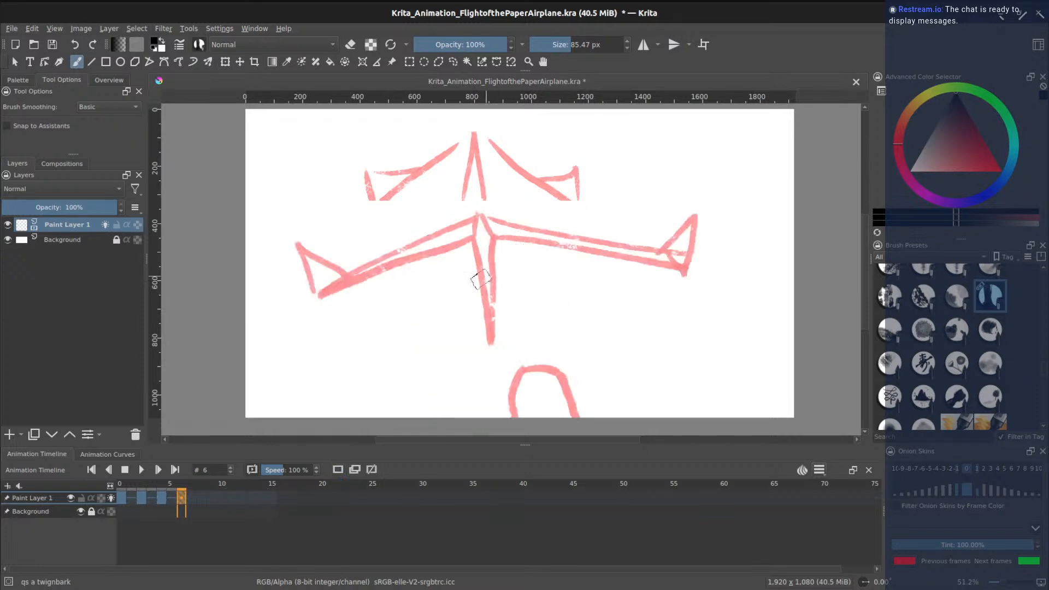
{"action": "left_click", "coordinate": [162, 500]}
{"action": "left_click", "coordinate": [182, 500]}
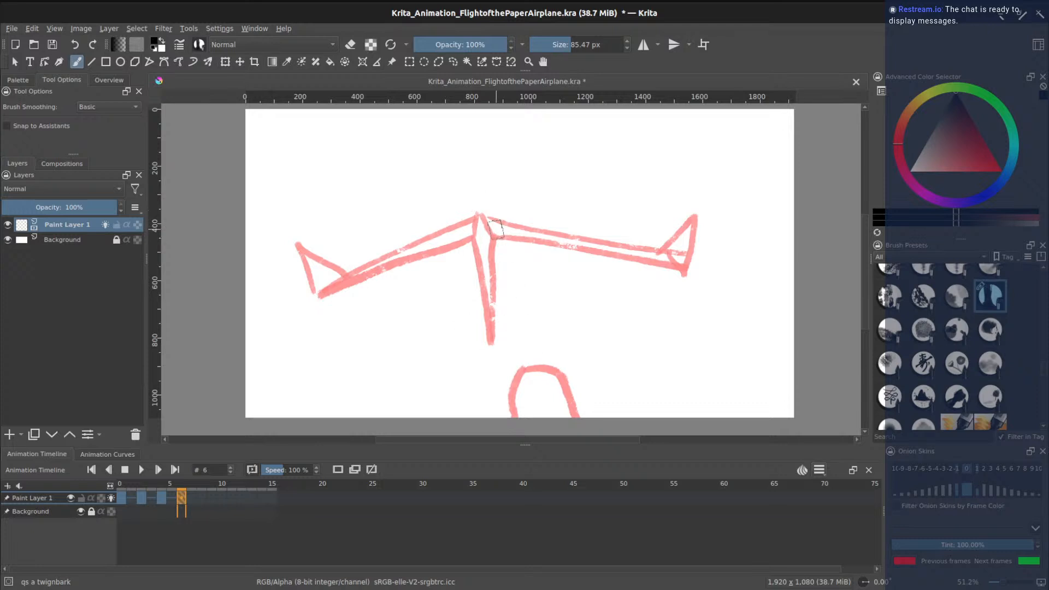
- Draw the airplane higher, nose up, with keel, spread wings and upturned tips, then hide onion skins
{"action": "mouse_move", "coordinate": [489, 201]}
{"action": "left_mouse_down"}
{"action": "mouse_move", "coordinate": [495, 367]}
{"action": "mouse_move", "coordinate": [510, 219]}
{"action": "mouse_move", "coordinate": [483, 207]}
{"action": "mouse_move", "coordinate": [287, 290]}
{"action": "mouse_move", "coordinate": [483, 148]}
{"action": "left_mouse_up"}
{"action": "mouse_move", "coordinate": [490, 203]}
{"action": "left_mouse_down"}
{"action": "mouse_move", "coordinate": [481, 147]}
{"action": "mouse_move", "coordinate": [519, 208]}
{"action": "mouse_move", "coordinate": [668, 272]}
{"action": "left_mouse_up"}
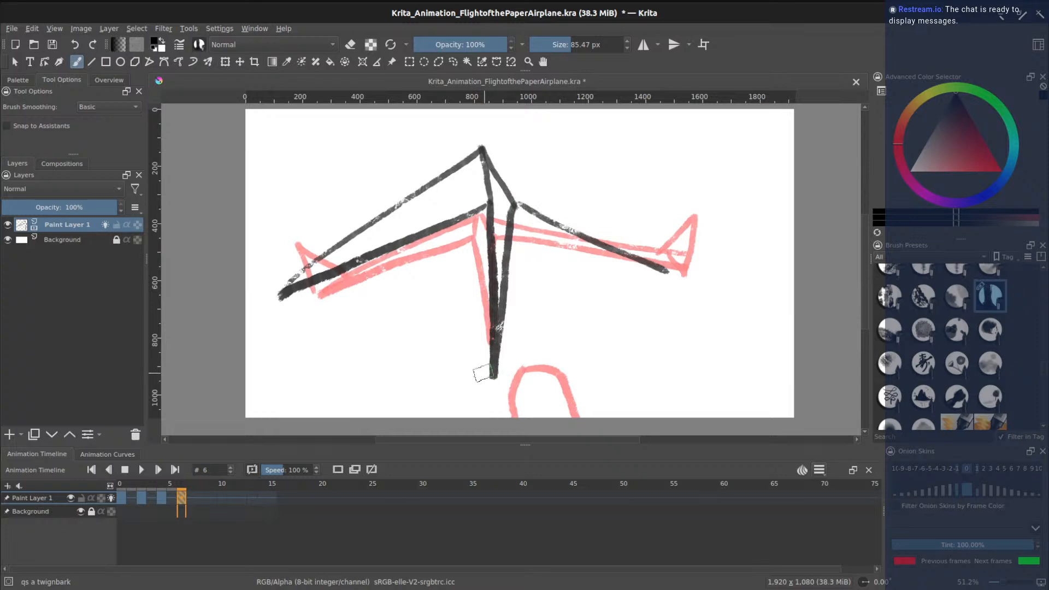
{"action": "left_click_drag", "start_coordinate": [489, 376], "coordinate": [467, 206]}
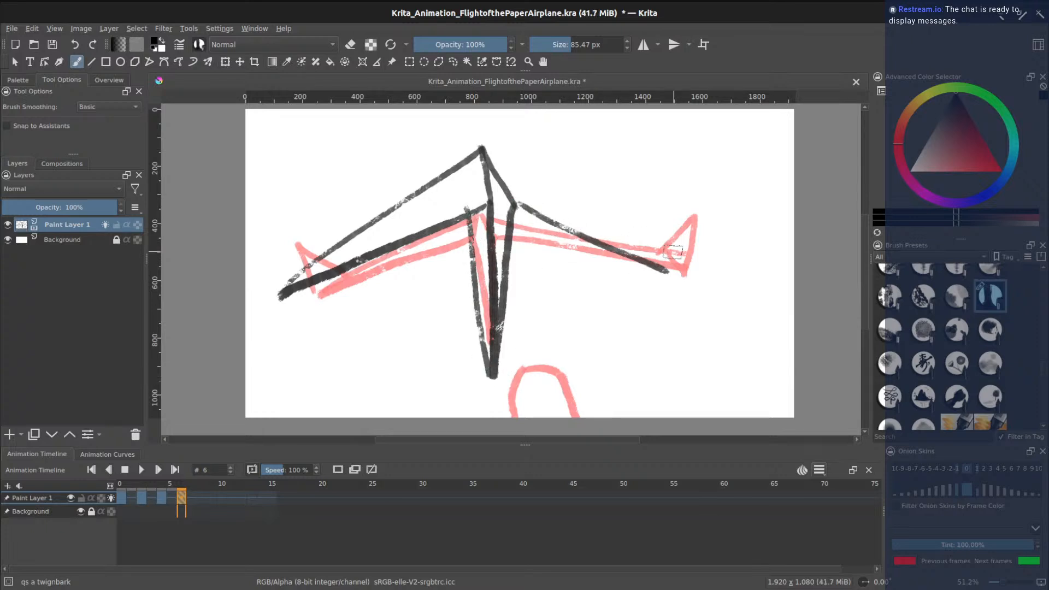
{"action": "left_click_drag", "start_coordinate": [490, 146], "coordinate": [669, 272]}
{"action": "left_click_drag", "start_coordinate": [628, 237], "coordinate": [682, 233]}
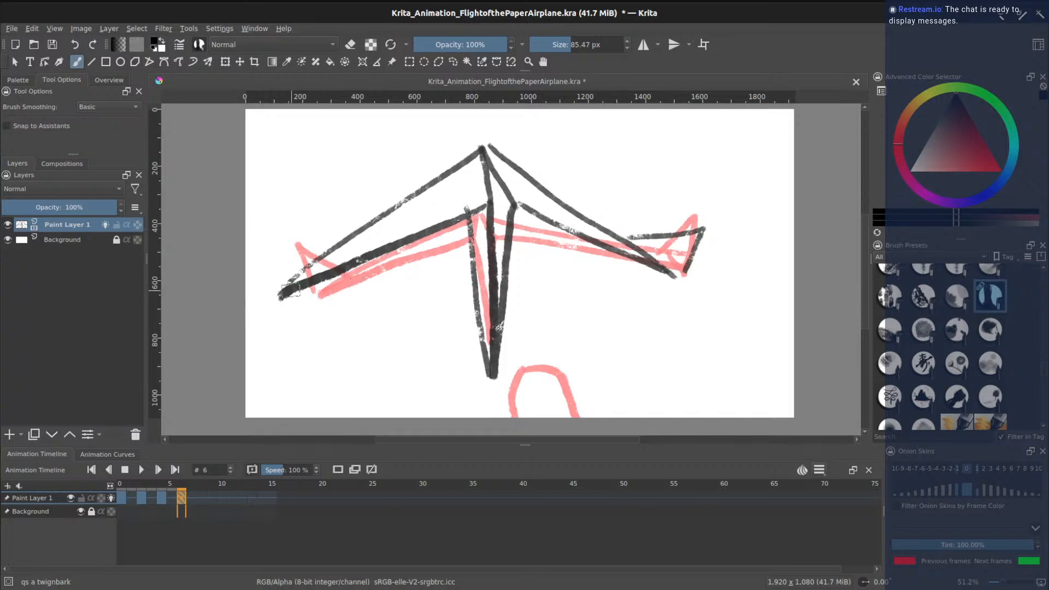
{"action": "left_click_drag", "start_coordinate": [266, 246], "coordinate": [281, 284]}
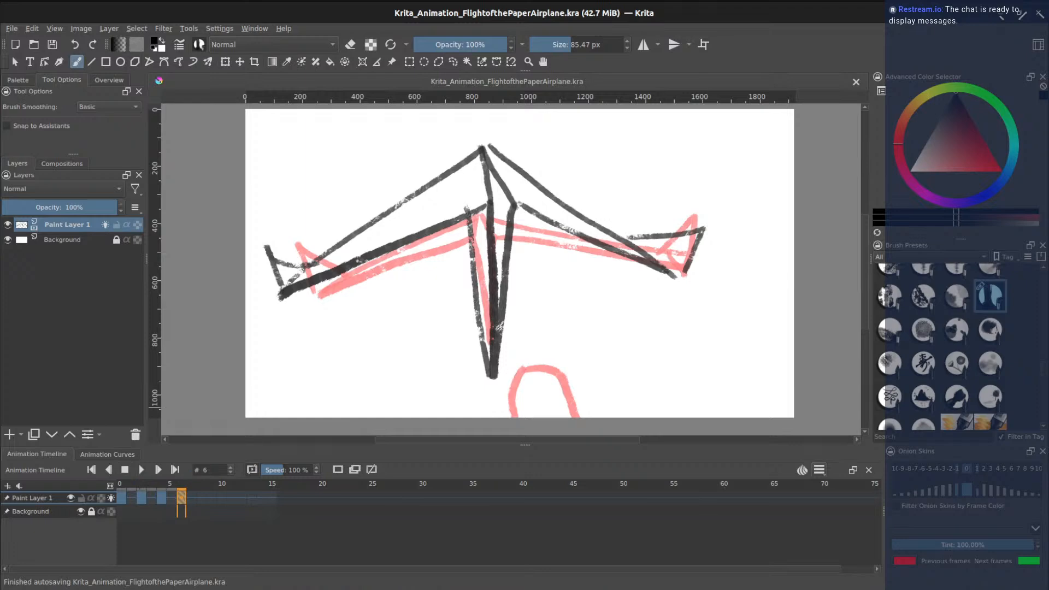
{"action": "left_click", "coordinate": [111, 499]}
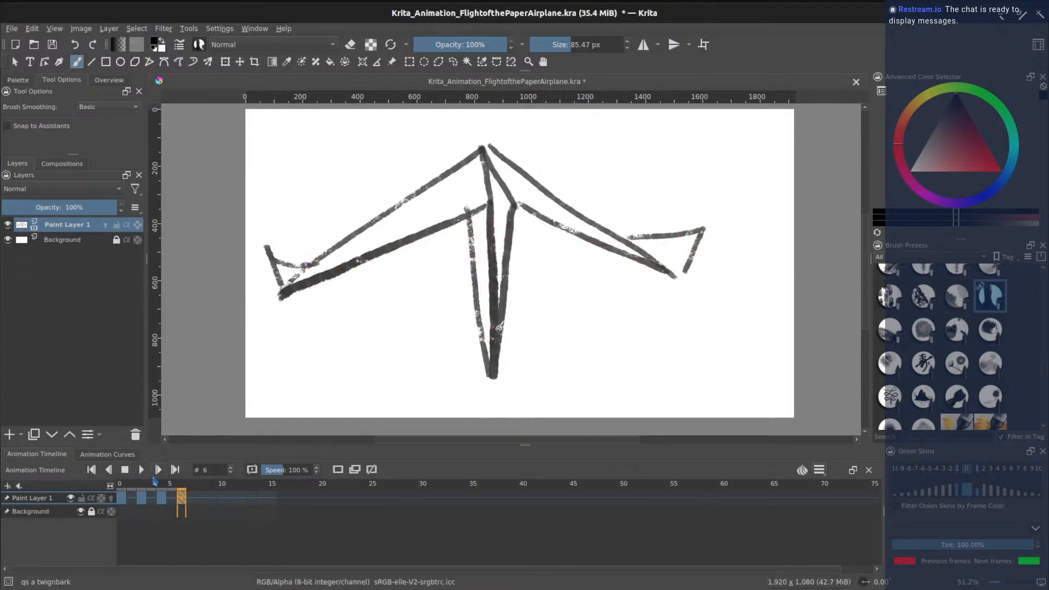
- Play the animation back at 43% speed, then stop it
{"action": "left_click", "coordinate": [142, 471]}
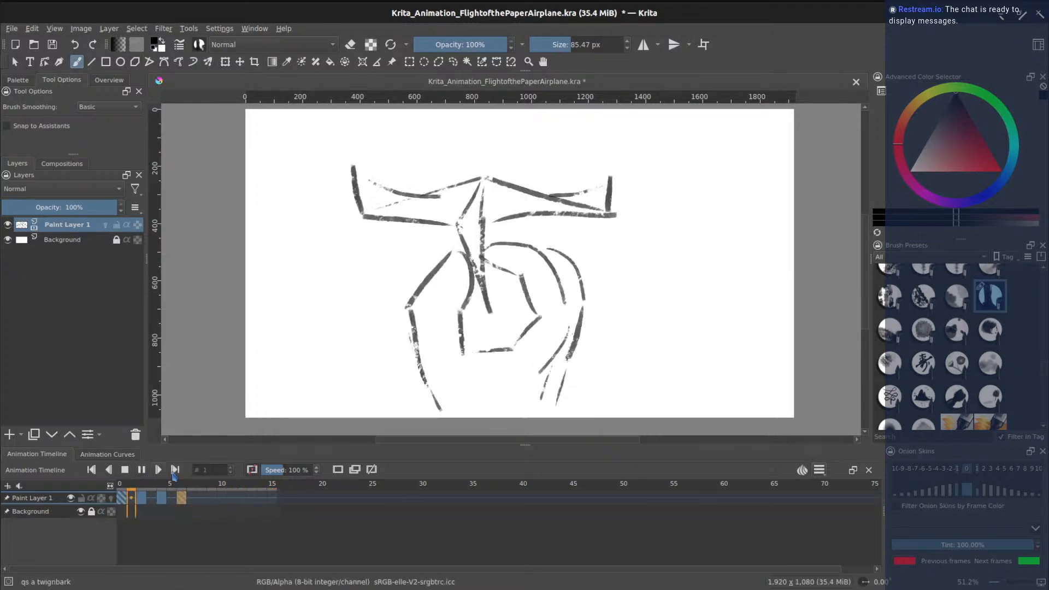
{"action": "left_click", "coordinate": [317, 473]}
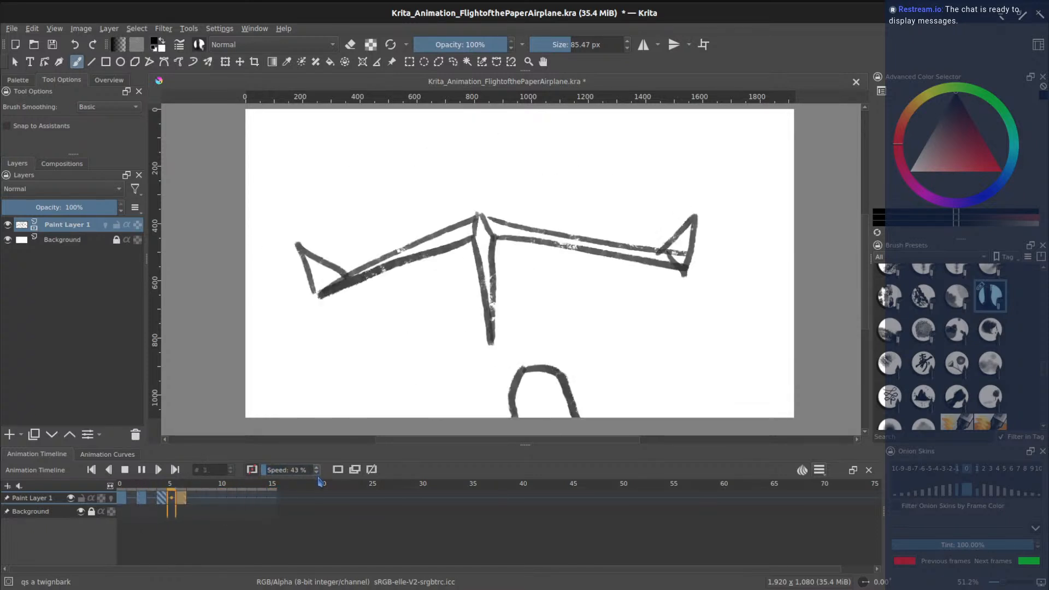
{"action": "left_click", "coordinate": [128, 472]}
- Create an empty keyframe at frame 8 with onion skins showing frame 6
{"action": "left_click", "coordinate": [203, 505]}
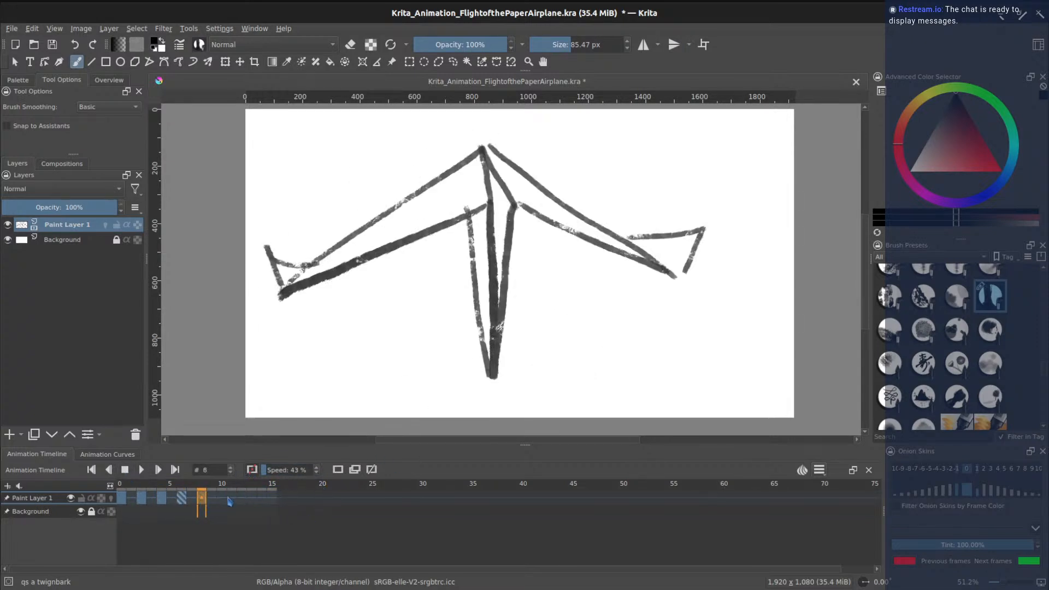
{"action": "key", "text": "Delete"}
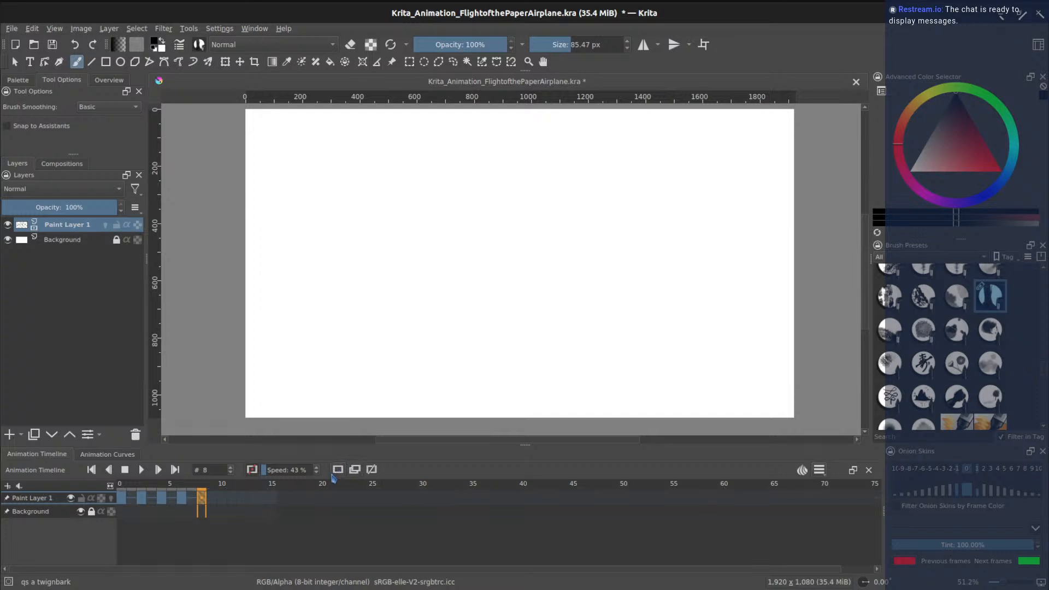
{"action": "left_click", "coordinate": [111, 498]}
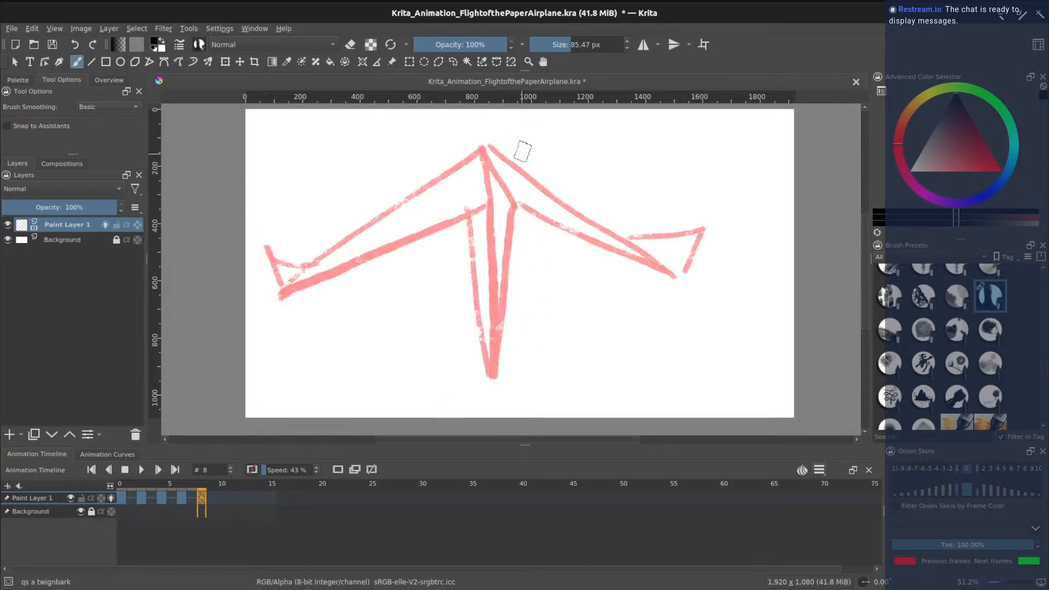
- Draw frame 8's airplane tilted slightly right, with keel, wings and both folded wingtips
{"action": "left_click_drag", "start_coordinate": [518, 130], "coordinate": [460, 271]}
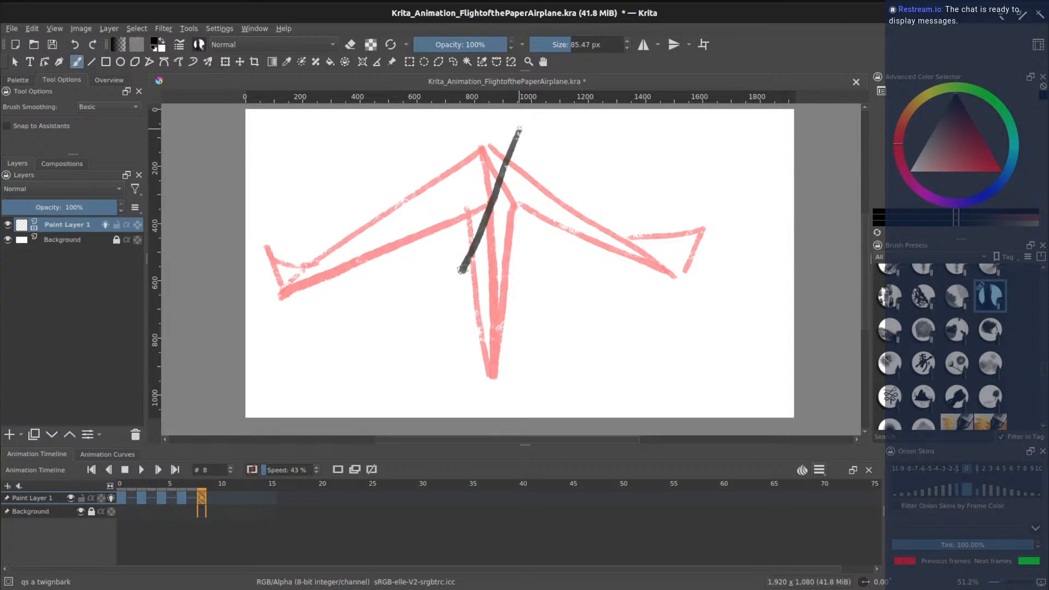
{"action": "key", "text": "ctrl+z"}
{"action": "mouse_move", "coordinate": [498, 214]}
{"action": "left_mouse_down"}
{"action": "mouse_move", "coordinate": [525, 386]}
{"action": "mouse_move", "coordinate": [519, 131]}
{"action": "left_mouse_up"}
{"action": "mouse_move", "coordinate": [525, 225]}
{"action": "left_mouse_down"}
{"action": "mouse_move", "coordinate": [516, 137]}
{"action": "mouse_move", "coordinate": [300, 290]}
{"action": "mouse_move", "coordinate": [506, 216]}
{"action": "mouse_move", "coordinate": [718, 300]}
{"action": "left_mouse_up"}
{"action": "left_click_drag", "start_coordinate": [518, 134], "coordinate": [711, 291]}
{"action": "mouse_move", "coordinate": [673, 240]}
{"action": "left_mouse_down"}
{"action": "mouse_move", "coordinate": [742, 251]}
{"action": "mouse_move", "coordinate": [718, 292]}
{"action": "left_mouse_up"}
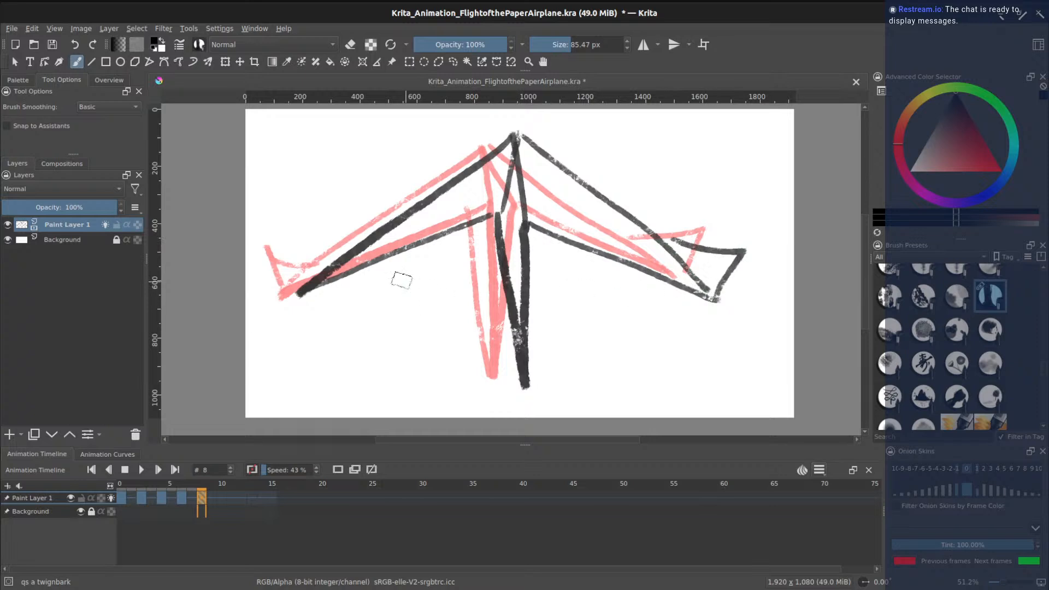
{"action": "mouse_move", "coordinate": [298, 295]}
{"action": "left_mouse_down"}
{"action": "mouse_move", "coordinate": [273, 244]}
{"action": "mouse_move", "coordinate": [367, 252]}
{"action": "left_mouse_up"}
{"action": "left_click", "coordinate": [221, 498]}
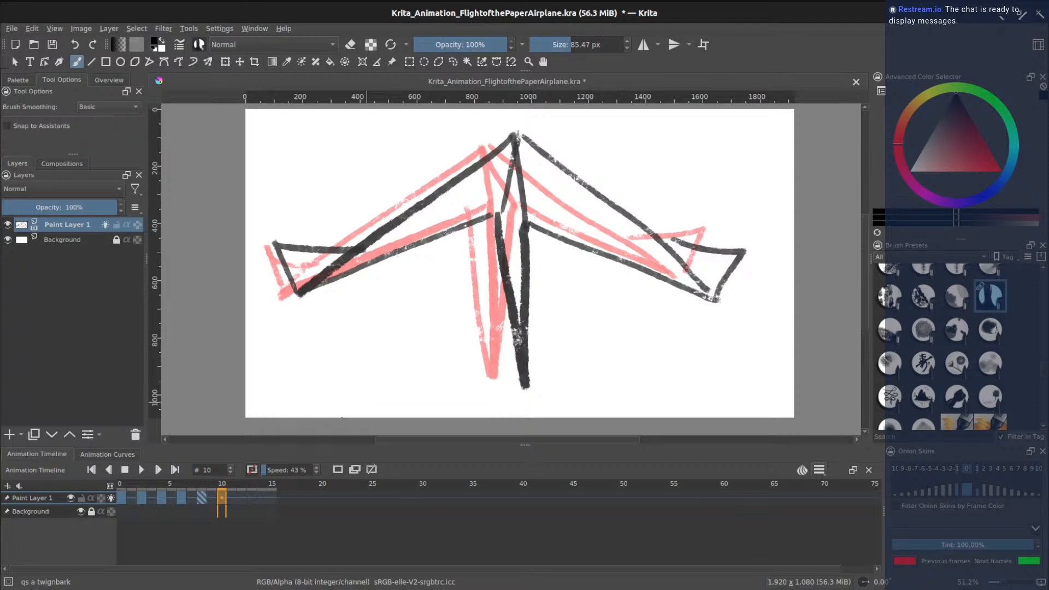
- On a blank frame 10, draw the airplane with a double-lined keel, both wings and folded tips
{"action": "left_click", "coordinate": [341, 474]}
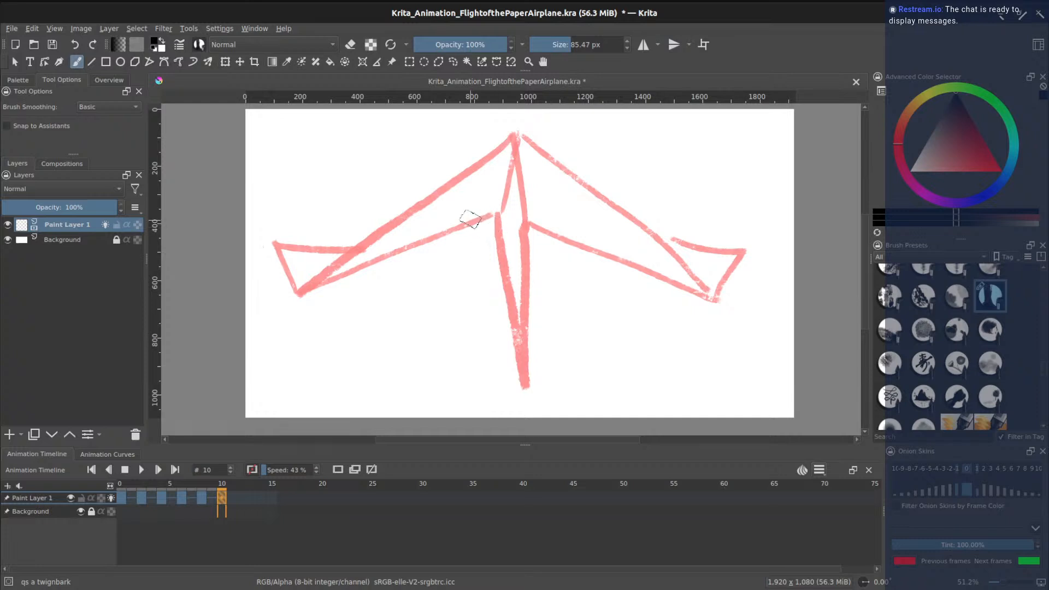
{"action": "mouse_move", "coordinate": [473, 208]}
{"action": "left_mouse_down"}
{"action": "mouse_move", "coordinate": [414, 385]}
{"action": "mouse_move", "coordinate": [508, 217]}
{"action": "left_mouse_up"}
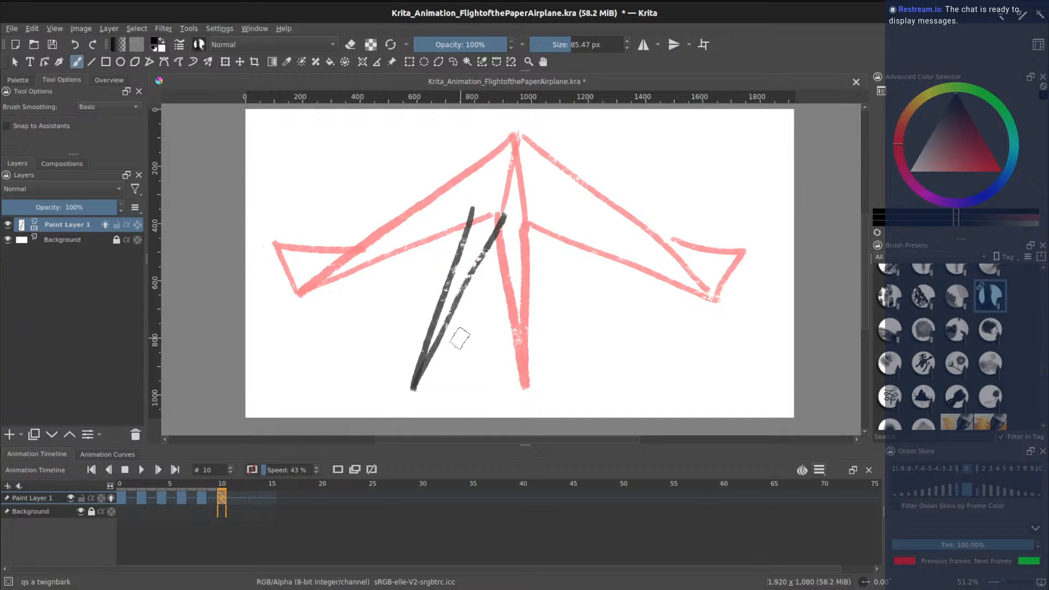
{"action": "left_click_drag", "start_coordinate": [503, 216], "coordinate": [741, 341]}
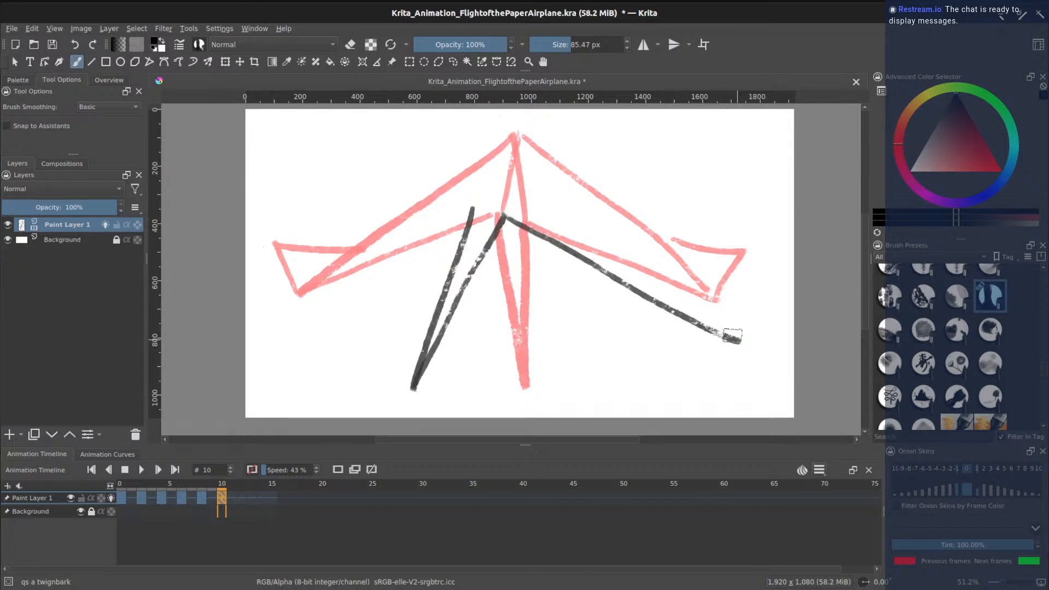
{"action": "left_click_drag", "start_coordinate": [474, 209], "coordinate": [271, 226]}
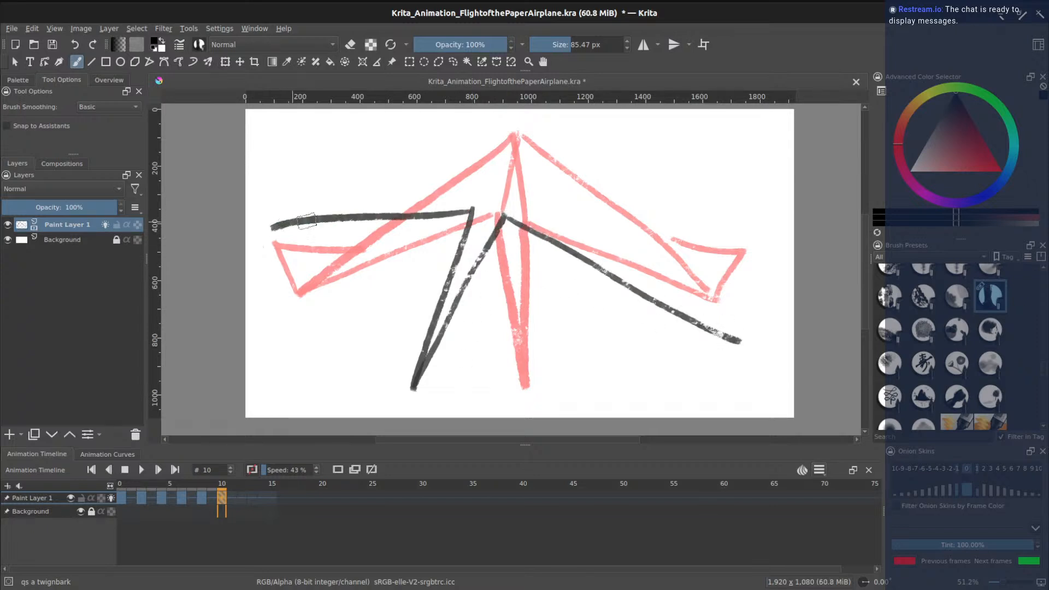
{"action": "left_click_drag", "start_coordinate": [479, 204], "coordinate": [593, 134]}
{"action": "mouse_move", "coordinate": [497, 221]}
{"action": "left_mouse_down"}
{"action": "mouse_move", "coordinate": [592, 128]}
{"action": "mouse_move", "coordinate": [728, 339]}
{"action": "mouse_move", "coordinate": [743, 279]}
{"action": "mouse_move", "coordinate": [679, 255]}
{"action": "left_mouse_up"}
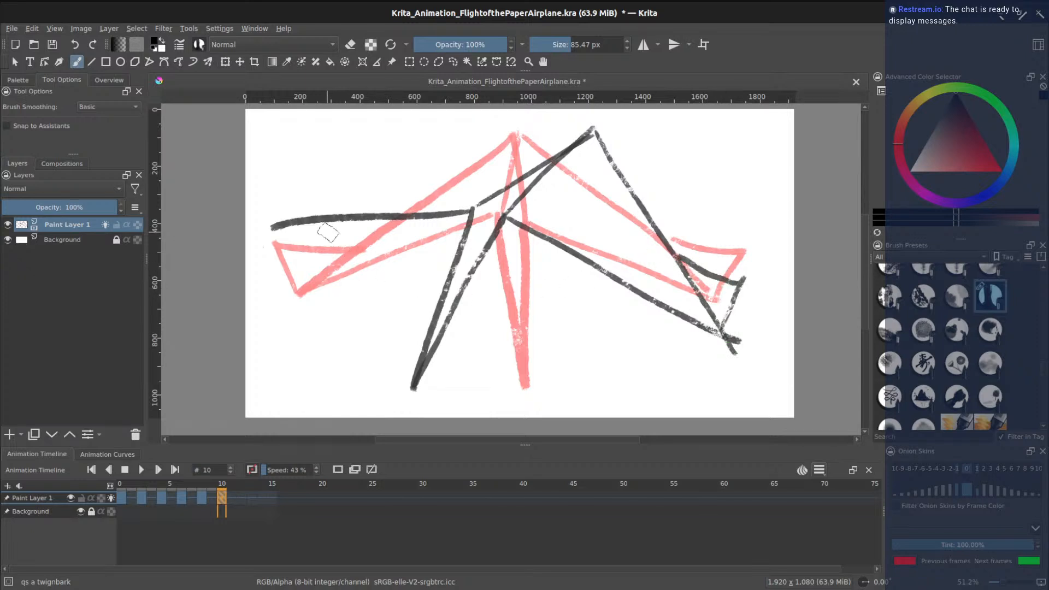
{"action": "left_click_drag", "start_coordinate": [269, 226], "coordinate": [549, 146]}
{"action": "mouse_move", "coordinate": [270, 225]}
{"action": "left_mouse_down"}
{"action": "mouse_move", "coordinate": [264, 197]}
{"action": "mouse_move", "coordinate": [289, 183]}
{"action": "mouse_move", "coordinate": [415, 189]}
{"action": "left_mouse_up"}
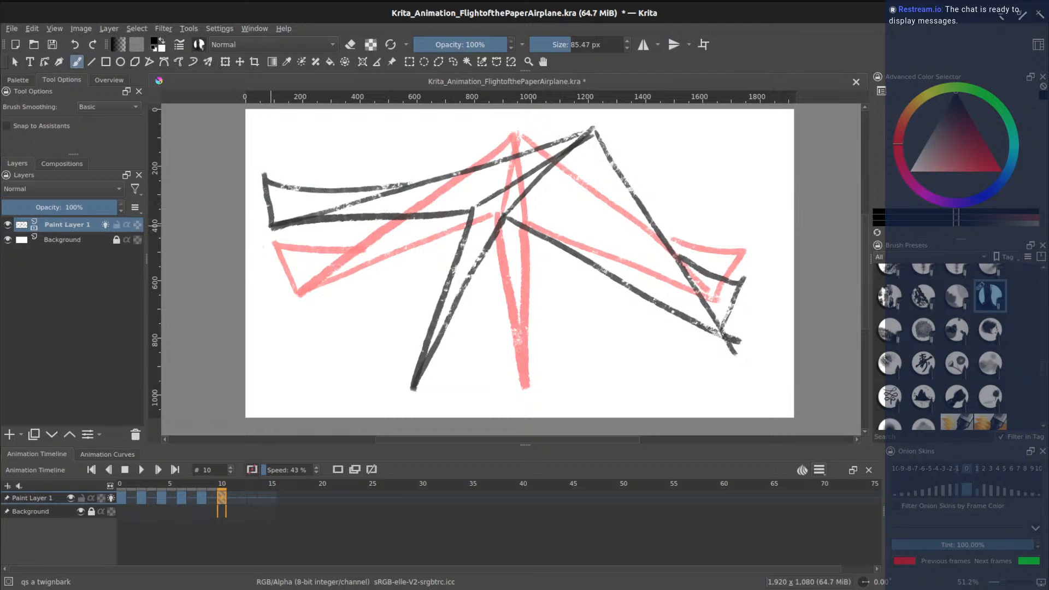
{"action": "left_click_drag", "start_coordinate": [419, 386], "coordinate": [517, 222]}
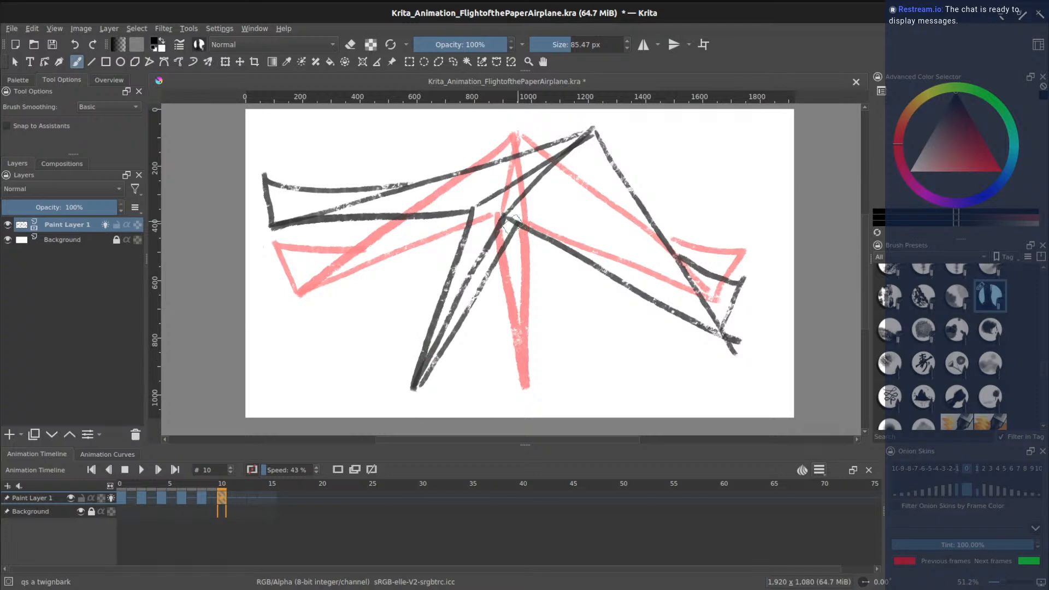
- On frame 12, draw the airplane's V keel and wings spread wider and lower
{"action": "left_click", "coordinate": [244, 500]}
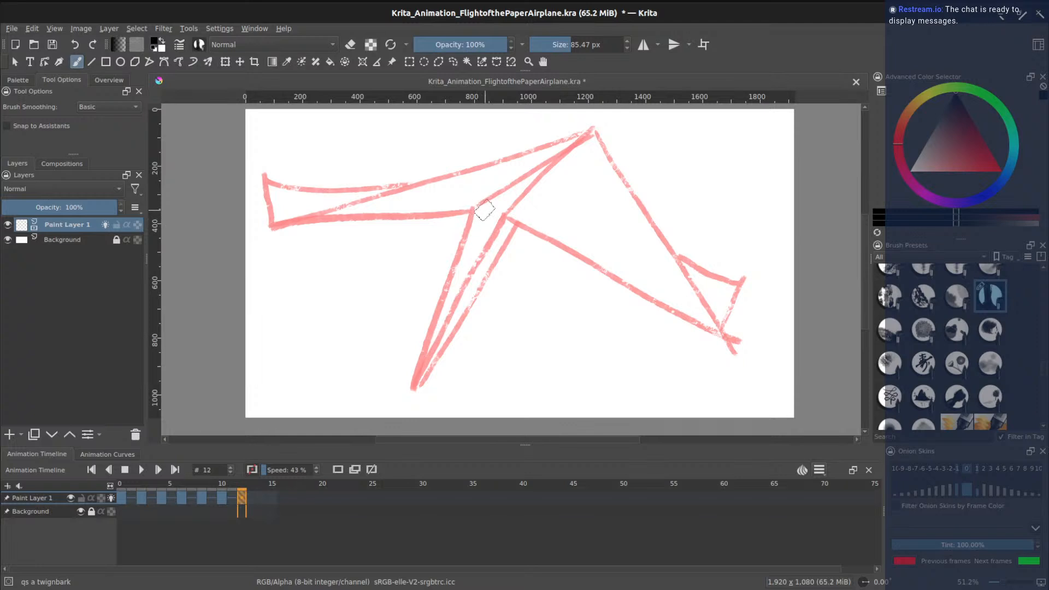
{"action": "left_click_drag", "start_coordinate": [480, 202], "coordinate": [508, 332]}
{"action": "mouse_move", "coordinate": [515, 378]}
{"action": "left_mouse_down"}
{"action": "mouse_move", "coordinate": [513, 207]}
{"action": "mouse_move", "coordinate": [429, 220]}
{"action": "mouse_move", "coordinate": [286, 288]}
{"action": "left_mouse_up"}
{"action": "left_click_drag", "start_coordinate": [519, 198], "coordinate": [739, 268]}
{"action": "mouse_move", "coordinate": [474, 204]}
{"action": "left_mouse_down"}
{"action": "mouse_move", "coordinate": [486, 183]}
{"action": "mouse_move", "coordinate": [508, 175]}
{"action": "mouse_move", "coordinate": [515, 197]}
{"action": "mouse_move", "coordinate": [502, 173]}
{"action": "mouse_move", "coordinate": [476, 160]}
{"action": "mouse_move", "coordinate": [320, 264]}
{"action": "mouse_move", "coordinate": [287, 247]}
{"action": "mouse_move", "coordinate": [363, 236]}
{"action": "left_mouse_up"}
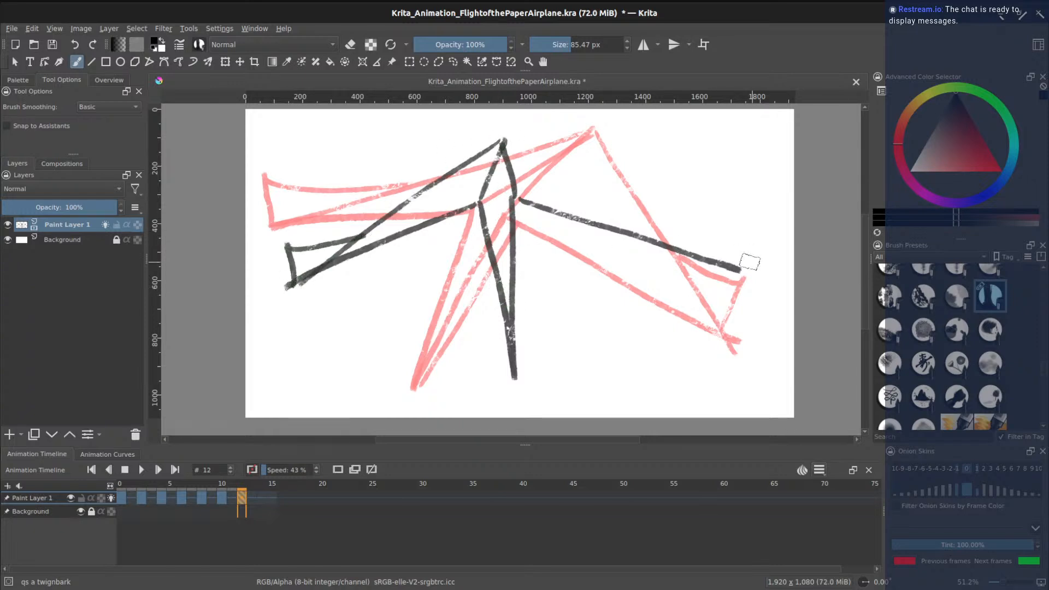
{"action": "mouse_move", "coordinate": [503, 141]}
{"action": "left_mouse_down"}
{"action": "mouse_move", "coordinate": [745, 265]}
{"action": "mouse_move", "coordinate": [747, 224]}
{"action": "mouse_move", "coordinate": [686, 238]}
{"action": "left_mouse_up"}
- Add a blank keyframe at frame 14 and sketch the airplane's V keel and wing edges
{"action": "left_click", "coordinate": [262, 499]}
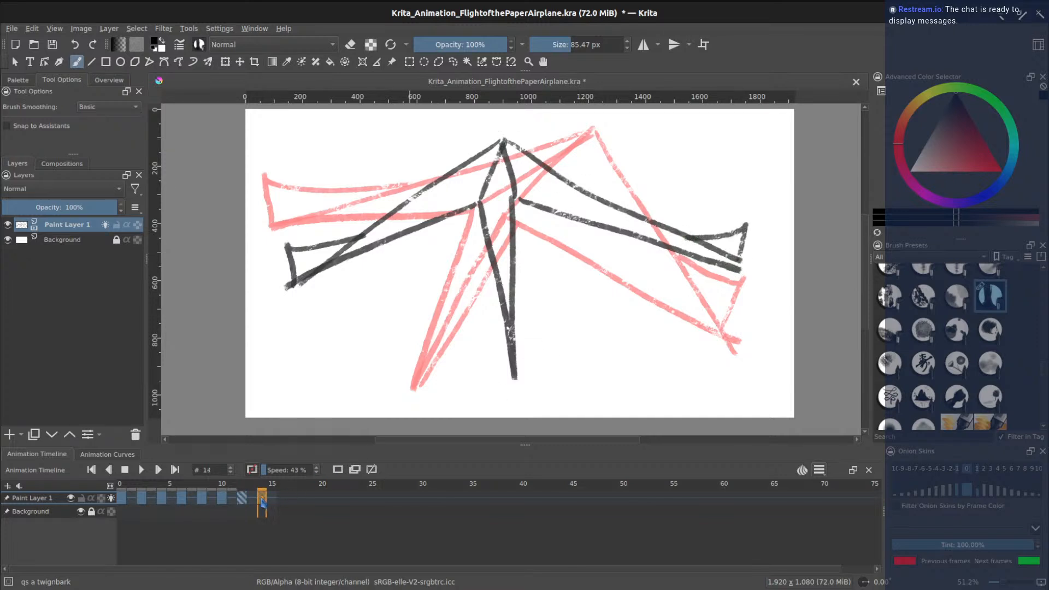
{"action": "left_click", "coordinate": [339, 473]}
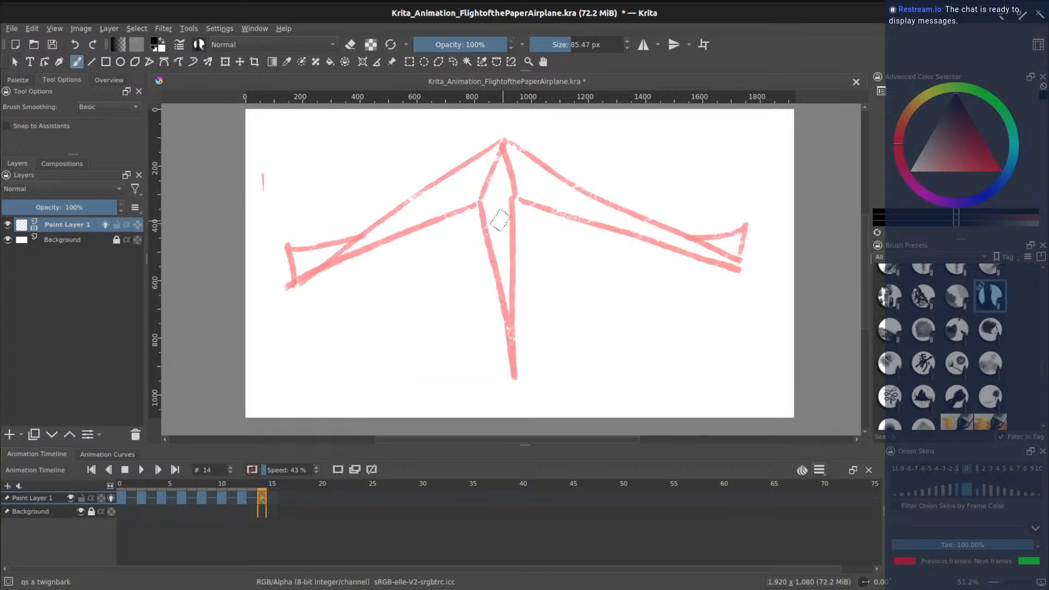
{"action": "mouse_move", "coordinate": [499, 218]}
{"action": "left_mouse_down"}
{"action": "mouse_move", "coordinate": [515, 317]}
{"action": "mouse_move", "coordinate": [519, 225]}
{"action": "mouse_move", "coordinate": [362, 276]}
{"action": "left_mouse_up"}
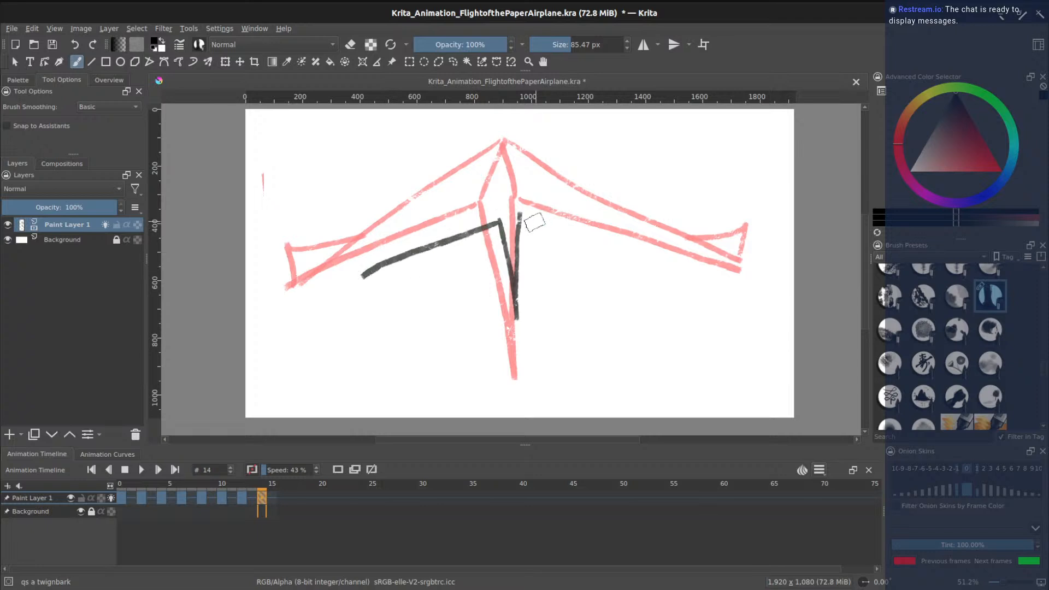
{"action": "left_click_drag", "start_coordinate": [522, 215], "coordinate": [681, 279]}
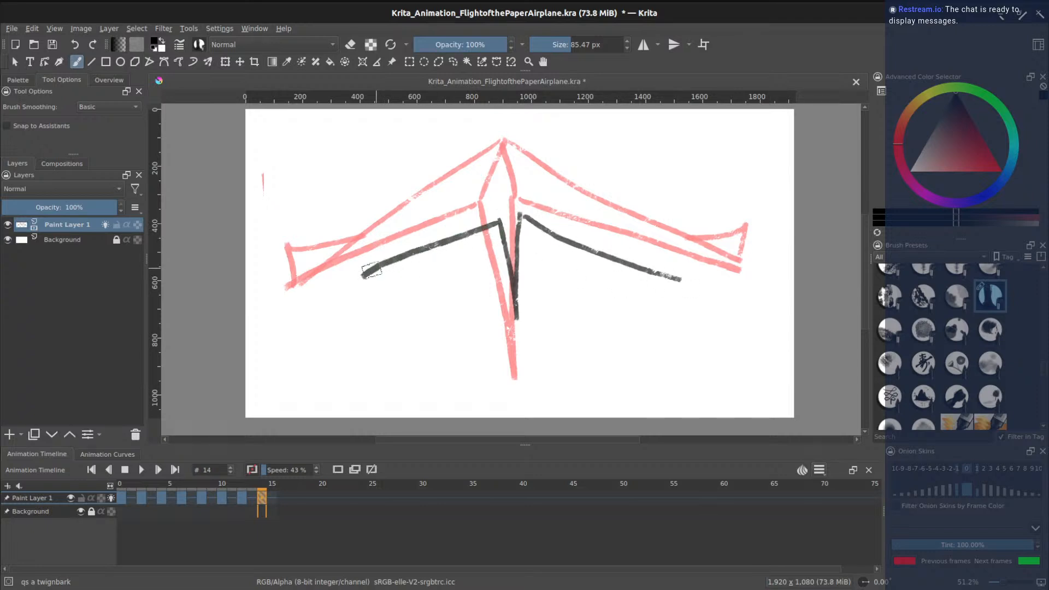
{"action": "left_click_drag", "start_coordinate": [364, 273], "coordinate": [472, 157]}
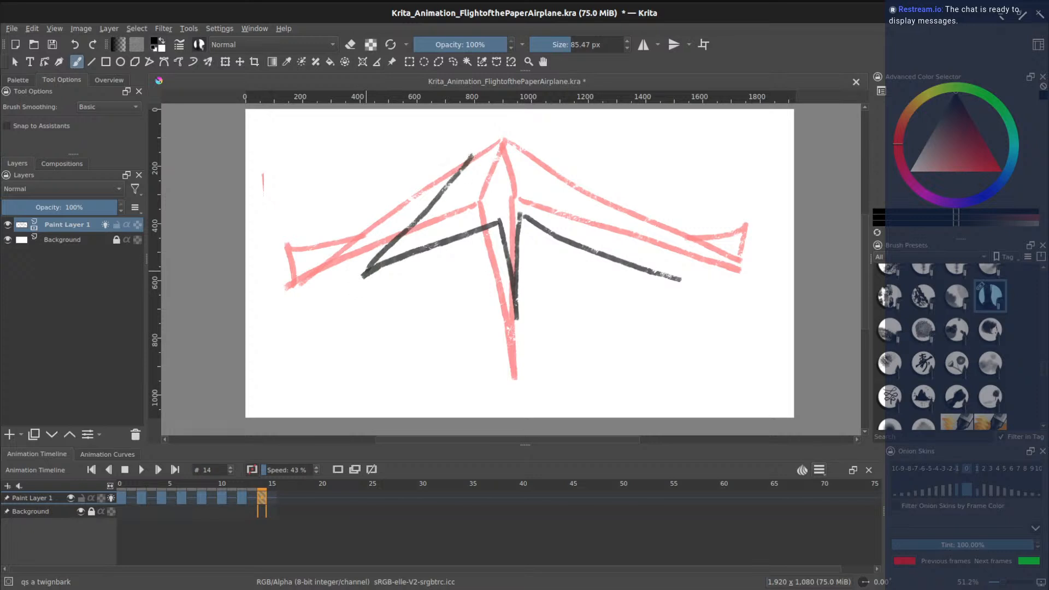
{"action": "mouse_move", "coordinate": [500, 146]}
{"action": "left_mouse_down"}
{"action": "mouse_move", "coordinate": [378, 274]}
{"action": "mouse_move", "coordinate": [495, 144]}
{"action": "left_mouse_up"}
- Finish the wing lines from the nose and the folded tips, then set clip end to 16
{"action": "key", "text": "ctrl+z"}
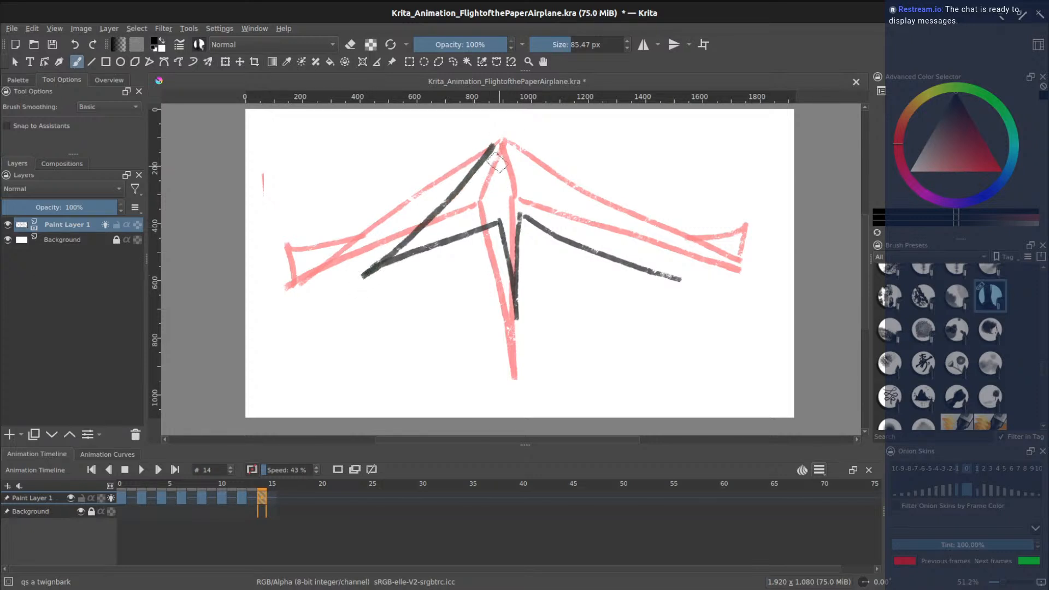
{"action": "mouse_move", "coordinate": [501, 221]}
{"action": "left_mouse_down"}
{"action": "mouse_move", "coordinate": [496, 144]}
{"action": "mouse_move", "coordinate": [526, 218]}
{"action": "left_mouse_up"}
{"action": "left_click_drag", "start_coordinate": [504, 140], "coordinate": [678, 278]}
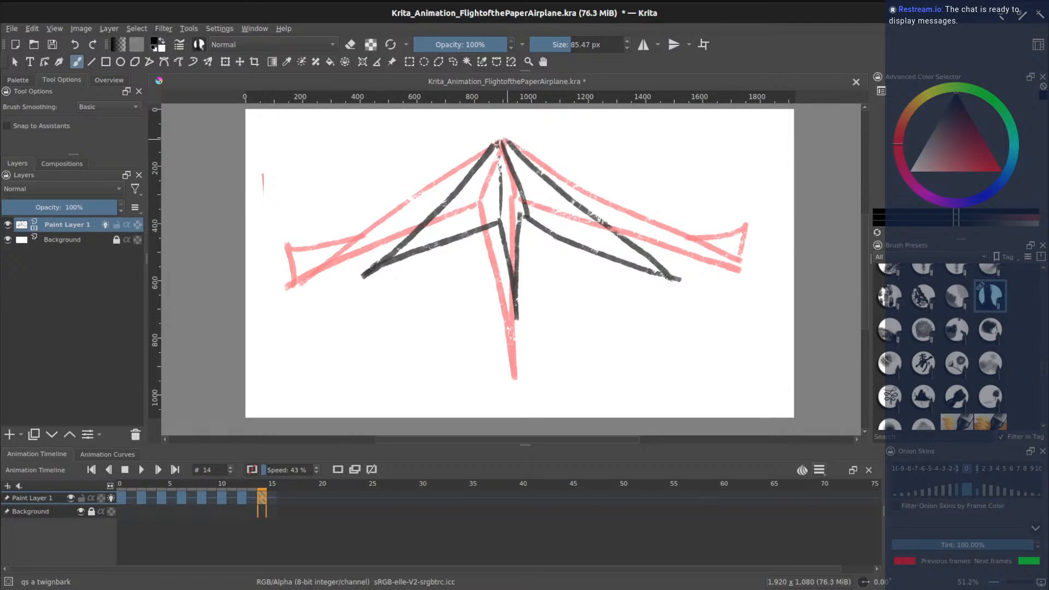
{"action": "mouse_move", "coordinate": [612, 229]}
{"action": "left_mouse_down"}
{"action": "mouse_move", "coordinate": [691, 235]}
{"action": "mouse_move", "coordinate": [678, 279]}
{"action": "left_mouse_up"}
{"action": "mouse_move", "coordinate": [361, 274]}
{"action": "left_mouse_down"}
{"action": "mouse_move", "coordinate": [345, 241]}
{"action": "mouse_move", "coordinate": [414, 225]}
{"action": "left_mouse_up"}
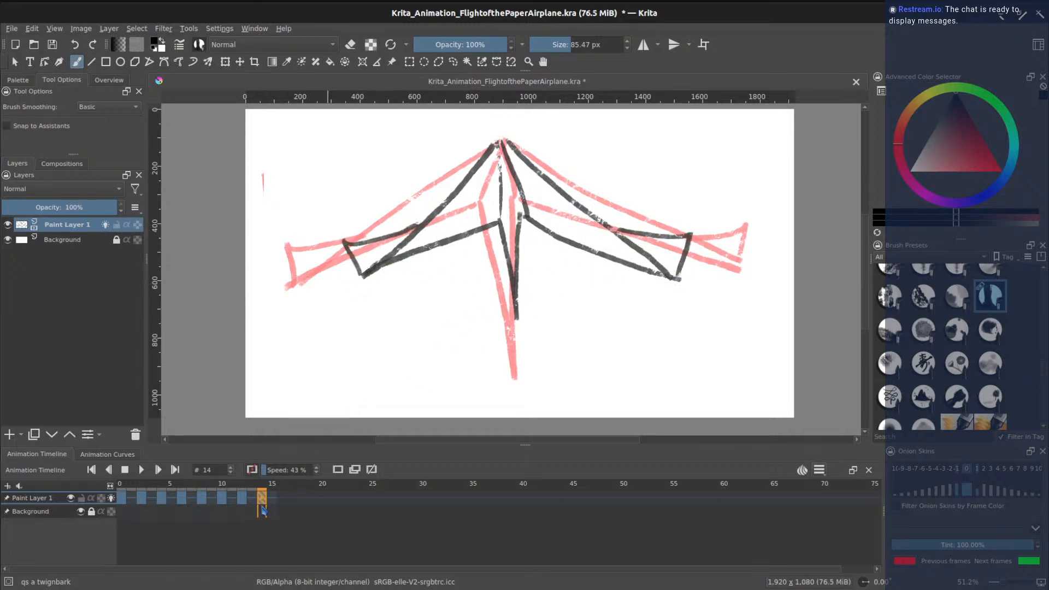
{"action": "left_click", "coordinate": [820, 471]}
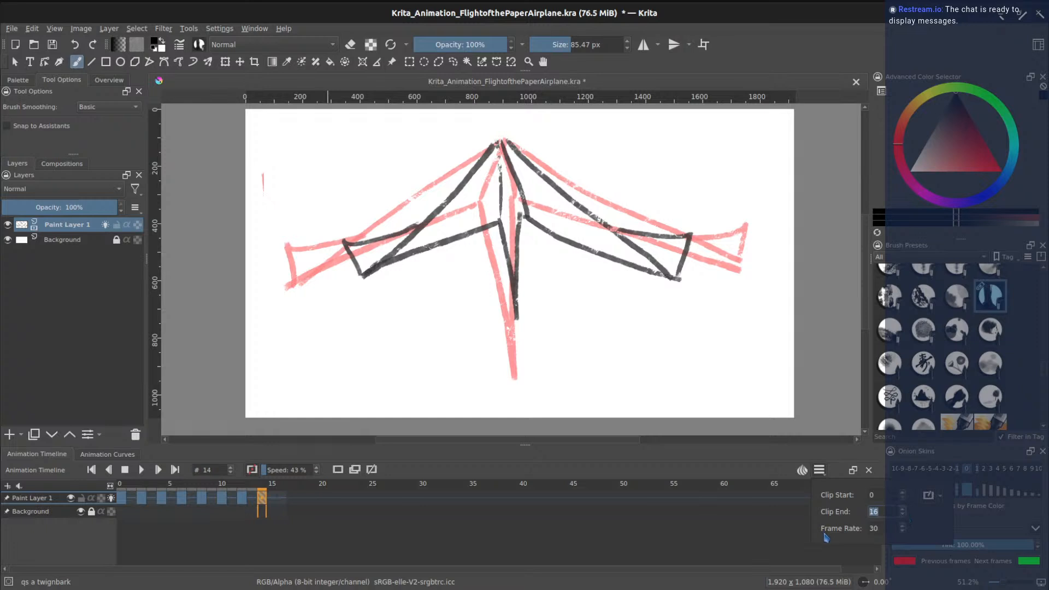
- Confirm clip end at 16 and add a blank keyframe at frame 16
{"action": "left_click", "coordinate": [285, 501]}
{"action": "left_click", "coordinate": [284, 503]}
{"action": "left_click", "coordinate": [338, 470]}
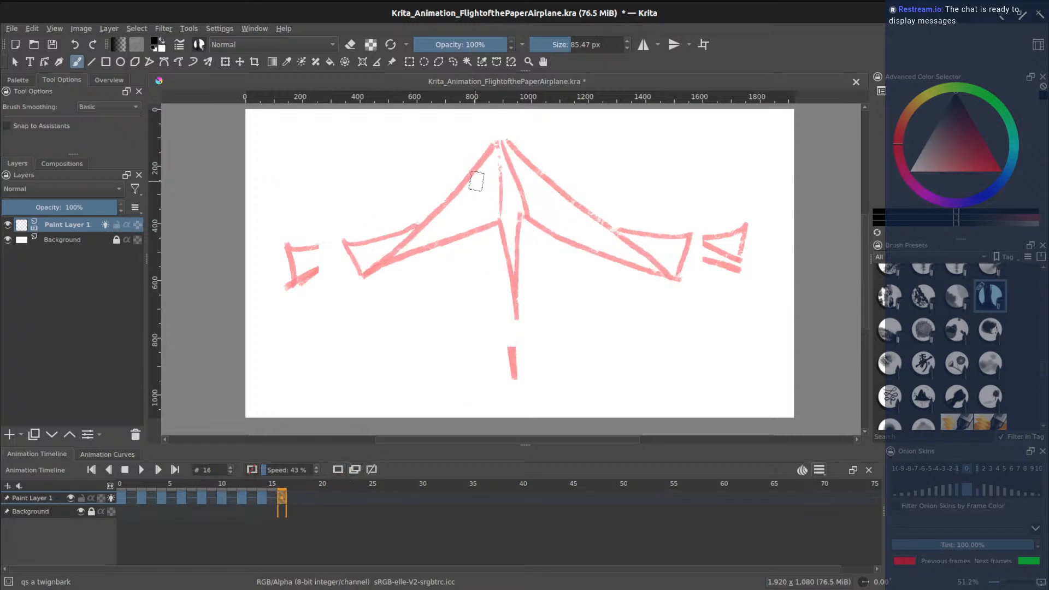
- Draw a small, distant airplane with keel and folded wingtips, then hide onion skins
{"action": "mouse_move", "coordinate": [502, 217]}
{"action": "left_mouse_down"}
{"action": "mouse_move", "coordinate": [509, 279]}
{"action": "mouse_move", "coordinate": [515, 216]}
{"action": "mouse_move", "coordinate": [413, 247]}
{"action": "mouse_move", "coordinate": [501, 171]}
{"action": "mouse_move", "coordinate": [501, 216]}
{"action": "left_mouse_up"}
{"action": "key", "text": "ctrl+z"}
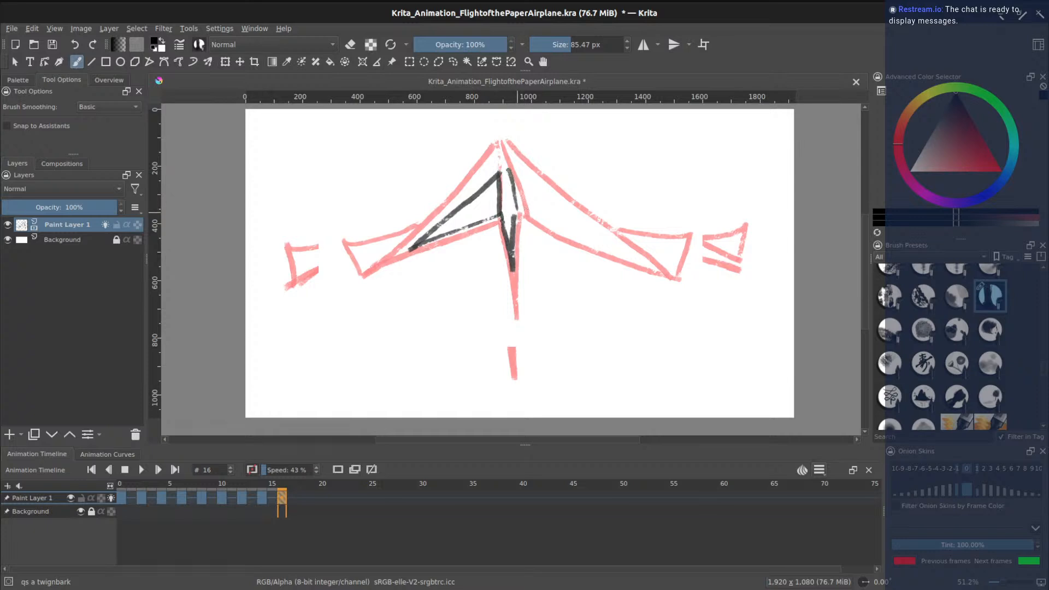
{"action": "left_click_drag", "start_coordinate": [504, 174], "coordinate": [512, 214]}
{"action": "mouse_move", "coordinate": [503, 175]}
{"action": "left_mouse_down"}
{"action": "mouse_move", "coordinate": [566, 227]}
{"action": "mouse_move", "coordinate": [539, 219]}
{"action": "mouse_move", "coordinate": [565, 227]}
{"action": "left_mouse_up"}
{"action": "key", "text": "ctrl+z"}
{"action": "key", "text": "ctrl+z"}
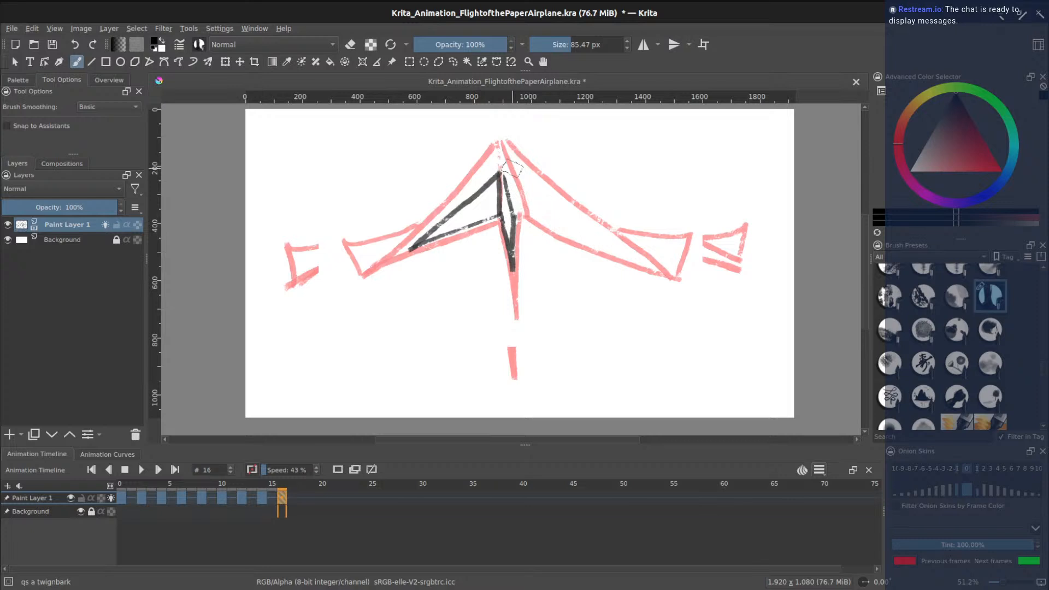
{"action": "left_click_drag", "start_coordinate": [507, 174], "coordinate": [574, 226]}
{"action": "mouse_move", "coordinate": [514, 215]}
{"action": "left_mouse_down"}
{"action": "mouse_move", "coordinate": [576, 228]}
{"action": "mouse_move", "coordinate": [517, 220]}
{"action": "mouse_move", "coordinate": [575, 227]}
{"action": "mouse_move", "coordinate": [577, 201]}
{"action": "left_mouse_up"}
{"action": "mouse_move", "coordinate": [410, 248]}
{"action": "left_mouse_down"}
{"action": "mouse_move", "coordinate": [405, 224]}
{"action": "mouse_move", "coordinate": [440, 226]}
{"action": "left_mouse_up"}
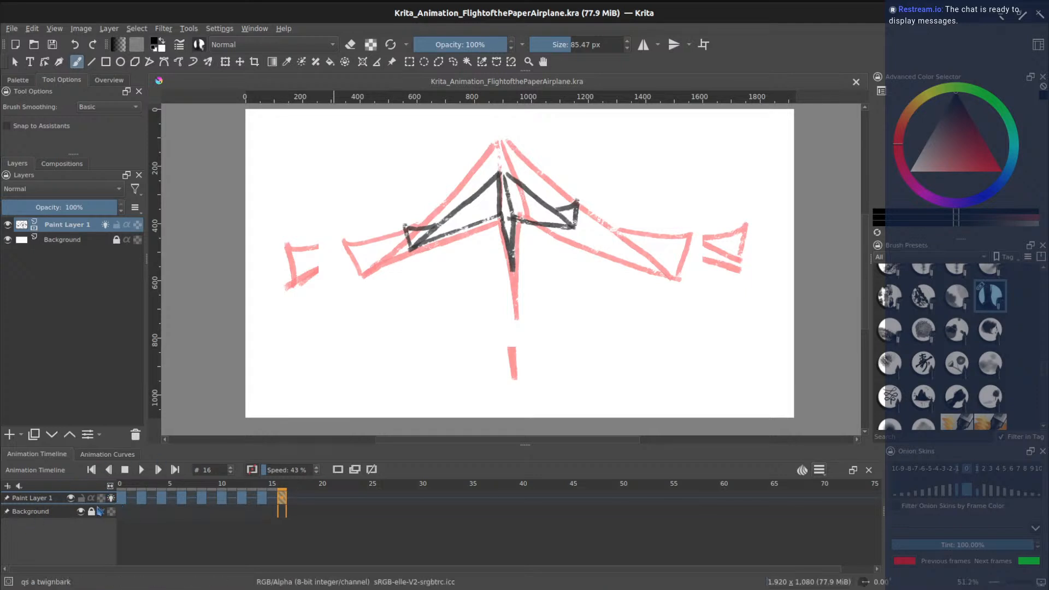
{"action": "left_click", "coordinate": [111, 498]}
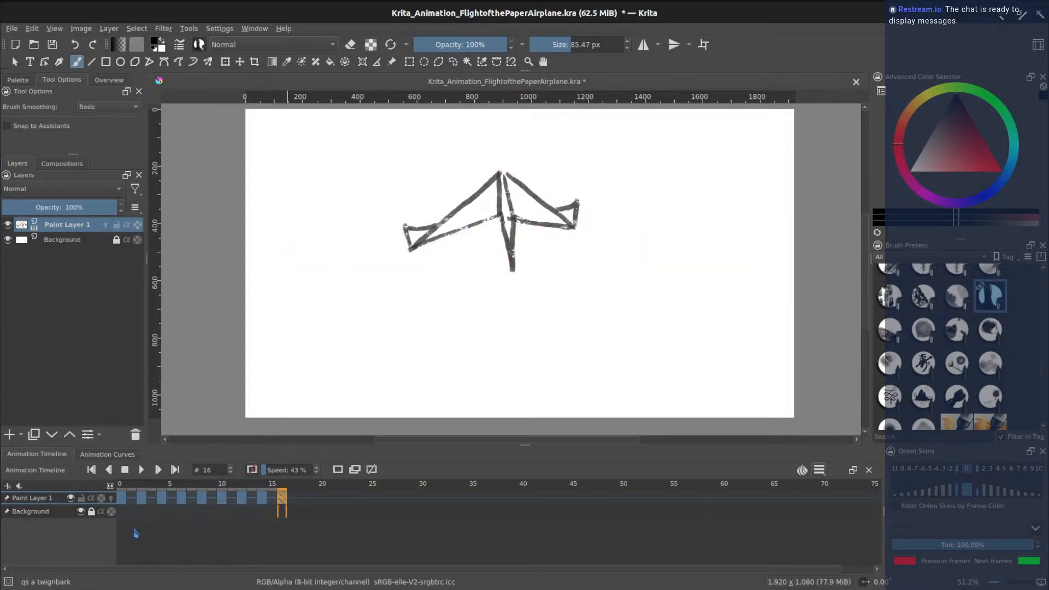
- Play the airplane animation through to frame 16, then return to frame 0
{"action": "left_click", "coordinate": [143, 473]}
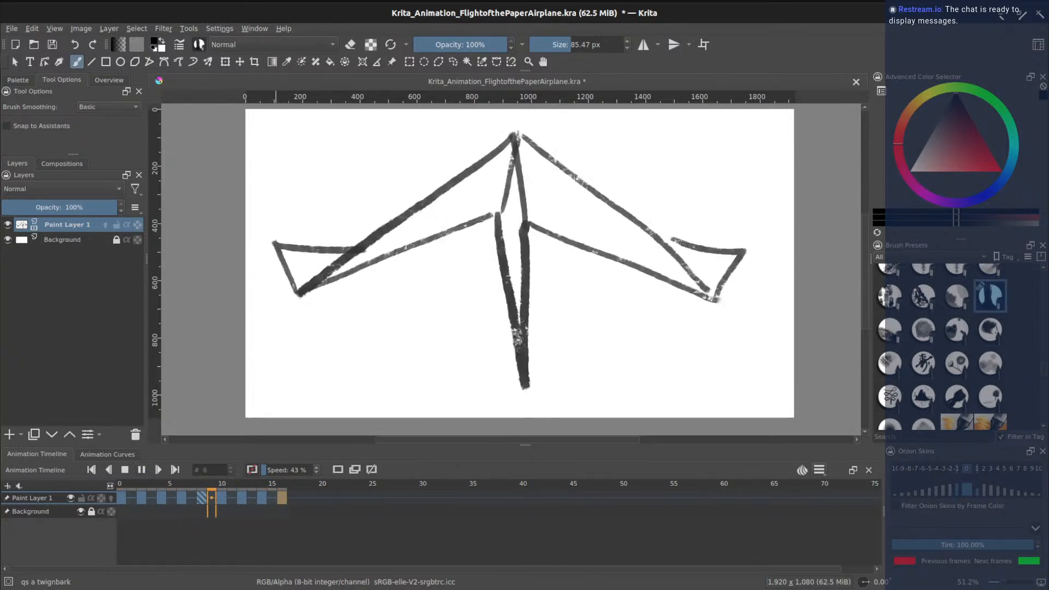
{"action": "left_click", "coordinate": [126, 471]}
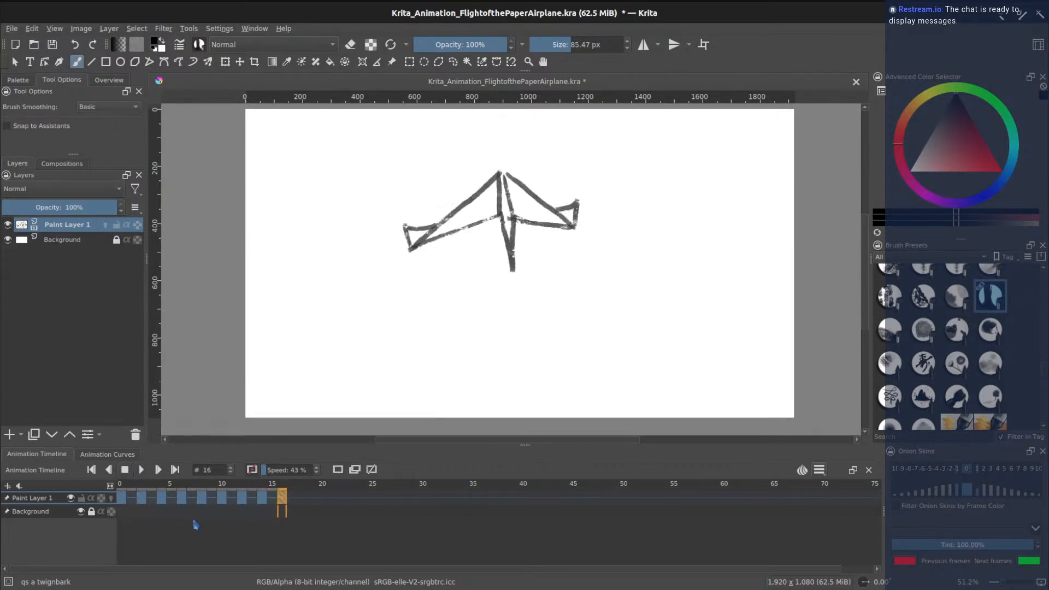
{"action": "left_click_drag", "start_coordinate": [248, 485], "coordinate": [121, 485]}
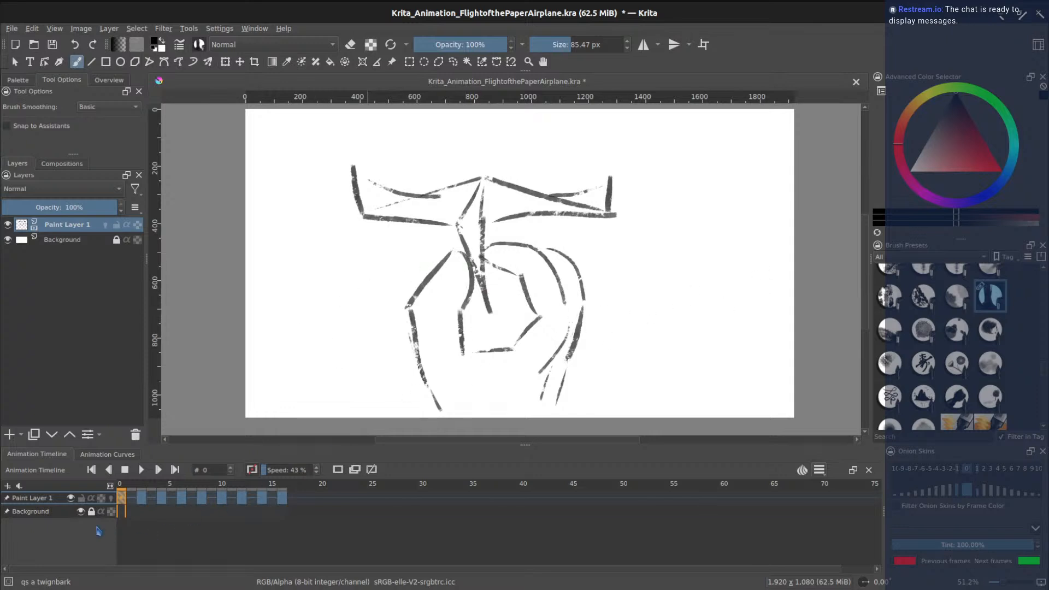
- Add Paint Layer 2 and sketch both back room corners, the left floor edge and back floor line
{"action": "left_click", "coordinate": [9, 434]}
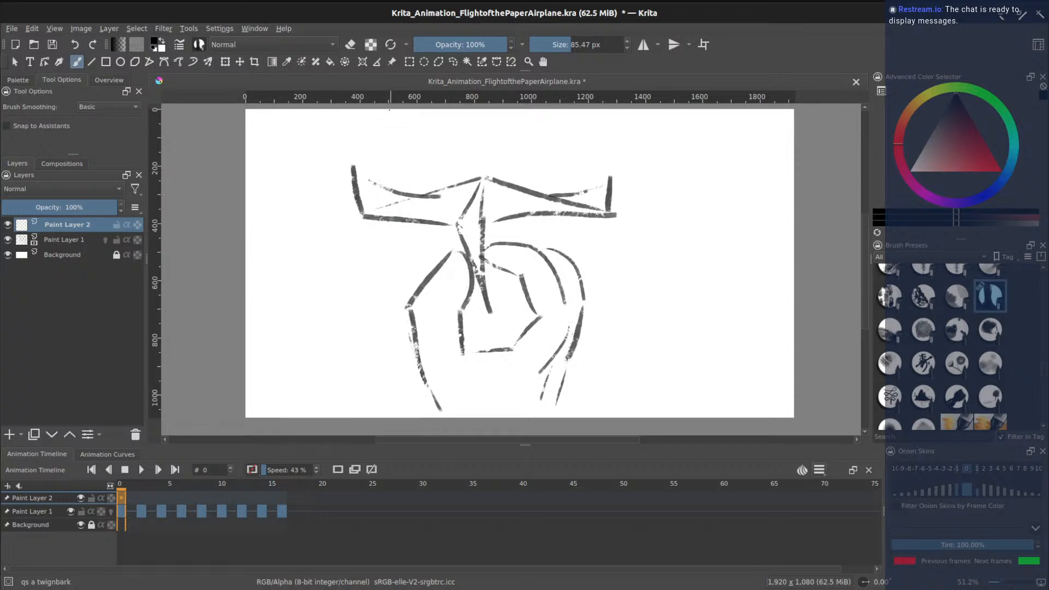
{"action": "left_click_drag", "start_coordinate": [391, 112], "coordinate": [388, 281]}
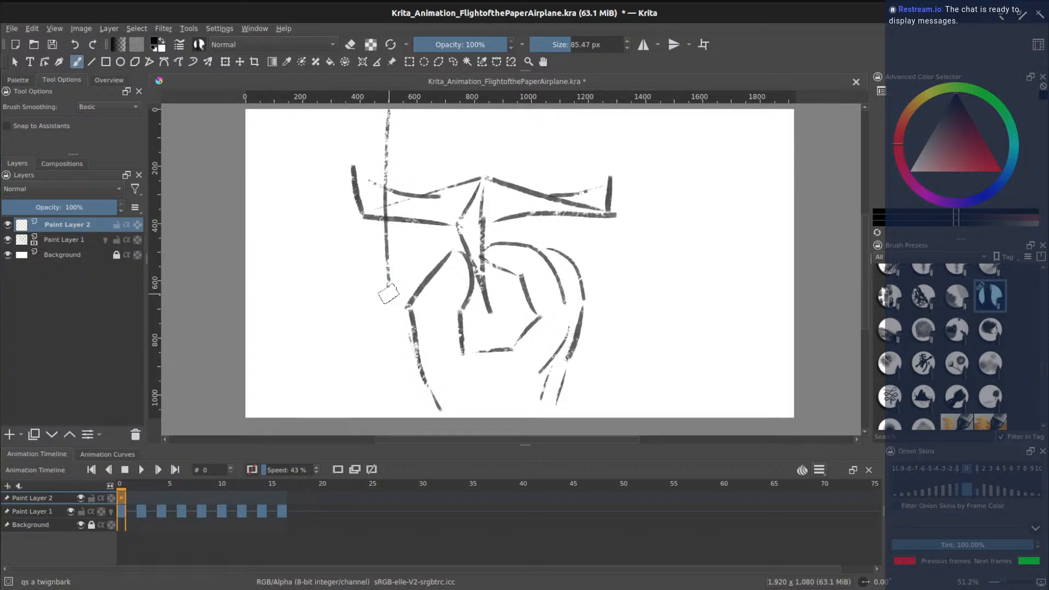
{"action": "left_click_drag", "start_coordinate": [388, 285], "coordinate": [246, 375]}
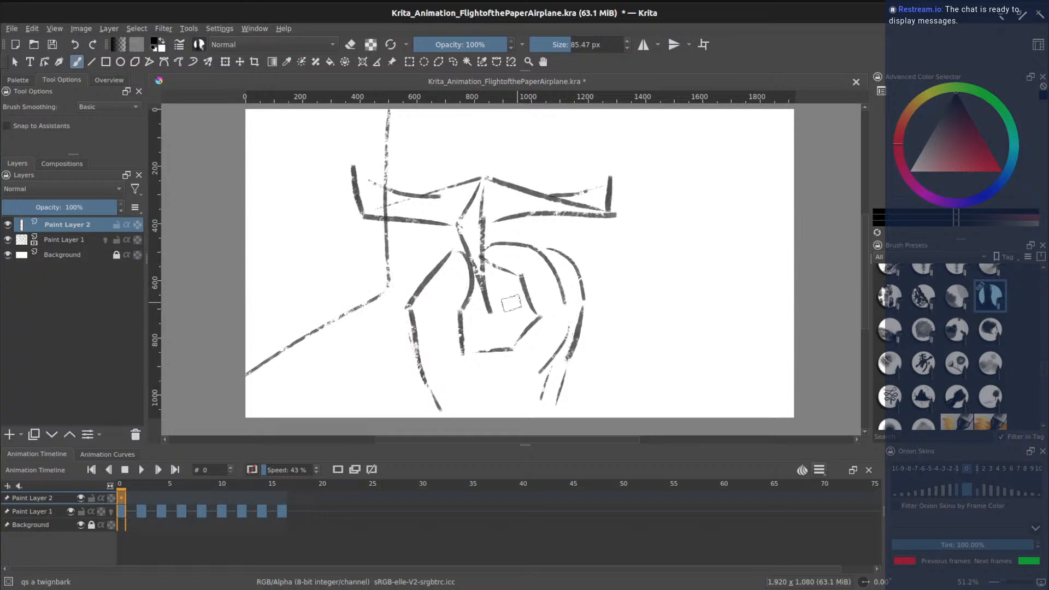
{"action": "mouse_move", "coordinate": [651, 110]}
{"action": "left_mouse_down"}
{"action": "mouse_move", "coordinate": [624, 283]}
{"action": "mouse_move", "coordinate": [792, 414]}
{"action": "left_mouse_up"}
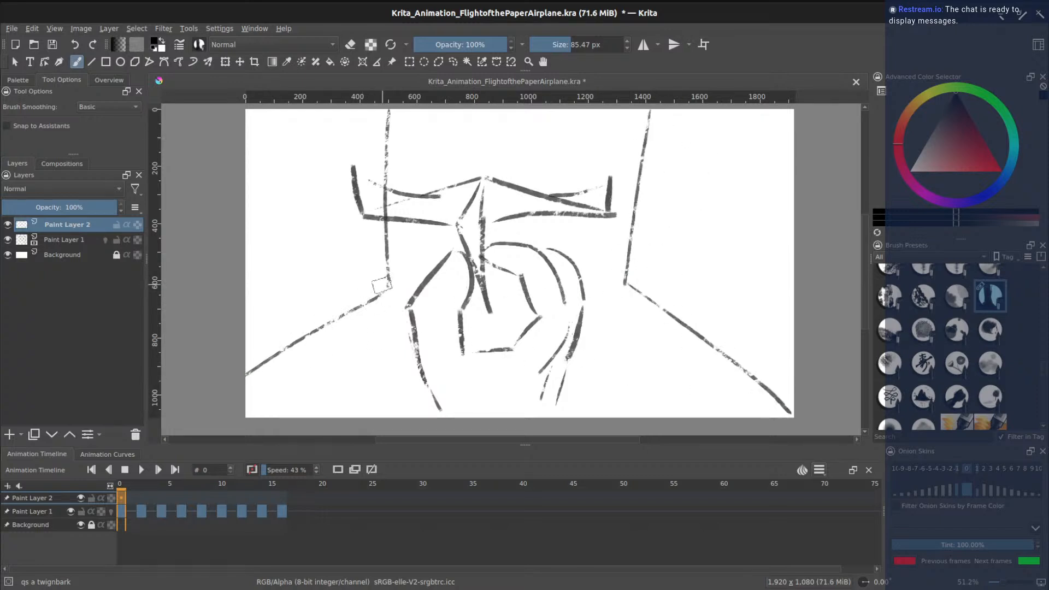
{"action": "left_click_drag", "start_coordinate": [408, 286], "coordinate": [592, 285]}
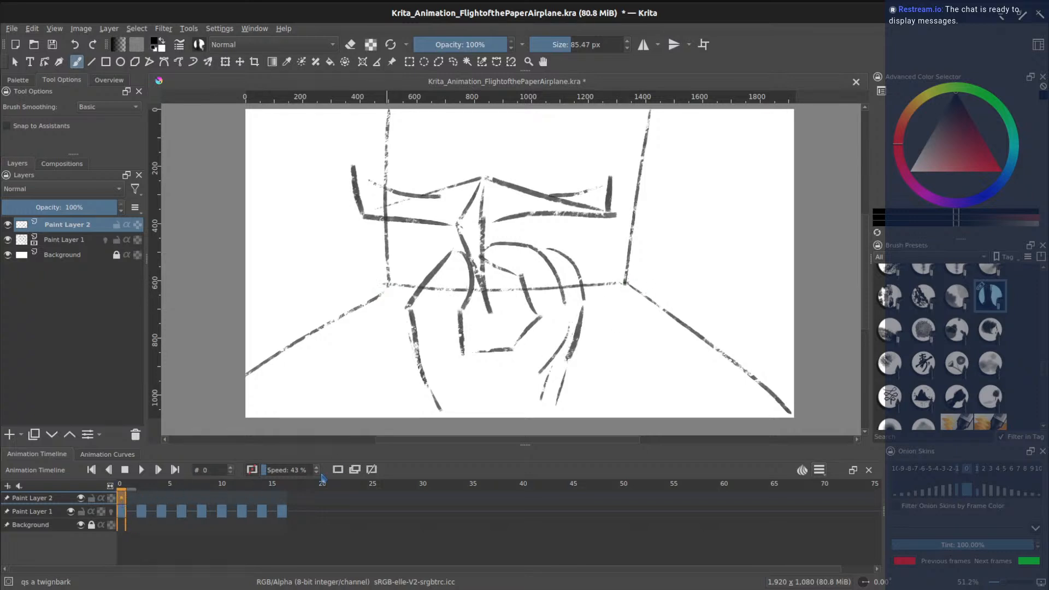
{"action": "left_click", "coordinate": [131, 499]}
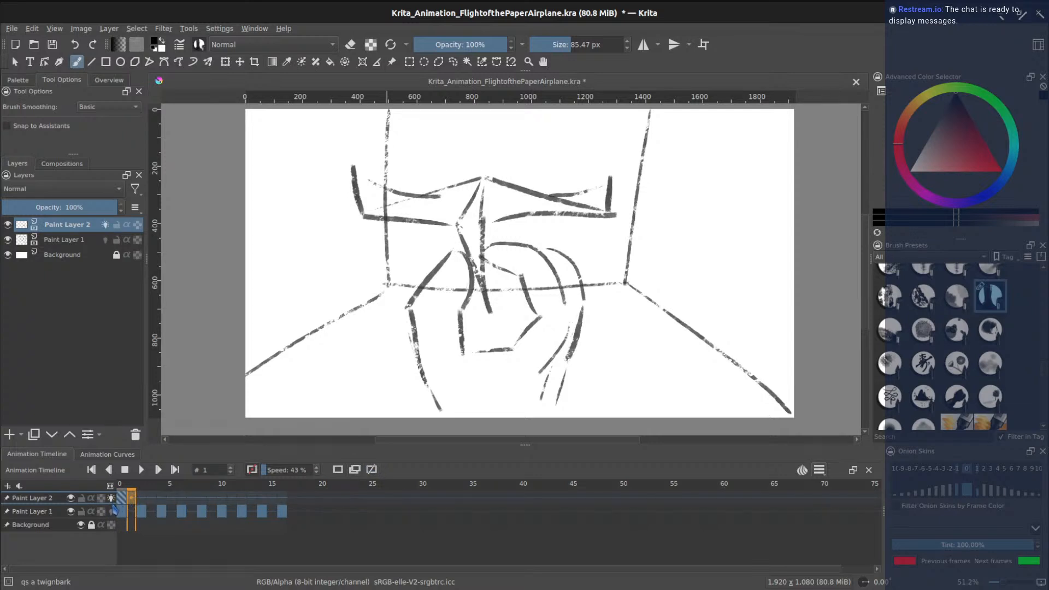
{"action": "left_click", "coordinate": [123, 501]}
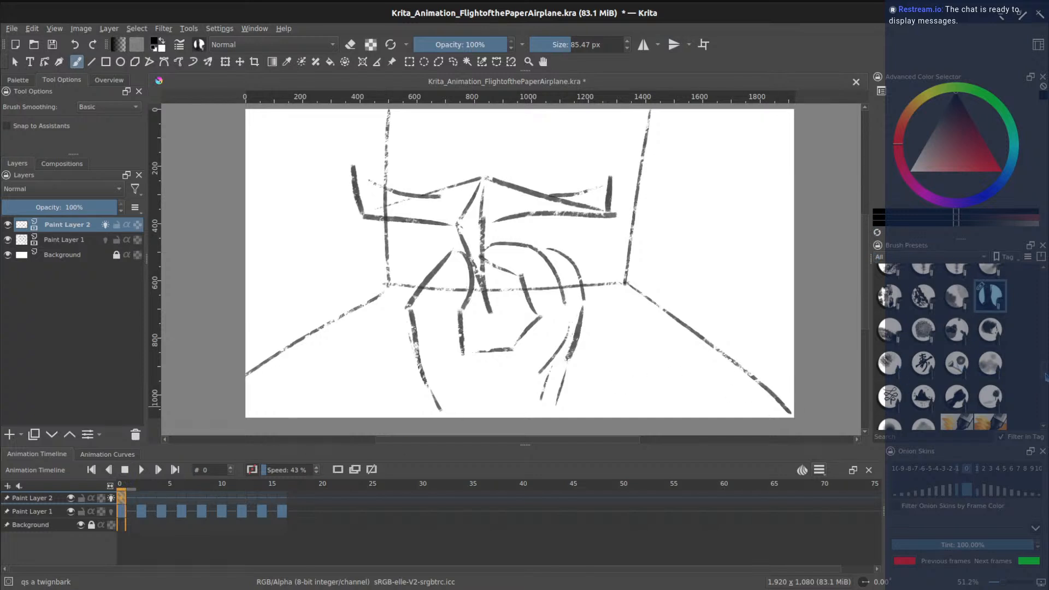
{"action": "left_click", "coordinate": [143, 498]}
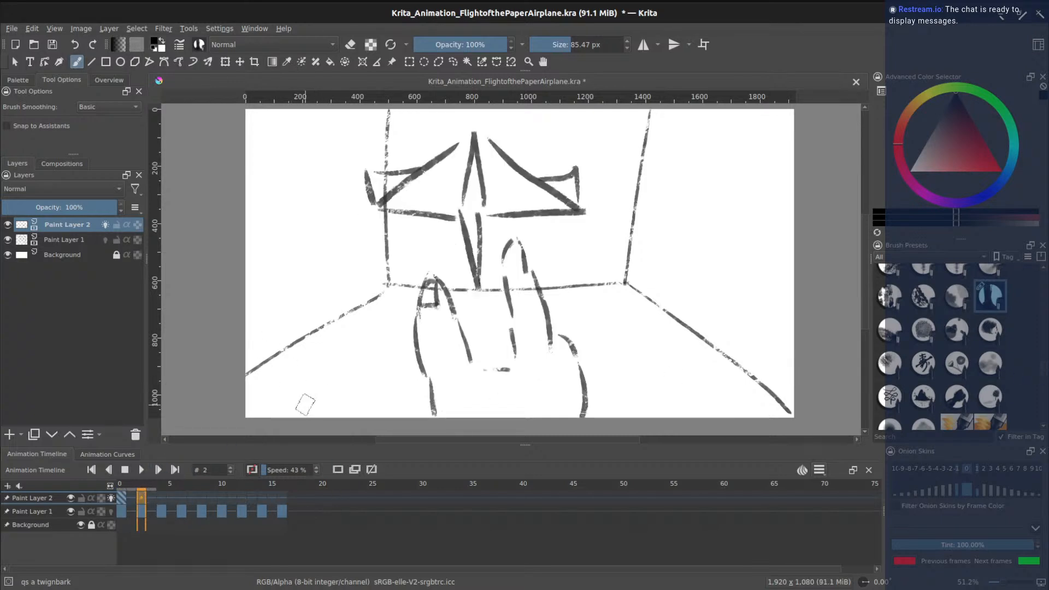
{"action": "left_click", "coordinate": [123, 499]}
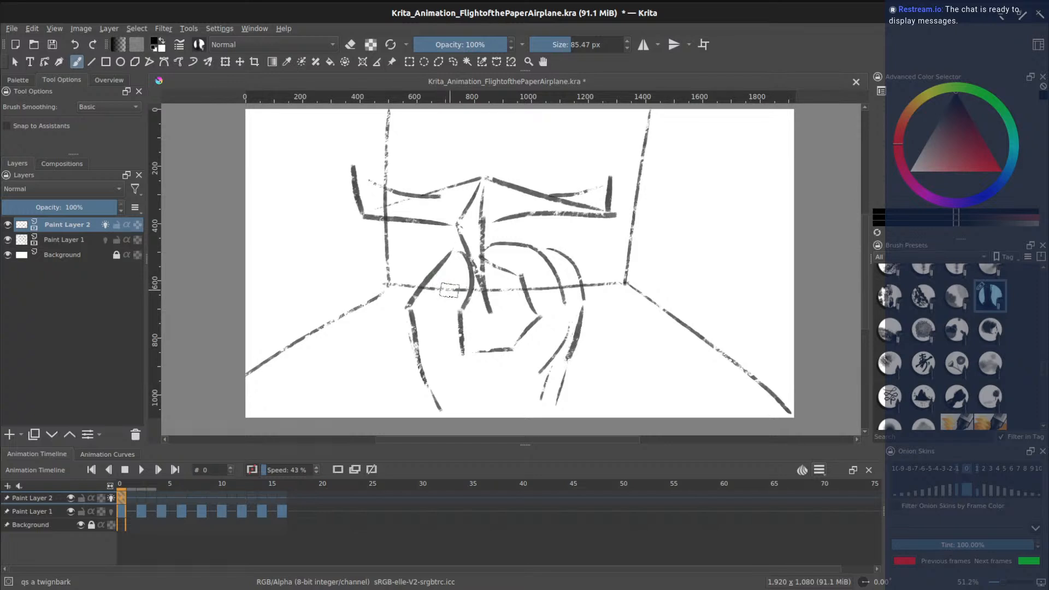
- On frame 0, add a middle vertical line, a doorknob dot and diagonal hatching in the window
{"action": "mouse_move", "coordinate": [449, 289]}
{"action": "left_mouse_down"}
{"action": "mouse_move", "coordinate": [457, 132]}
{"action": "mouse_move", "coordinate": [541, 128]}
{"action": "left_mouse_up"}
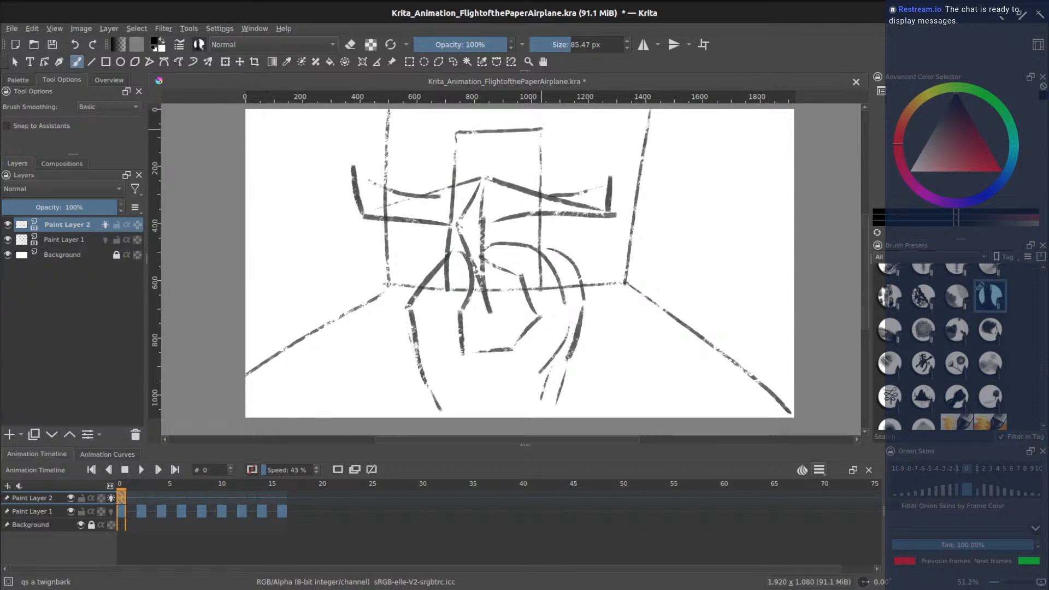
{"action": "mouse_move", "coordinate": [547, 131]}
{"action": "left_mouse_down"}
{"action": "mouse_move", "coordinate": [620, 143]}
{"action": "mouse_move", "coordinate": [613, 312]}
{"action": "mouse_move", "coordinate": [553, 276]}
{"action": "mouse_move", "coordinate": [613, 315]}
{"action": "left_mouse_up"}
{"action": "left_click", "coordinate": [604, 230]}
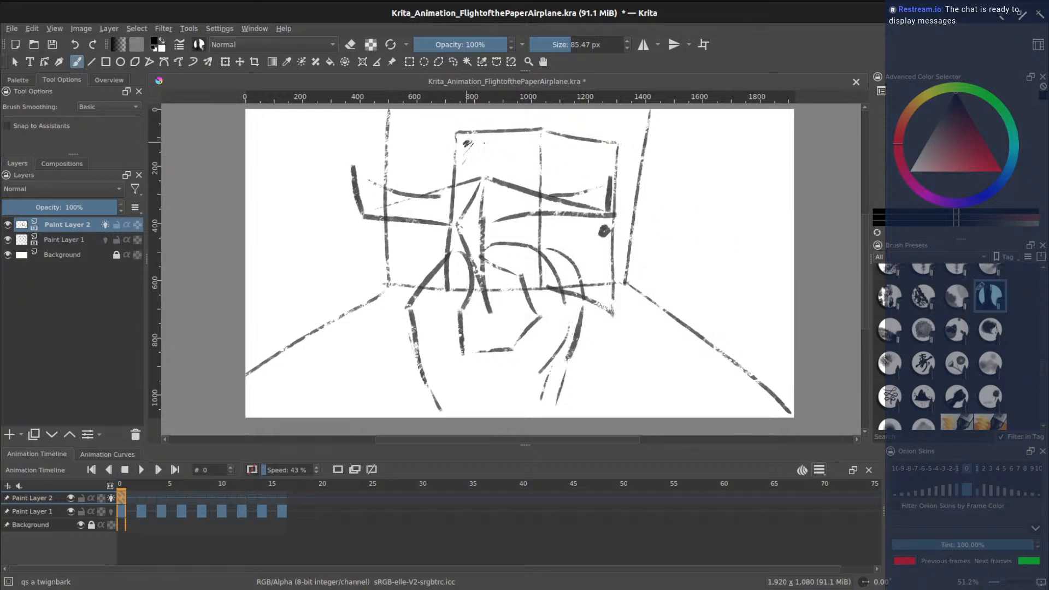
{"action": "left_click_drag", "start_coordinate": [517, 161], "coordinate": [484, 205]}
{"action": "left_click_drag", "start_coordinate": [504, 193], "coordinate": [466, 240]}
{"action": "key", "text": "ctrl+z"}
{"action": "mouse_move", "coordinate": [470, 138]}
{"action": "left_mouse_down"}
{"action": "mouse_move", "coordinate": [500, 138]}
{"action": "mouse_move", "coordinate": [460, 167]}
{"action": "mouse_move", "coordinate": [491, 136]}
{"action": "mouse_move", "coordinate": [474, 180]}
{"action": "mouse_move", "coordinate": [474, 235]}
{"action": "mouse_move", "coordinate": [458, 262]}
{"action": "mouse_move", "coordinate": [488, 241]}
{"action": "left_mouse_up"}
{"action": "key", "text": "ctrl+z"}
{"action": "key", "text": "ctrl+z"}
{"action": "mouse_move", "coordinate": [522, 185]}
{"action": "left_mouse_down"}
{"action": "mouse_move", "coordinate": [495, 234]}
{"action": "mouse_move", "coordinate": [500, 267]}
{"action": "mouse_move", "coordinate": [511, 255]}
{"action": "mouse_move", "coordinate": [504, 229]}
{"action": "mouse_move", "coordinate": [528, 240]}
{"action": "left_mouse_up"}
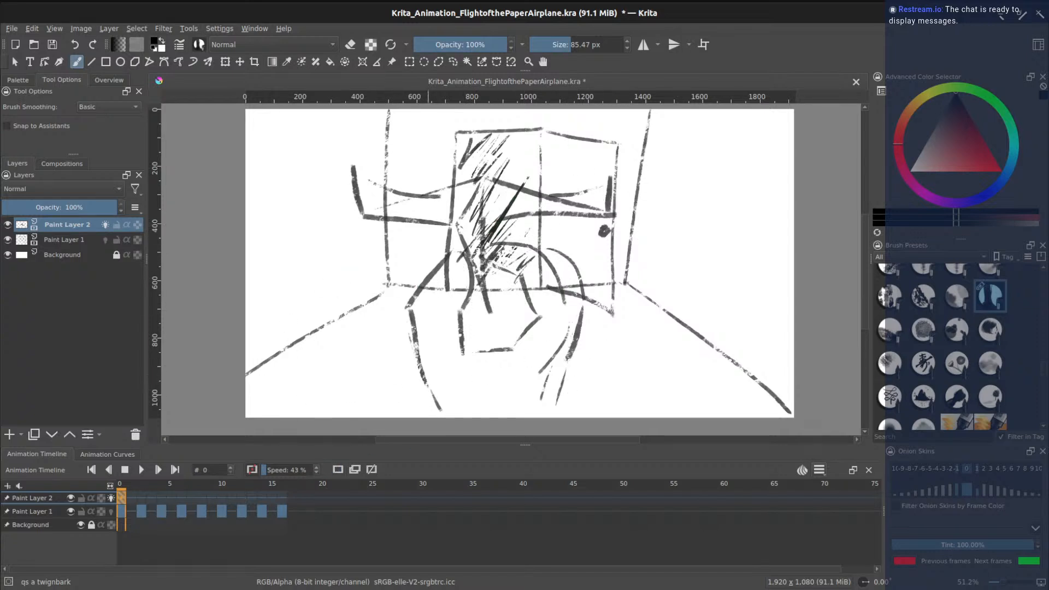
- Move to frame 2 and turn on onion skins to trace frame 0
{"action": "left_click", "coordinate": [141, 503]}
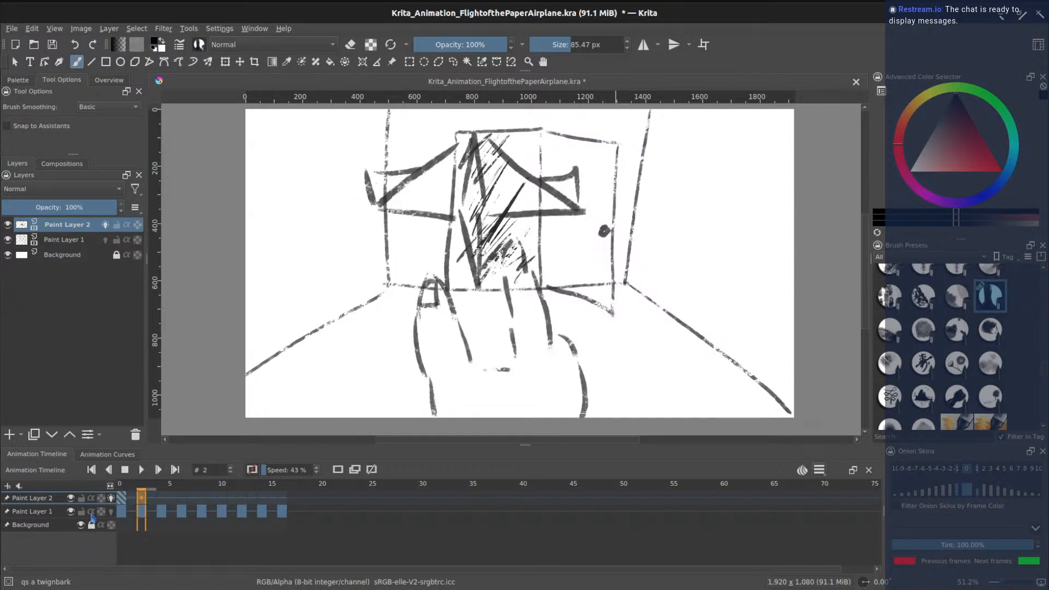
{"action": "left_click", "coordinate": [125, 501]}
{"action": "left_click", "coordinate": [144, 501]}
{"action": "left_click", "coordinate": [338, 470]}
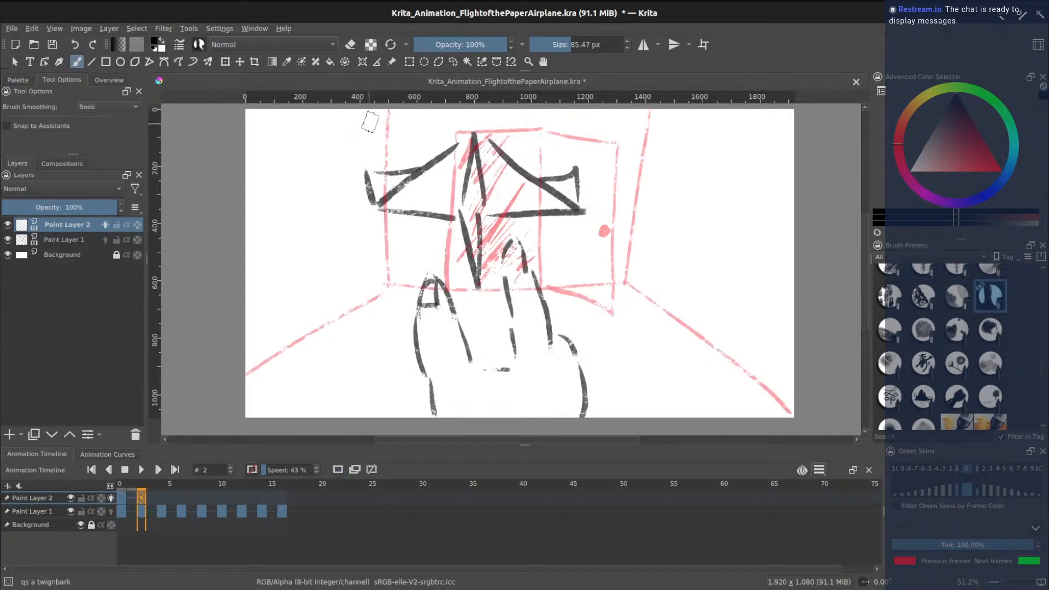
- On frame 2, redraw the left and right wall lines and the floor line under the window
{"action": "mouse_move", "coordinate": [377, 122]}
{"action": "left_mouse_down"}
{"action": "mouse_move", "coordinate": [376, 321]}
{"action": "mouse_move", "coordinate": [269, 418]}
{"action": "left_mouse_up"}
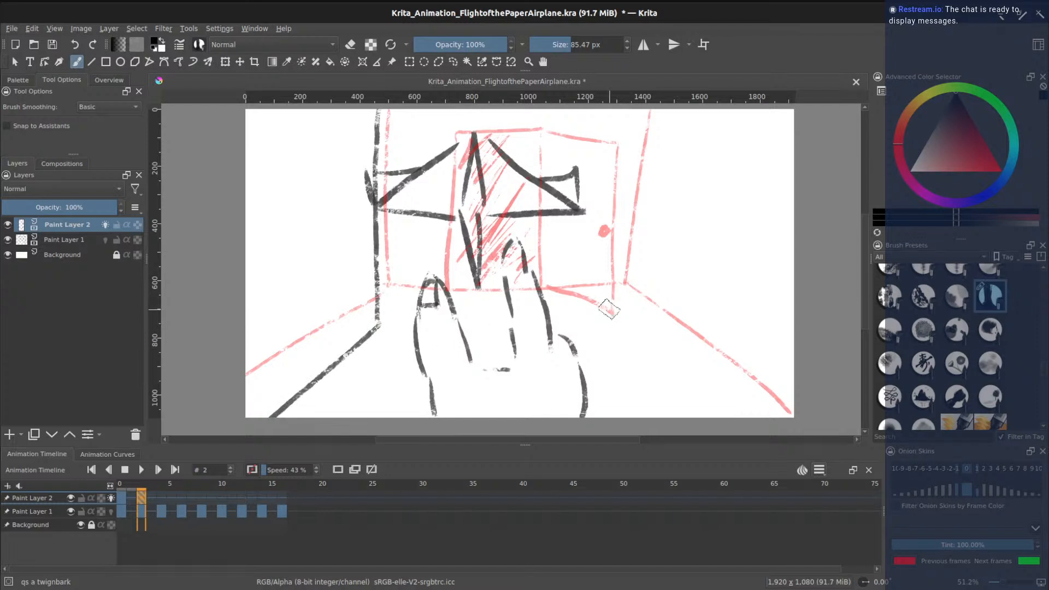
{"action": "mouse_move", "coordinate": [664, 112]}
{"action": "left_mouse_down"}
{"action": "mouse_move", "coordinate": [634, 307]}
{"action": "mouse_move", "coordinate": [779, 455]}
{"action": "left_mouse_up"}
{"action": "key", "text": "ctrl+z"}
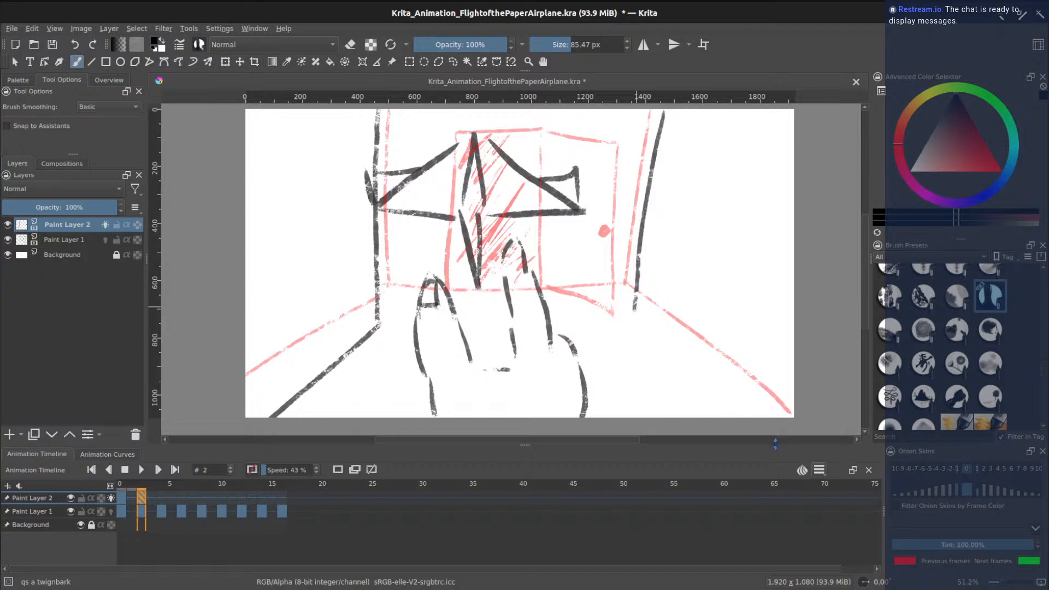
{"action": "key", "text": "ctrl+z"}
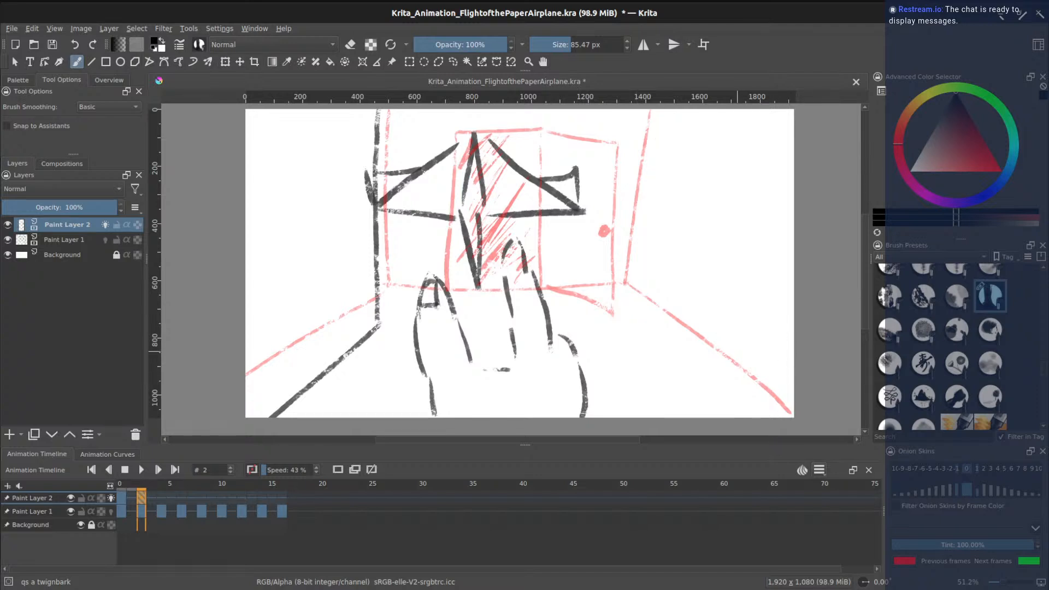
{"action": "mouse_move", "coordinate": [681, 146]}
{"action": "left_mouse_down"}
{"action": "mouse_move", "coordinate": [661, 326]}
{"action": "mouse_move", "coordinate": [753, 418]}
{"action": "left_mouse_up"}
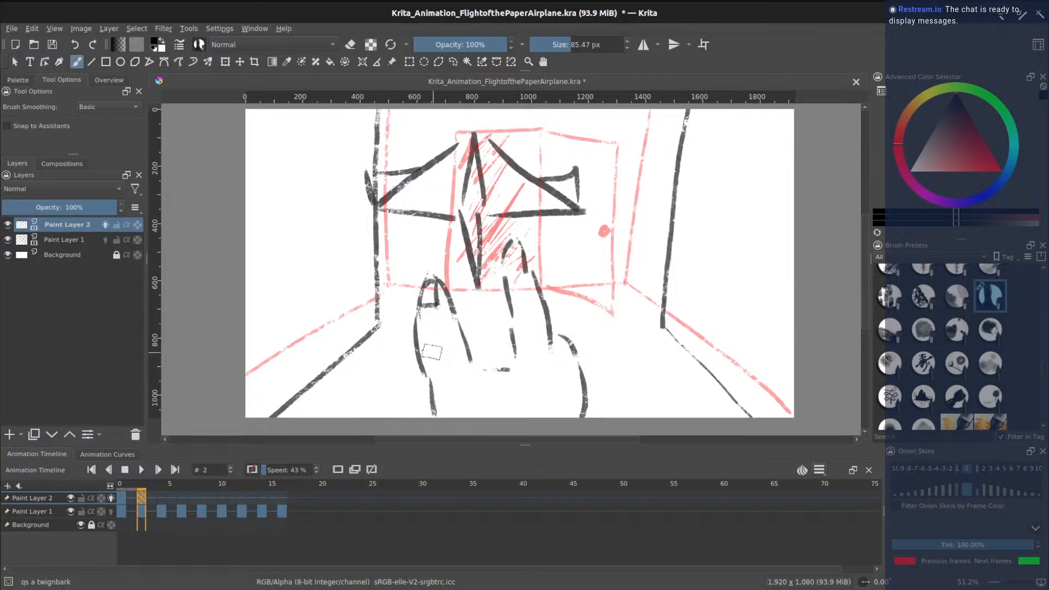
{"action": "left_click_drag", "start_coordinate": [427, 323], "coordinate": [664, 317]}
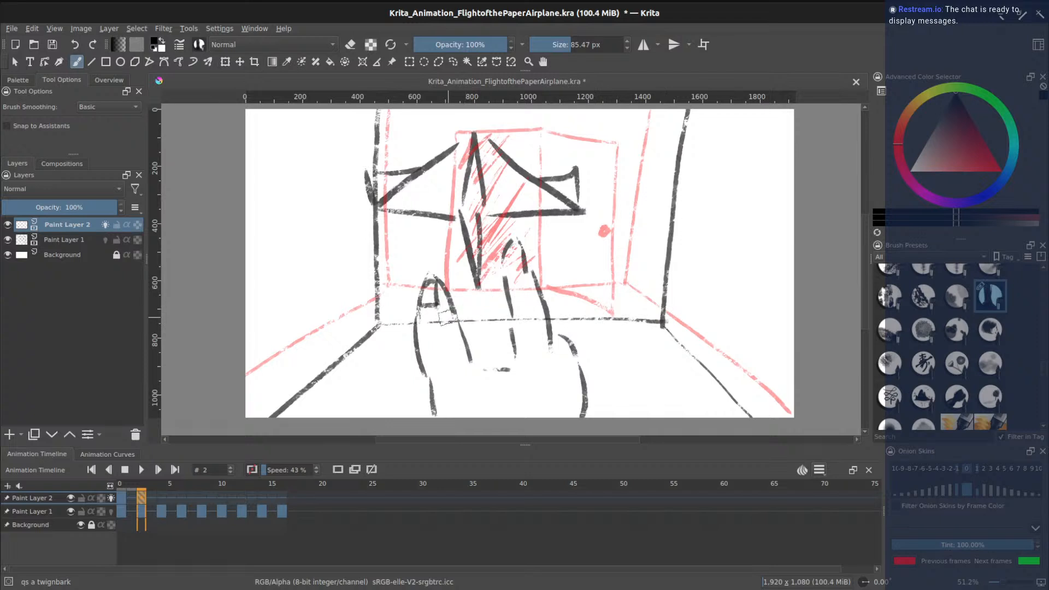
{"action": "mouse_move", "coordinate": [438, 323]}
{"action": "left_mouse_down"}
{"action": "mouse_move", "coordinate": [438, 147]}
{"action": "mouse_move", "coordinate": [534, 136]}
{"action": "mouse_move", "coordinate": [554, 328]}
{"action": "left_mouse_up"}
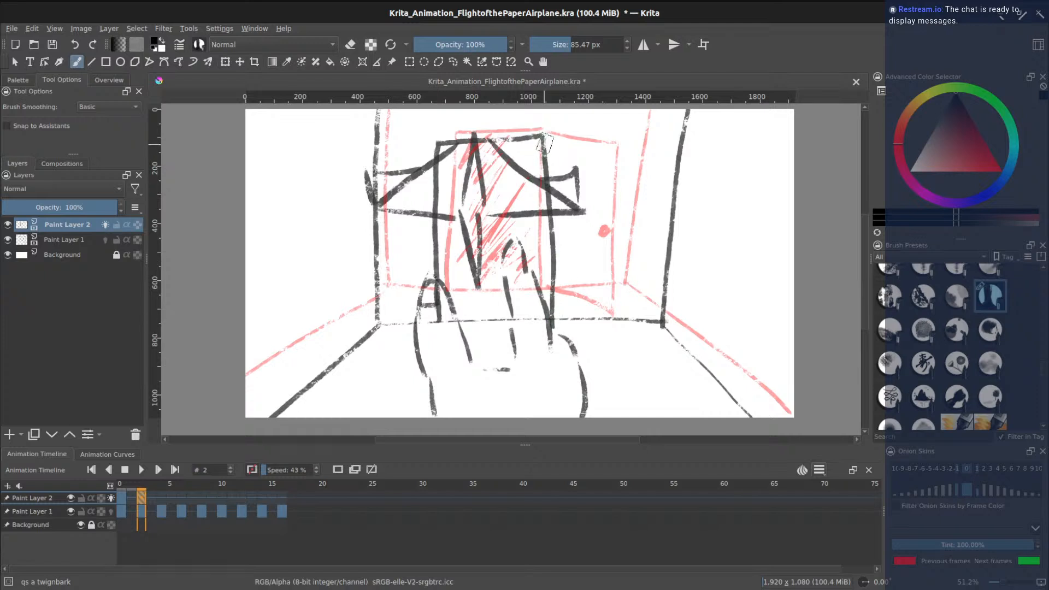
{"action": "mouse_move", "coordinate": [545, 139]}
{"action": "left_mouse_down"}
{"action": "mouse_move", "coordinate": [624, 178]}
{"action": "mouse_move", "coordinate": [601, 137]}
{"action": "mouse_move", "coordinate": [625, 137]}
{"action": "mouse_move", "coordinate": [628, 338]}
{"action": "mouse_move", "coordinate": [586, 332]}
{"action": "left_mouse_up"}
{"action": "key", "text": "ctrl+z"}
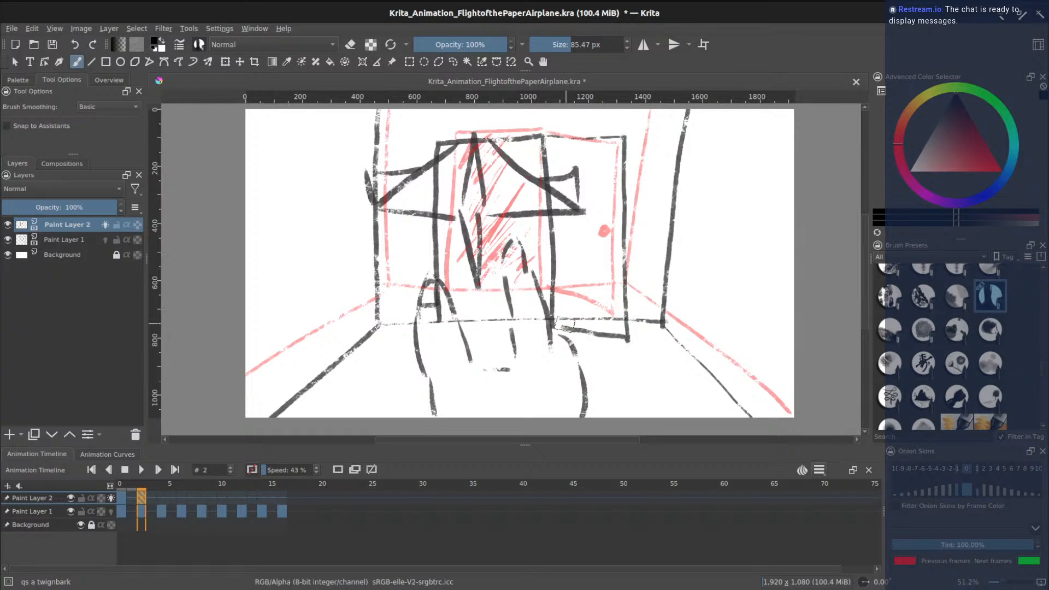
- Add a solid doorknob dot and dark diagonal hatching in the window
{"action": "left_click", "coordinate": [612, 231]}
{"action": "mouse_move", "coordinate": [461, 149]}
{"action": "left_mouse_down"}
{"action": "mouse_move", "coordinate": [440, 194]}
{"action": "mouse_move", "coordinate": [449, 213]}
{"action": "left_mouse_up"}
{"action": "mouse_move", "coordinate": [505, 164]}
{"action": "left_mouse_down"}
{"action": "mouse_move", "coordinate": [456, 238]}
{"action": "mouse_move", "coordinate": [460, 295]}
{"action": "left_mouse_up"}
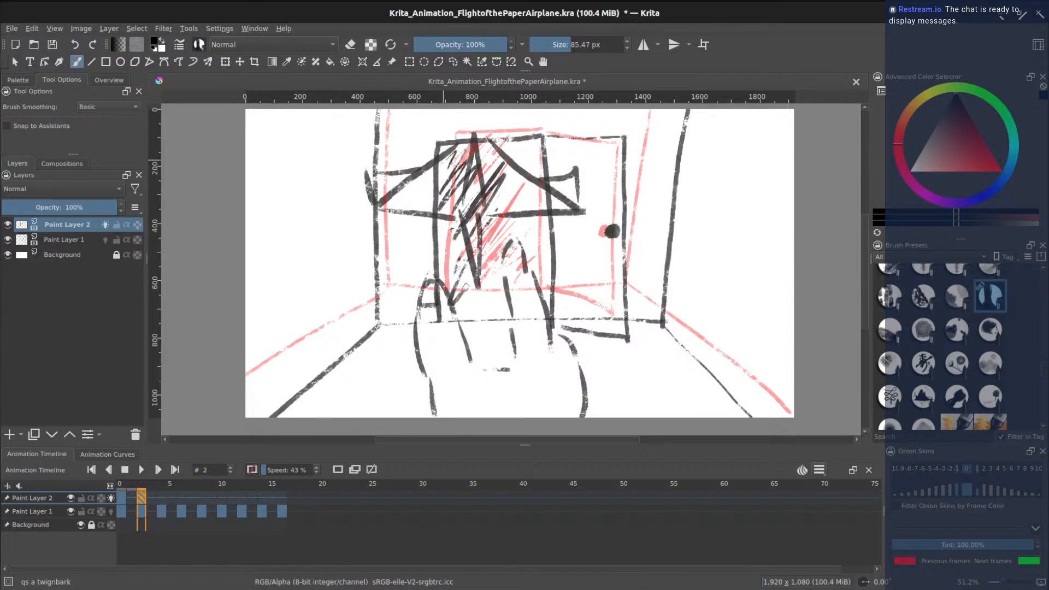
{"action": "left_click_drag", "start_coordinate": [514, 225], "coordinate": [460, 303]}
{"action": "left_click_drag", "start_coordinate": [524, 235], "coordinate": [473, 306]}
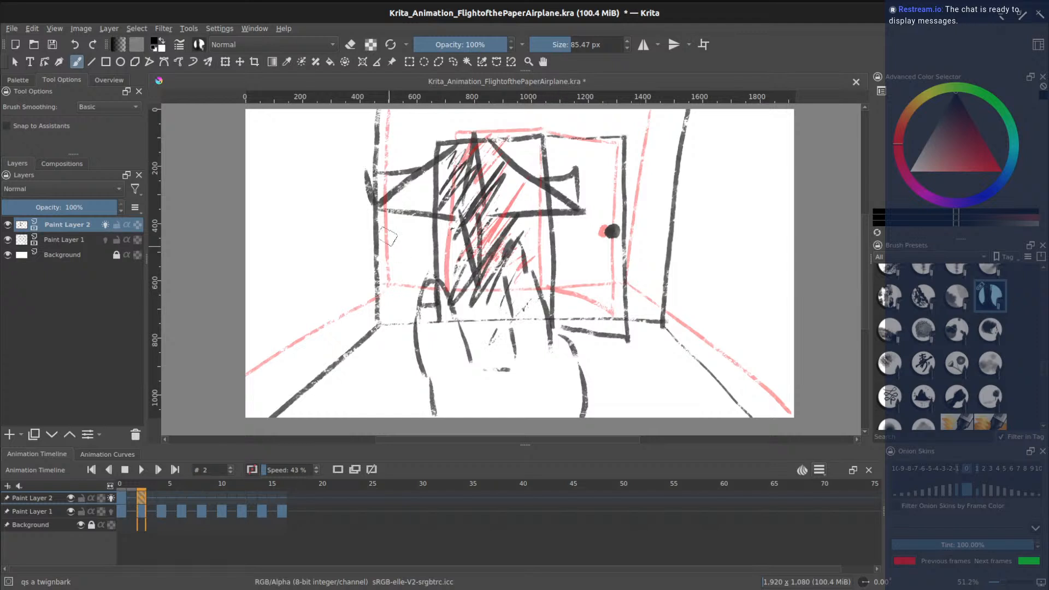
- On frame 0, erase the dark hatching around the window centre and along the lower arc with Eraser Circle
{"action": "left_click", "coordinate": [122, 499]}
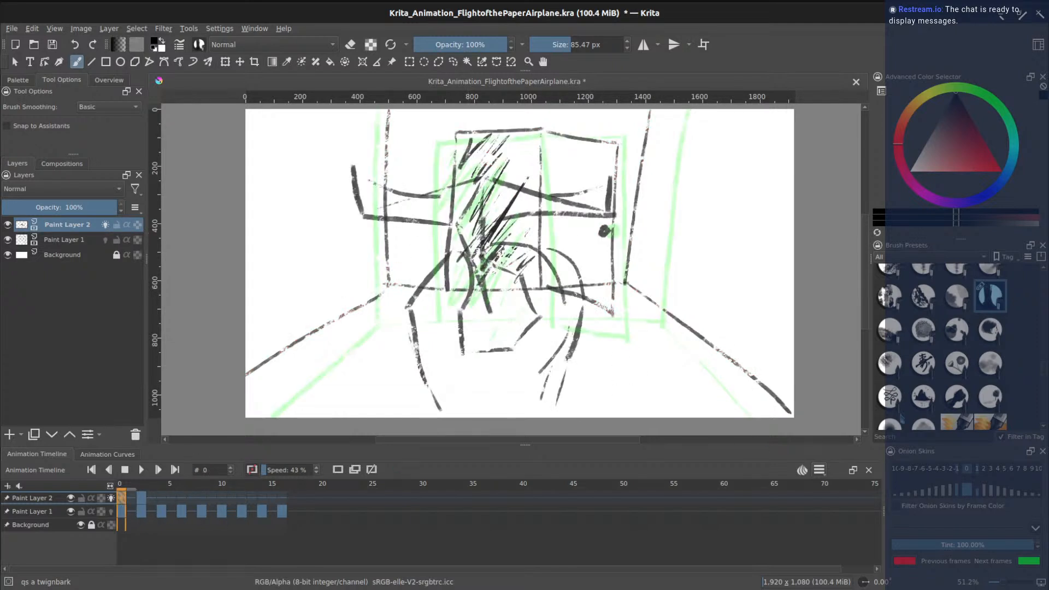
{"action": "scroll", "coordinate": [1044, 323], "scroll_direction": "up", "scroll_amount": 5}
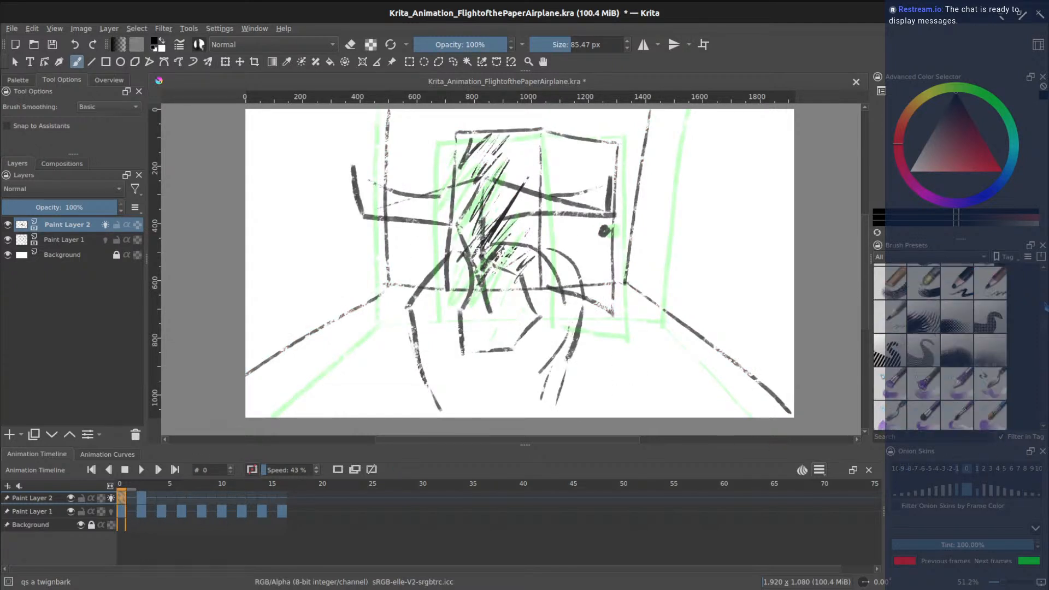
{"action": "left_click", "coordinate": [884, 285]}
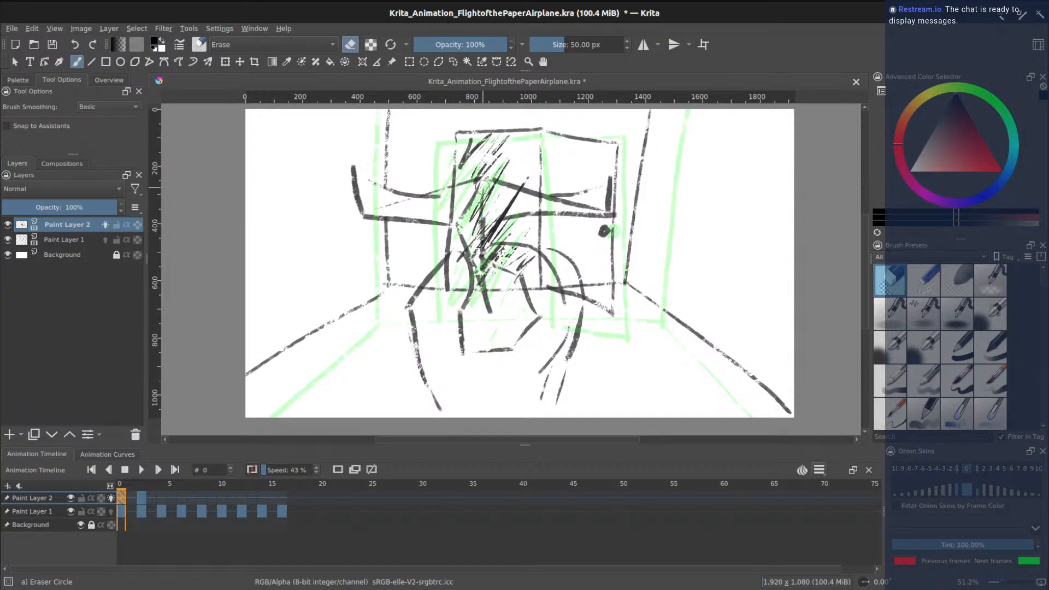
{"action": "left_click_drag", "start_coordinate": [468, 216], "coordinate": [517, 199]}
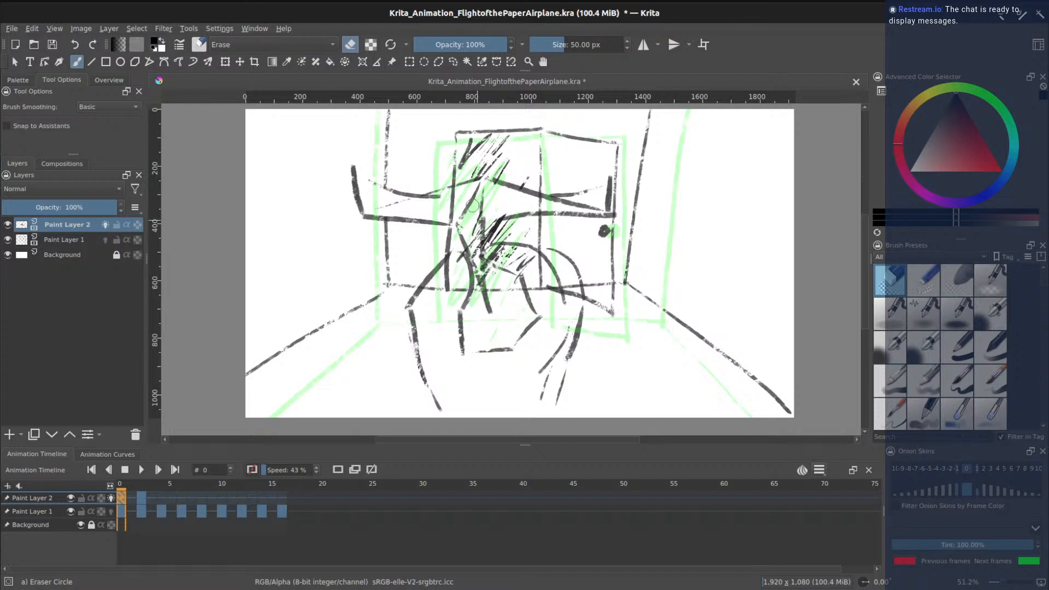
{"action": "left_click_drag", "start_coordinate": [478, 210], "coordinate": [472, 236]}
{"action": "mouse_move", "coordinate": [489, 216]}
{"action": "left_mouse_down"}
{"action": "mouse_move", "coordinate": [479, 244]}
{"action": "mouse_move", "coordinate": [482, 219]}
{"action": "left_mouse_up"}
{"action": "mouse_move", "coordinate": [467, 269]}
{"action": "left_mouse_down"}
{"action": "mouse_move", "coordinate": [506, 250]}
{"action": "mouse_move", "coordinate": [528, 267]}
{"action": "mouse_move", "coordinate": [490, 257]}
{"action": "mouse_move", "coordinate": [521, 249]}
{"action": "mouse_move", "coordinate": [528, 268]}
{"action": "left_mouse_up"}
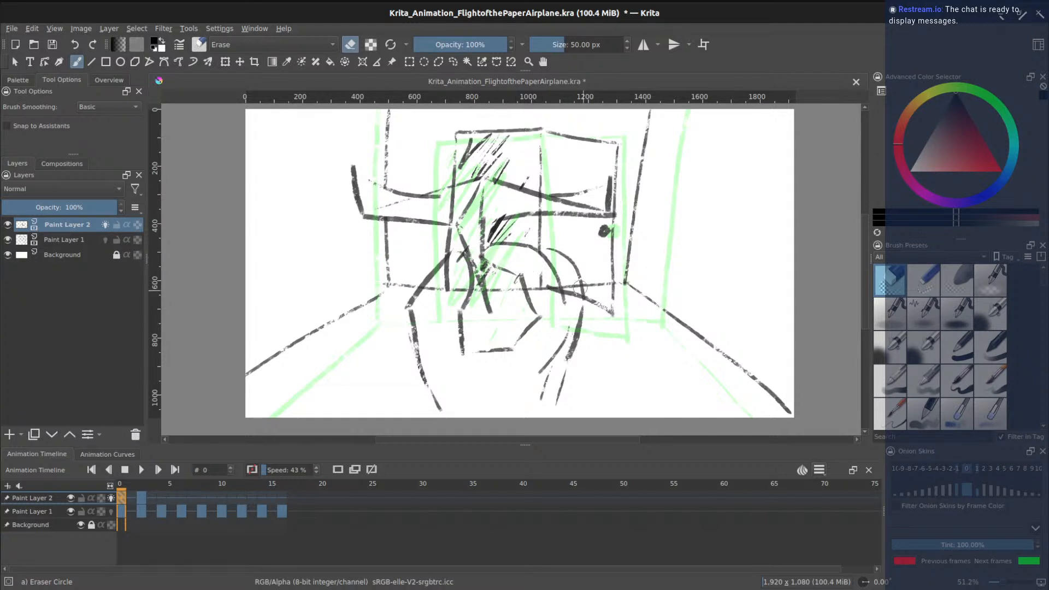
{"action": "left_click_drag", "start_coordinate": [575, 293], "coordinate": [536, 284]}
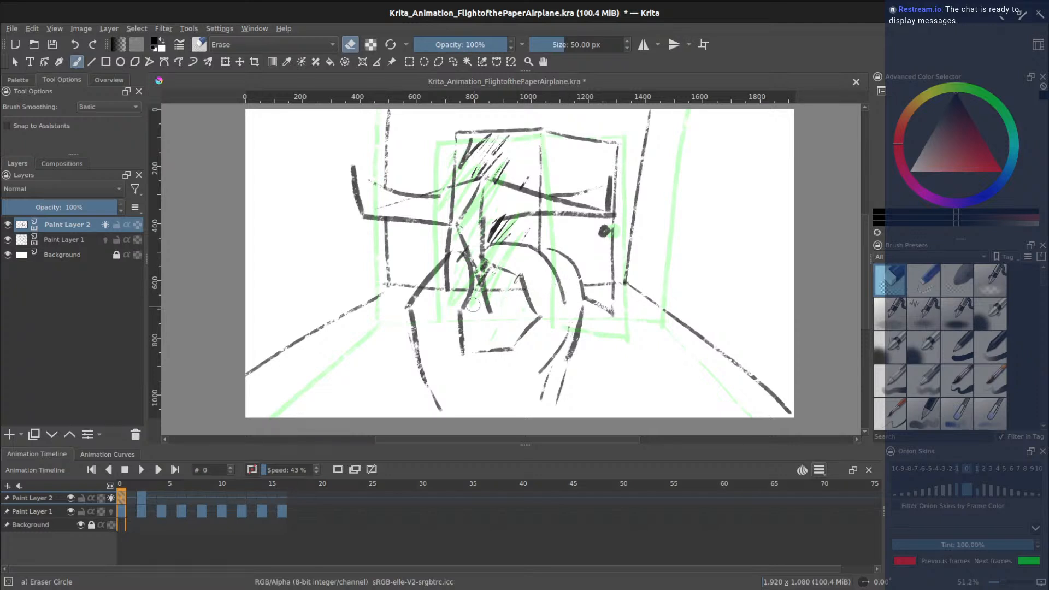
{"action": "mouse_move", "coordinate": [459, 284]}
{"action": "left_mouse_down"}
{"action": "mouse_move", "coordinate": [444, 265]}
{"action": "mouse_move", "coordinate": [458, 295]}
{"action": "left_mouse_up"}
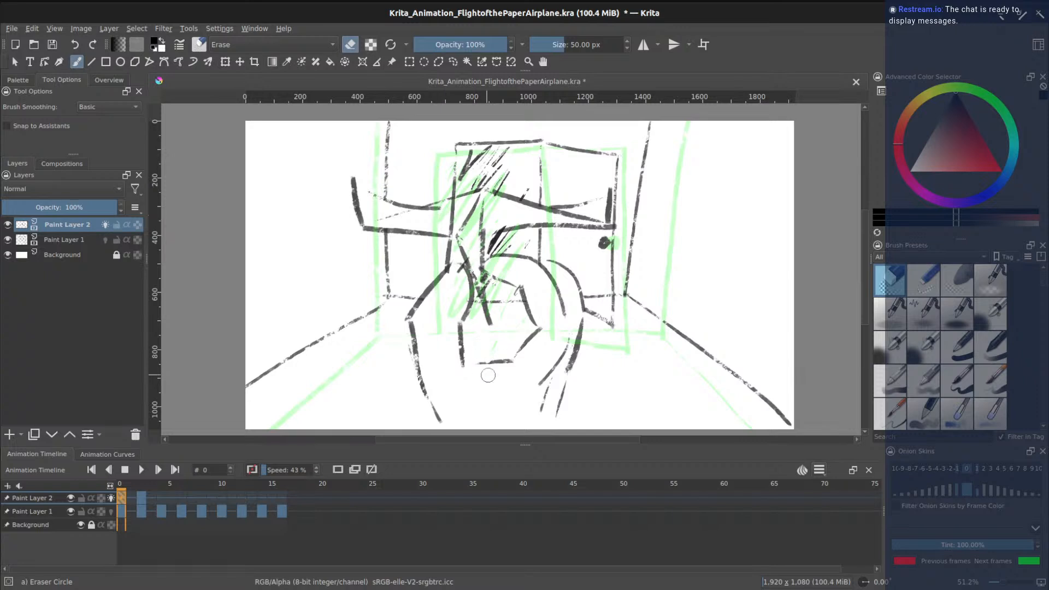
- On frame 2, erase the window hatching, the right wall segment and the floor line by the door
{"action": "left_click", "coordinate": [142, 498]}
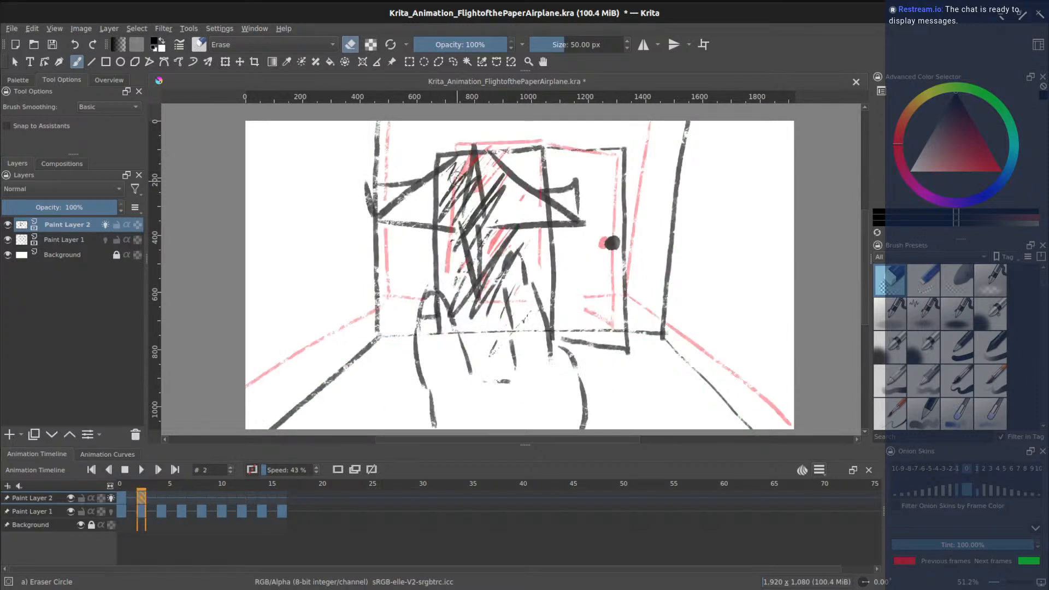
{"action": "mouse_move", "coordinate": [455, 168]}
{"action": "left_mouse_down"}
{"action": "mouse_move", "coordinate": [443, 212]}
{"action": "mouse_move", "coordinate": [489, 209]}
{"action": "mouse_move", "coordinate": [438, 220]}
{"action": "mouse_move", "coordinate": [436, 183]}
{"action": "mouse_move", "coordinate": [470, 168]}
{"action": "mouse_move", "coordinate": [486, 171]}
{"action": "mouse_move", "coordinate": [490, 194]}
{"action": "mouse_move", "coordinate": [501, 179]}
{"action": "mouse_move", "coordinate": [494, 221]}
{"action": "mouse_move", "coordinate": [476, 198]}
{"action": "left_mouse_up"}
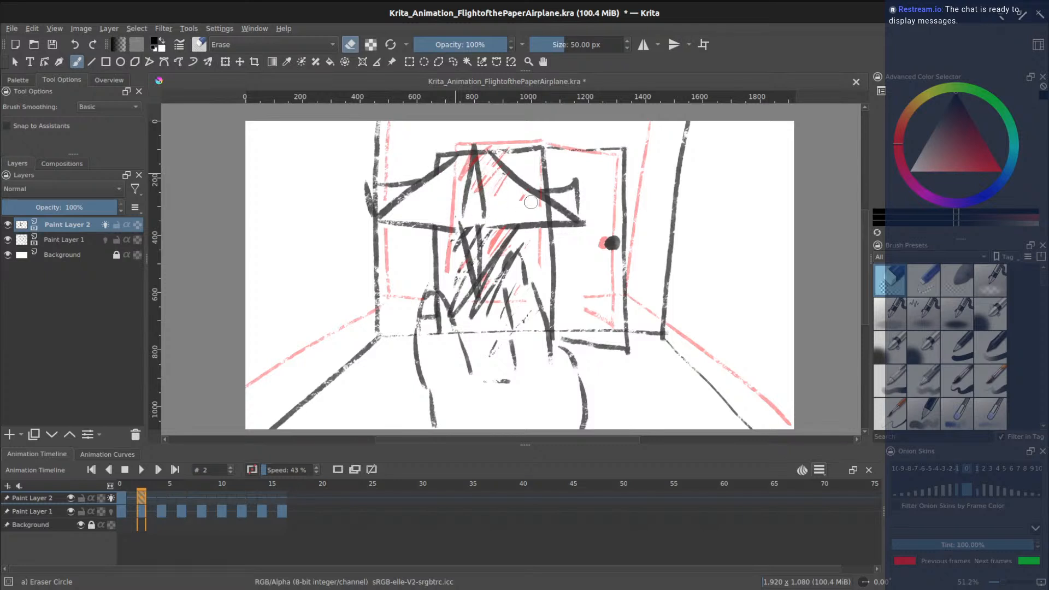
{"action": "left_click_drag", "start_coordinate": [550, 202], "coordinate": [544, 216]}
{"action": "left_click_drag", "start_coordinate": [478, 220], "coordinate": [473, 234]}
{"action": "mouse_move", "coordinate": [516, 263]}
{"action": "left_mouse_down"}
{"action": "mouse_move", "coordinate": [517, 313]}
{"action": "mouse_move", "coordinate": [530, 308]}
{"action": "mouse_move", "coordinate": [519, 327]}
{"action": "mouse_move", "coordinate": [537, 327]}
{"action": "mouse_move", "coordinate": [539, 350]}
{"action": "mouse_move", "coordinate": [440, 351]}
{"action": "mouse_move", "coordinate": [433, 312]}
{"action": "left_mouse_up"}
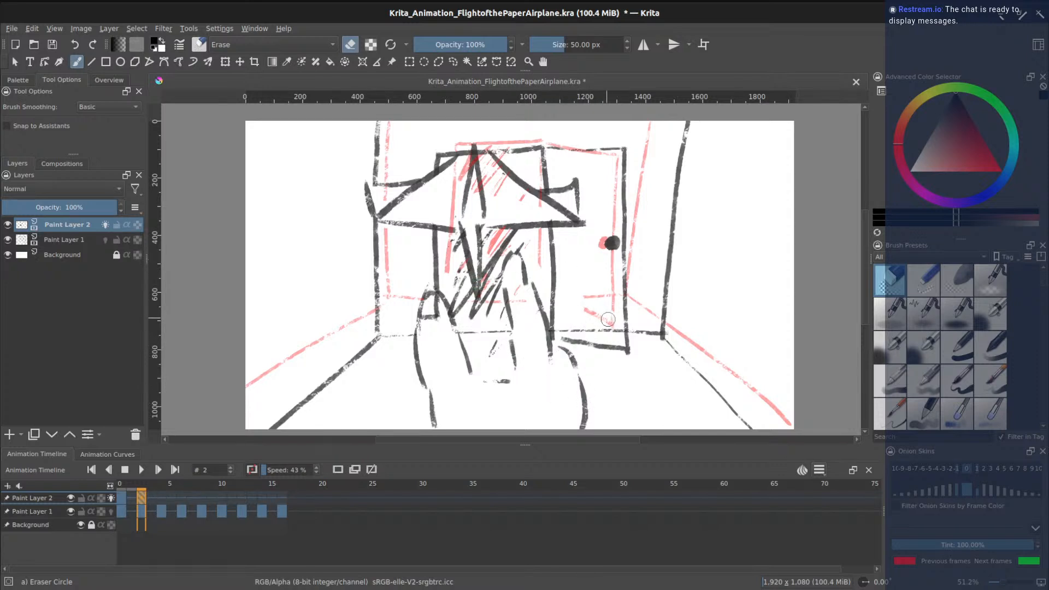
{"action": "left_click_drag", "start_coordinate": [619, 331], "coordinate": [573, 330]}
{"action": "left_click", "coordinate": [122, 499]}
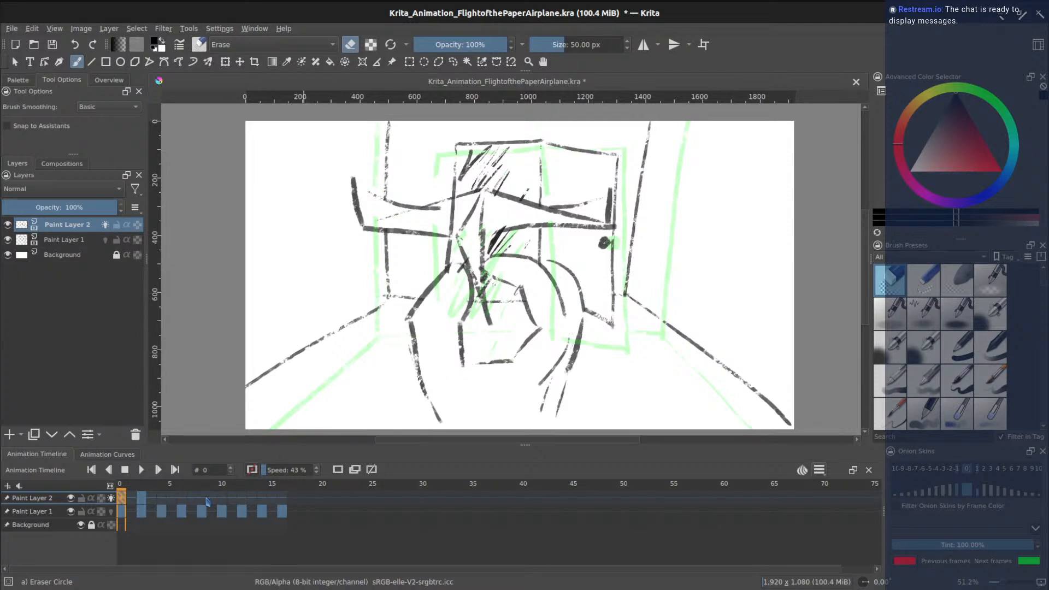
- Play the animation from the first frame, stop at frame 4, and turn onion skins back on
{"action": "left_click", "coordinate": [144, 499]}
{"action": "left_click", "coordinate": [111, 498]}
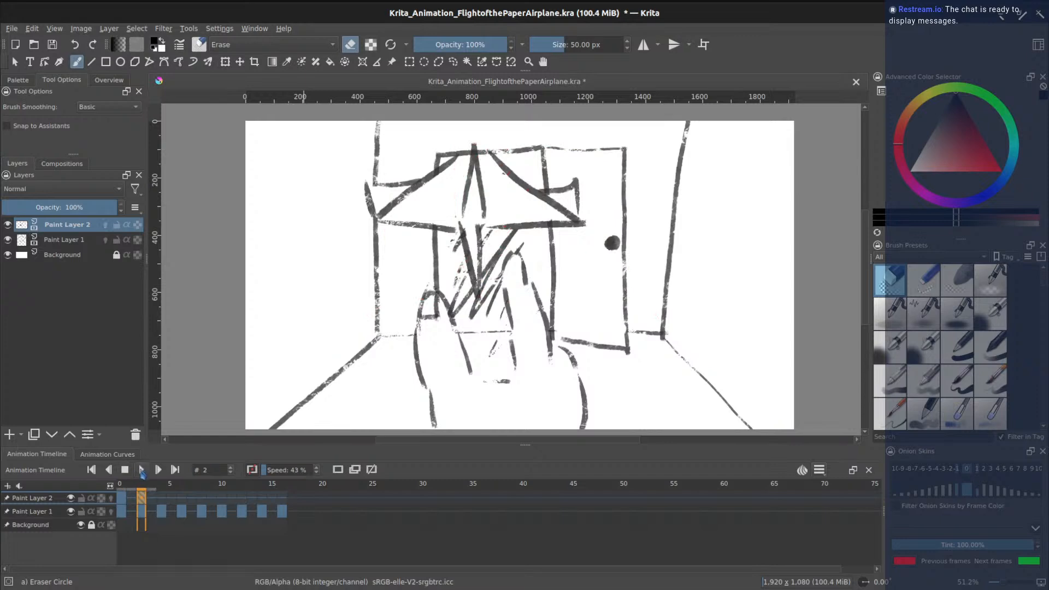
{"action": "left_click", "coordinate": [120, 492]}
{"action": "left_click", "coordinate": [142, 470]}
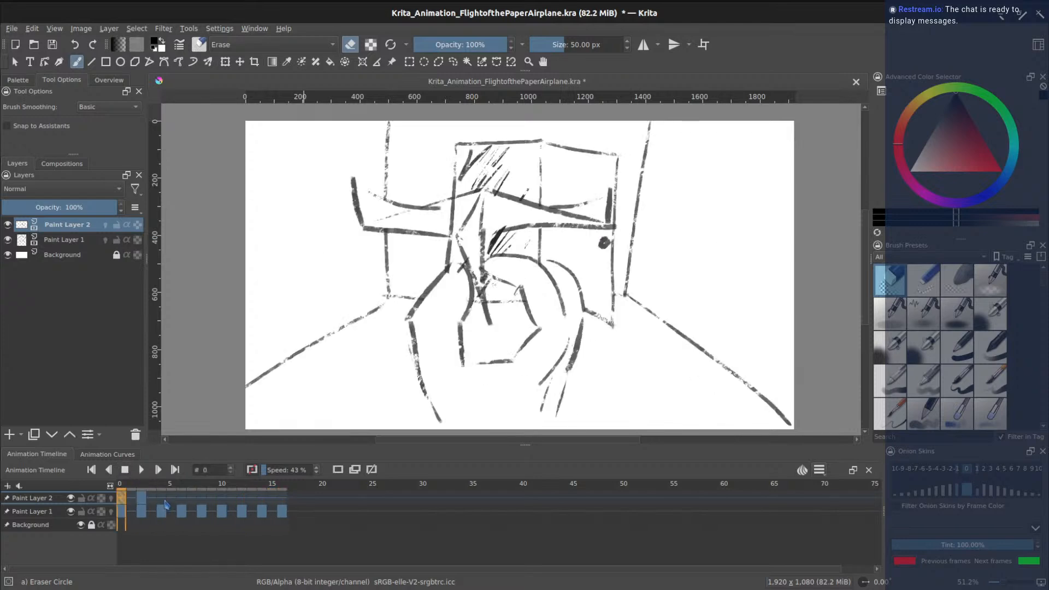
{"action": "left_click", "coordinate": [126, 471]}
{"action": "left_click", "coordinate": [338, 471]}
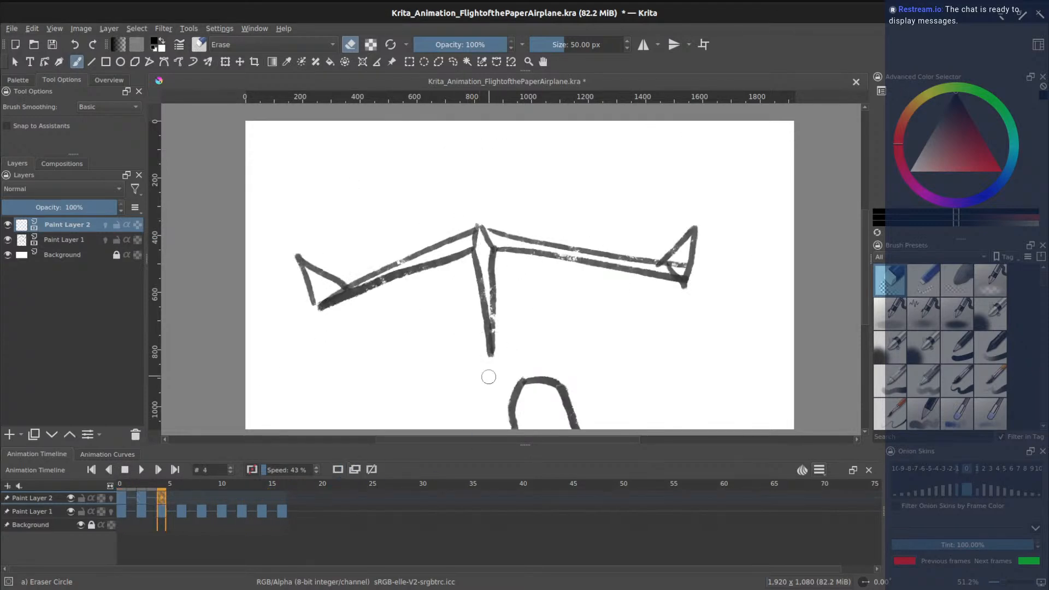
{"action": "left_click", "coordinate": [111, 498]}
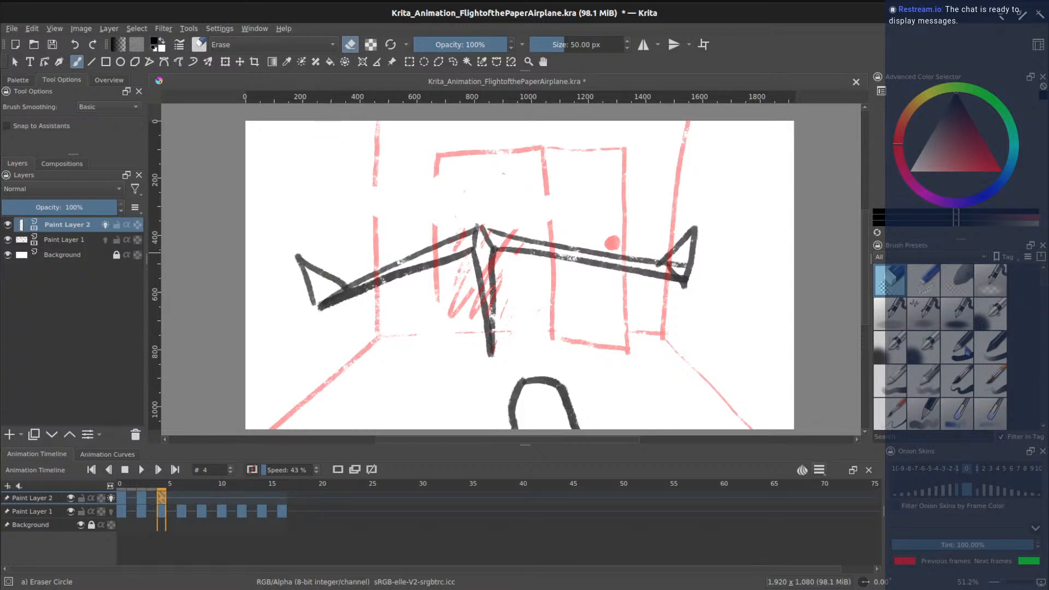
- With the textured brush on frame 4, ink the left window post, right wall edge and floor line
{"action": "mouse_move", "coordinate": [1046, 286]}
{"action": "left_mouse_down"}
{"action": "mouse_move", "coordinate": [1044, 420]}
{"action": "mouse_move", "coordinate": [1045, 376]}
{"action": "left_mouse_up"}
{"action": "left_click", "coordinate": [990, 295]}
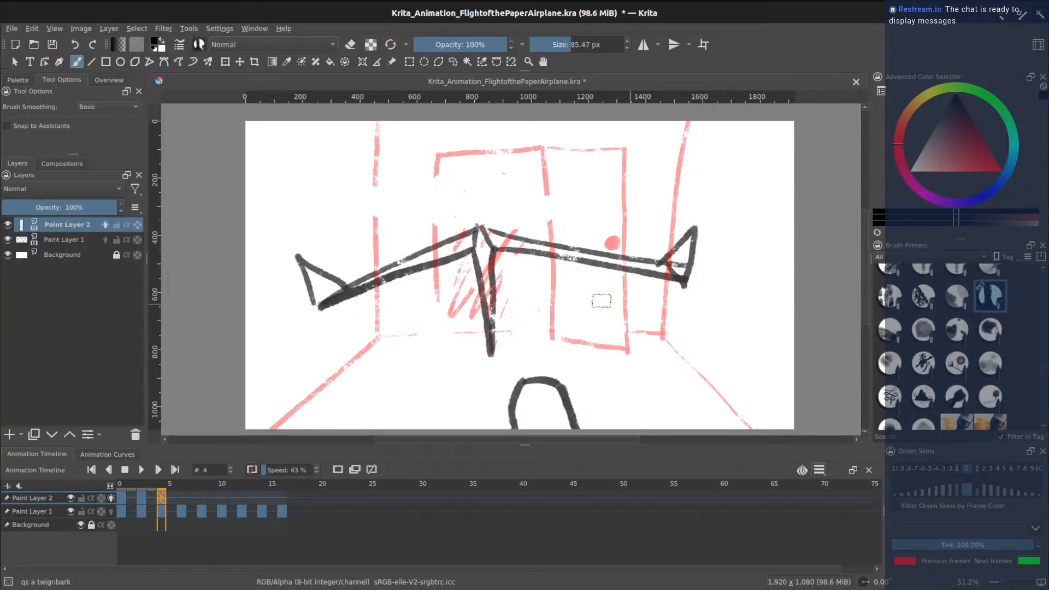
{"action": "left_click_drag", "start_coordinate": [341, 127], "coordinate": [339, 347]}
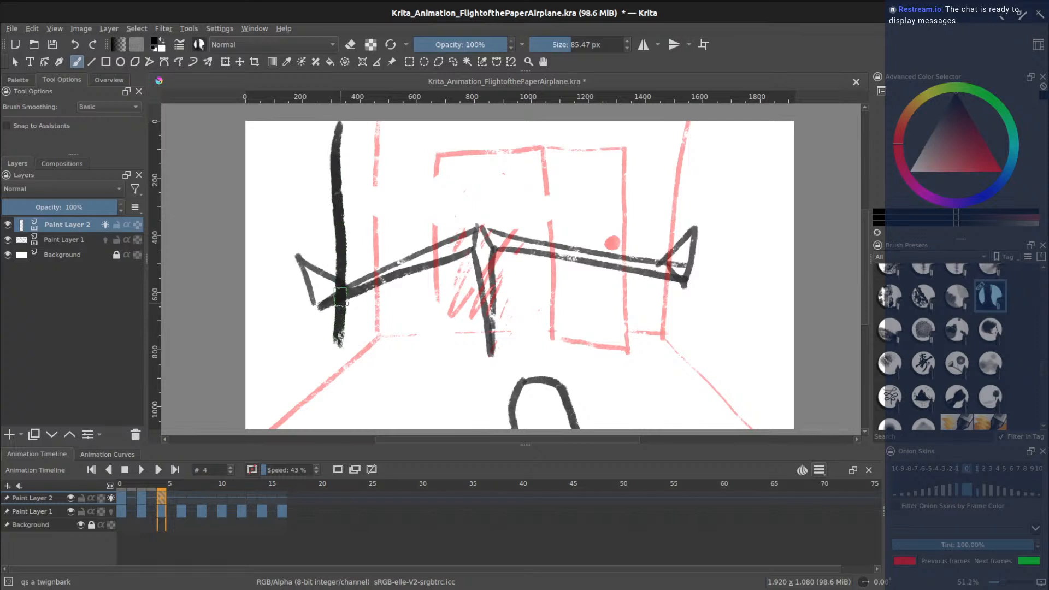
{"action": "key", "text": "ctrl+z"}
{"action": "left_click_drag", "start_coordinate": [315, 123], "coordinate": [320, 374]}
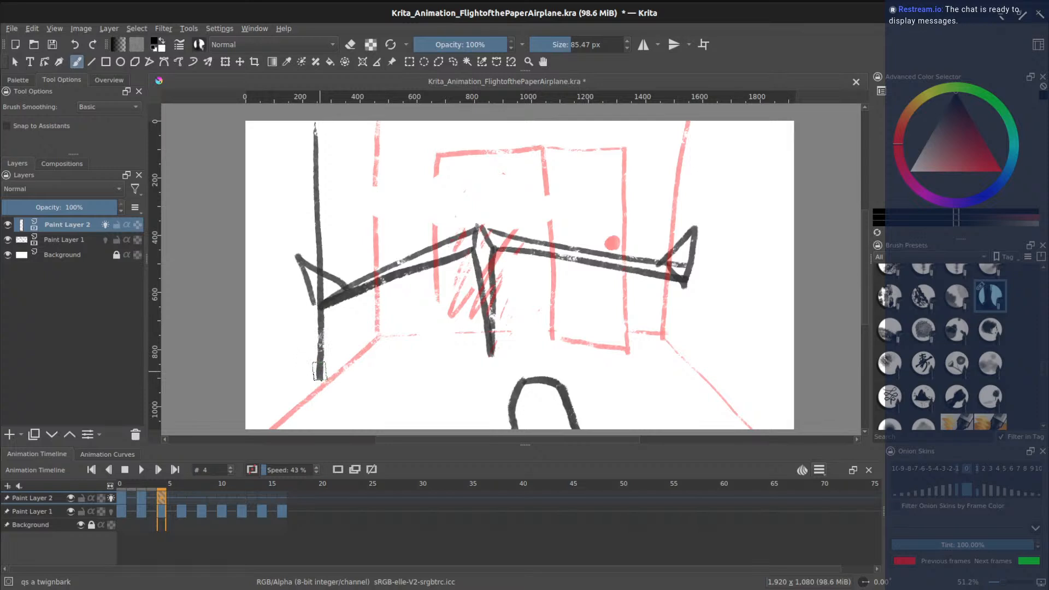
{"action": "key", "text": "ctrl+z"}
{"action": "mouse_move", "coordinate": [307, 124]}
{"action": "left_mouse_down"}
{"action": "mouse_move", "coordinate": [312, 377]}
{"action": "mouse_move", "coordinate": [255, 442]}
{"action": "left_mouse_up"}
{"action": "mouse_move", "coordinate": [739, 123]}
{"action": "left_mouse_down"}
{"action": "mouse_move", "coordinate": [713, 345]}
{"action": "mouse_move", "coordinate": [787, 429]}
{"action": "left_mouse_up"}
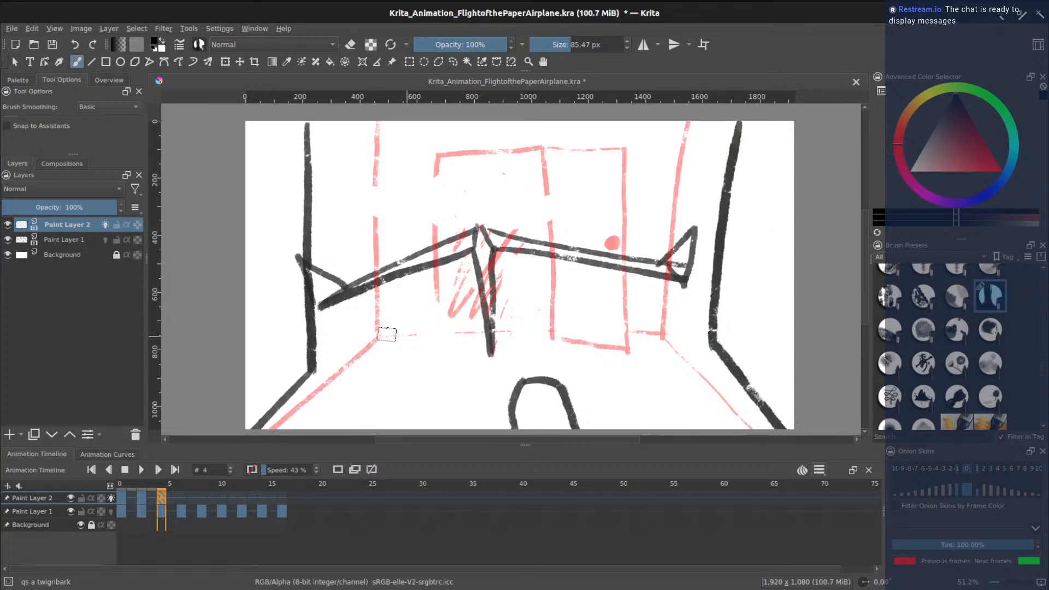
{"action": "left_click_drag", "start_coordinate": [316, 365], "coordinate": [678, 351]}
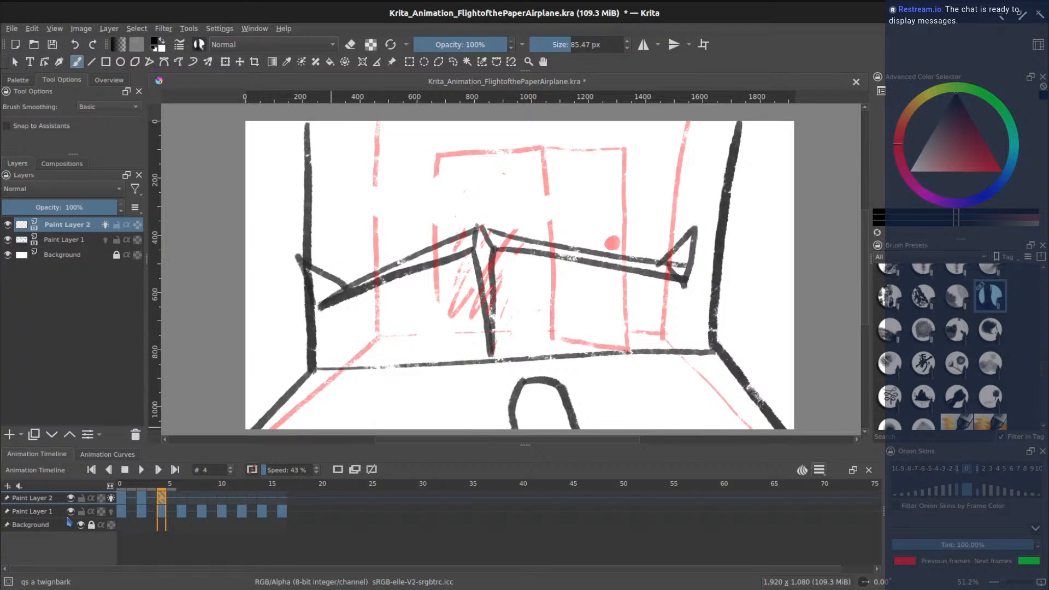
{"action": "left_click", "coordinate": [71, 512]}
{"action": "left_click", "coordinate": [70, 513]}
- Add a window frame line, the door edge, a door knob and zigzag hatching in the doorway
{"action": "left_click_drag", "start_coordinate": [405, 365], "coordinate": [396, 127]}
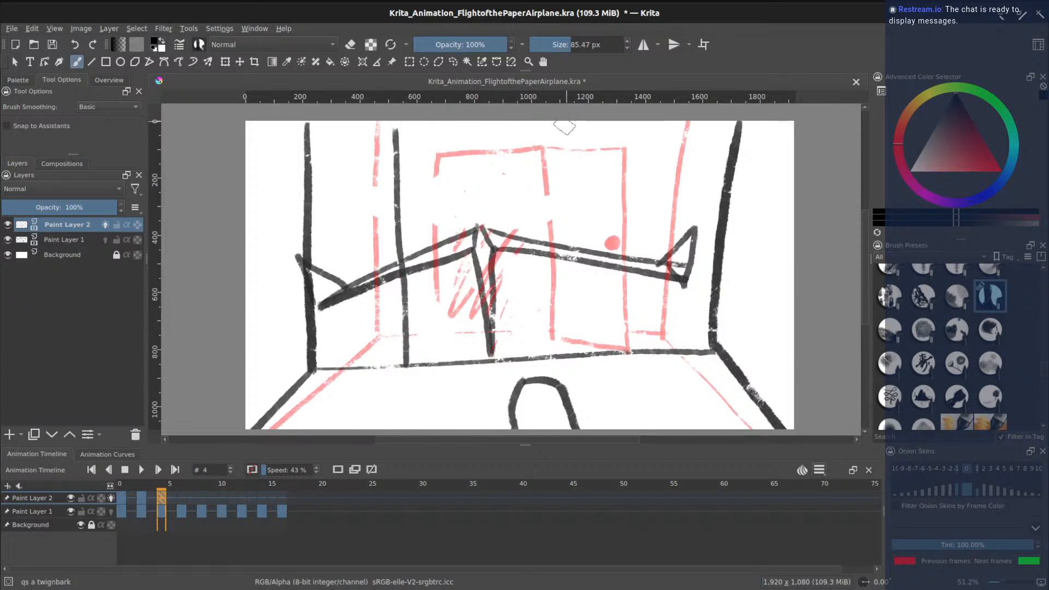
{"action": "key", "text": "ctrl+z"}
{"action": "left_click_drag", "start_coordinate": [426, 121], "coordinate": [422, 365]}
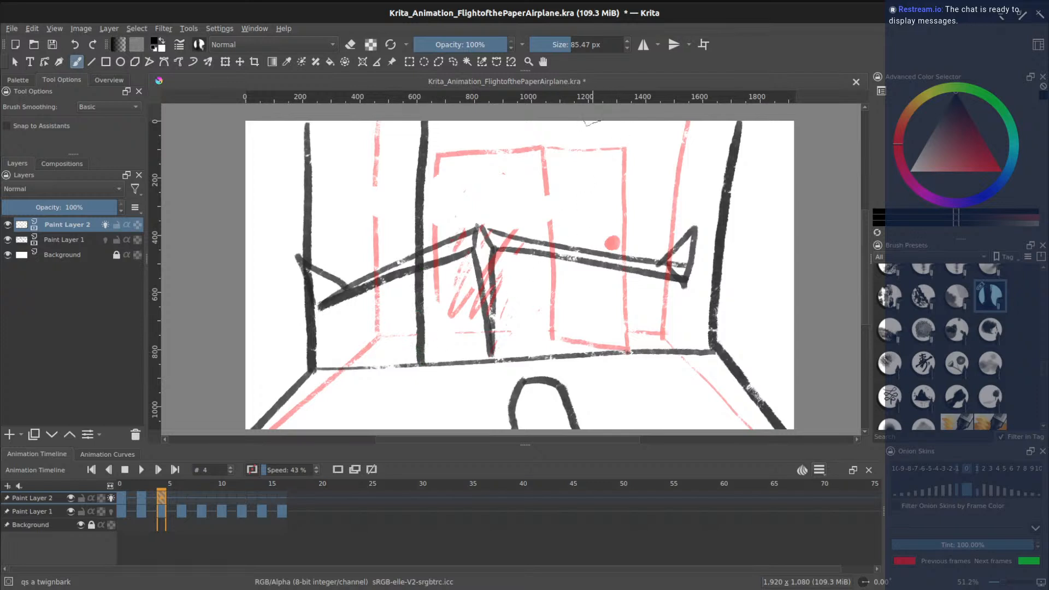
{"action": "mouse_move", "coordinate": [568, 123]}
{"action": "left_mouse_down"}
{"action": "mouse_move", "coordinate": [563, 352]}
{"action": "mouse_move", "coordinate": [681, 392]}
{"action": "mouse_move", "coordinate": [690, 123]}
{"action": "left_mouse_up"}
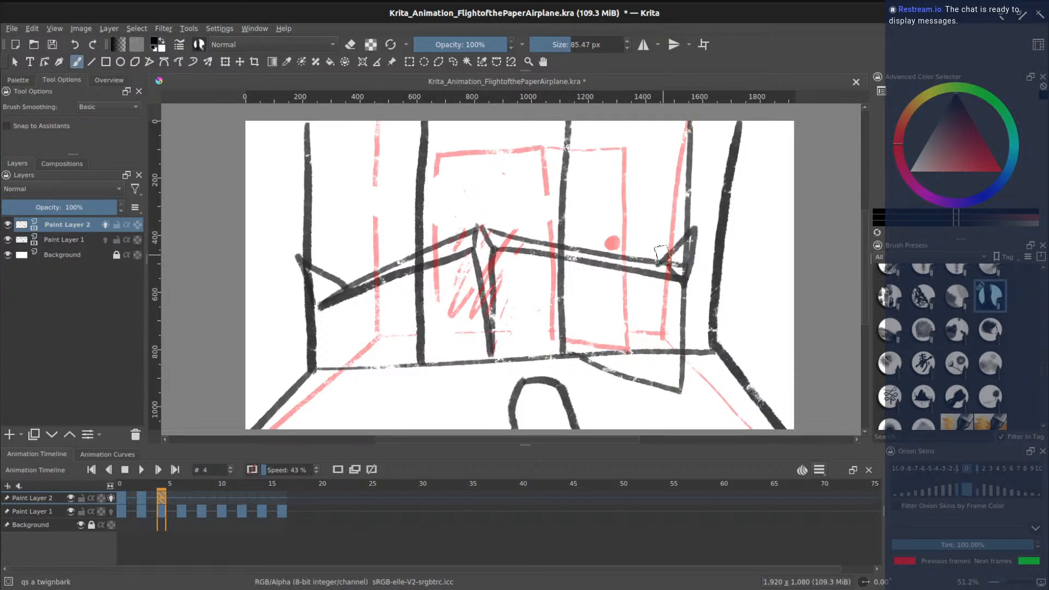
{"action": "mouse_move", "coordinate": [667, 244]}
{"action": "left_mouse_down"}
{"action": "mouse_move", "coordinate": [662, 255]}
{"action": "mouse_move", "coordinate": [671, 252]}
{"action": "left_mouse_up"}
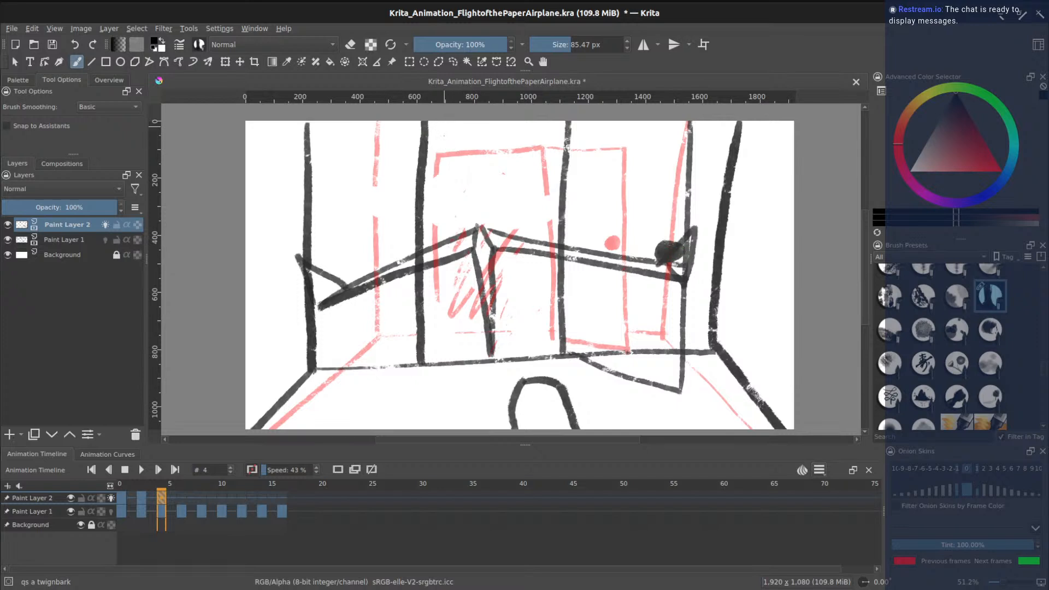
{"action": "mouse_move", "coordinate": [459, 140]}
{"action": "left_mouse_down"}
{"action": "mouse_move", "coordinate": [486, 144]}
{"action": "mouse_move", "coordinate": [444, 205]}
{"action": "mouse_move", "coordinate": [440, 231]}
{"action": "mouse_move", "coordinate": [519, 178]}
{"action": "mouse_move", "coordinate": [524, 230]}
{"action": "mouse_move", "coordinate": [547, 223]}
{"action": "left_mouse_up"}
{"action": "left_click_drag", "start_coordinate": [436, 320], "coordinate": [455, 267]}
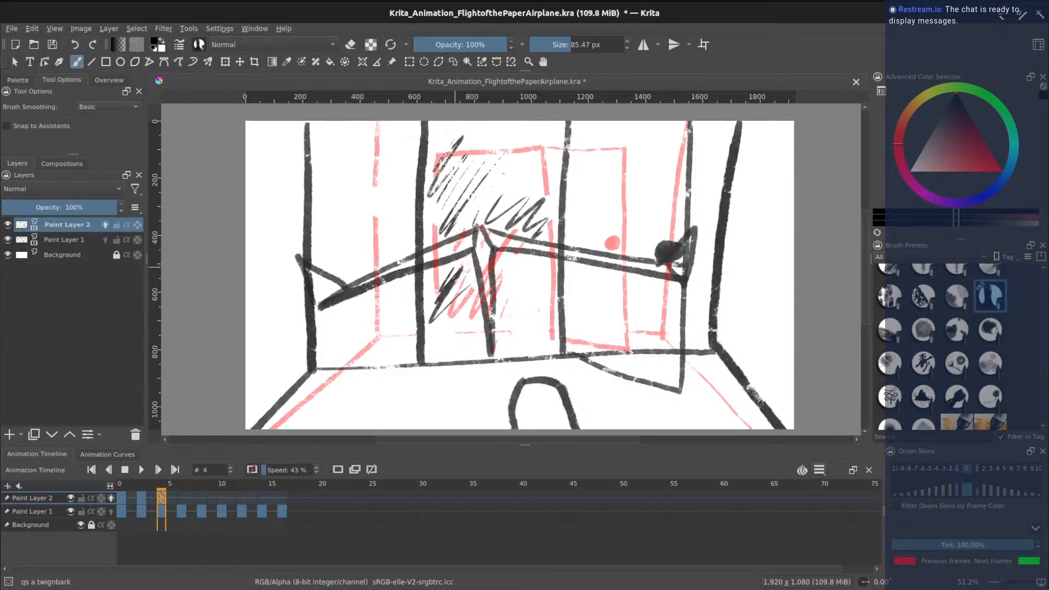
{"action": "mouse_move", "coordinate": [517, 284]}
{"action": "left_mouse_down"}
{"action": "mouse_move", "coordinate": [470, 349]}
{"action": "mouse_move", "coordinate": [541, 318]}
{"action": "mouse_move", "coordinate": [555, 336]}
{"action": "left_mouse_up"}
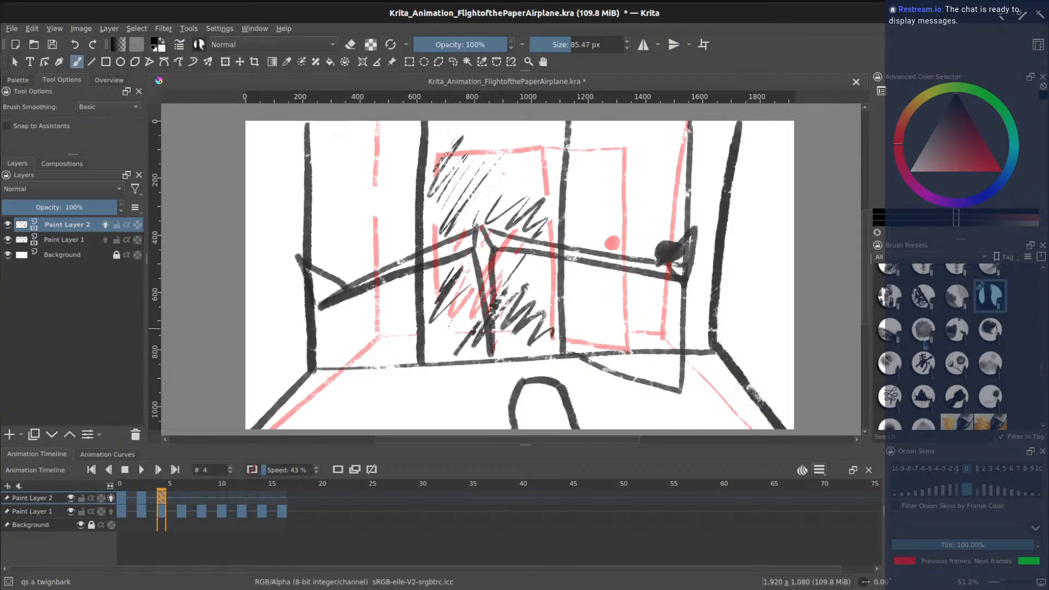
{"action": "scroll", "coordinate": [1041, 374], "scroll_direction": "up", "scroll_amount": 5}
- Erase the stray horizontal line, the blob near the latch and part of the vertical post on frame 4
{"action": "left_click", "coordinate": [890, 280]}
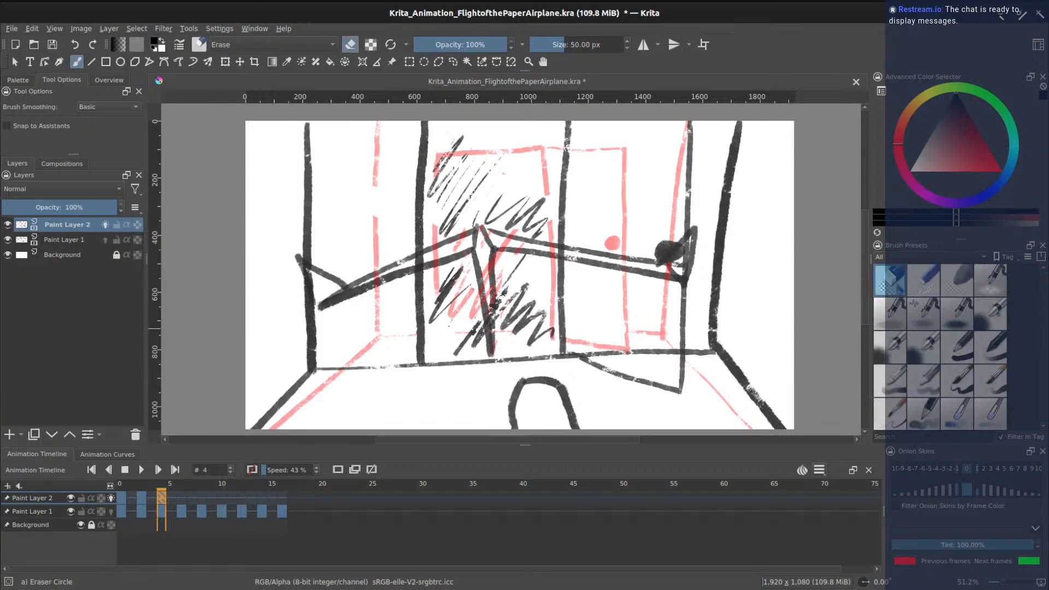
{"action": "left_click_drag", "start_coordinate": [584, 352], "coordinate": [668, 353]}
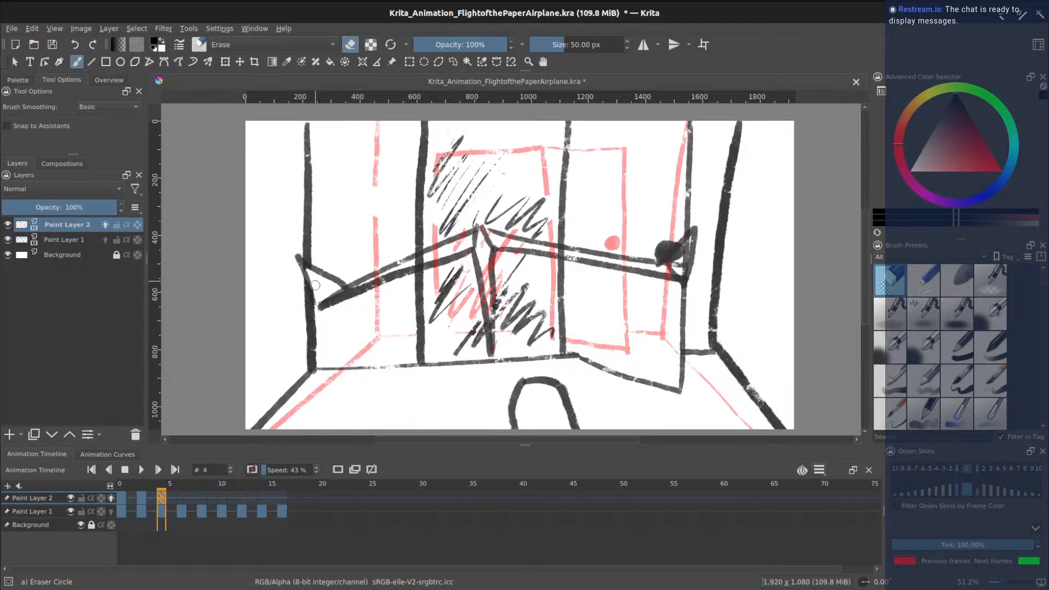
{"action": "mouse_move", "coordinate": [678, 268]}
{"action": "left_mouse_down"}
{"action": "mouse_move", "coordinate": [688, 245]}
{"action": "mouse_move", "coordinate": [678, 268]}
{"action": "left_mouse_up"}
{"action": "left_click_drag", "start_coordinate": [414, 259], "coordinate": [419, 259]}
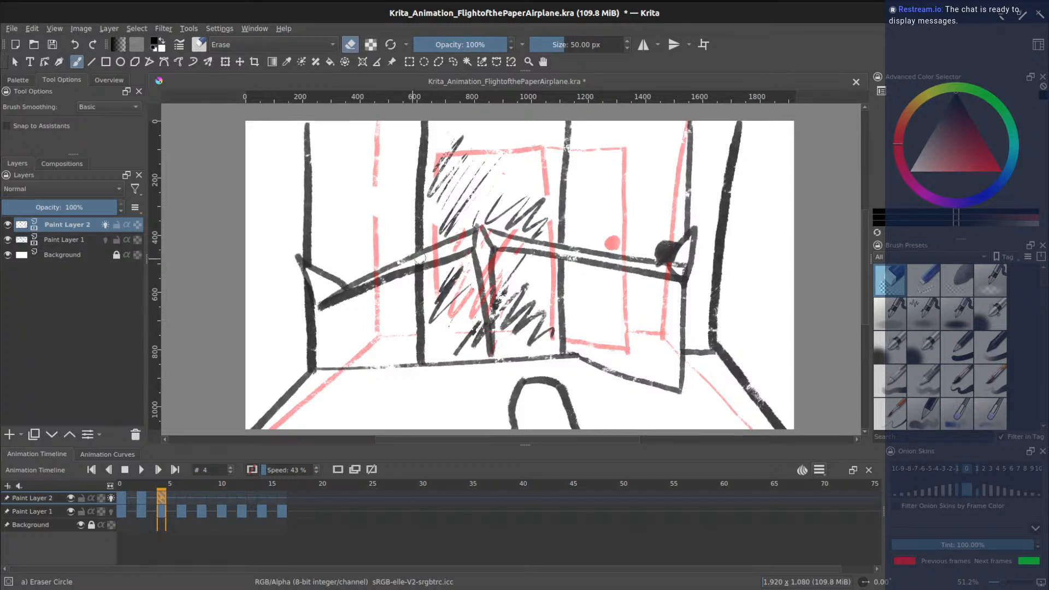
- Move Paint Layer 2's frame-3 drawing to frame 2
{"action": "left_click", "coordinate": [146, 499]}
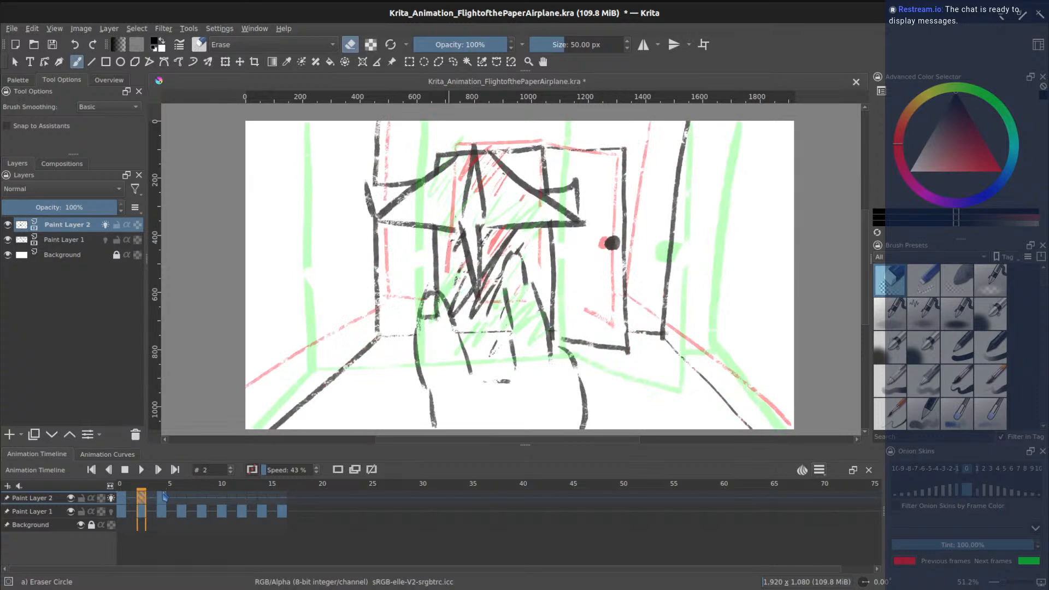
{"action": "left_click", "coordinate": [163, 497]}
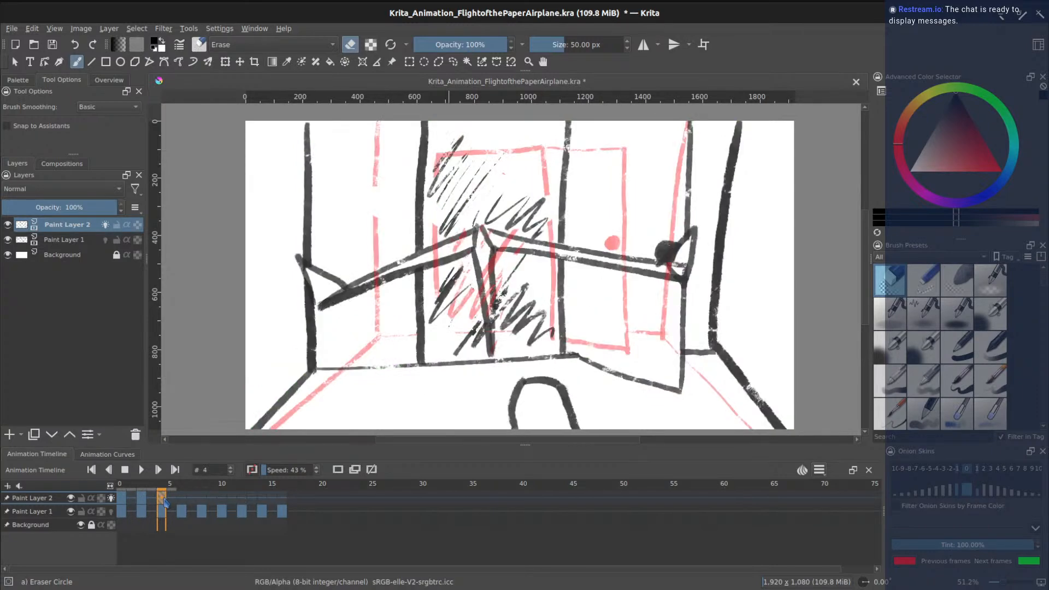
{"action": "left_click", "coordinate": [153, 499]}
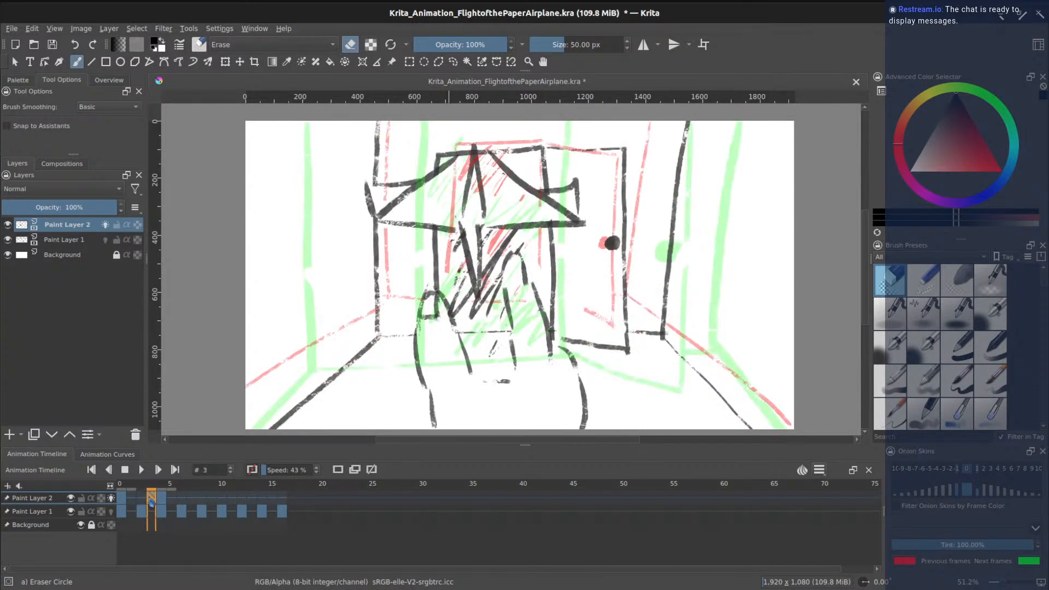
{"action": "left_click_drag", "start_coordinate": [151, 500], "coordinate": [143, 499]}
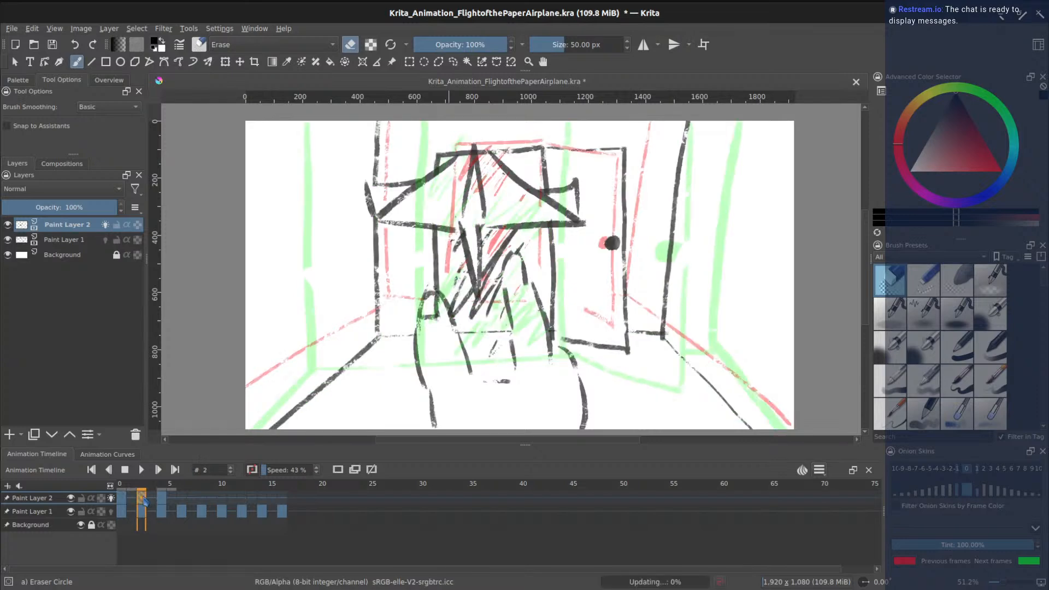
- With onion skins off, flip between frames 3 and 4 to check the motion, then re-enable onion skins
{"action": "key", "text": "Right"}
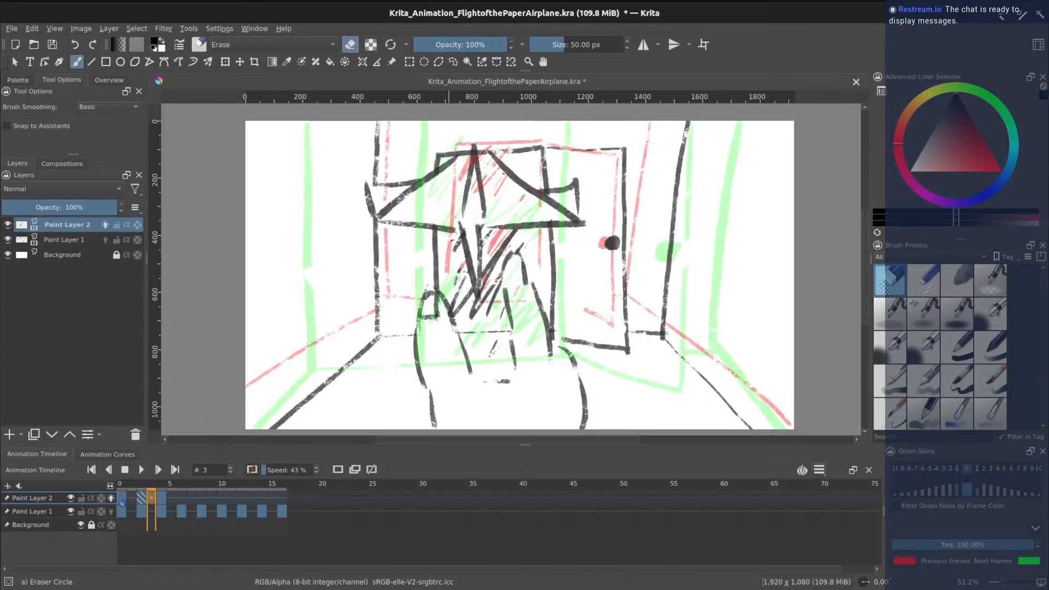
{"action": "left_click", "coordinate": [112, 499]}
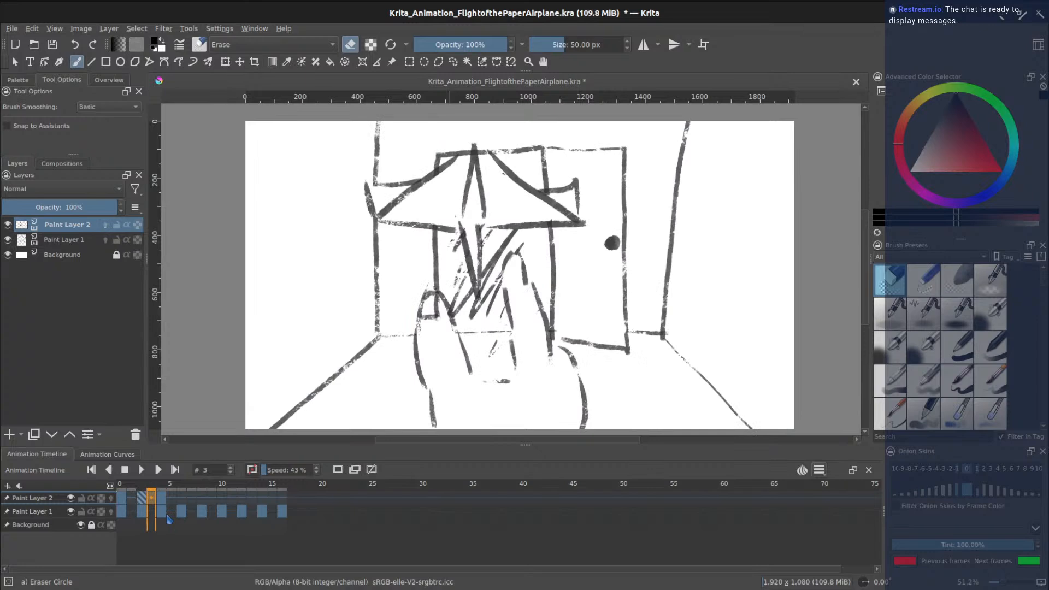
{"action": "key", "text": "Right"}
{"action": "key", "text": "Left"}
{"action": "key", "text": "Right"}
{"action": "key", "text": "Left"}
{"action": "key", "text": "Right"}
{"action": "key", "text": "Left"}
{"action": "key", "text": "Right"}
{"action": "key", "text": "Left"}
{"action": "key", "text": "Right"}
{"action": "key", "text": "Left"}
{"action": "key", "text": "Right"}
{"action": "key", "text": "Right"}
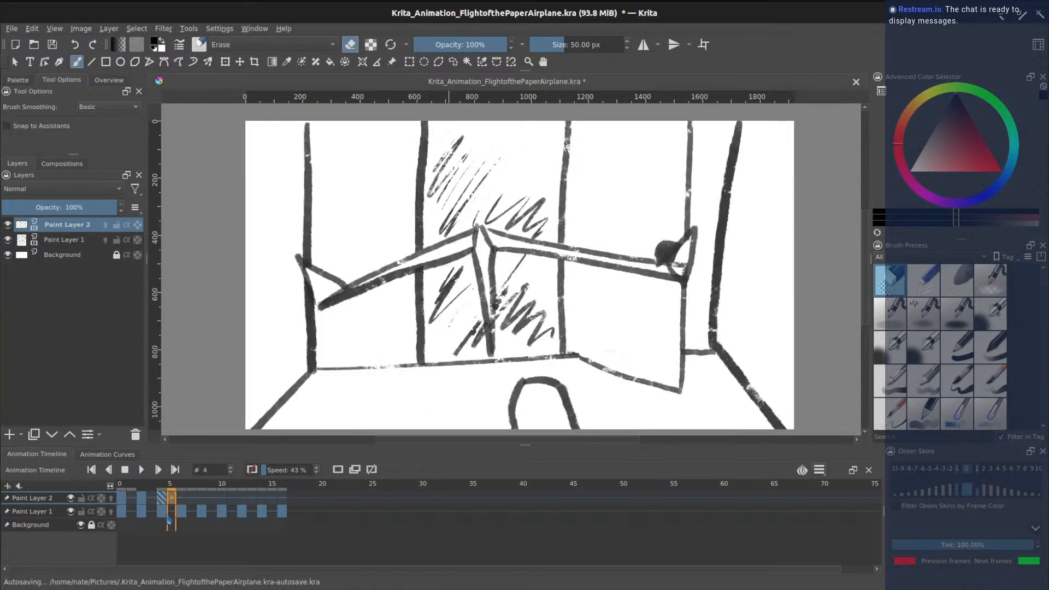
{"action": "key", "text": "Right"}
{"action": "left_click", "coordinate": [111, 498]}
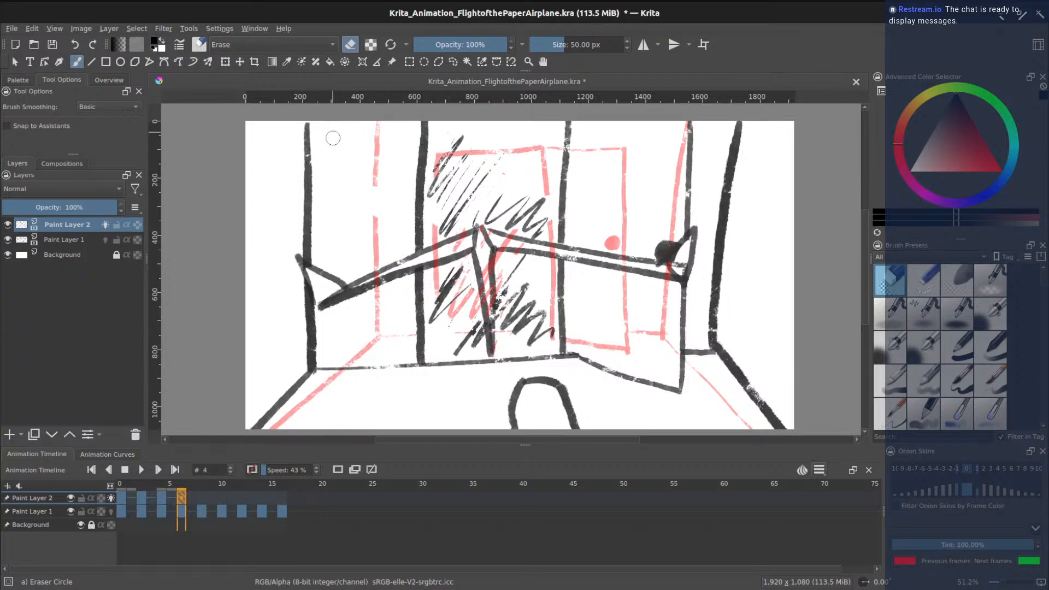
- On frame 6, draw the thick left and right wall edges with the textured ink brush
{"action": "left_click", "coordinate": [160, 499]}
{"action": "left_click", "coordinate": [181, 500]}
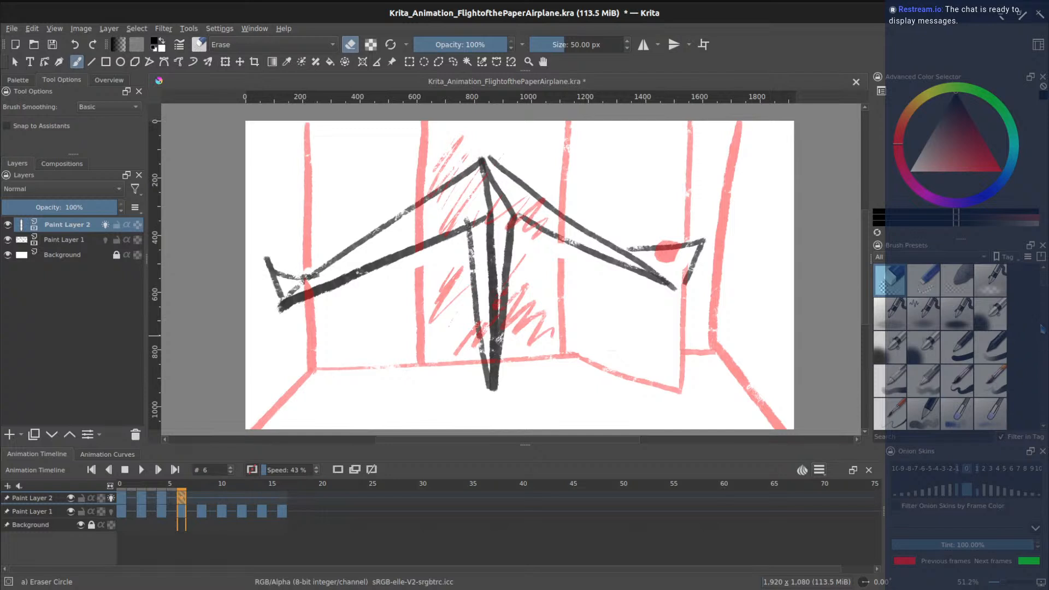
{"action": "scroll", "coordinate": [1045, 306], "scroll_direction": "down", "scroll_amount": 5}
{"action": "scroll", "coordinate": [1036, 393], "scroll_direction": "down", "scroll_amount": 5}
{"action": "scroll", "coordinate": [1036, 416], "scroll_direction": "up", "scroll_amount": 5}
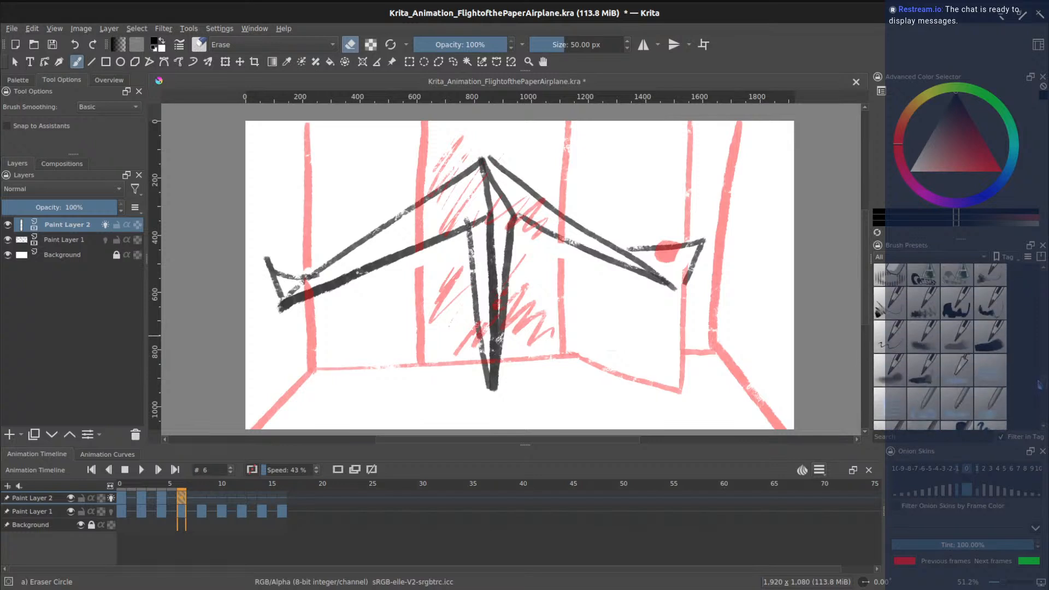
{"action": "scroll", "coordinate": [1039, 389], "scroll_direction": "down", "scroll_amount": 5}
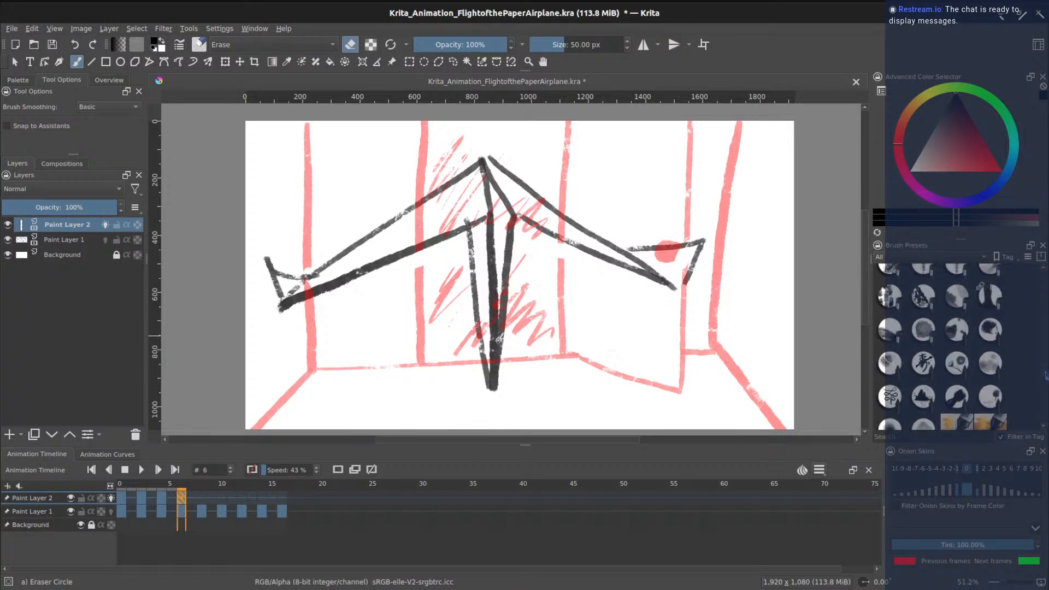
{"action": "left_click", "coordinate": [991, 295]}
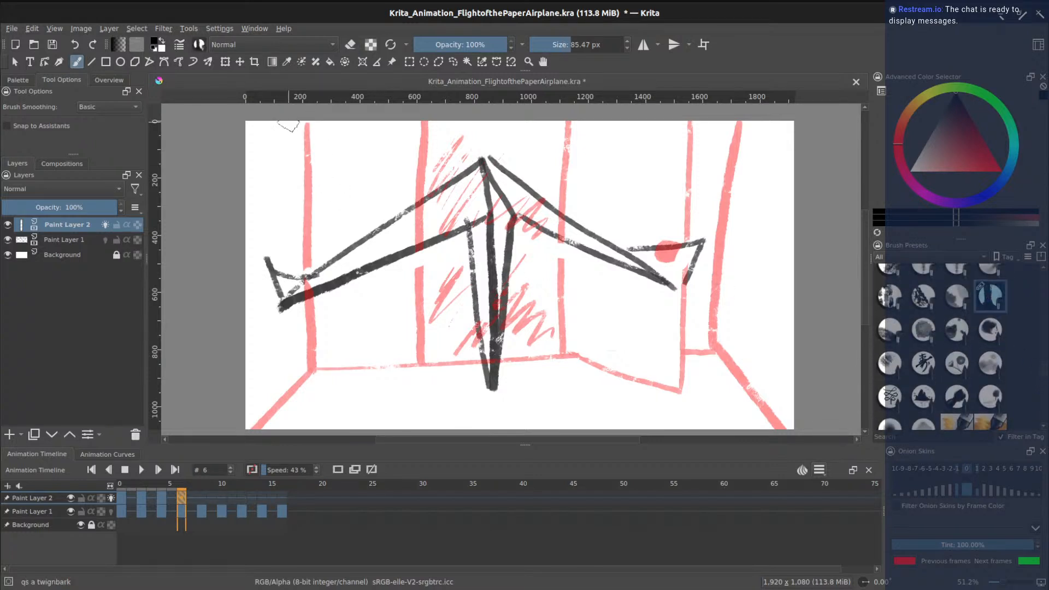
{"action": "left_click_drag", "start_coordinate": [333, 120], "coordinate": [335, 429]}
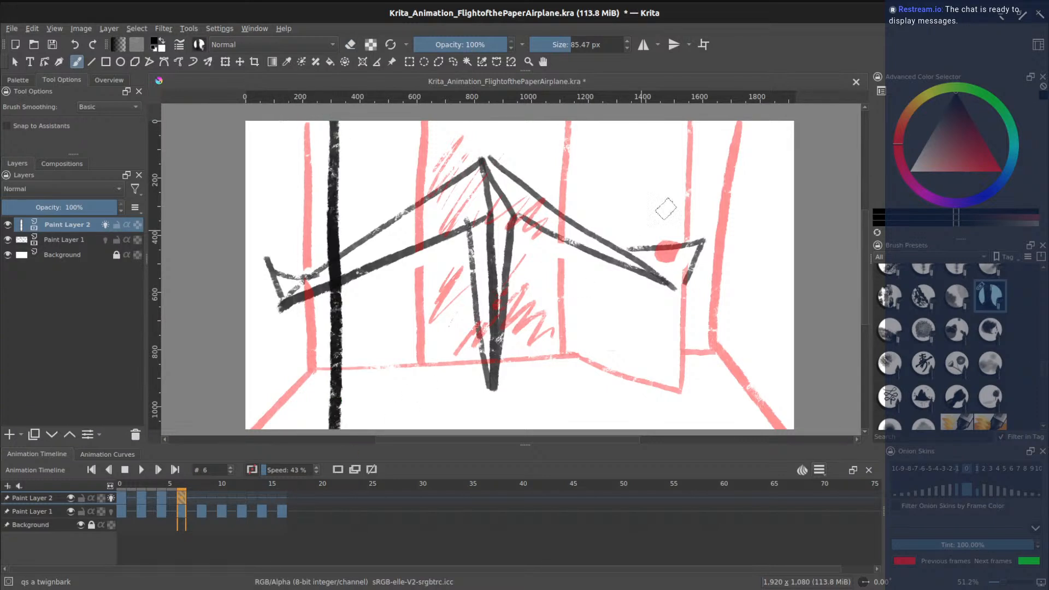
{"action": "left_click_drag", "start_coordinate": [710, 121], "coordinate": [692, 428]}
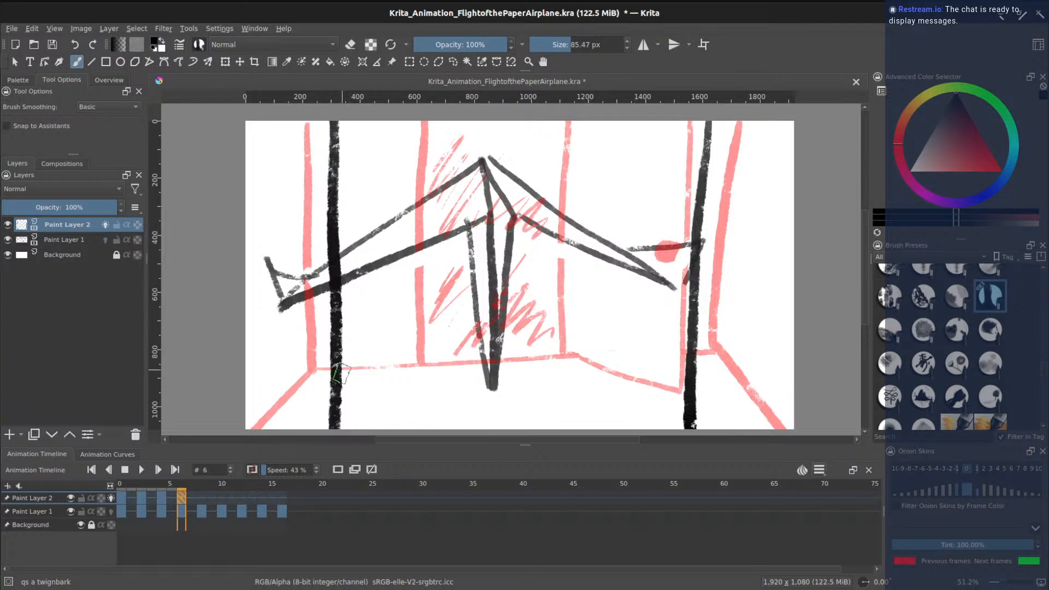
- Draw the lower-left and lower-right floor diagonals, redoing the bad construction strokes
{"action": "left_click_drag", "start_coordinate": [343, 414], "coordinate": [451, 249]}
{"action": "left_click_drag", "start_coordinate": [692, 425], "coordinate": [566, 243]}
{"action": "left_click_drag", "start_coordinate": [465, 244], "coordinate": [593, 244]}
{"action": "left_click_drag", "start_coordinate": [449, 251], "coordinate": [438, 122]}
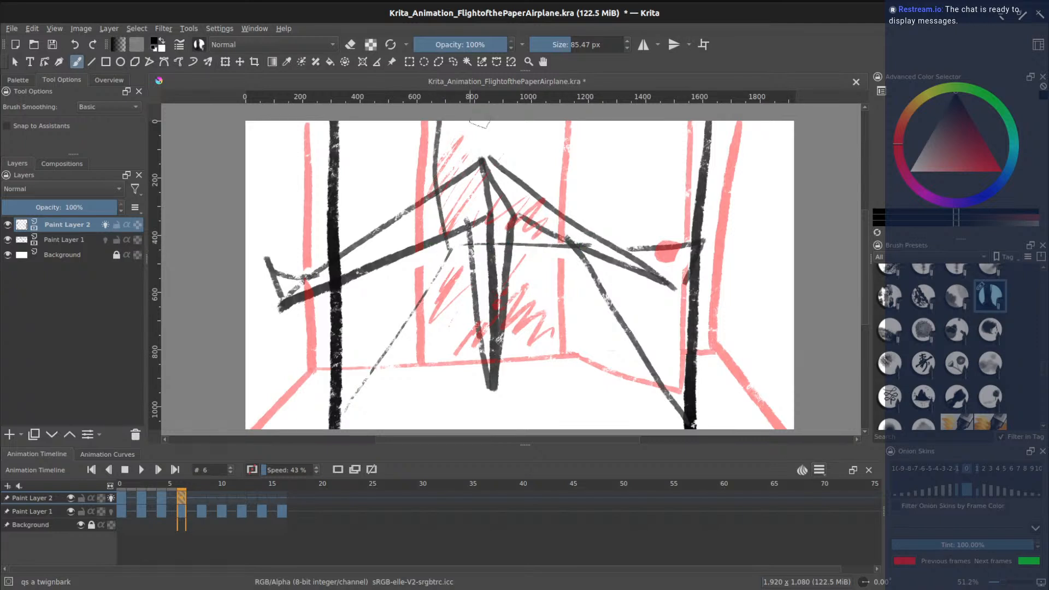
{"action": "key", "text": "ctrl+z"}
{"action": "key", "text": "ctrl+z"}
{"action": "key", "text": "ctrl+z"}
{"action": "key", "text": "ctrl+z"}
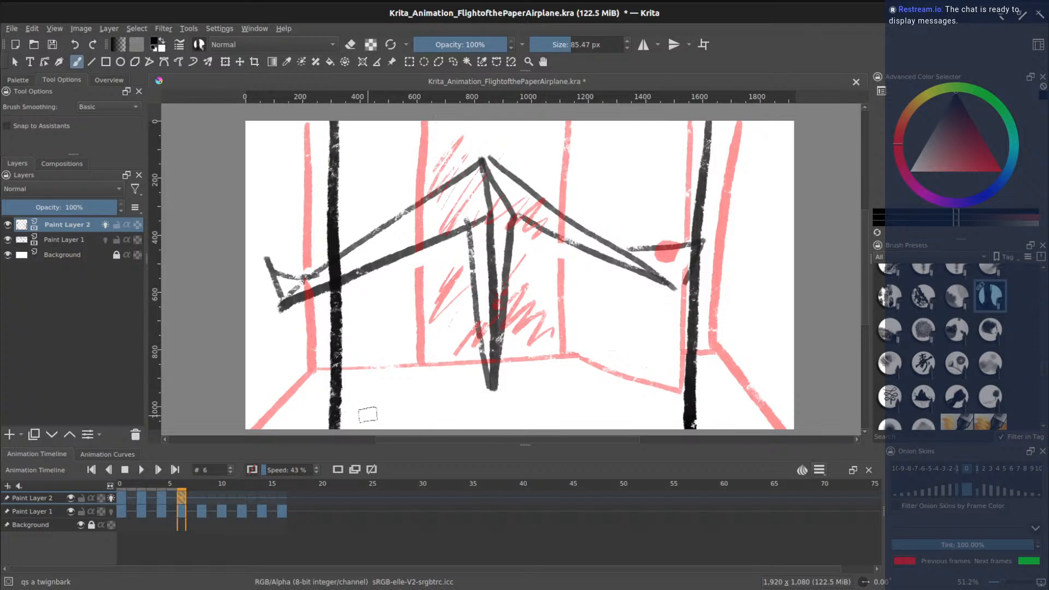
{"action": "left_click_drag", "start_coordinate": [345, 426], "coordinate": [386, 349]}
{"action": "key", "text": "ctrl+z"}
{"action": "left_click_drag", "start_coordinate": [350, 422], "coordinate": [444, 344]}
{"action": "left_click_drag", "start_coordinate": [689, 422], "coordinate": [577, 339]}
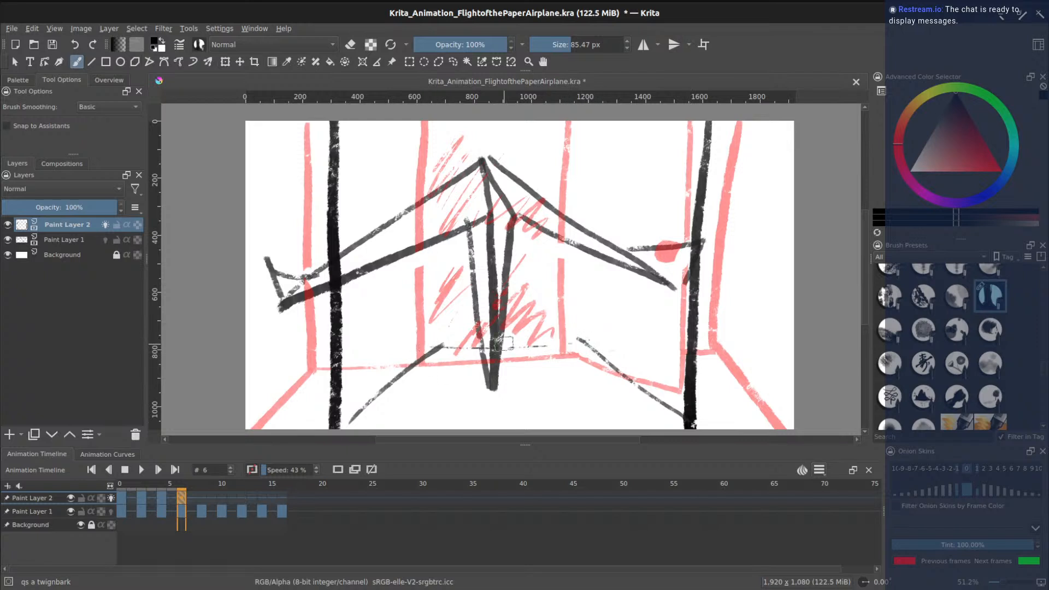
- Add thin left and right window posts
{"action": "left_click_drag", "start_coordinate": [441, 345], "coordinate": [447, 126]}
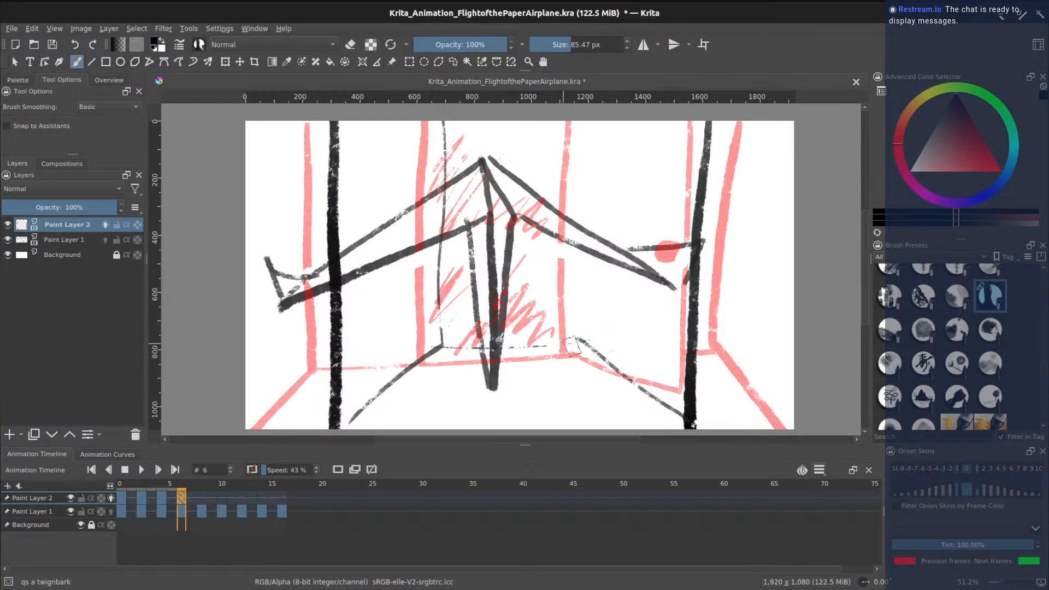
{"action": "left_click_drag", "start_coordinate": [582, 323], "coordinate": [577, 154]}
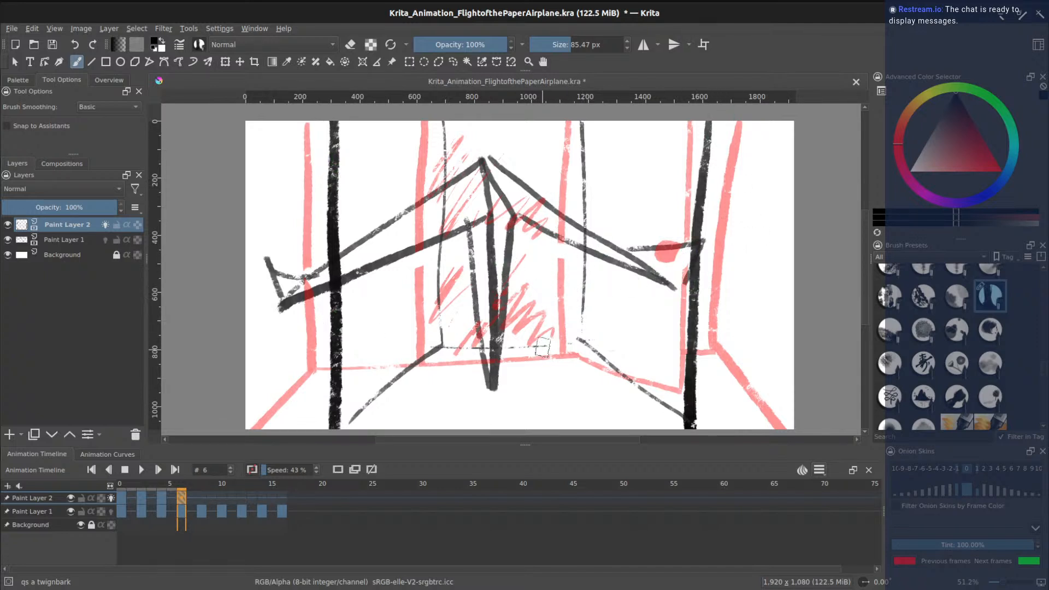
{"action": "left_click_drag", "start_coordinate": [534, 246], "coordinate": [544, 321]}
{"action": "key", "text": "ctrl+z"}
{"action": "scroll", "coordinate": [1042, 374], "scroll_direction": "up", "scroll_amount": 10}
- Erase a short gap in the thick black vertical line on frame 6
{"action": "left_click", "coordinate": [885, 281]}
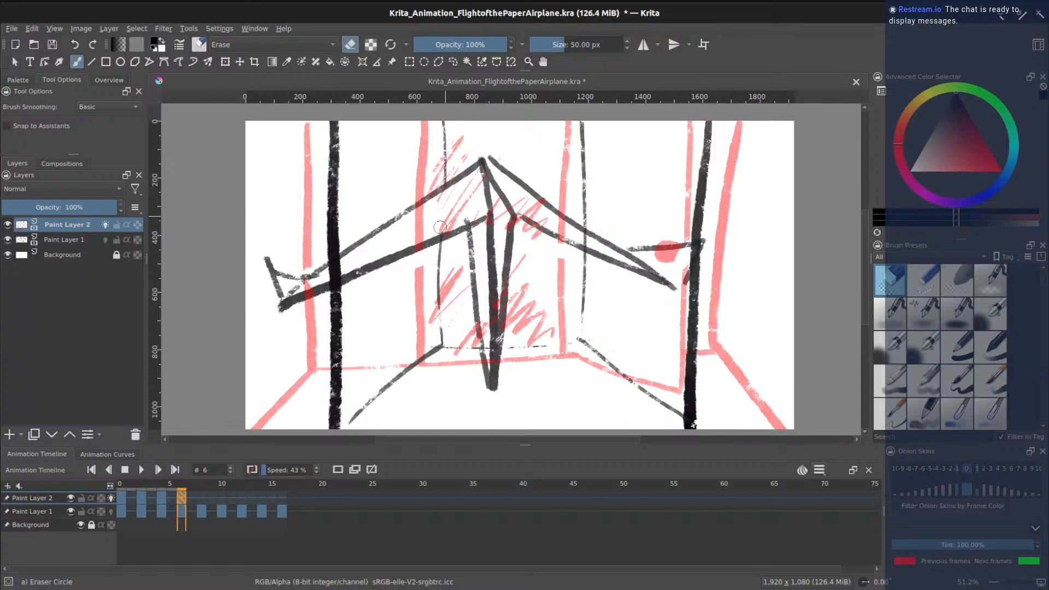
{"action": "left_click_drag", "start_coordinate": [331, 271], "coordinate": [332, 270]}
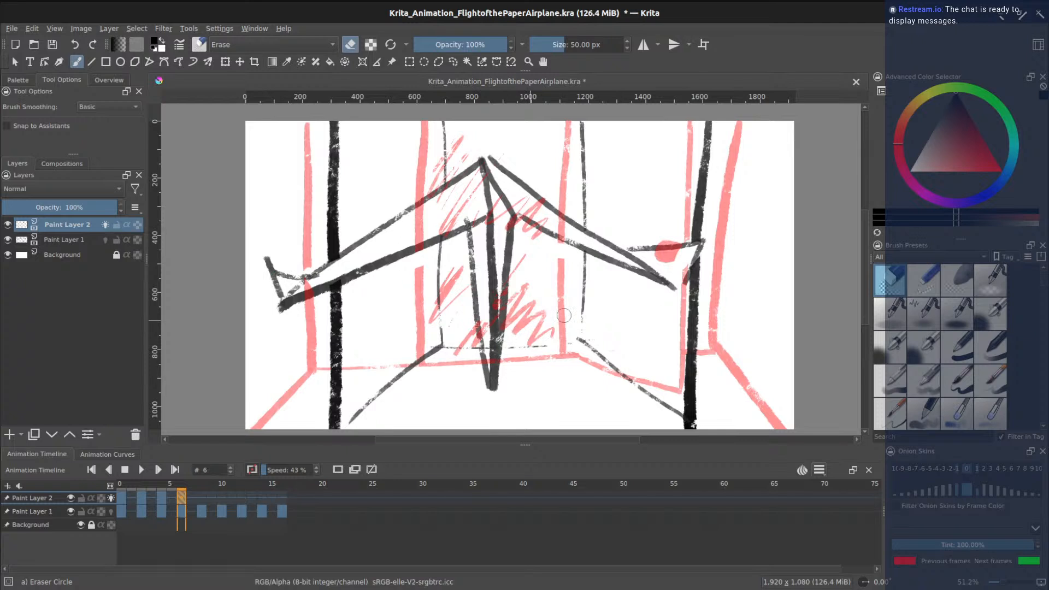
{"action": "scroll", "coordinate": [1044, 283], "scroll_direction": "down", "scroll_amount": 10}
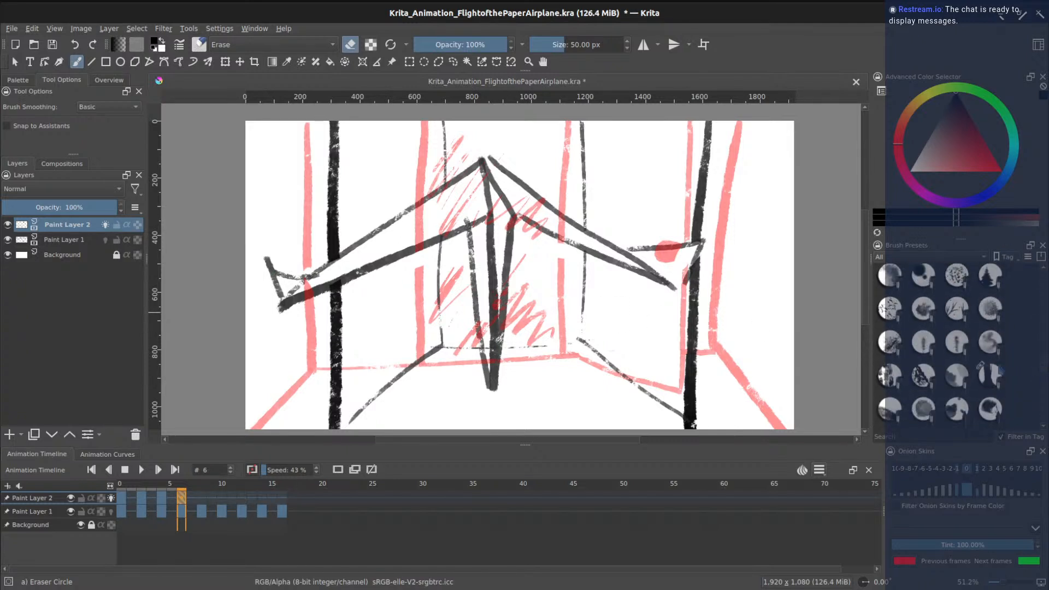
- Reselect the twig-bark brush, view frame 8 without onion skins, and return to frame 6
{"action": "left_click", "coordinate": [980, 365]}
{"action": "left_click", "coordinate": [202, 497]}
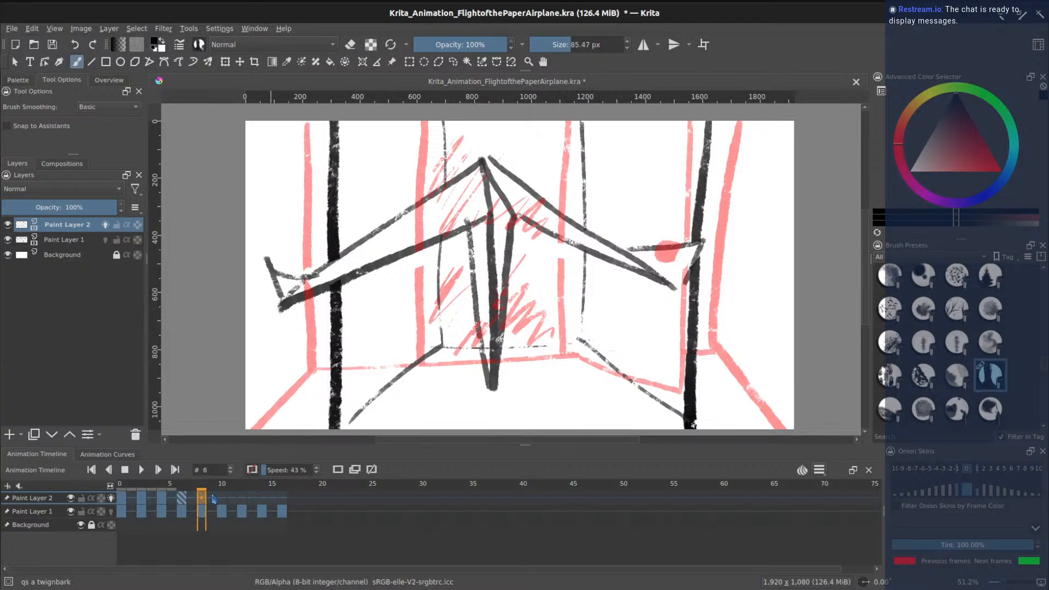
{"action": "left_click", "coordinate": [339, 471]}
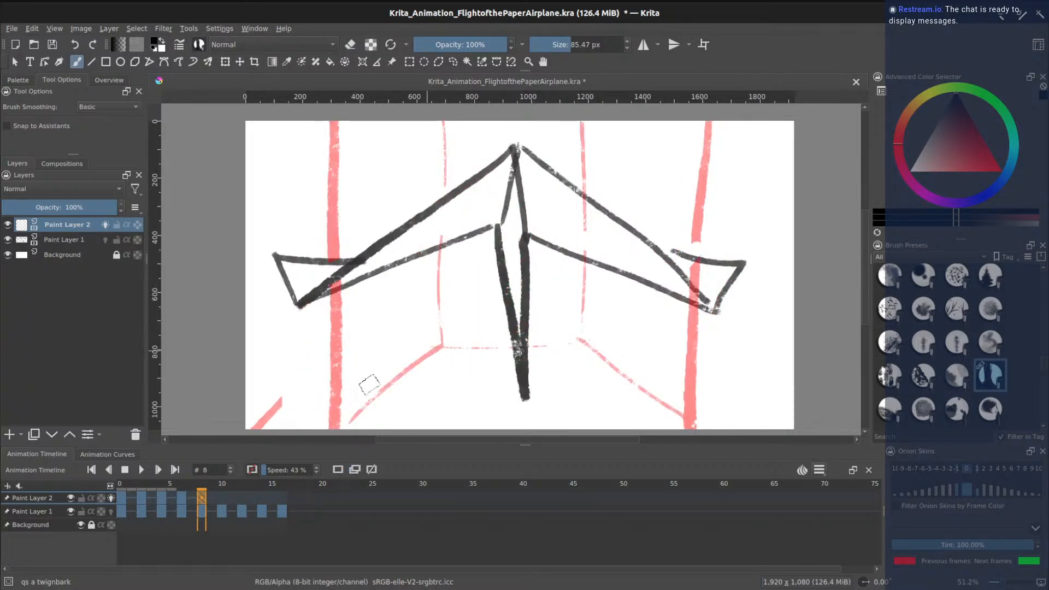
{"action": "left_click_drag", "start_coordinate": [202, 498], "coordinate": [185, 501]}
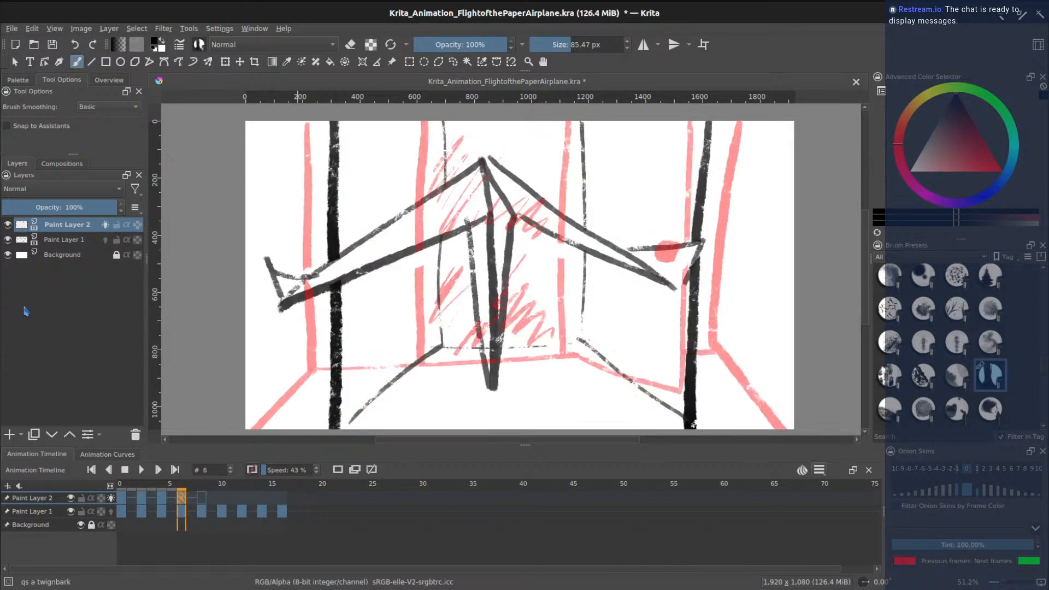
- Insert a new Paint Layer 3 and enable its onion skins
{"action": "key", "text": "Insert"}
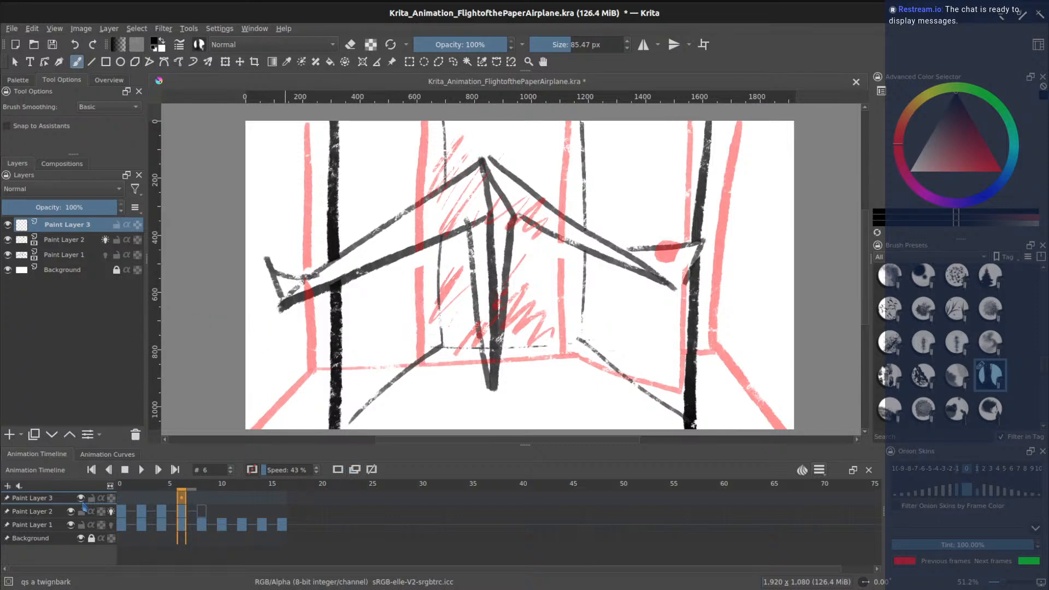
{"action": "left_click", "coordinate": [337, 469]}
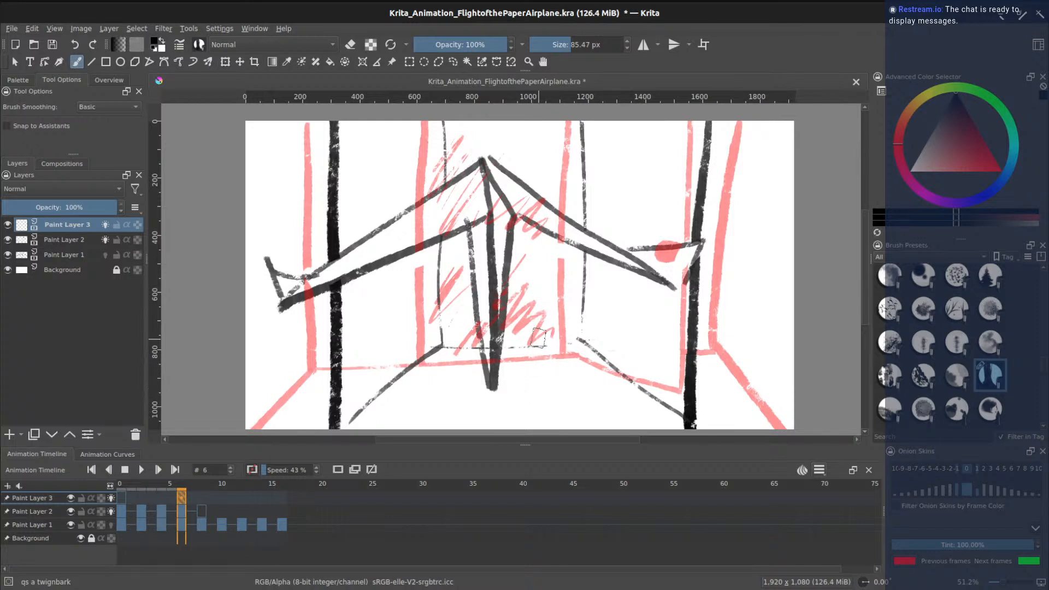
{"action": "left_click_drag", "start_coordinate": [538, 283], "coordinate": [546, 364]}
{"action": "key", "text": "ctrl+z"}
{"action": "left_click_drag", "start_coordinate": [533, 267], "coordinate": [537, 377]}
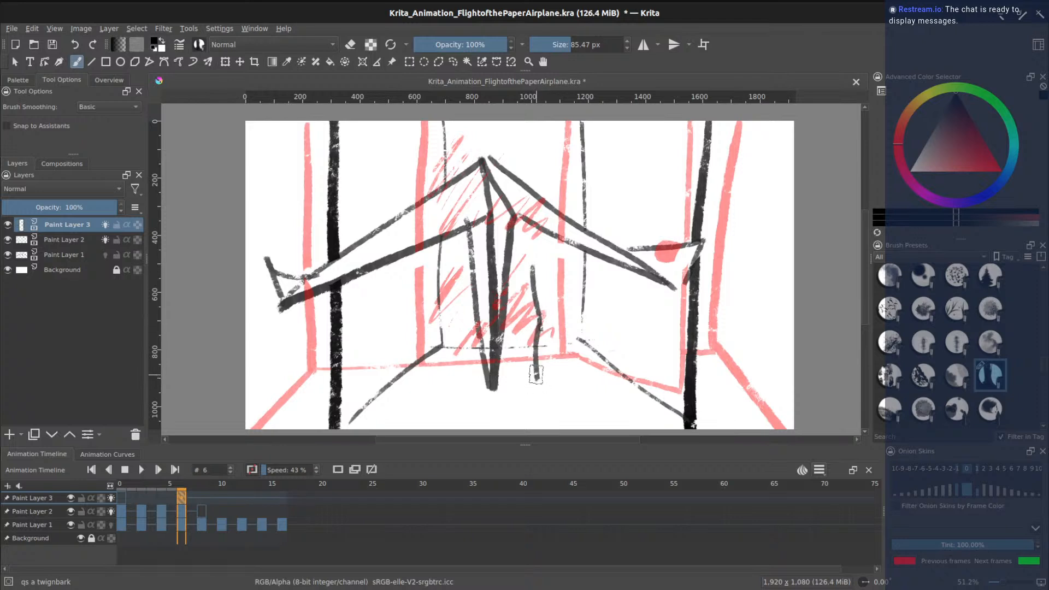
{"action": "mouse_move", "coordinate": [544, 414]}
{"action": "left_mouse_down"}
{"action": "mouse_move", "coordinate": [562, 332]}
{"action": "mouse_move", "coordinate": [558, 285]}
{"action": "mouse_move", "coordinate": [583, 265]}
{"action": "mouse_move", "coordinate": [578, 387]}
{"action": "mouse_move", "coordinate": [564, 384]}
{"action": "mouse_move", "coordinate": [580, 410]}
{"action": "mouse_move", "coordinate": [578, 378]}
{"action": "left_mouse_up"}
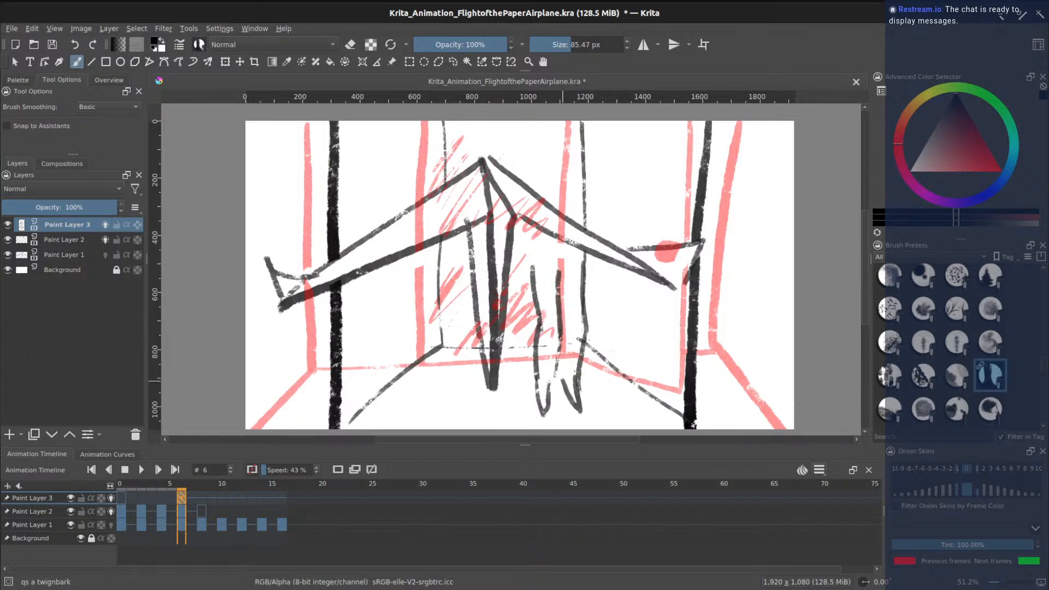
{"action": "left_click_drag", "start_coordinate": [529, 267], "coordinate": [532, 226]}
{"action": "left_click_drag", "start_coordinate": [538, 155], "coordinate": [512, 212]}
{"action": "left_click_drag", "start_coordinate": [582, 150], "coordinate": [589, 251]}
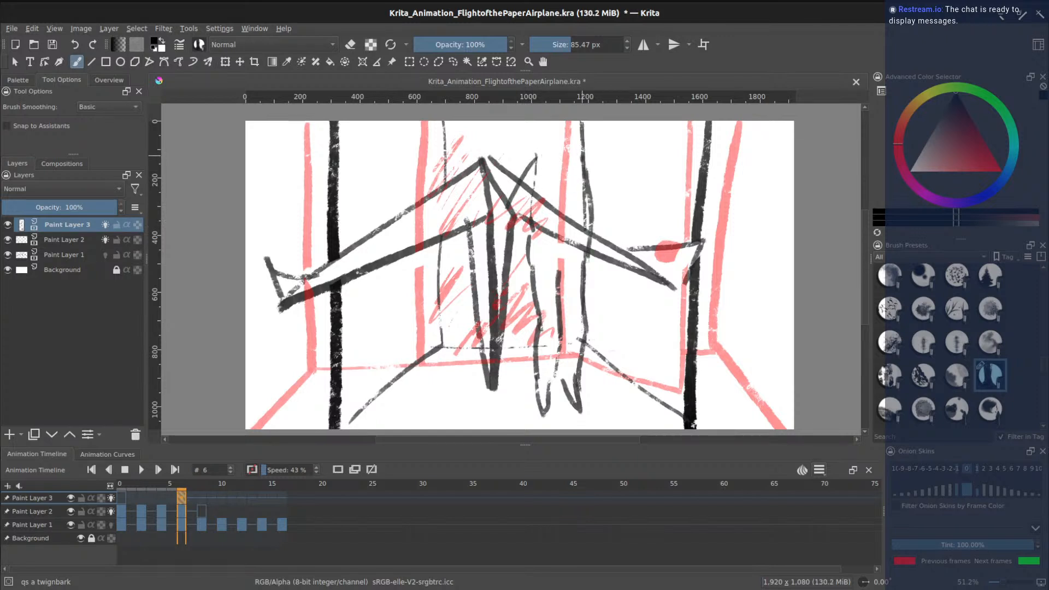
{"action": "left_click_drag", "start_coordinate": [589, 159], "coordinate": [645, 213]}
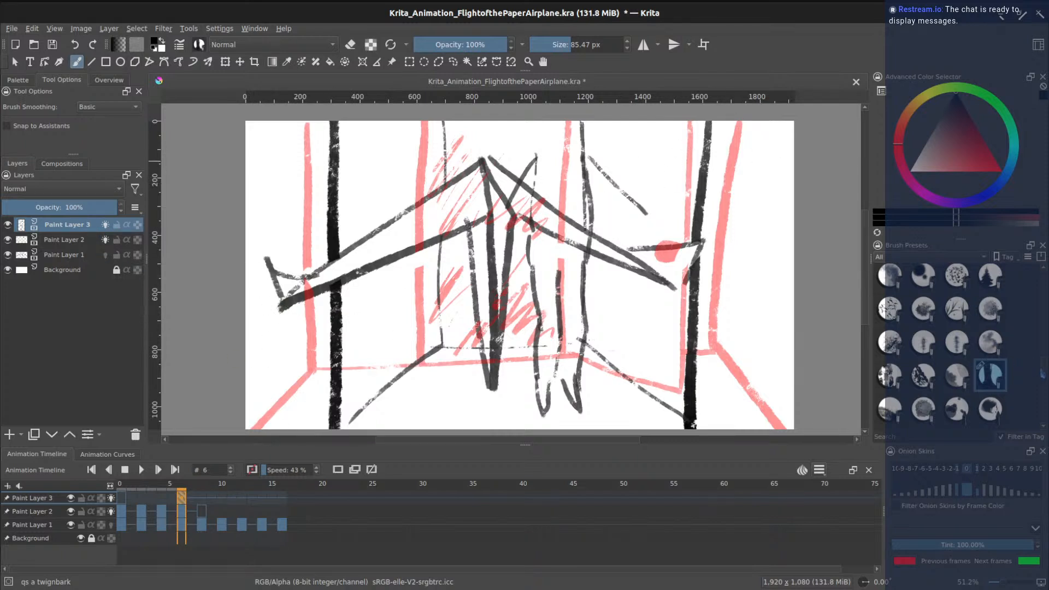
{"action": "left_click_drag", "start_coordinate": [1046, 368], "coordinate": [1047, 279]}
{"action": "left_click", "coordinate": [890, 280]}
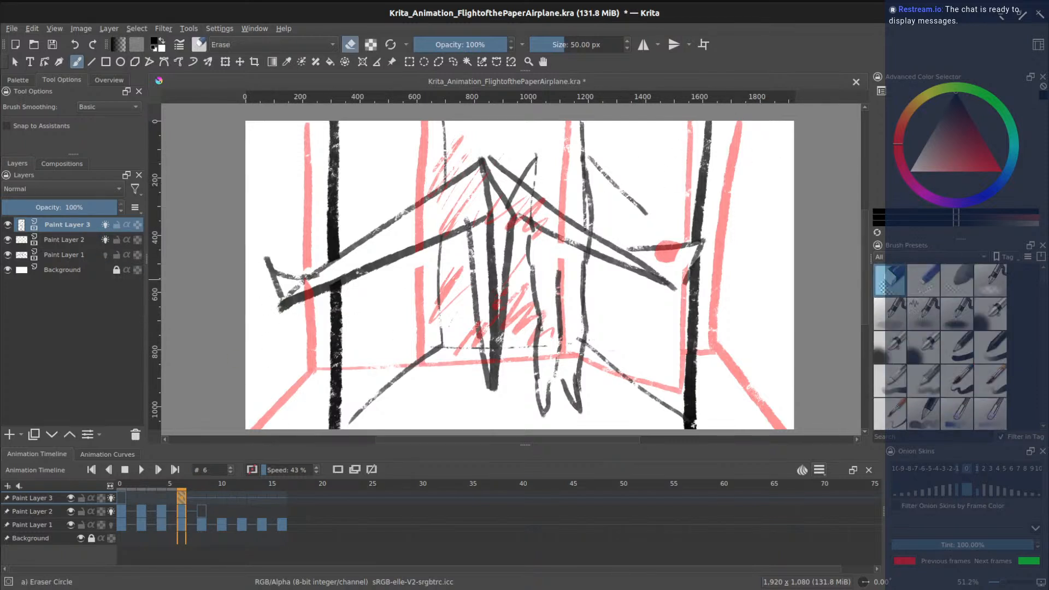
{"action": "mouse_move", "coordinate": [487, 221]}
{"action": "left_mouse_down"}
{"action": "mouse_move", "coordinate": [534, 162]}
{"action": "mouse_move", "coordinate": [529, 281]}
{"action": "mouse_move", "coordinate": [533, 154]}
{"action": "mouse_move", "coordinate": [530, 271]}
{"action": "mouse_move", "coordinate": [549, 410]}
{"action": "mouse_move", "coordinate": [590, 152]}
{"action": "left_mouse_up"}
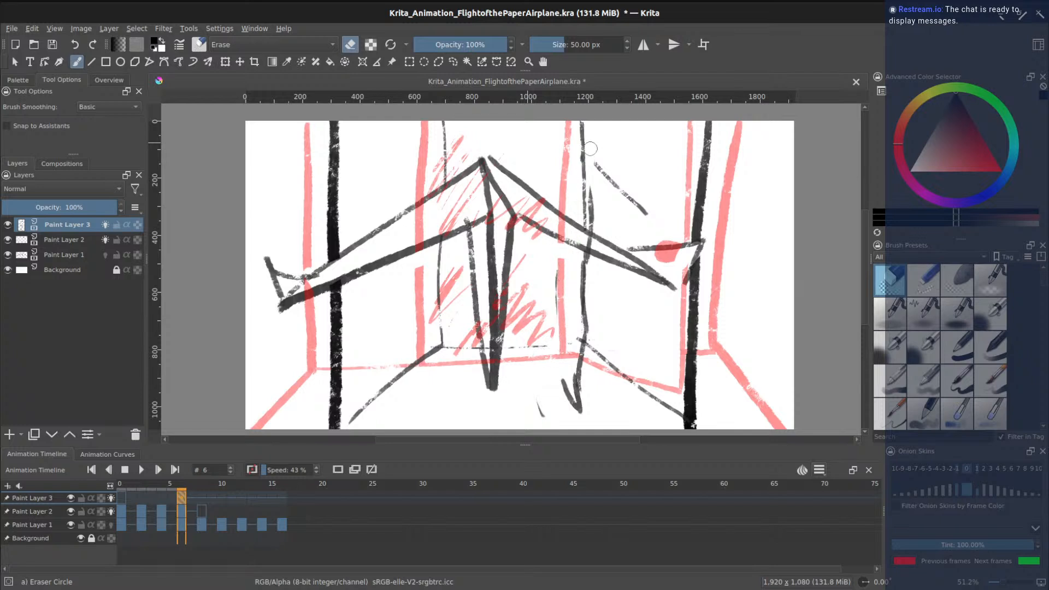
{"action": "mouse_move", "coordinate": [644, 206]}
{"action": "left_mouse_down"}
{"action": "mouse_move", "coordinate": [650, 230]}
{"action": "mouse_move", "coordinate": [590, 159]}
{"action": "mouse_move", "coordinate": [598, 205]}
{"action": "mouse_move", "coordinate": [585, 248]}
{"action": "mouse_move", "coordinate": [593, 178]}
{"action": "mouse_move", "coordinate": [580, 402]}
{"action": "mouse_move", "coordinate": [566, 389]}
{"action": "mouse_move", "coordinate": [579, 358]}
{"action": "left_mouse_up"}
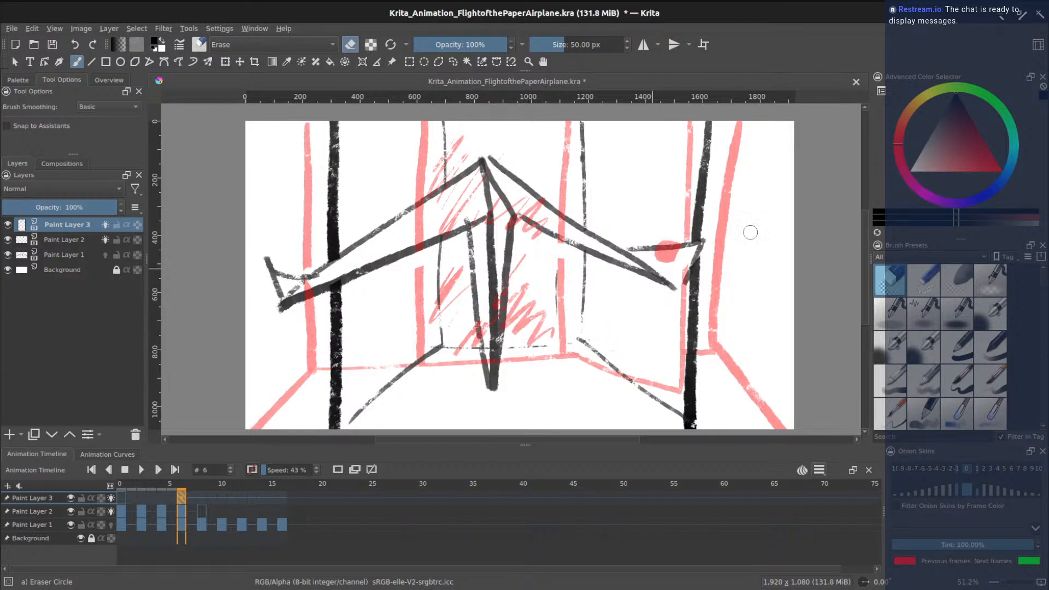
{"action": "scroll", "coordinate": [980, 365], "scroll_direction": "down", "scroll_amount": 8}
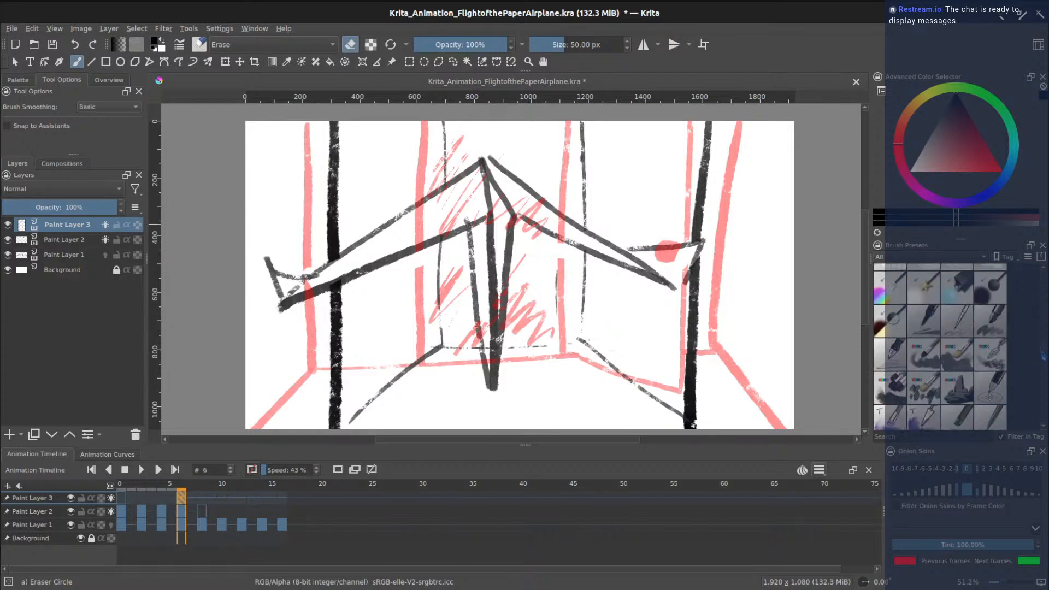
{"action": "scroll", "coordinate": [980, 365], "scroll_direction": "down", "scroll_amount": 1}
- With the twig-bark brush, sketch the figure's two legs and a foot, redrawing misplaced strokes
{"action": "left_click", "coordinate": [980, 350]}
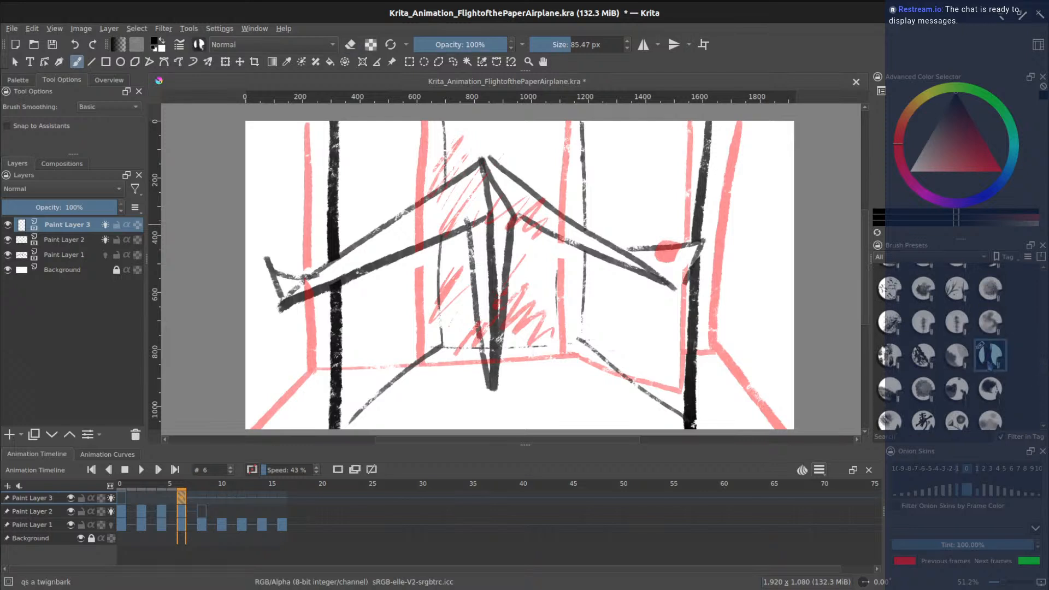
{"action": "left_click_drag", "start_coordinate": [526, 250], "coordinate": [530, 335]}
{"action": "key", "text": "ctrl+z"}
{"action": "left_click_drag", "start_coordinate": [529, 276], "coordinate": [548, 420]}
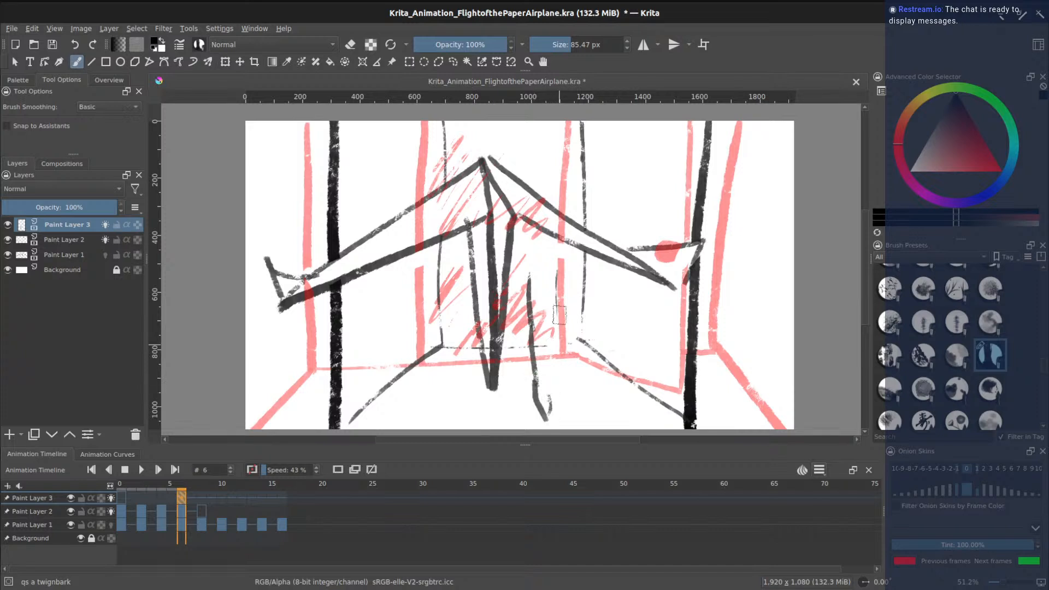
{"action": "left_click_drag", "start_coordinate": [555, 275], "coordinate": [556, 353]}
{"action": "left_click_drag", "start_coordinate": [585, 283], "coordinate": [584, 349]}
{"action": "key", "text": "ctrl+z"}
{"action": "left_click_drag", "start_coordinate": [560, 276], "coordinate": [562, 347]}
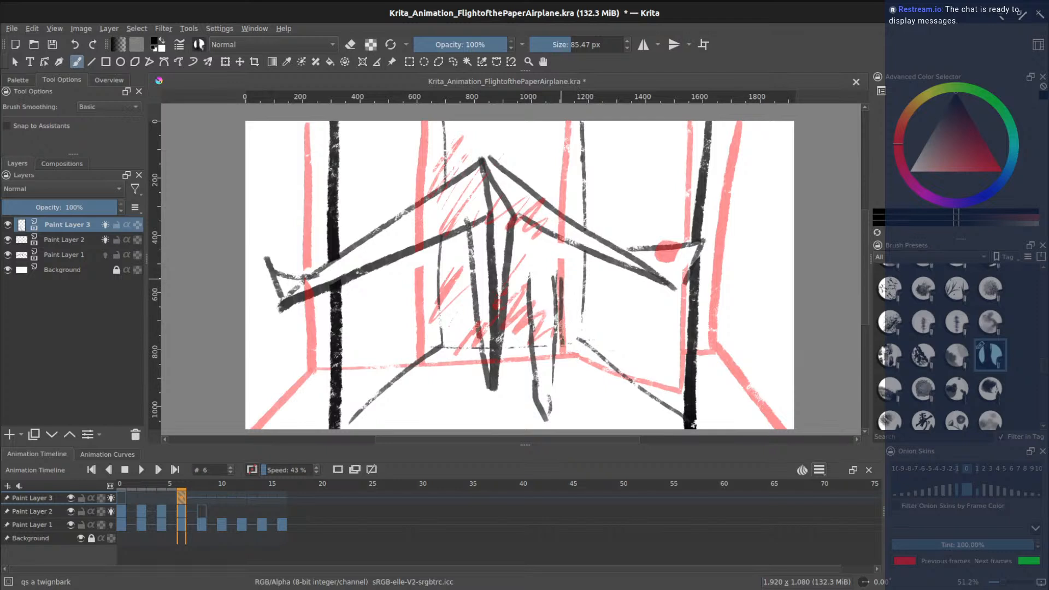
{"action": "mouse_move", "coordinate": [568, 398]}
{"action": "left_mouse_down"}
{"action": "mouse_move", "coordinate": [587, 426]}
{"action": "mouse_move", "coordinate": [586, 278]}
{"action": "left_mouse_up"}
{"action": "left_click_drag", "start_coordinate": [522, 240], "coordinate": [528, 287]}
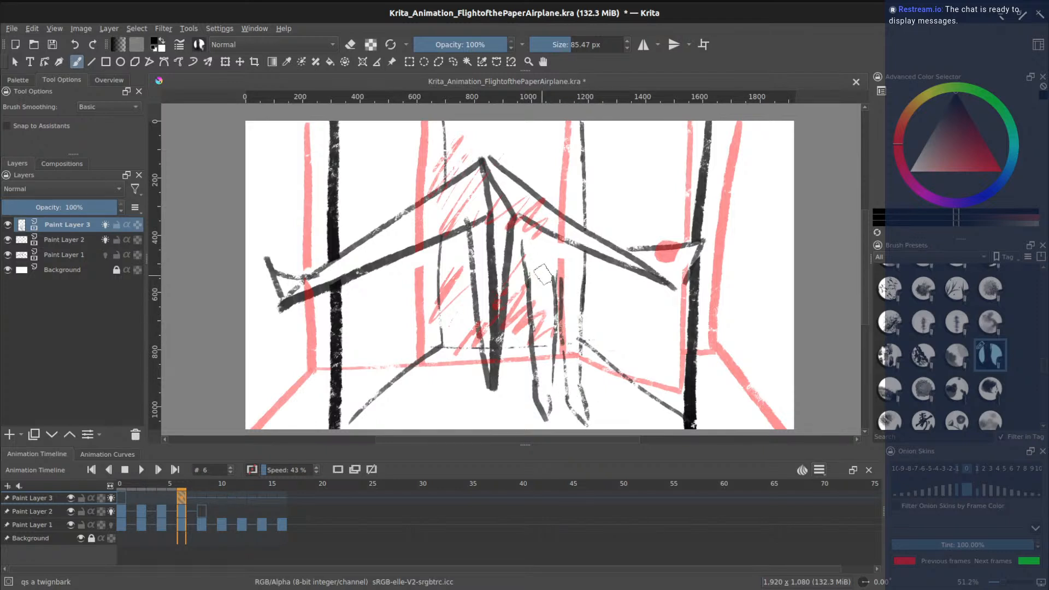
{"action": "key", "text": "ctrl+z"}
{"action": "left_click_drag", "start_coordinate": [528, 279], "coordinate": [518, 217]}
- Sketch the torso sides, neck, head outline, shoulder and upper arm
{"action": "left_click_drag", "start_coordinate": [521, 169], "coordinate": [501, 219]}
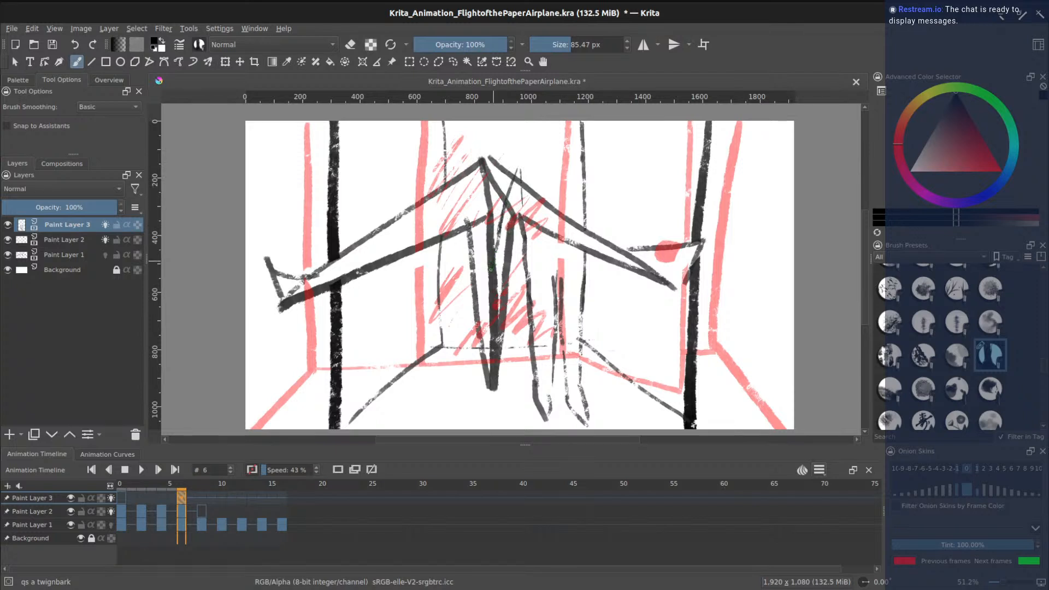
{"action": "mouse_move", "coordinate": [587, 267]}
{"action": "left_mouse_down"}
{"action": "mouse_move", "coordinate": [579, 162]}
{"action": "mouse_move", "coordinate": [624, 223]}
{"action": "mouse_move", "coordinate": [617, 233]}
{"action": "left_mouse_up"}
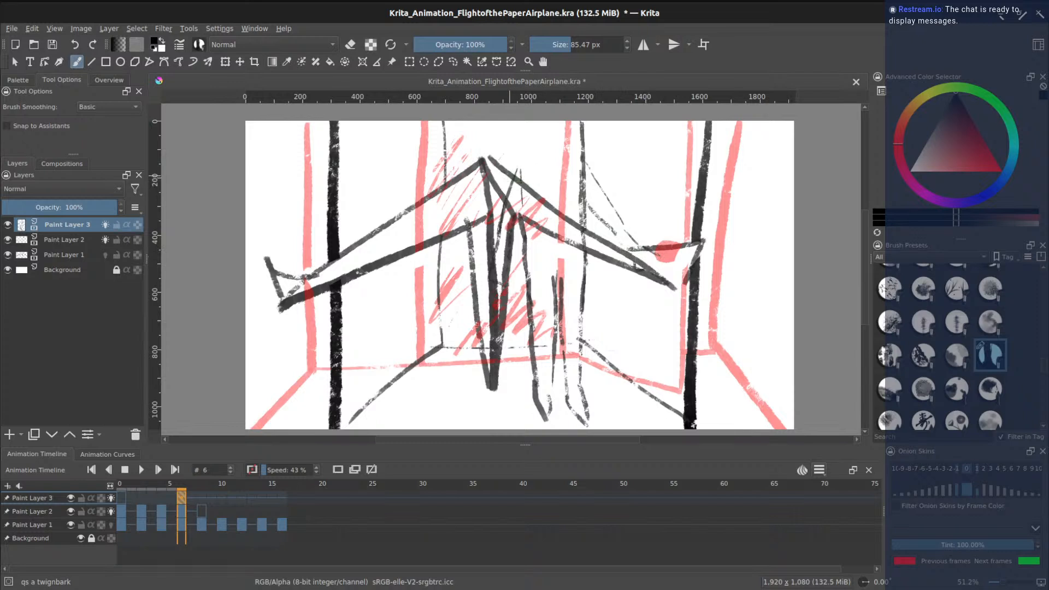
{"action": "mouse_move", "coordinate": [533, 149]}
{"action": "left_mouse_down"}
{"action": "mouse_move", "coordinate": [582, 159]}
{"action": "mouse_move", "coordinate": [523, 164]}
{"action": "mouse_move", "coordinate": [544, 159]}
{"action": "left_mouse_up"}
{"action": "key", "text": "ctrl+z"}
{"action": "left_click_drag", "start_coordinate": [539, 128], "coordinate": [542, 160]}
{"action": "left_click_drag", "start_coordinate": [563, 170], "coordinate": [549, 172]}
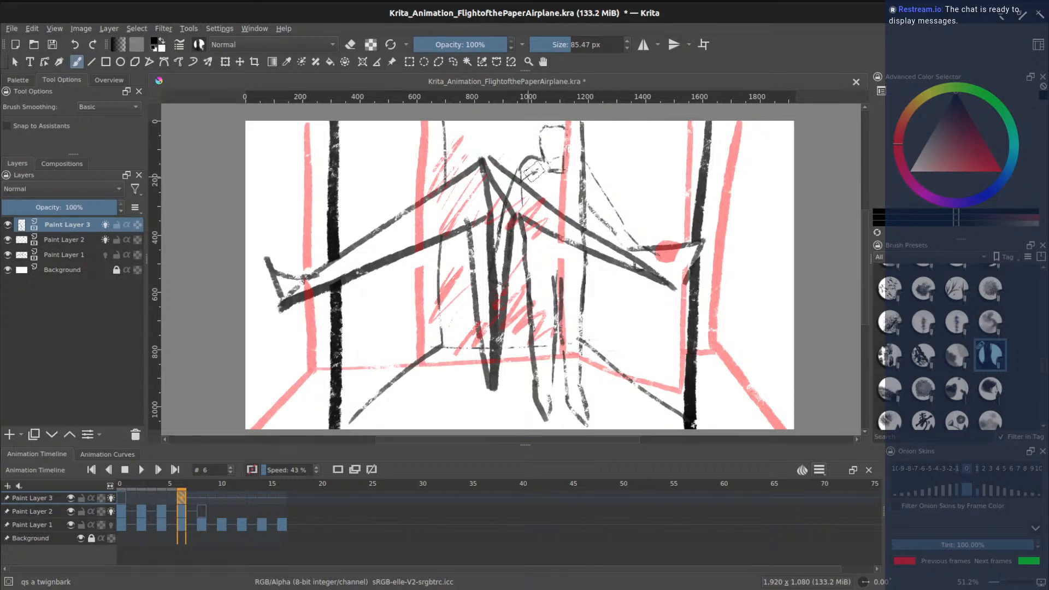
{"action": "mouse_move", "coordinate": [564, 163]}
{"action": "left_mouse_down"}
{"action": "mouse_move", "coordinate": [583, 163]}
{"action": "mouse_move", "coordinate": [602, 200]}
{"action": "left_mouse_up"}
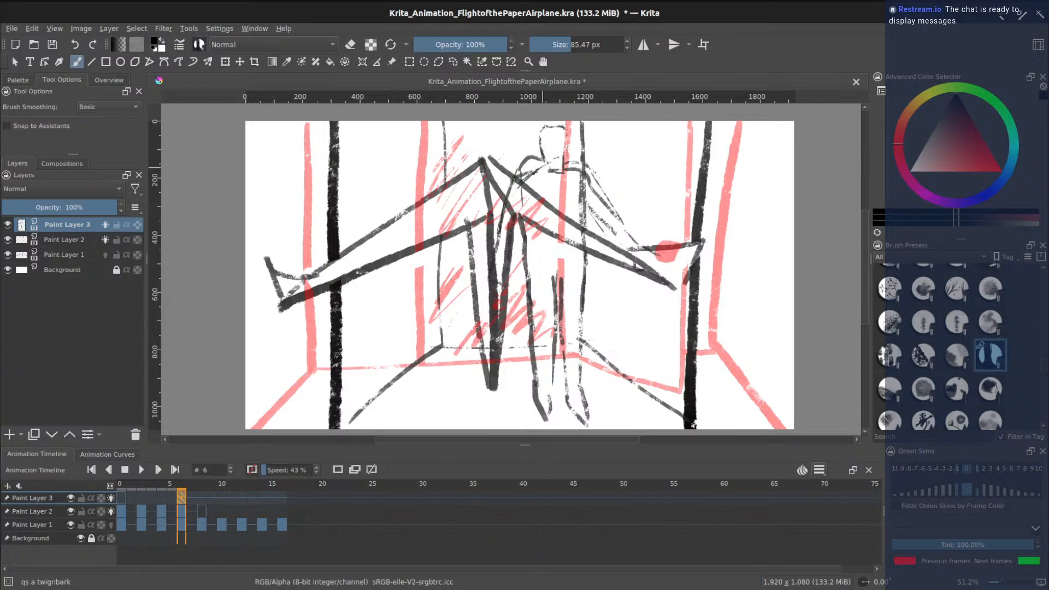
- Draw dark eye marks on the figure's head with the twig-bark brush
{"action": "scroll", "coordinate": [1040, 371], "scroll_direction": "up", "scroll_amount": 10}
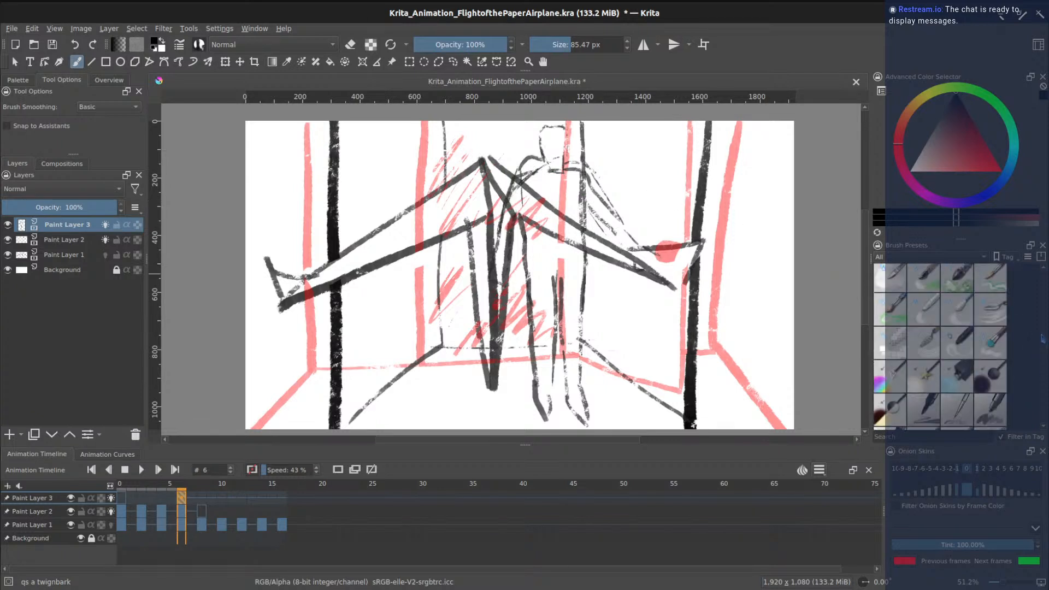
{"action": "left_click", "coordinate": [890, 281]}
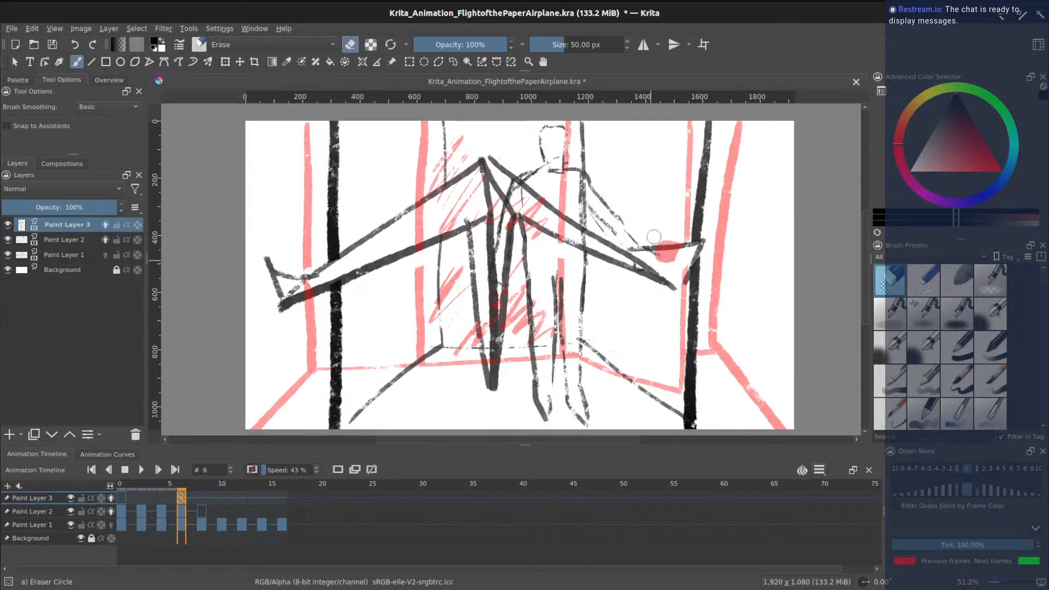
{"action": "left_click_drag", "start_coordinate": [1041, 285], "coordinate": [1041, 373]}
{"action": "left_click", "coordinate": [1001, 337]}
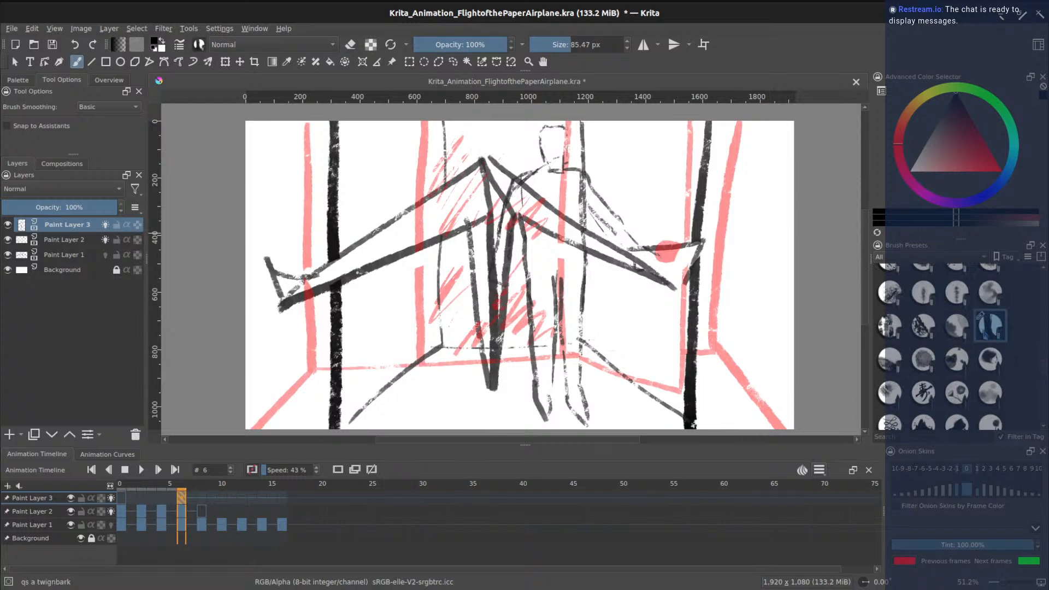
{"action": "left_click_drag", "start_coordinate": [545, 139], "coordinate": [566, 139]}
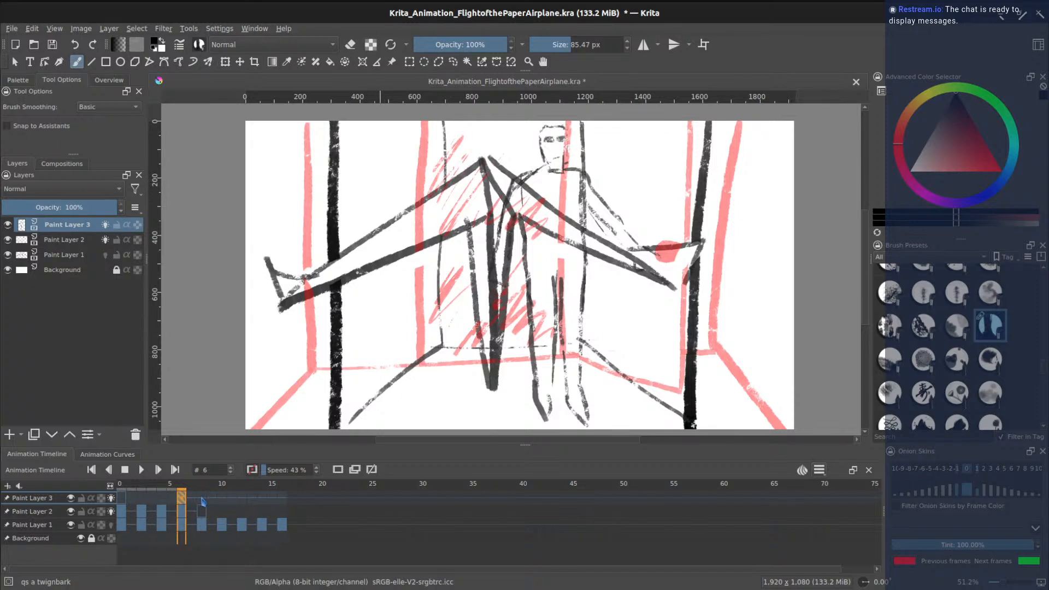
- Clear the figure drawing from frame 8 of Paint Layer 3 and save the document
{"action": "left_click", "coordinate": [202, 501]}
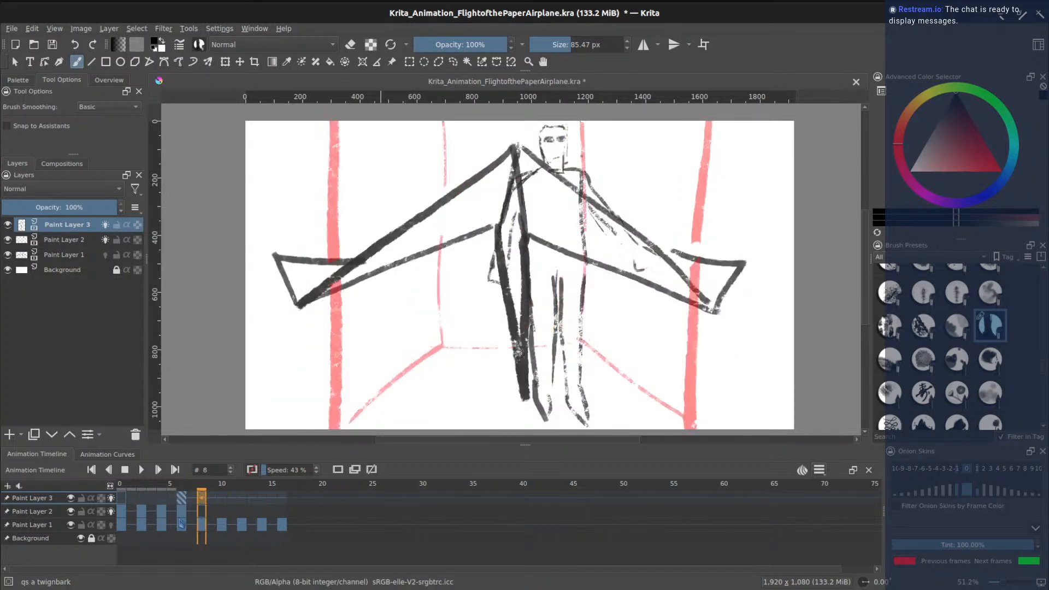
{"action": "left_click", "coordinate": [339, 470]}
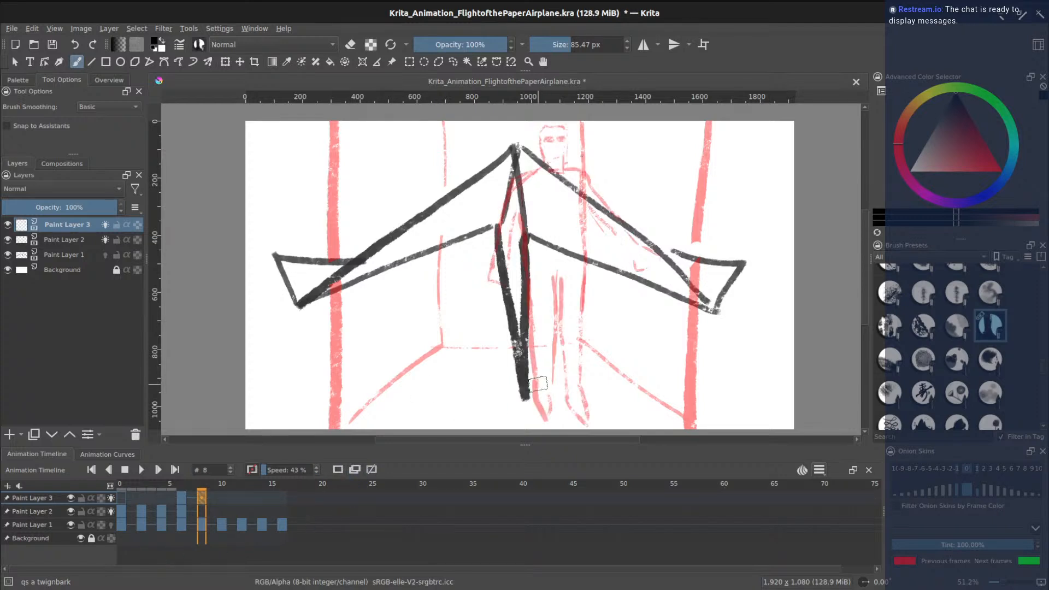
{"action": "key", "text": "ctrl+s"}
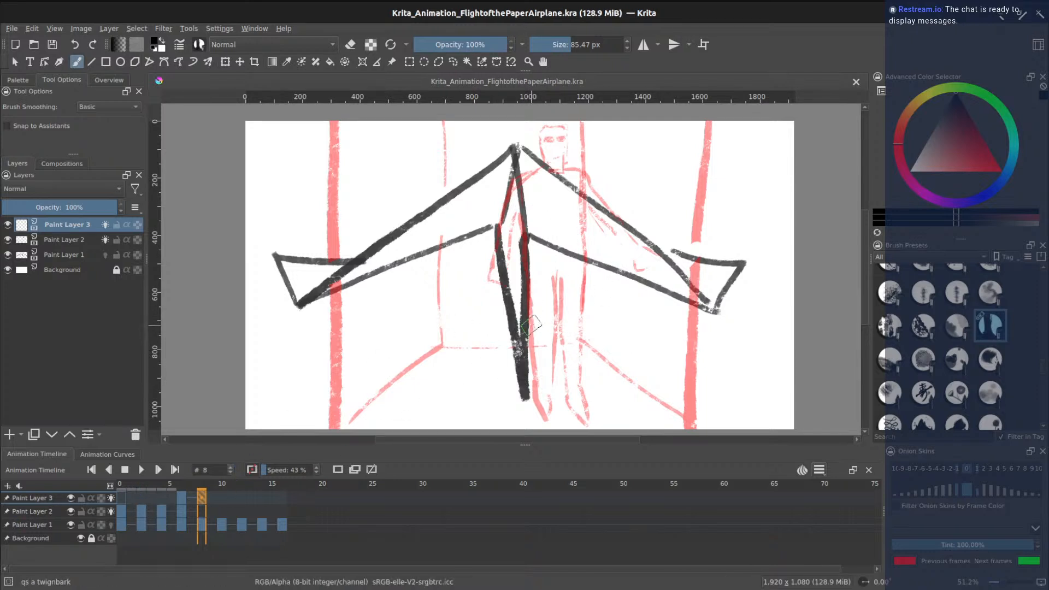
- Toggle onion skins on Paint Layers 1 and 2, comparing frame 6 with frame 8
{"action": "left_click", "coordinate": [110, 525]}
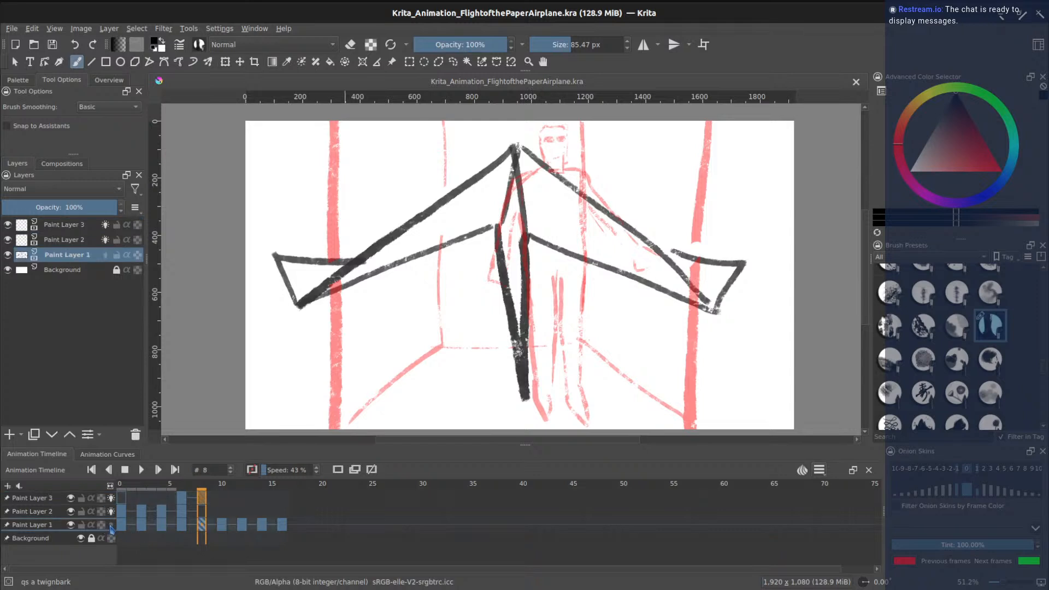
{"action": "left_click", "coordinate": [111, 528]}
{"action": "left_click", "coordinate": [111, 529]}
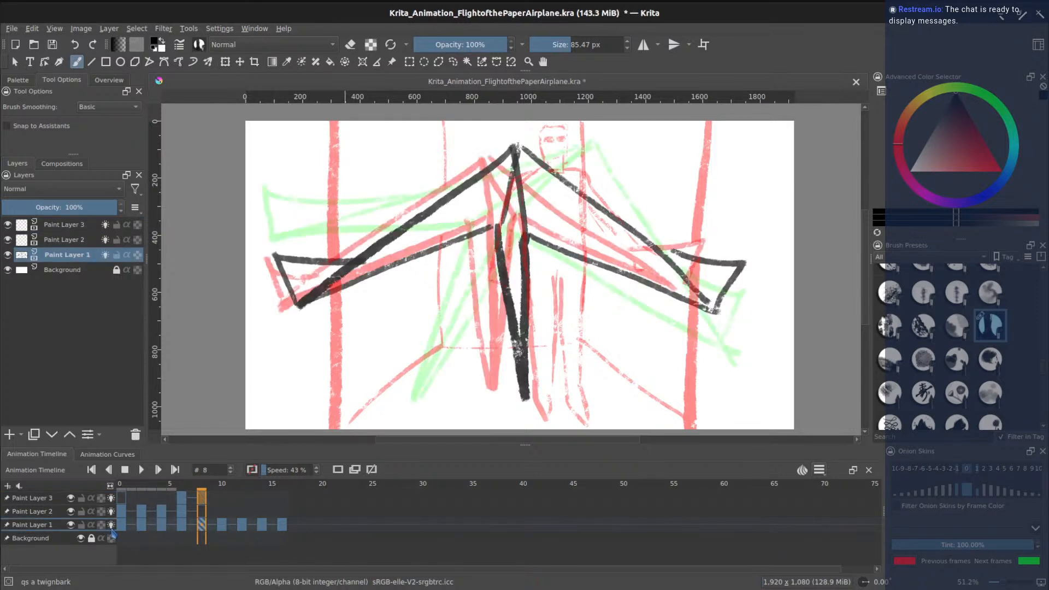
{"action": "left_click", "coordinate": [111, 528]}
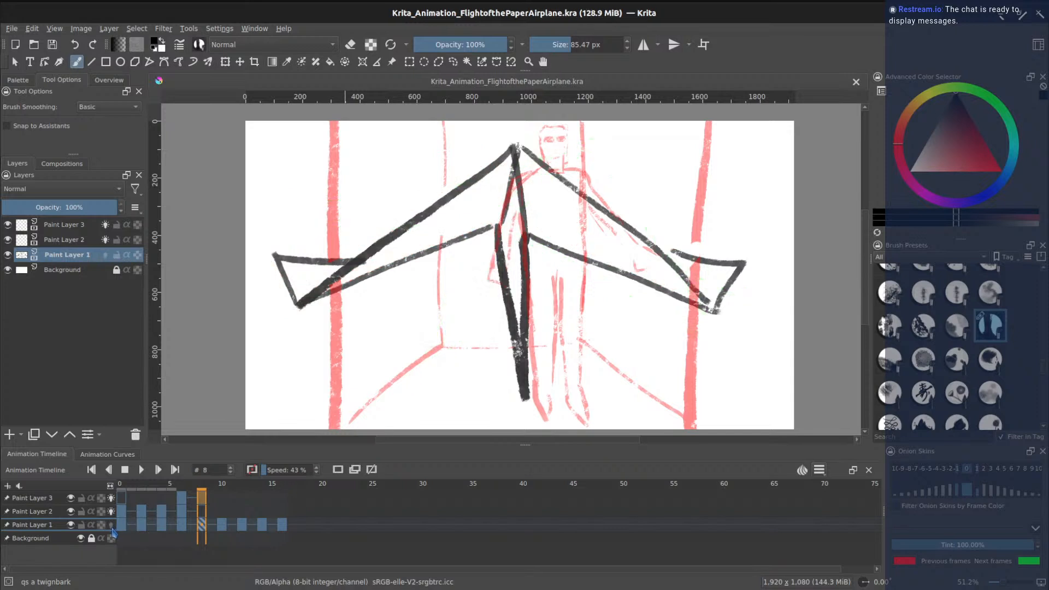
{"action": "left_click", "coordinate": [111, 512]}
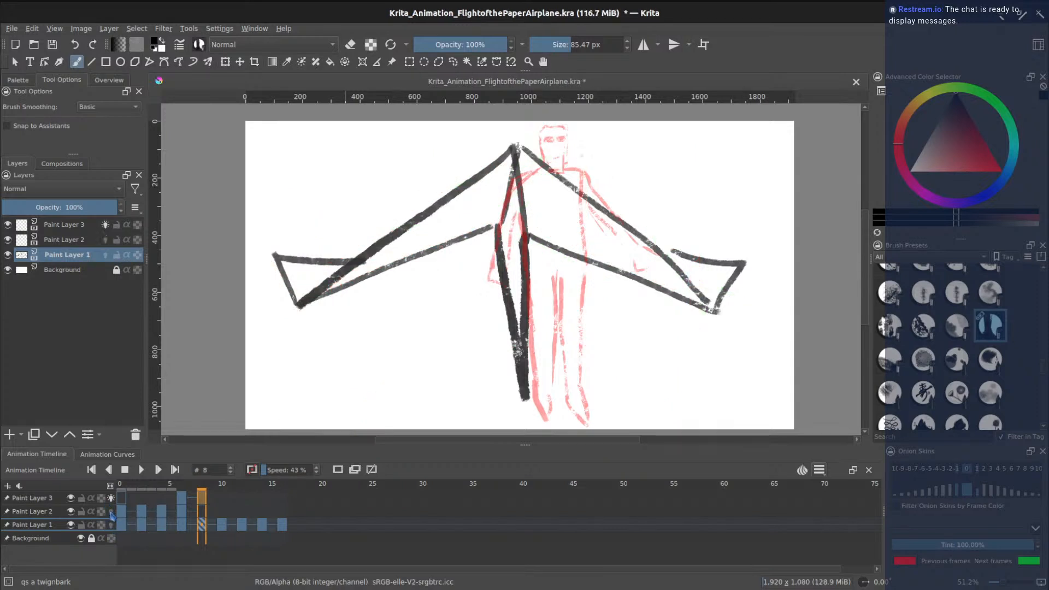
{"action": "left_click", "coordinate": [112, 512]}
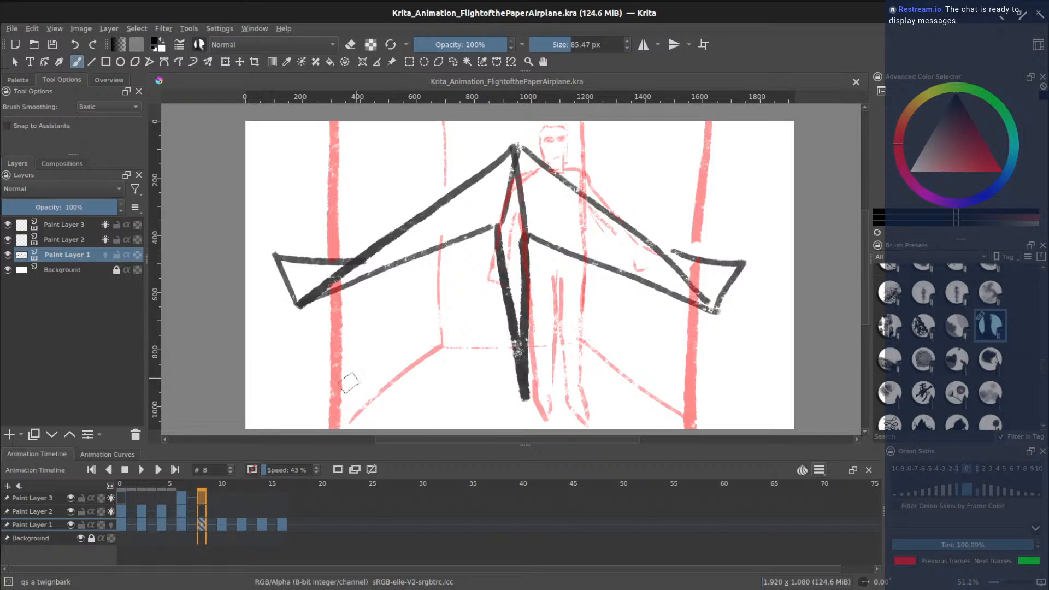
{"action": "left_click", "coordinate": [183, 502]}
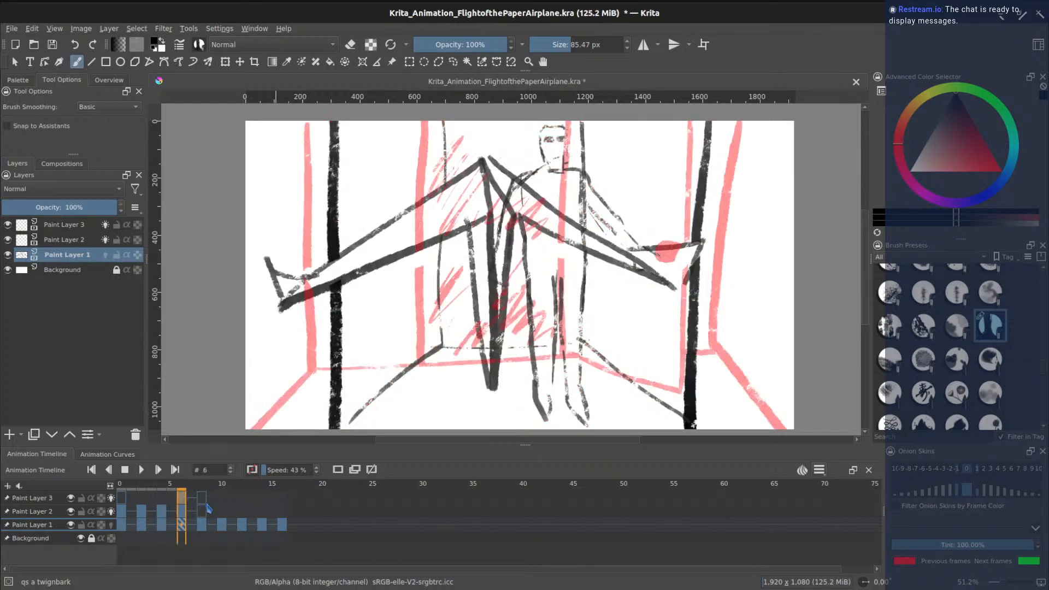
{"action": "left_click", "coordinate": [202, 498]}
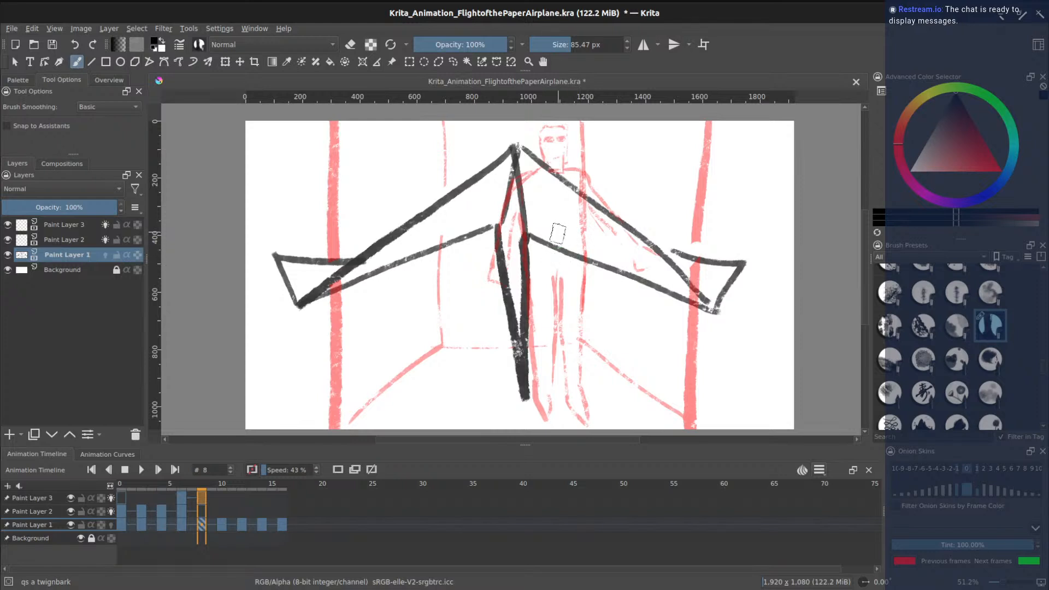
- Sketch both sides of the face, the nose and two eyes under the airplane wing
{"action": "mouse_move", "coordinate": [553, 247]}
{"action": "left_mouse_down"}
{"action": "mouse_move", "coordinate": [537, 345]}
{"action": "mouse_move", "coordinate": [548, 419]}
{"action": "left_mouse_up"}
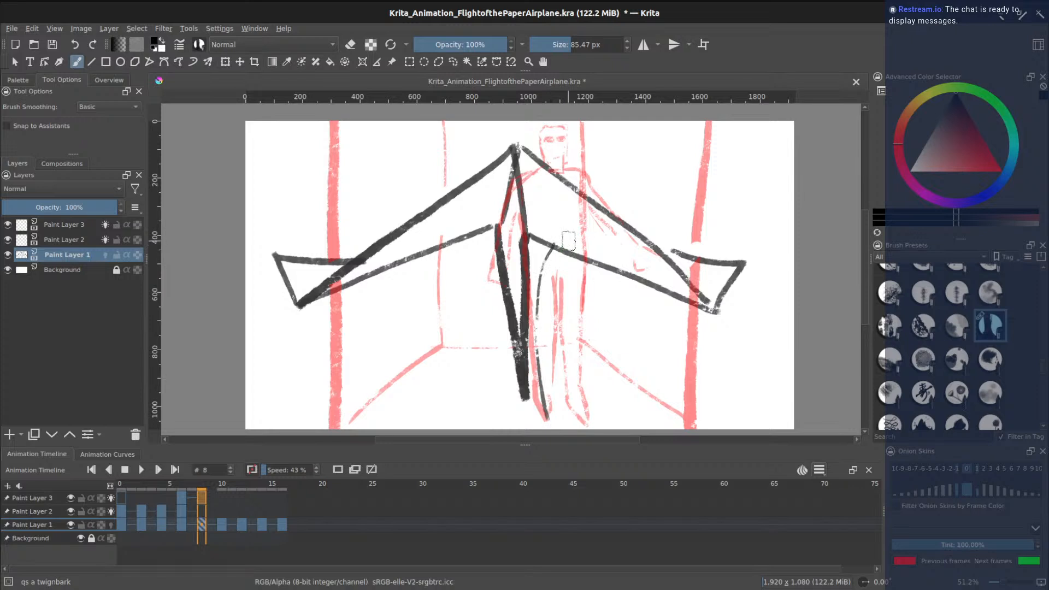
{"action": "left_click_drag", "start_coordinate": [687, 276], "coordinate": [668, 425]}
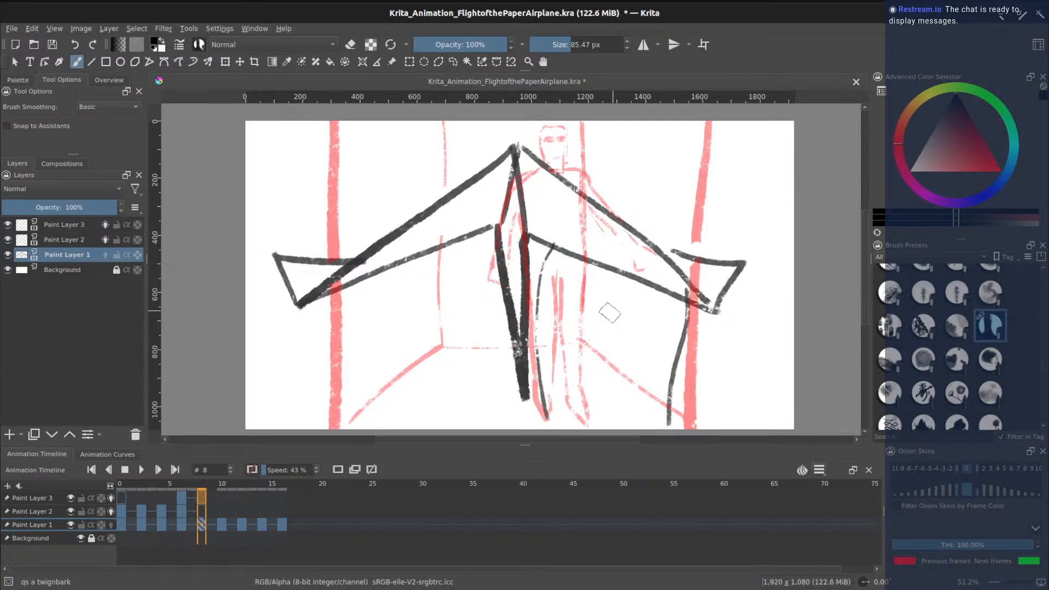
{"action": "left_click_drag", "start_coordinate": [596, 340], "coordinate": [618, 340]}
{"action": "mouse_move", "coordinate": [563, 295]}
{"action": "left_mouse_down"}
{"action": "mouse_move", "coordinate": [588, 301]}
{"action": "mouse_move", "coordinate": [589, 313]}
{"action": "left_mouse_up"}
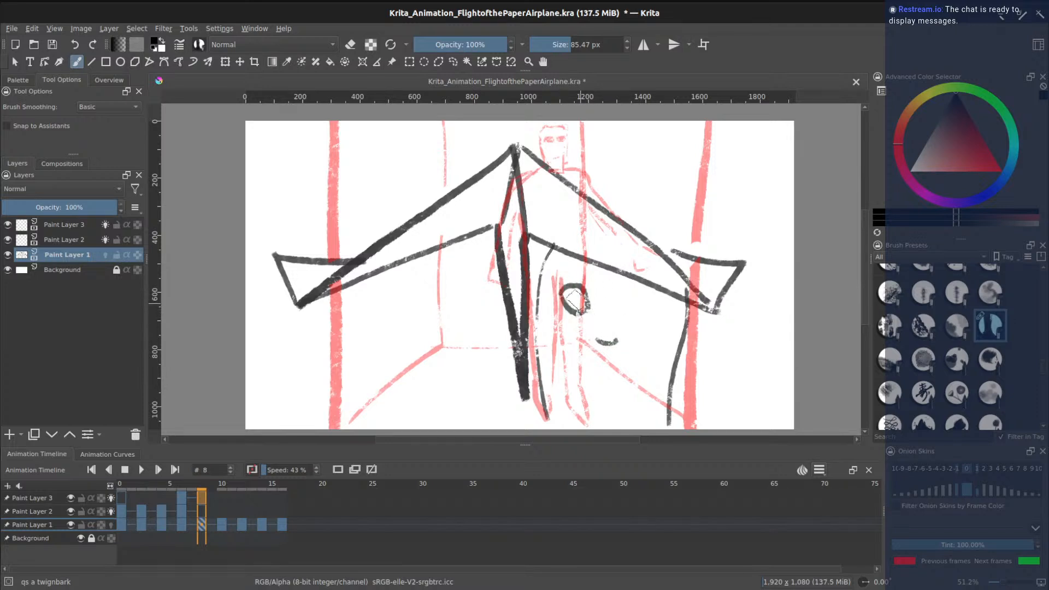
{"action": "mouse_move", "coordinate": [625, 305]}
{"action": "left_mouse_down"}
{"action": "mouse_move", "coordinate": [648, 296]}
{"action": "mouse_move", "coordinate": [670, 315]}
{"action": "left_mouse_up"}
{"action": "mouse_move", "coordinate": [629, 307]}
{"action": "left_mouse_down"}
{"action": "mouse_move", "coordinate": [668, 313]}
{"action": "mouse_move", "coordinate": [648, 300]}
{"action": "mouse_move", "coordinate": [666, 315]}
{"action": "mouse_move", "coordinate": [645, 311]}
{"action": "left_mouse_up"}
{"action": "key", "text": "ctrl+z"}
{"action": "key", "text": "ctrl+z"}
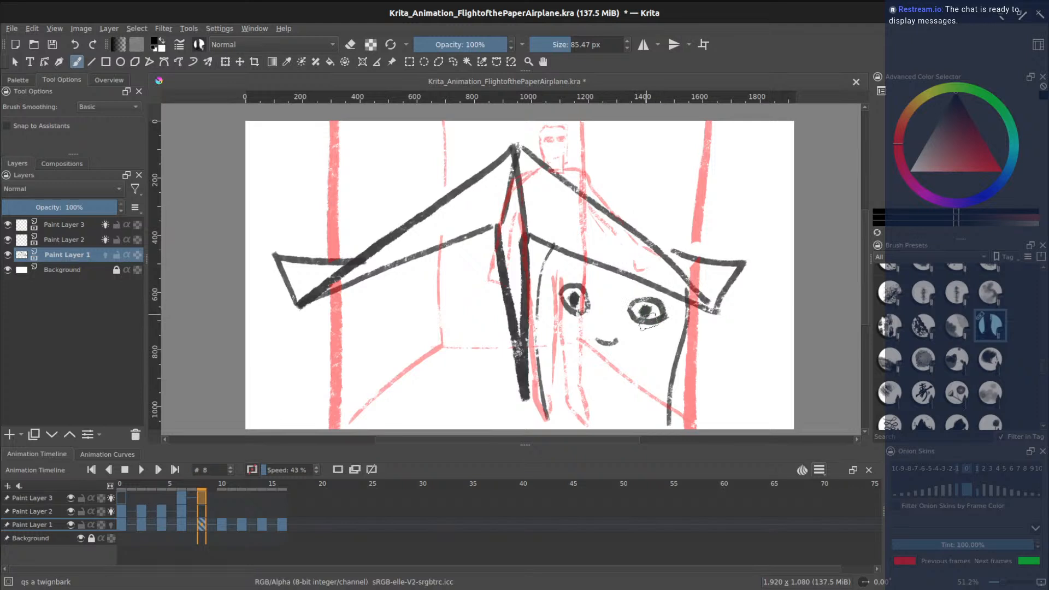
- Add the open oval mouth, reinforce both face lines, and draw the top of the head
{"action": "left_click_drag", "start_coordinate": [604, 393], "coordinate": [583, 384]}
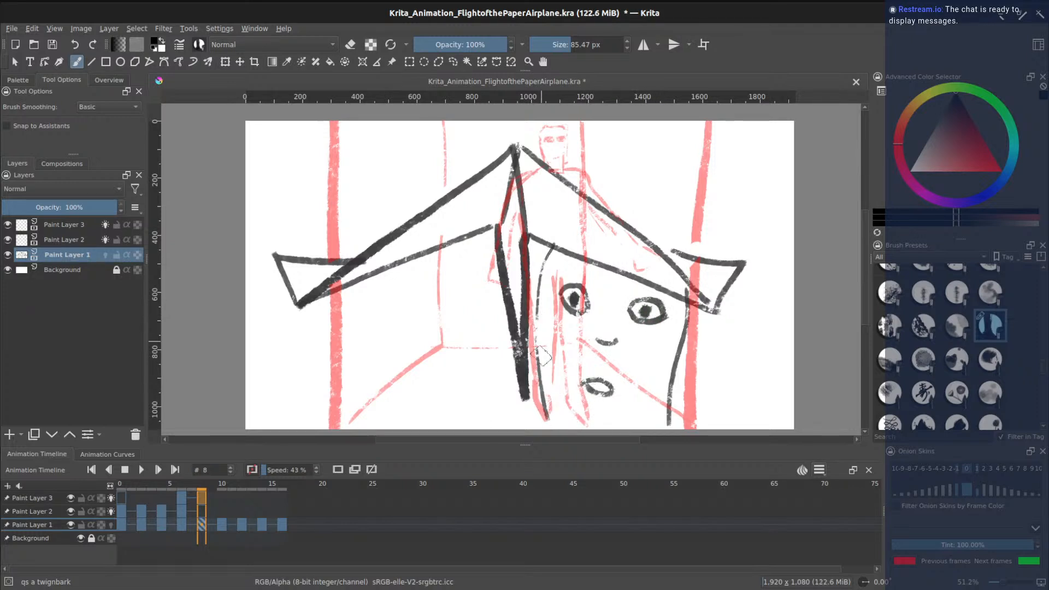
{"action": "left_click_drag", "start_coordinate": [687, 305], "coordinate": [673, 365]}
{"action": "left_click_drag", "start_coordinate": [546, 284], "coordinate": [536, 355]}
{"action": "key", "text": "ctrl+z"}
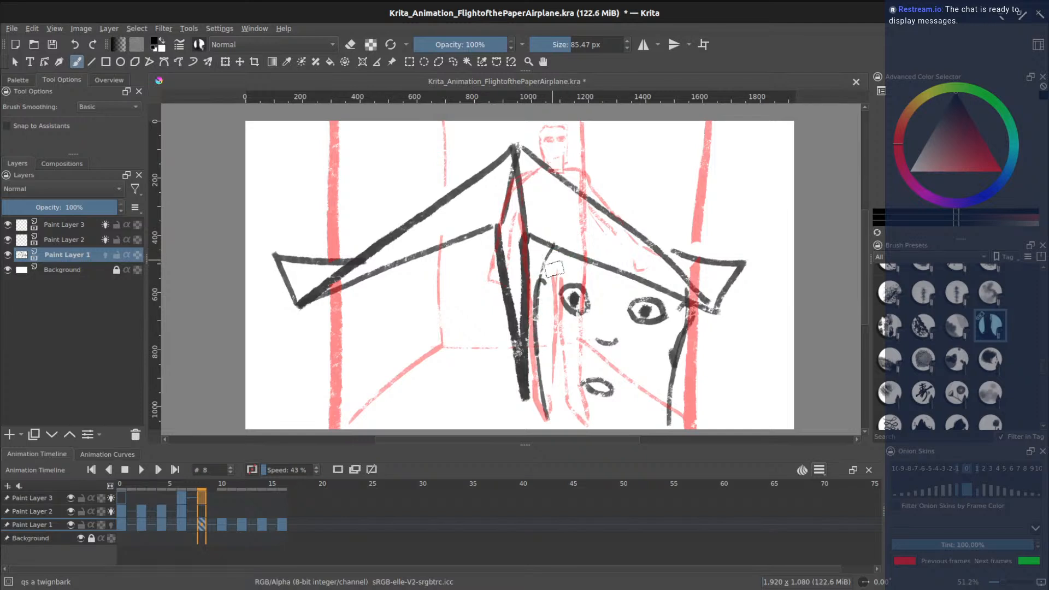
{"action": "left_click_drag", "start_coordinate": [546, 339], "coordinate": [554, 250]}
{"action": "left_click_drag", "start_coordinate": [666, 356], "coordinate": [670, 330]}
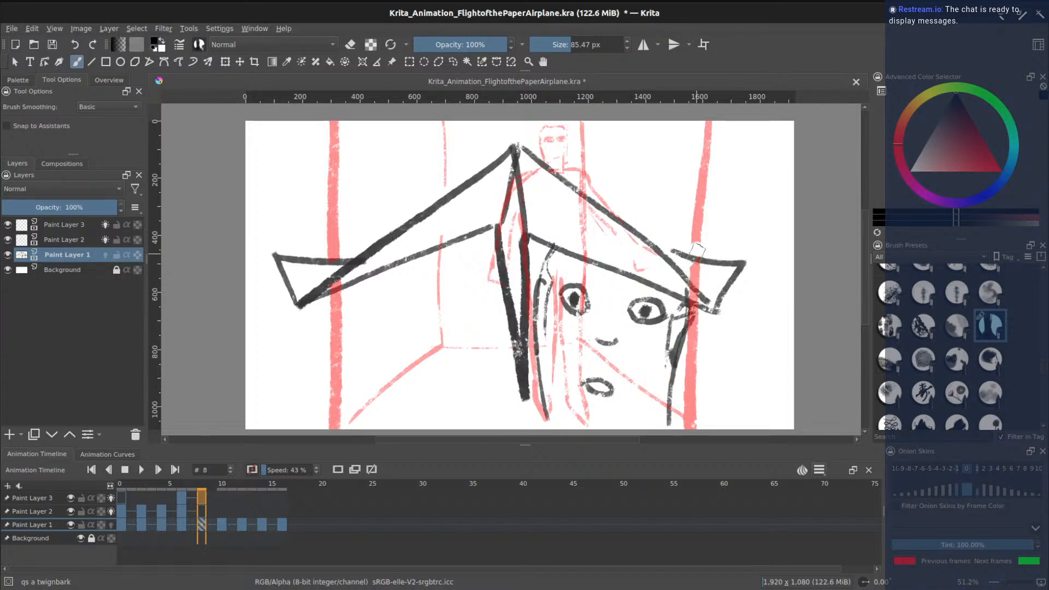
{"action": "left_click_drag", "start_coordinate": [626, 219], "coordinate": [690, 258]}
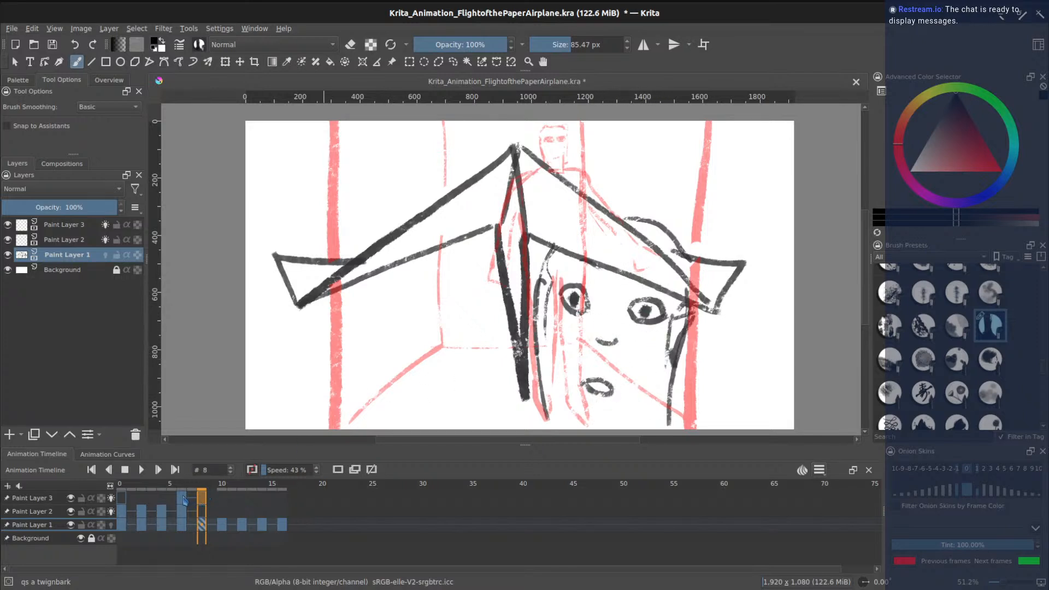
{"action": "left_click", "coordinate": [183, 499]}
{"action": "left_click", "coordinate": [207, 509]}
{"action": "left_click", "coordinate": [222, 498]}
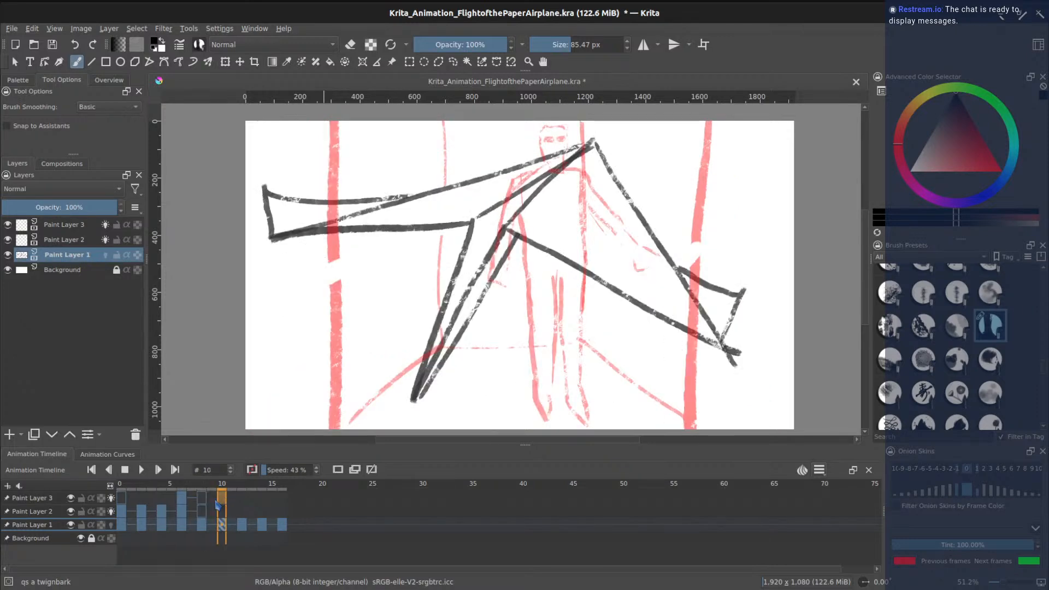
{"action": "left_click", "coordinate": [203, 499]}
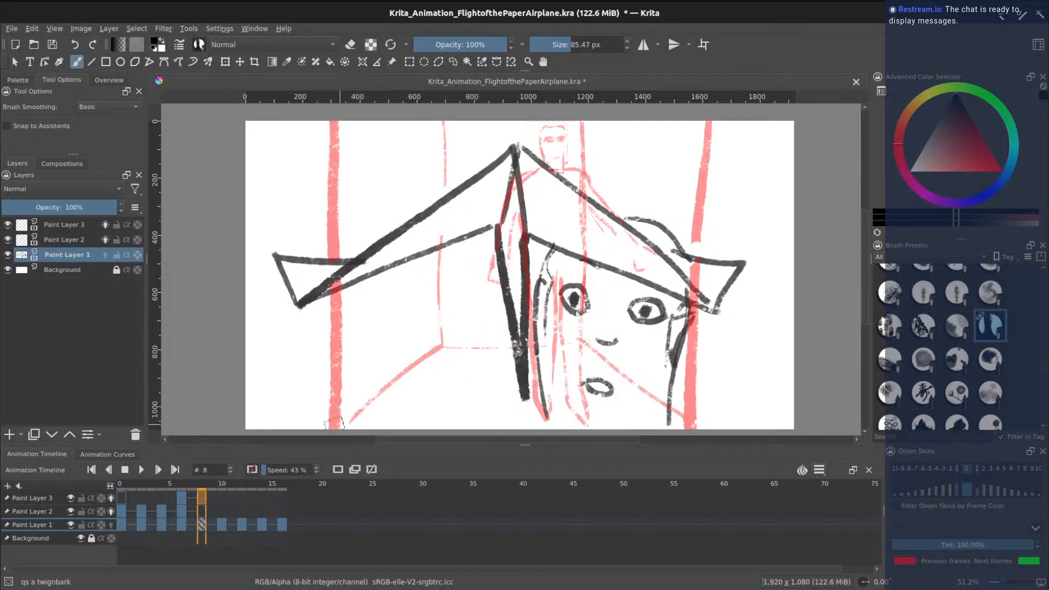
{"action": "mouse_move", "coordinate": [300, 422]}
{"action": "left_mouse_down"}
{"action": "mouse_move", "coordinate": [377, 389]}
{"action": "mouse_move", "coordinate": [515, 392]}
{"action": "left_mouse_up"}
{"action": "key", "text": "ctrl+z"}
{"action": "left_click", "coordinate": [202, 513]}
{"action": "key", "text": "ctrl+z"}
{"action": "left_click", "coordinate": [185, 501]}
{"action": "left_click", "coordinate": [203, 501]}
{"action": "left_click", "coordinate": [186, 503]}
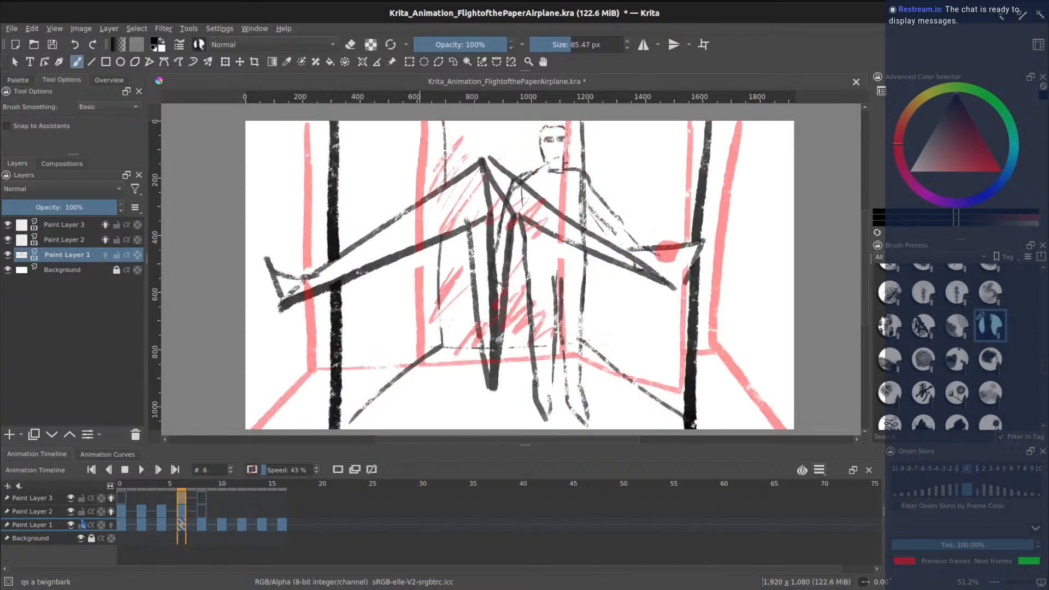
{"action": "left_click", "coordinate": [45, 500]}
{"action": "left_click", "coordinate": [201, 501]}
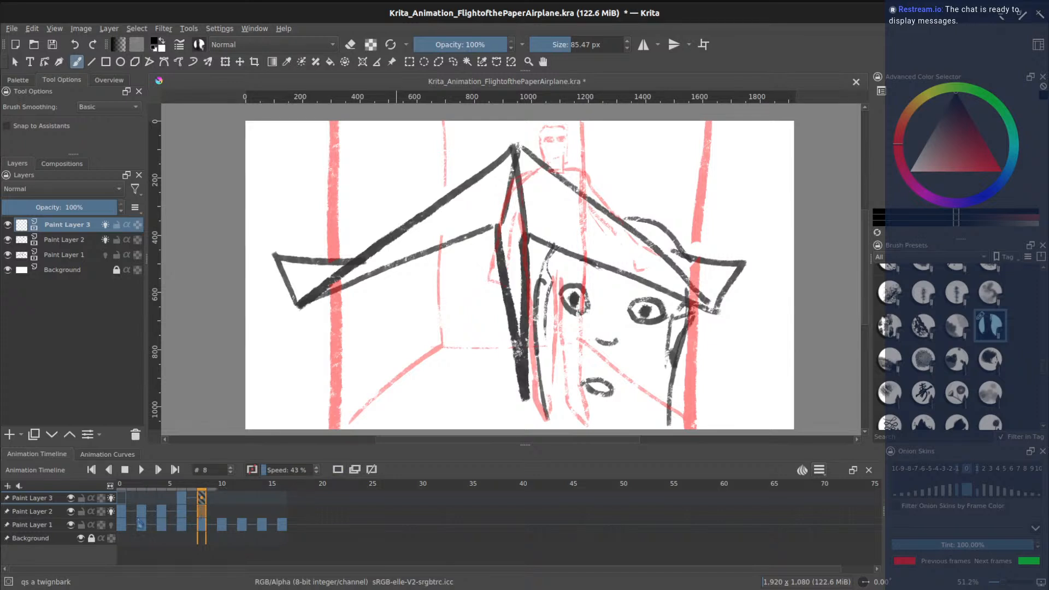
- On Paint Layer 2, draw the floor edges, wall corners, ceiling line and doorway frame behind the face
{"action": "left_click", "coordinate": [50, 517]}
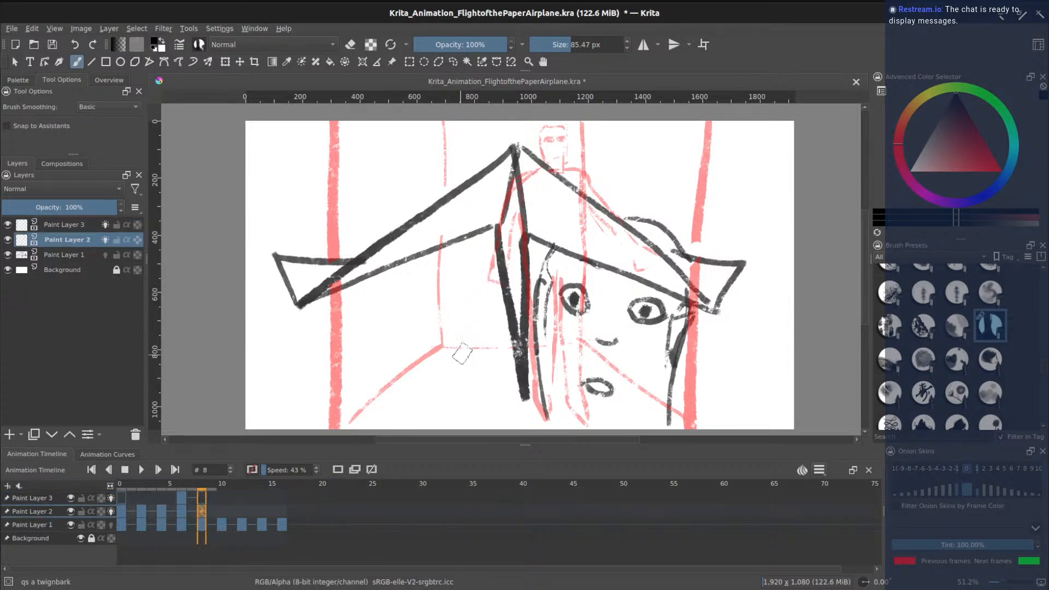
{"action": "mouse_move", "coordinate": [541, 392]}
{"action": "left_mouse_down"}
{"action": "mouse_move", "coordinate": [393, 392]}
{"action": "mouse_move", "coordinate": [287, 429]}
{"action": "left_mouse_up"}
{"action": "left_click_drag", "start_coordinate": [676, 394], "coordinate": [753, 429]}
{"action": "left_click_drag", "start_coordinate": [382, 395], "coordinate": [385, 271]}
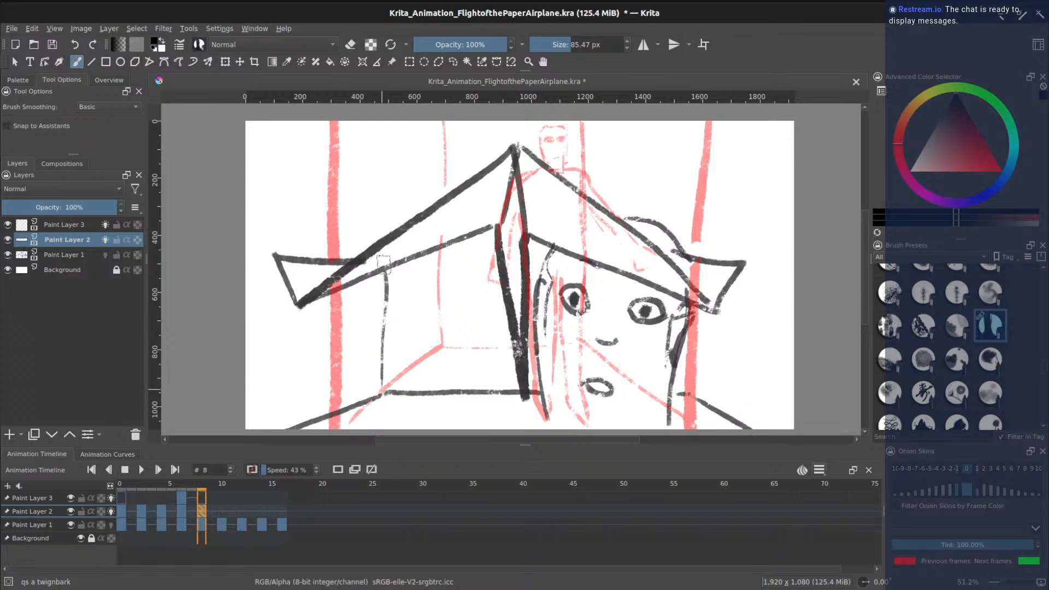
{"action": "mouse_move", "coordinate": [385, 232]}
{"action": "left_mouse_down"}
{"action": "mouse_move", "coordinate": [381, 154]}
{"action": "mouse_move", "coordinate": [350, 121]}
{"action": "mouse_move", "coordinate": [522, 133]}
{"action": "left_mouse_up"}
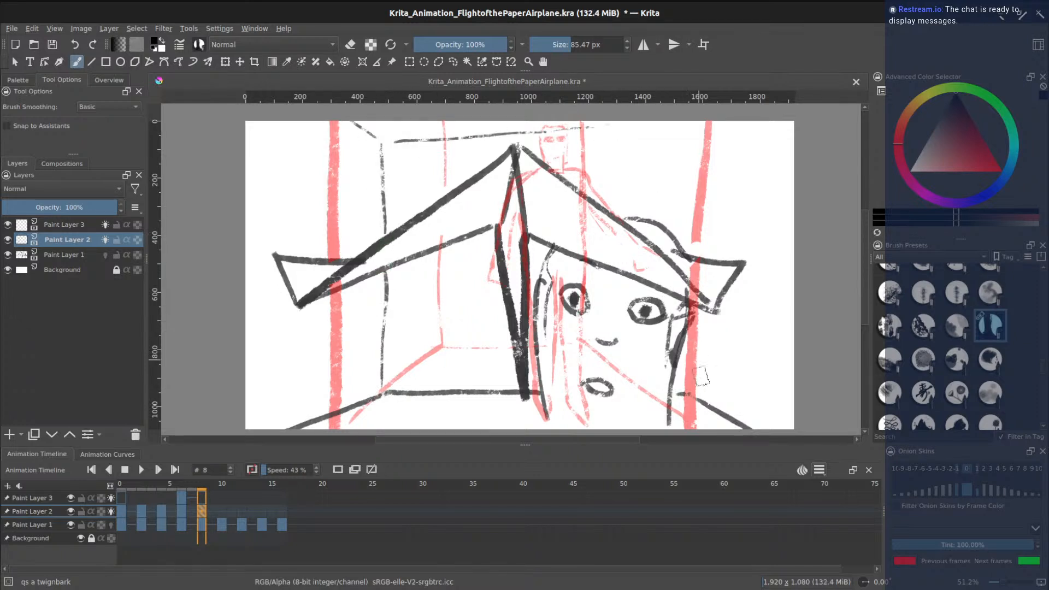
{"action": "left_click_drag", "start_coordinate": [695, 241], "coordinate": [692, 121]}
{"action": "left_click_drag", "start_coordinate": [593, 127], "coordinate": [683, 121]}
{"action": "left_click_drag", "start_coordinate": [459, 241], "coordinate": [458, 313]}
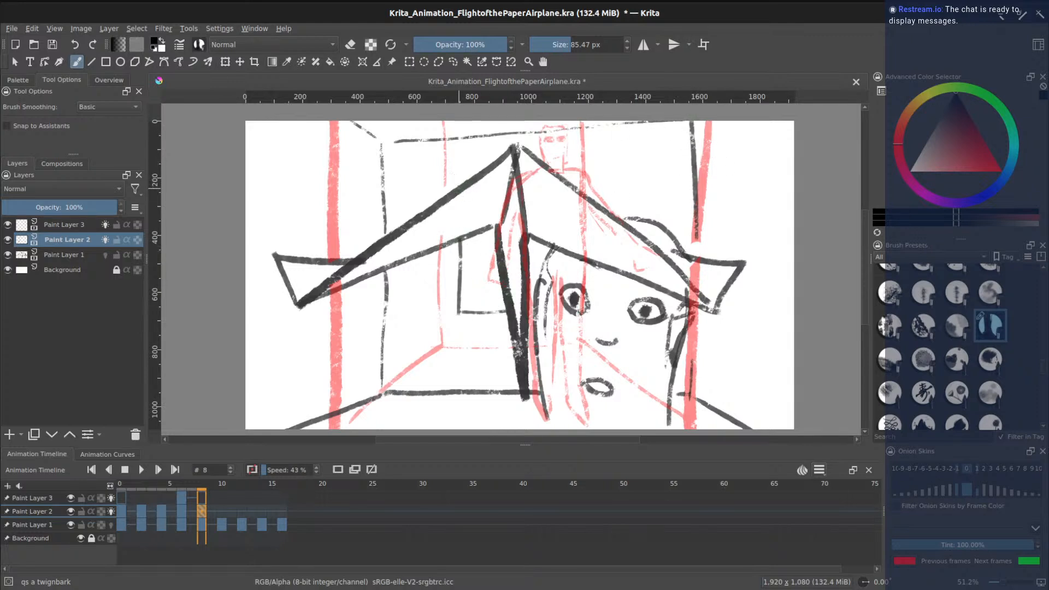
{"action": "left_click_drag", "start_coordinate": [594, 161], "coordinate": [595, 202]}
{"action": "left_click_drag", "start_coordinate": [595, 159], "coordinate": [565, 167]}
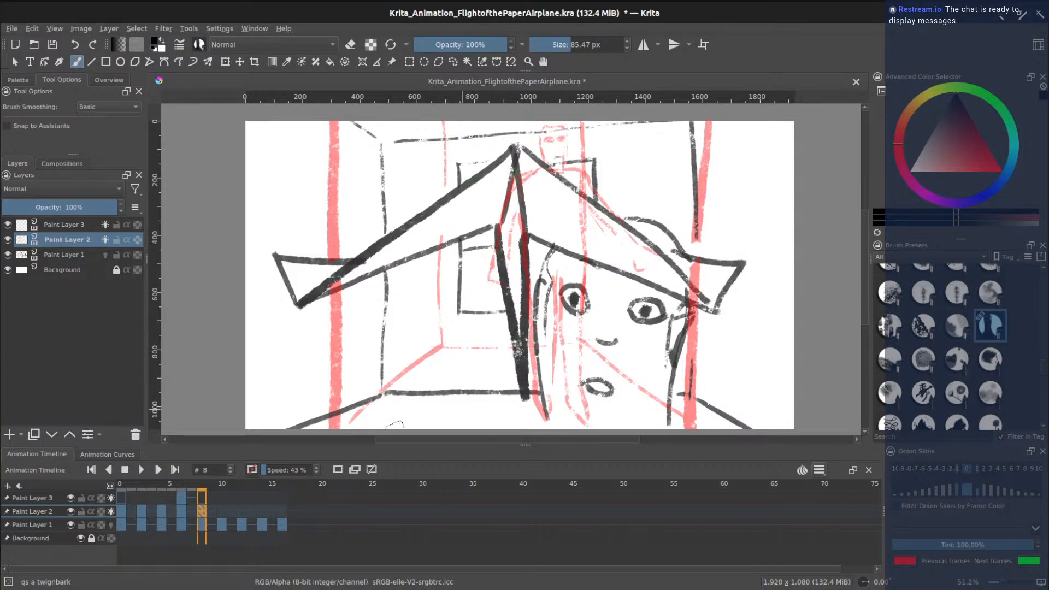
- Turn off onion skins and step through frames 8, 9 and 10 to compare the drawings
{"action": "left_click", "coordinate": [221, 510]}
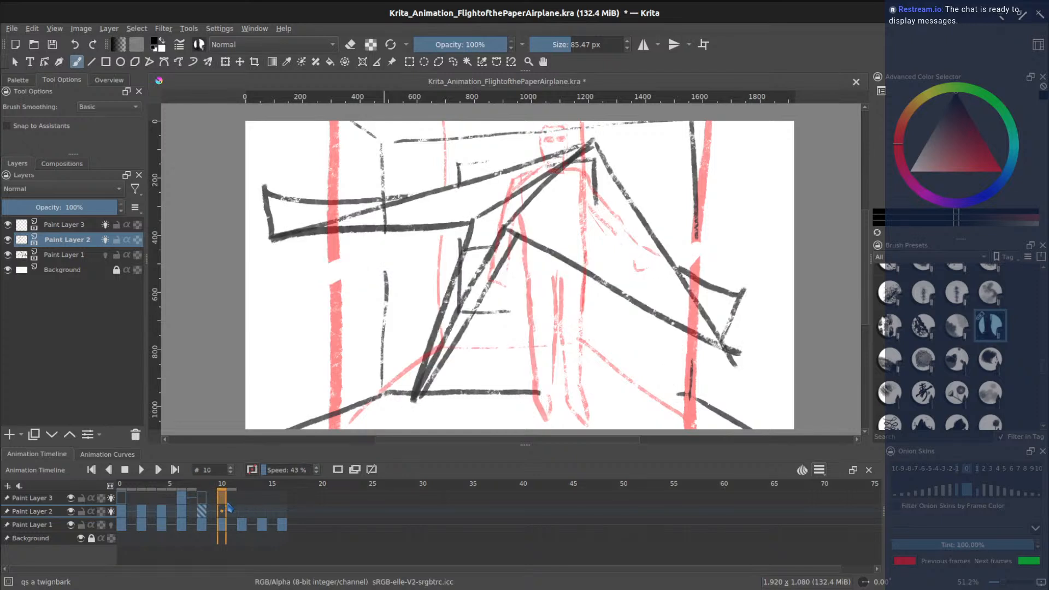
{"action": "left_click", "coordinate": [224, 512]}
{"action": "left_click", "coordinate": [338, 470]}
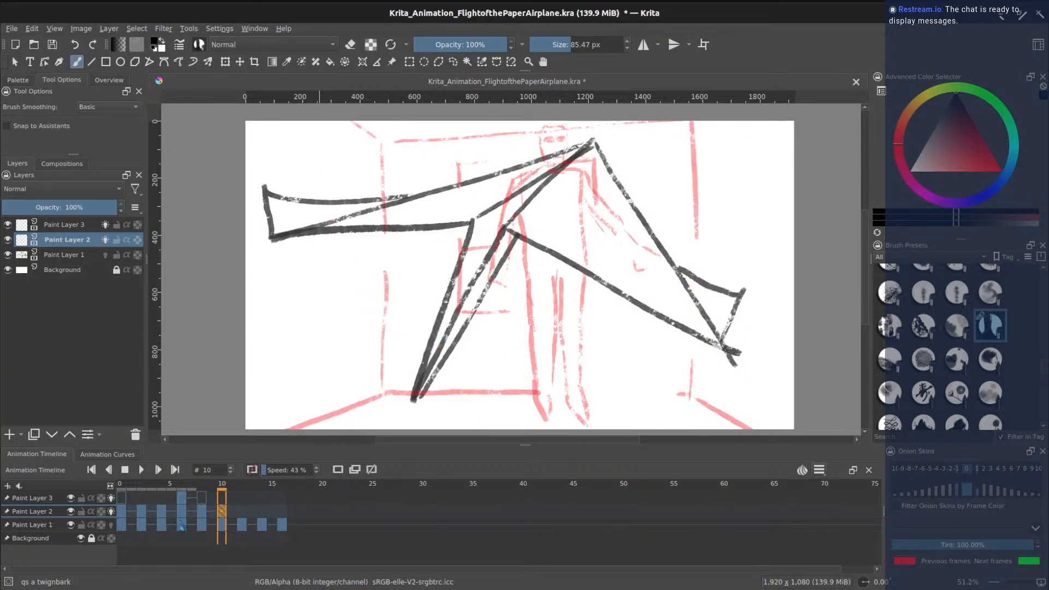
{"action": "left_click", "coordinate": [202, 509]}
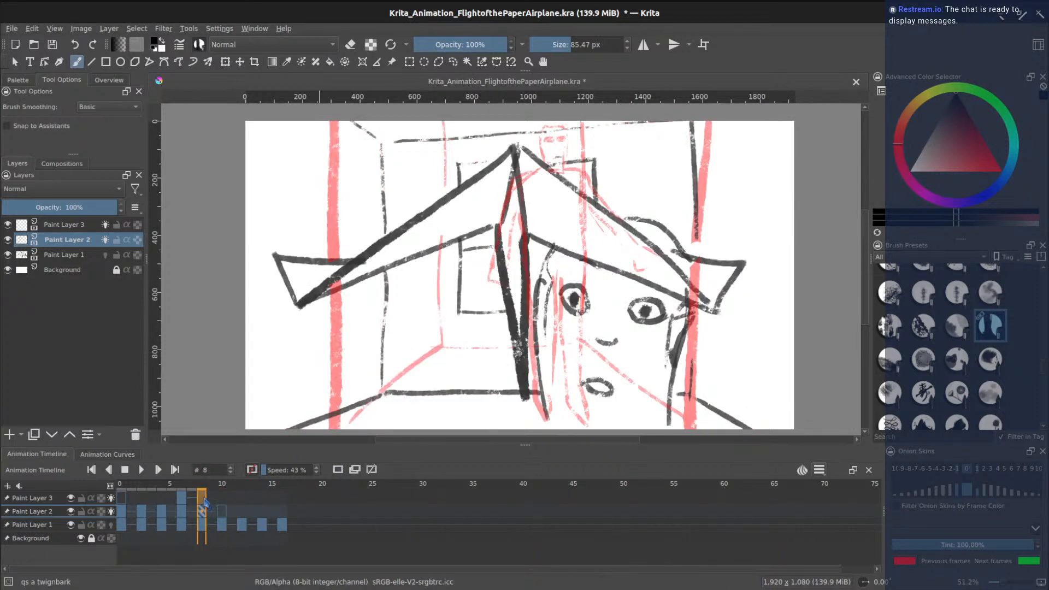
{"action": "left_click", "coordinate": [211, 500]}
{"action": "left_click", "coordinate": [223, 512]}
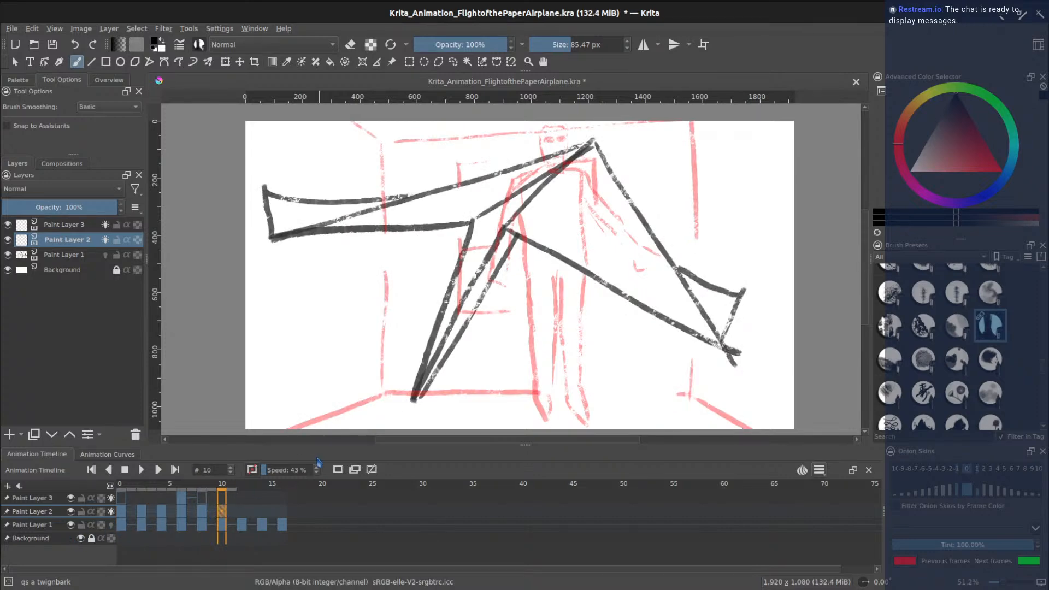
{"action": "left_click", "coordinate": [200, 500]}
{"action": "left_click", "coordinate": [221, 499]}
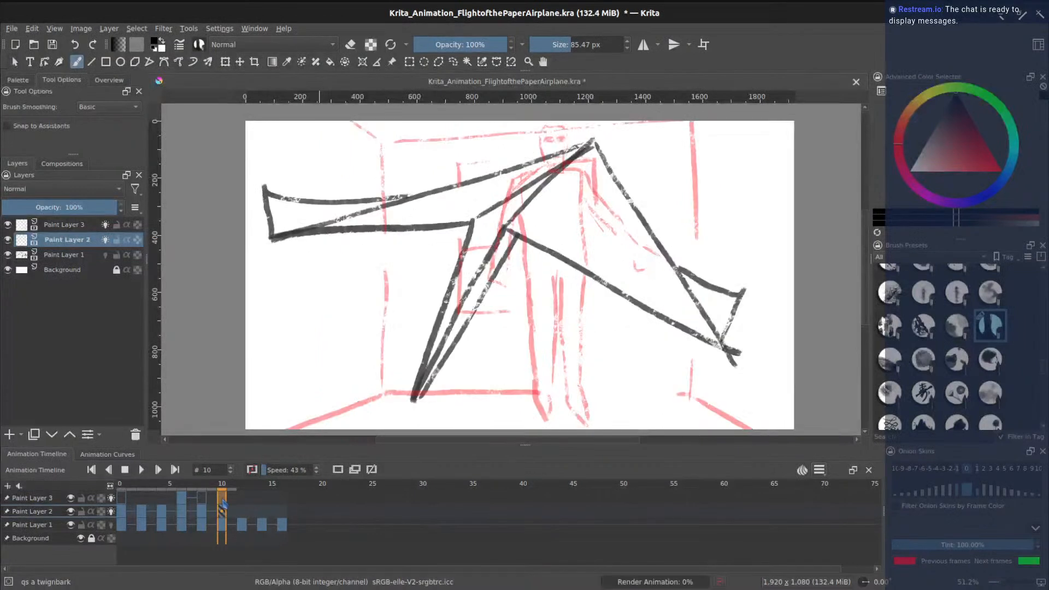
- Turn off Paint Layer 2's onion skins and hide Paint Layers 2 and 1
{"action": "left_click", "coordinate": [111, 512]}
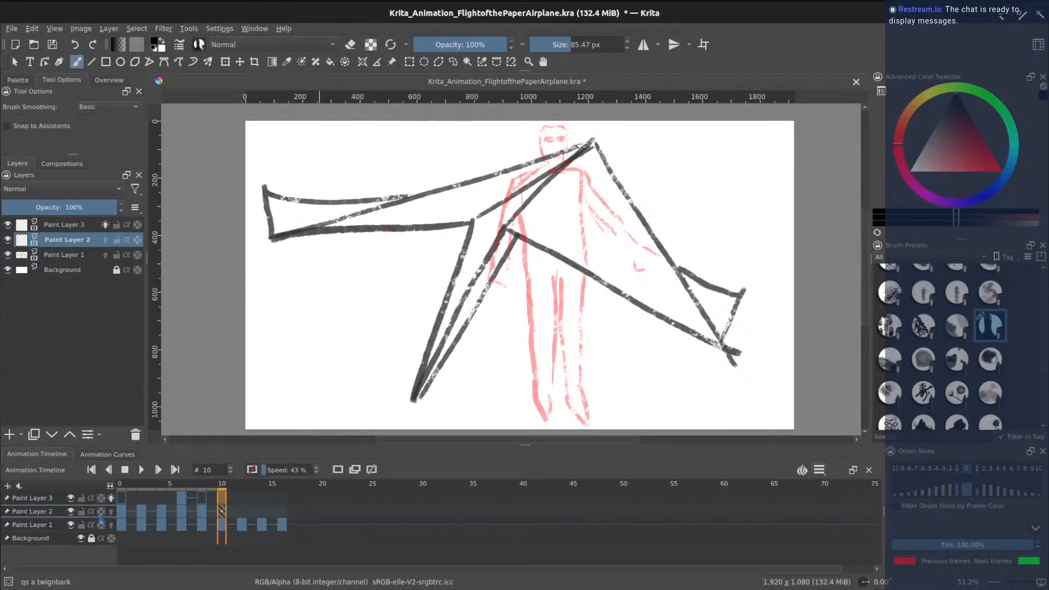
{"action": "left_click", "coordinate": [71, 512]}
{"action": "left_click", "coordinate": [71, 525]}
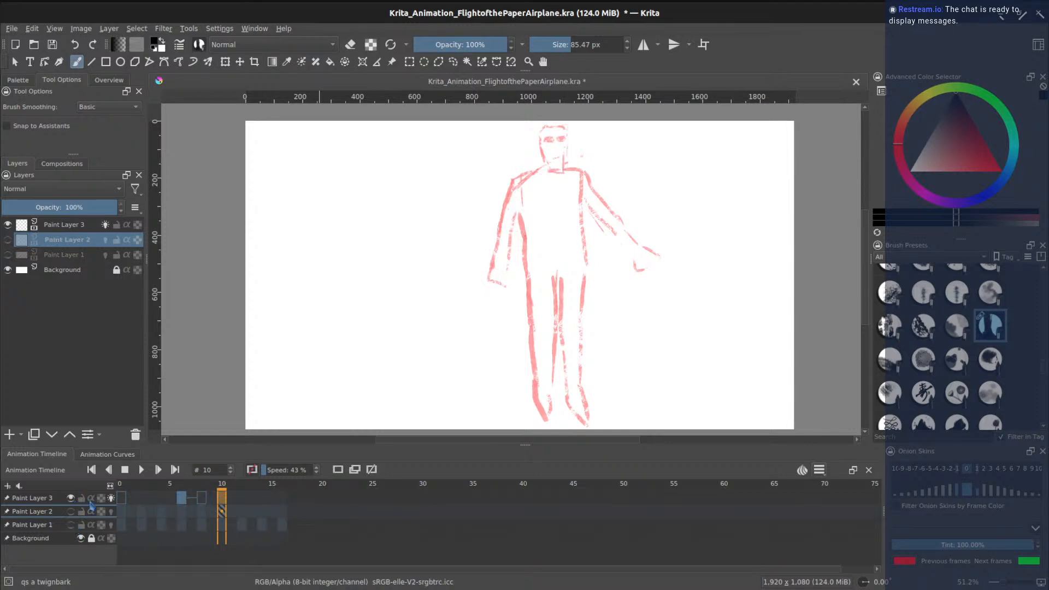
- Hide Paint Layer 3, show Paint Layer 2 with onion skins, and review frames 6 to 10
{"action": "left_click", "coordinate": [71, 498]}
{"action": "left_click", "coordinate": [71, 512]}
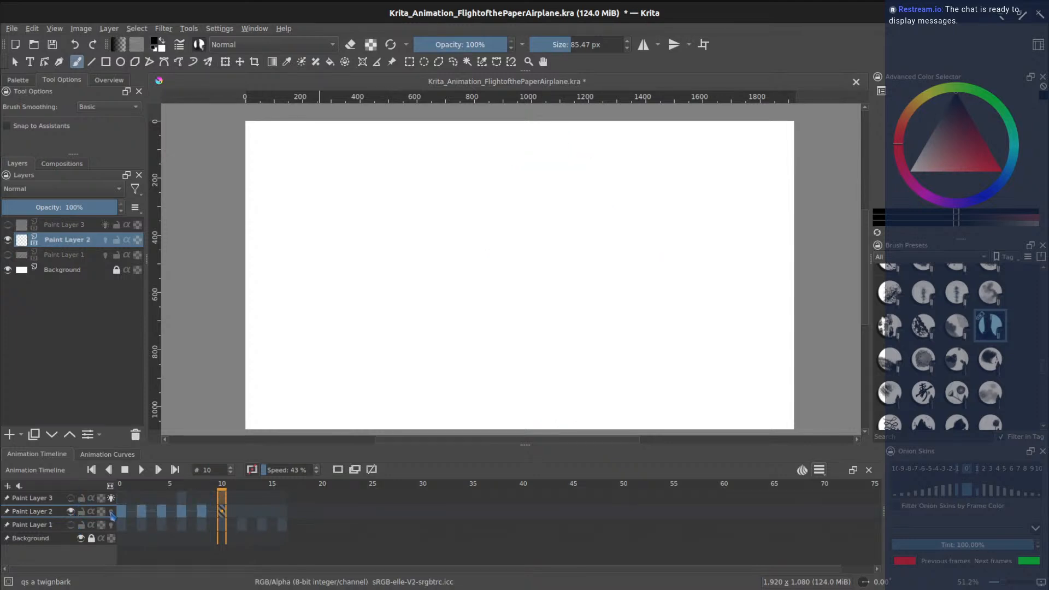
{"action": "left_click", "coordinate": [112, 512]}
{"action": "left_click", "coordinate": [205, 512]}
{"action": "left_click", "coordinate": [224, 515]}
{"action": "left_click", "coordinate": [202, 512]}
{"action": "left_click", "coordinate": [182, 513]}
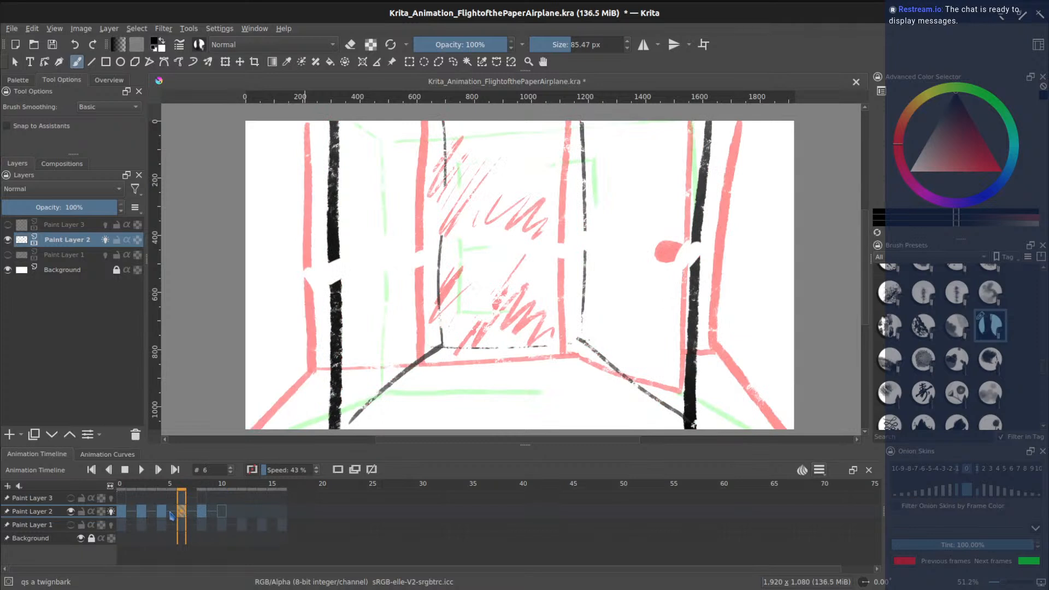
{"action": "left_click", "coordinate": [111, 512]}
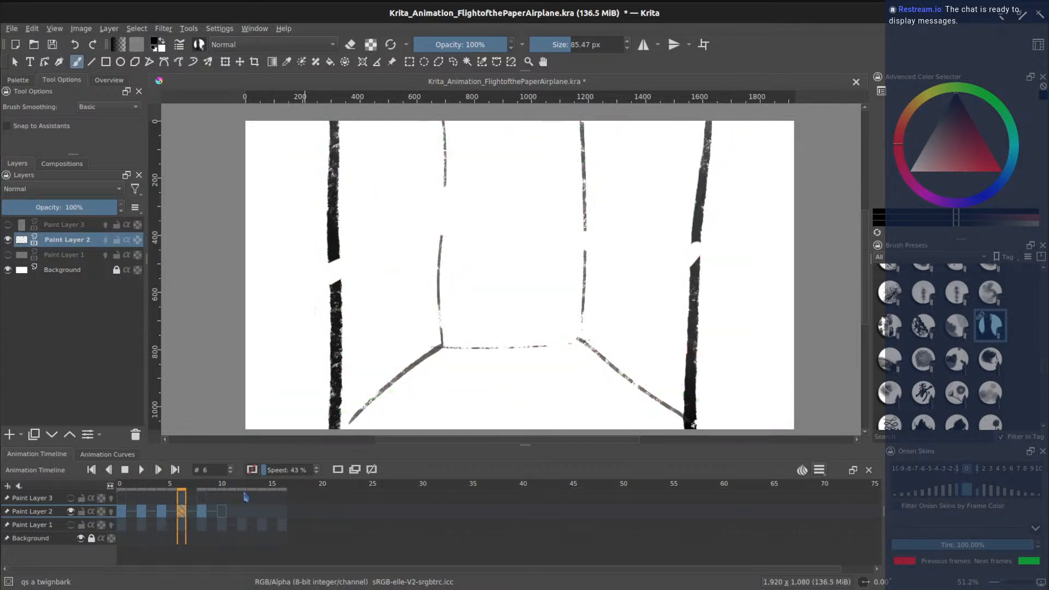
- Save, play back the animation, then return to blank frame 10 with onion skins on
{"action": "key", "text": "ctrl+s"}
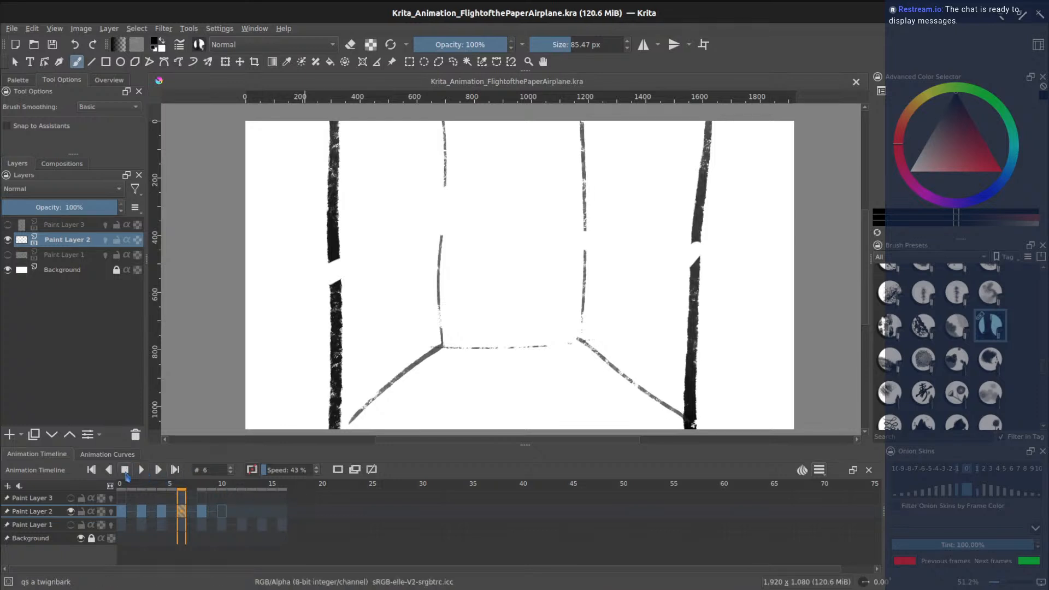
{"action": "left_click", "coordinate": [142, 471]}
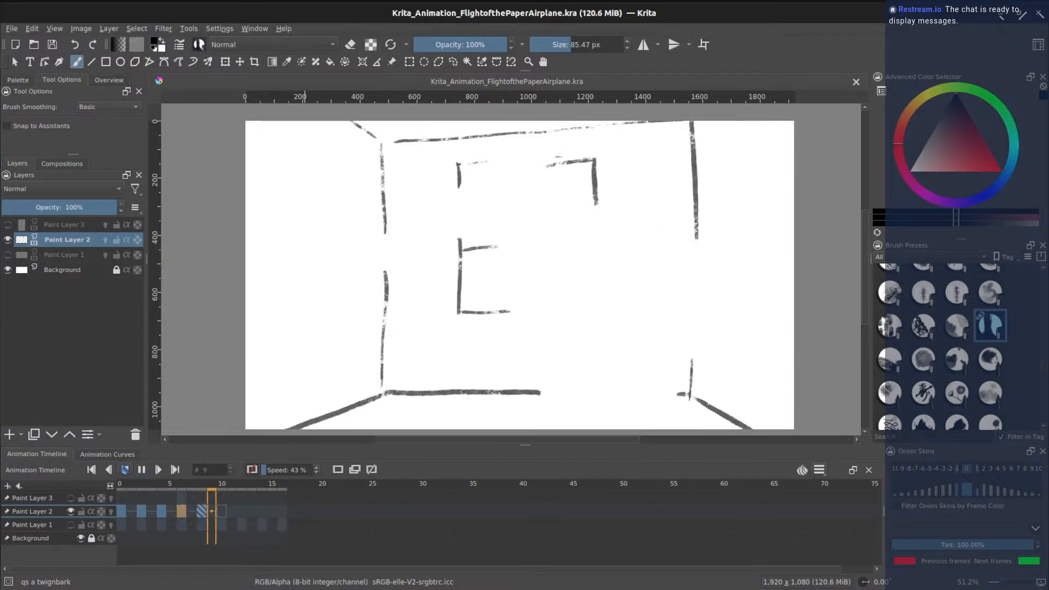
{"action": "left_click", "coordinate": [126, 471]}
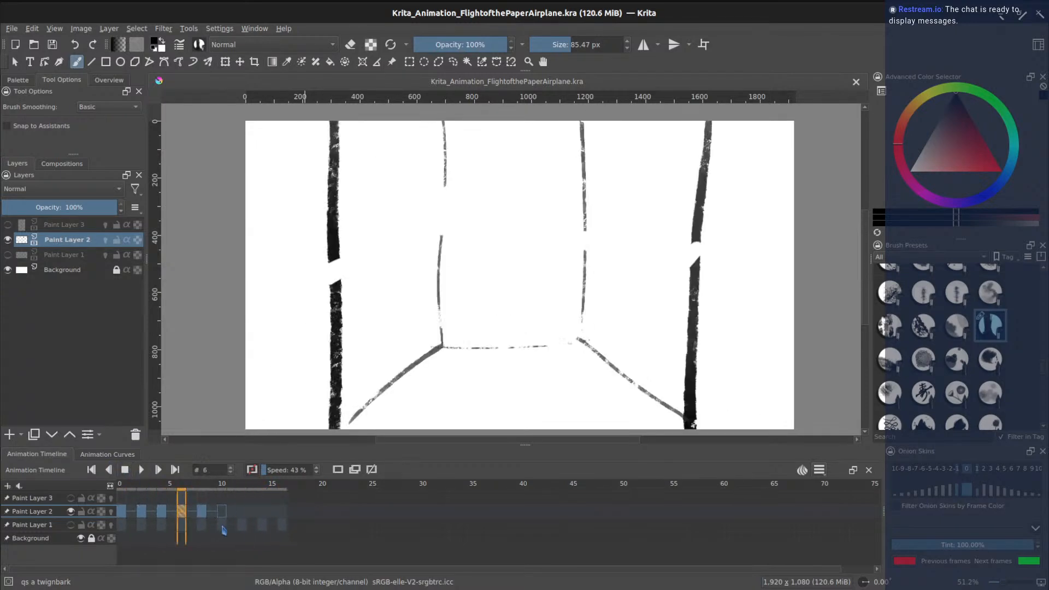
{"action": "left_click", "coordinate": [224, 513]}
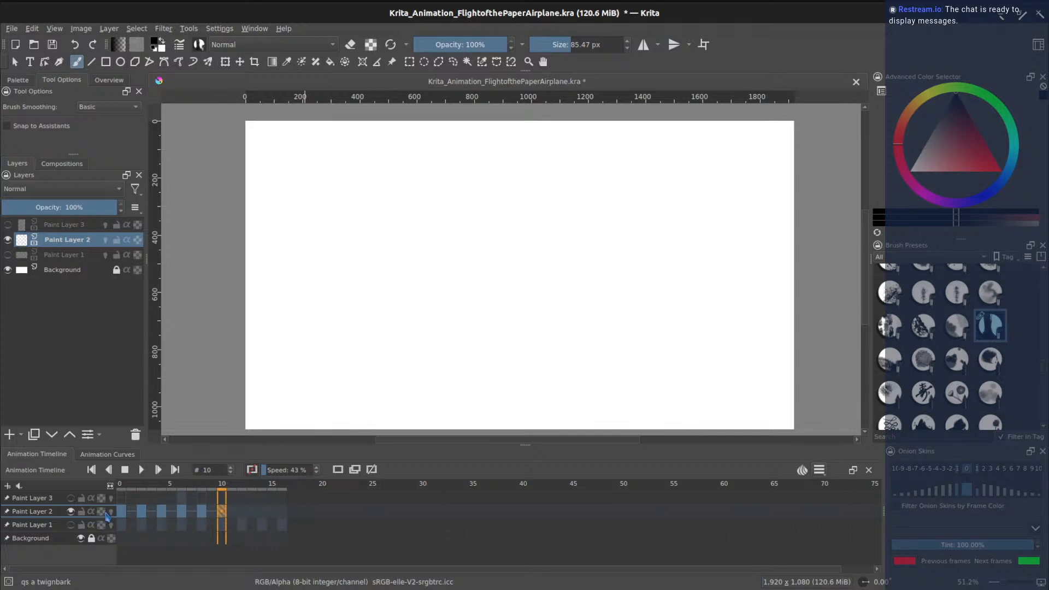
{"action": "left_click", "coordinate": [112, 512]}
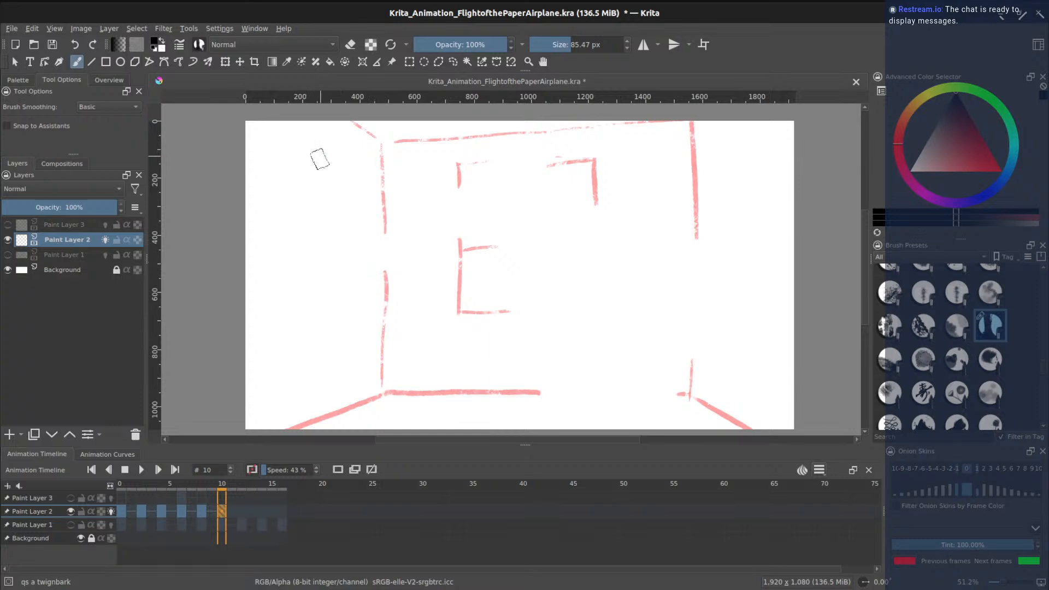
- Draw the side walls, window frame lines, crossbar, horizon line and curtain on frame 10
{"action": "left_click_drag", "start_coordinate": [312, 121], "coordinate": [311, 429]}
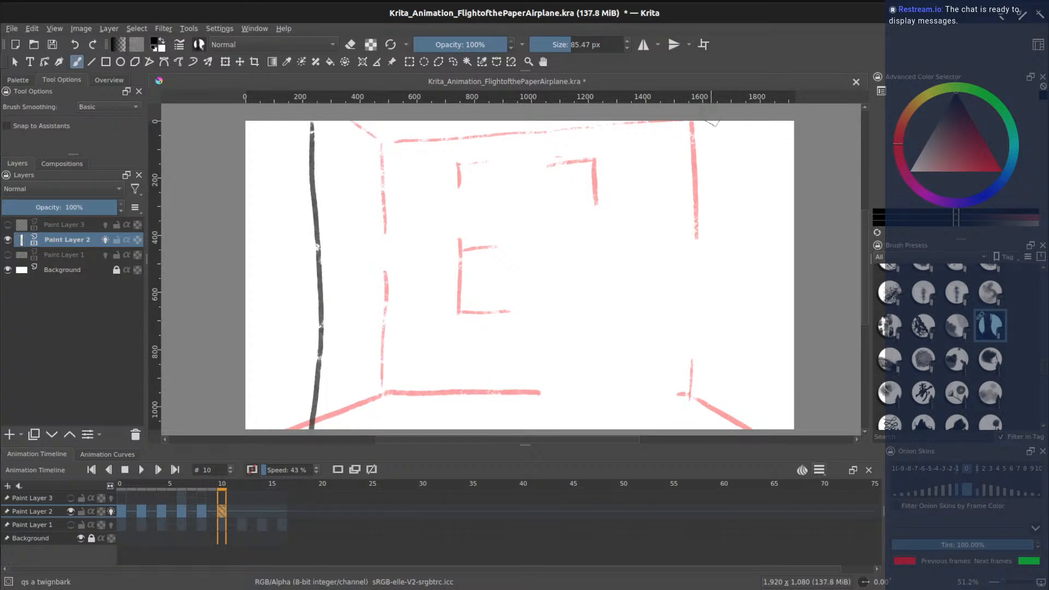
{"action": "left_click_drag", "start_coordinate": [712, 122], "coordinate": [702, 430]}
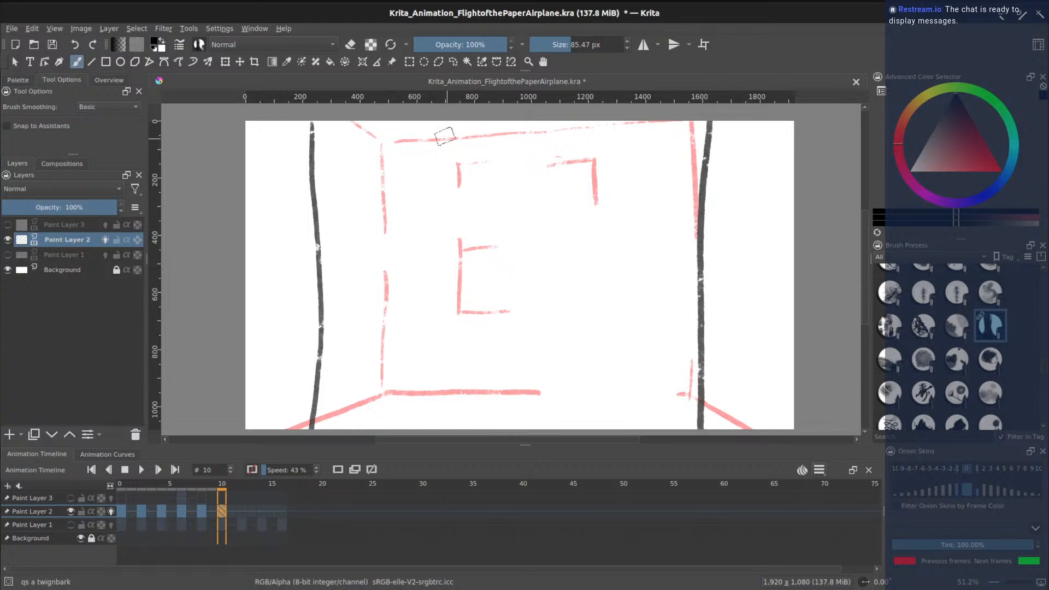
{"action": "mouse_move", "coordinate": [416, 122]}
{"action": "left_mouse_down"}
{"action": "mouse_move", "coordinate": [413, 380]}
{"action": "mouse_move", "coordinate": [555, 389]}
{"action": "mouse_move", "coordinate": [662, 384]}
{"action": "mouse_move", "coordinate": [662, 127]}
{"action": "left_mouse_up"}
{"action": "left_click_drag", "start_coordinate": [415, 197], "coordinate": [689, 183]}
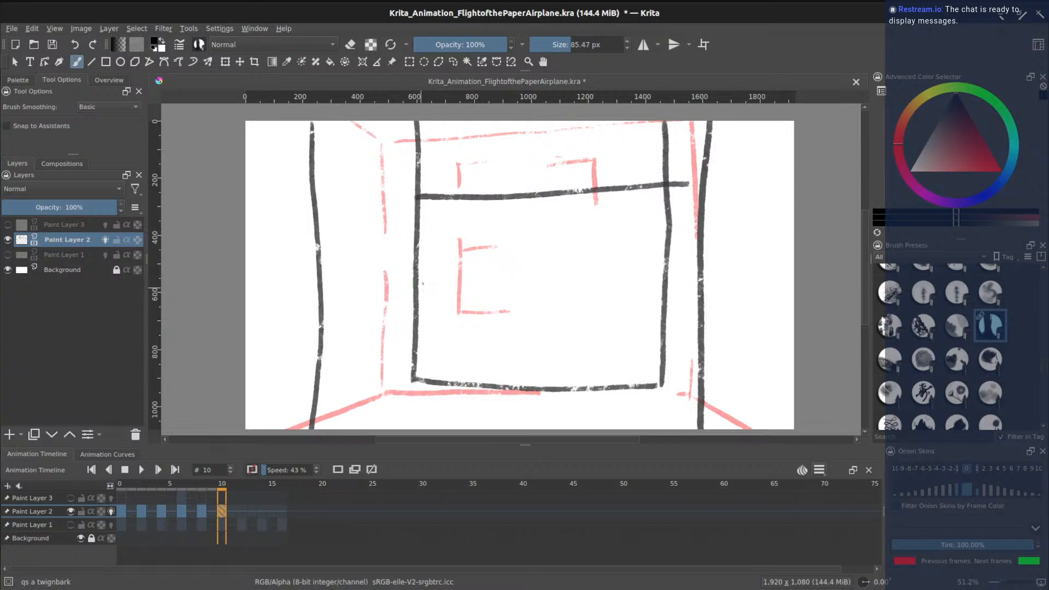
{"action": "left_click_drag", "start_coordinate": [594, 288], "coordinate": [668, 295]}
{"action": "mouse_move", "coordinate": [608, 229]}
{"action": "left_mouse_down"}
{"action": "mouse_move", "coordinate": [595, 305]}
{"action": "mouse_move", "coordinate": [639, 308]}
{"action": "mouse_move", "coordinate": [633, 224]}
{"action": "left_mouse_up"}
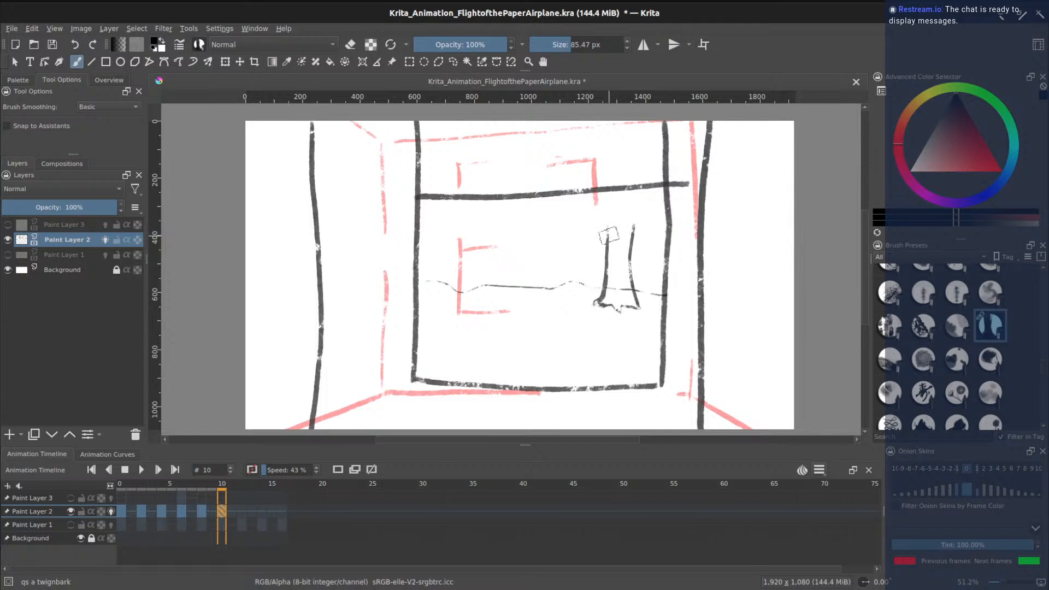
{"action": "left_click_drag", "start_coordinate": [421, 168], "coordinate": [652, 160]}
{"action": "mouse_move", "coordinate": [605, 224]}
{"action": "left_mouse_down"}
{"action": "mouse_move", "coordinate": [586, 189]}
{"action": "mouse_move", "coordinate": [614, 216]}
{"action": "mouse_move", "coordinate": [646, 197]}
{"action": "left_mouse_up"}
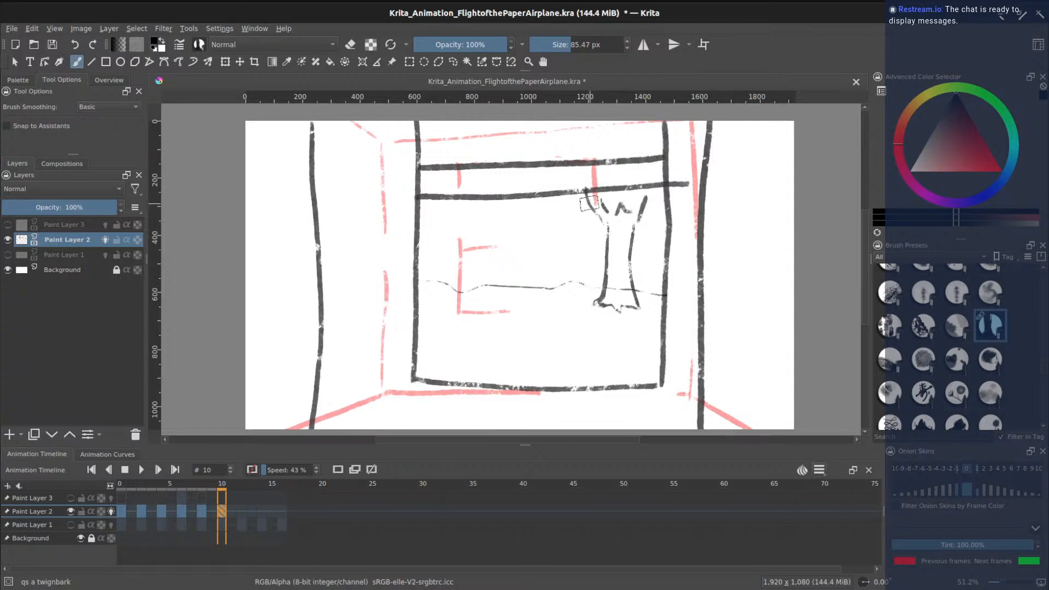
{"action": "left_click_drag", "start_coordinate": [579, 195], "coordinate": [577, 181]}
- Add the railing's top rail and six vertical bars below the sill
{"action": "left_click_drag", "start_coordinate": [422, 209], "coordinate": [667, 212]}
{"action": "mouse_move", "coordinate": [434, 211]}
{"action": "left_mouse_down"}
{"action": "mouse_move", "coordinate": [437, 251]}
{"action": "mouse_move", "coordinate": [464, 279]}
{"action": "left_mouse_up"}
{"action": "mouse_move", "coordinate": [490, 213]}
{"action": "left_mouse_down"}
{"action": "mouse_move", "coordinate": [489, 248]}
{"action": "mouse_move", "coordinate": [523, 281]}
{"action": "left_mouse_up"}
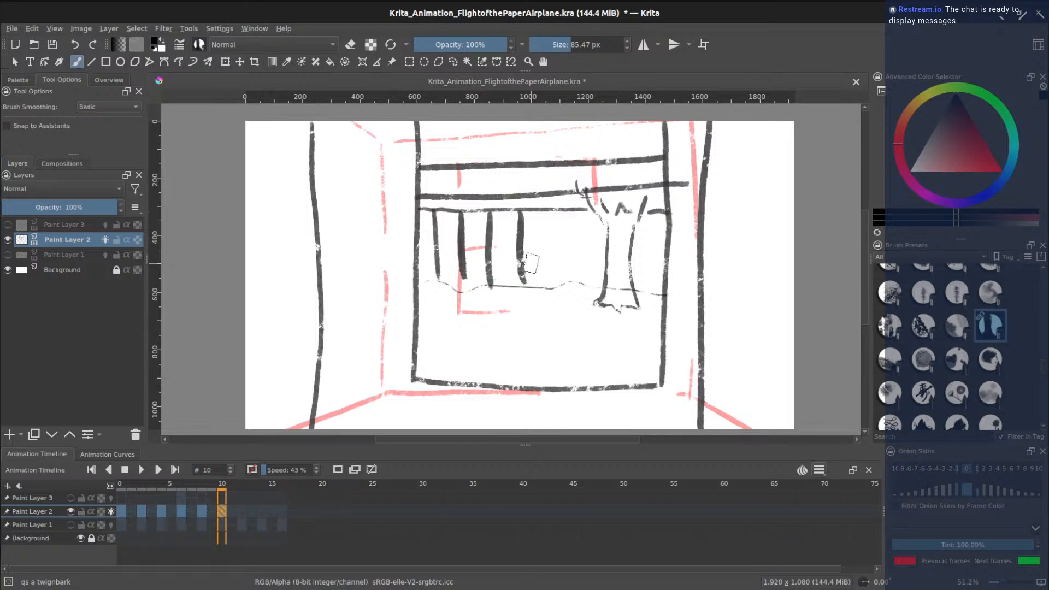
{"action": "left_click_drag", "start_coordinate": [557, 205], "coordinate": [558, 279]}
{"action": "left_click_drag", "start_coordinate": [582, 211], "coordinate": [585, 283]}
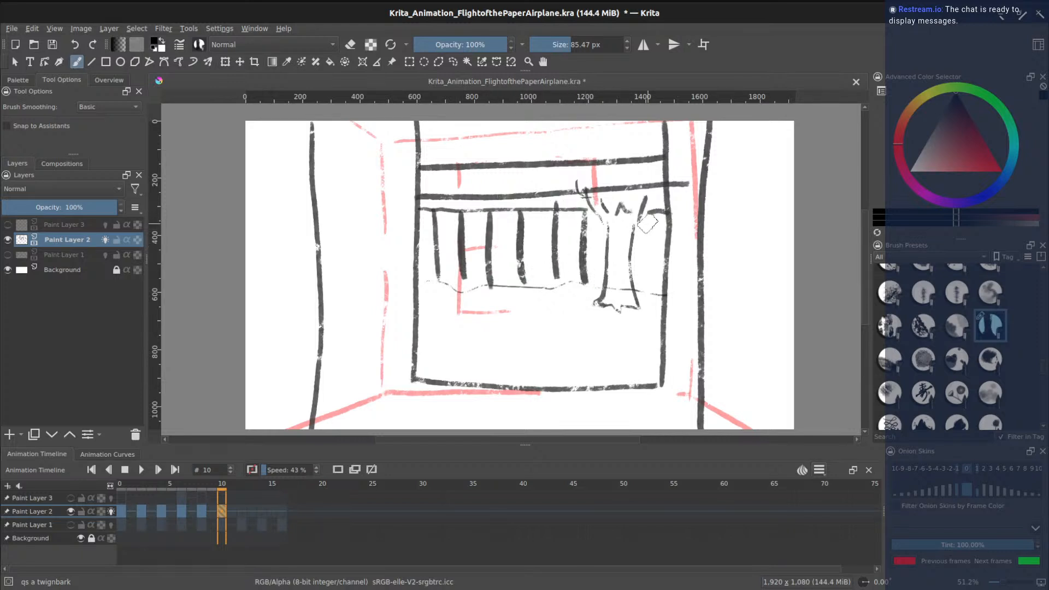
{"action": "left_click_drag", "start_coordinate": [658, 214], "coordinate": [648, 292]}
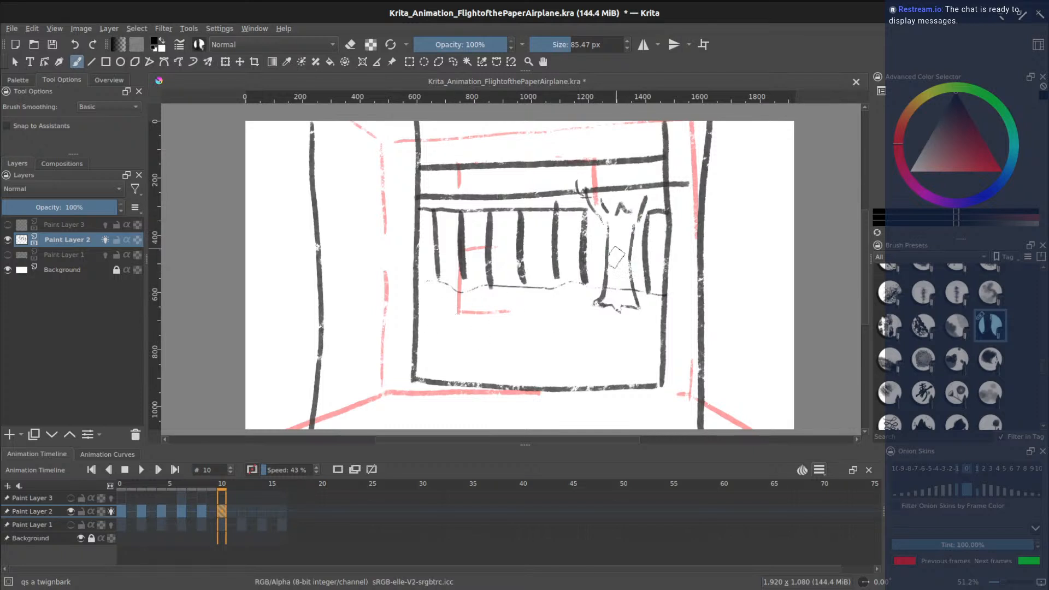
- Select the circular eraser preset, then switch back to the round textured brush
{"action": "scroll", "coordinate": [956, 339], "scroll_direction": "up", "scroll_amount": 10}
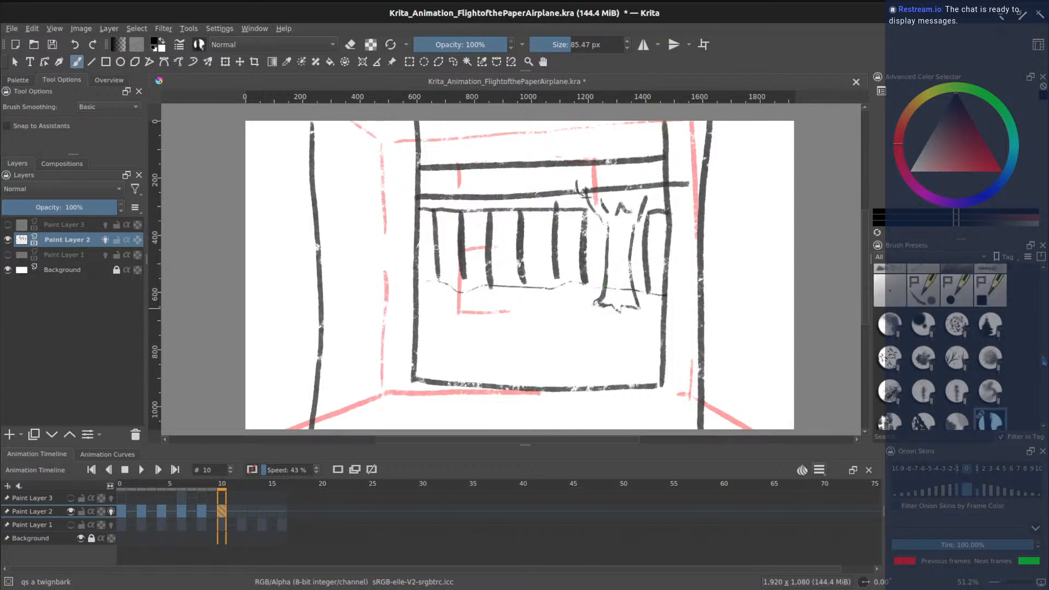
{"action": "left_click", "coordinate": [891, 280]}
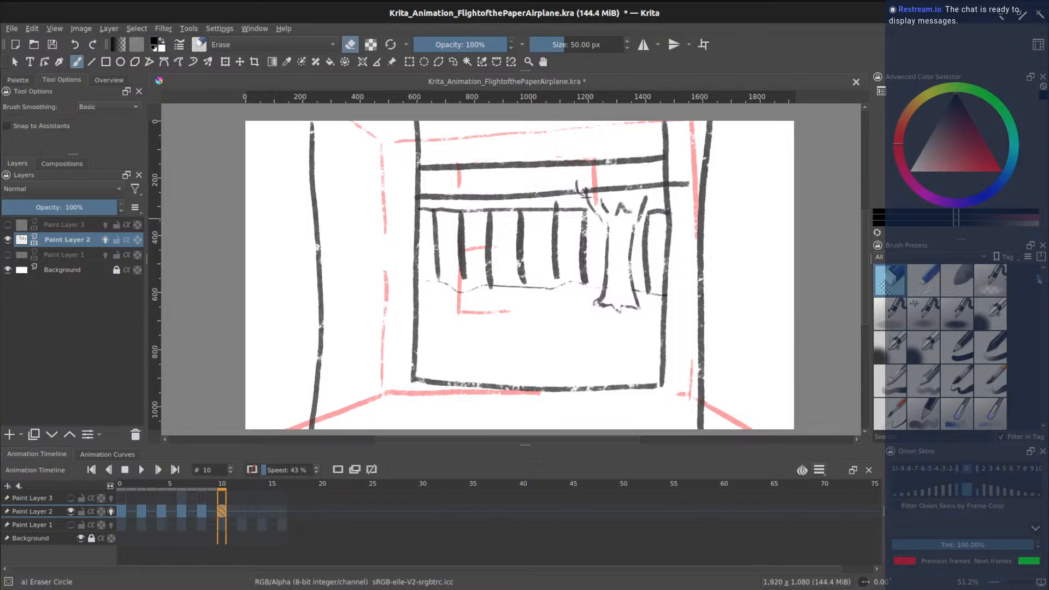
{"action": "scroll", "coordinate": [981, 355], "scroll_direction": "down", "scroll_amount": 10}
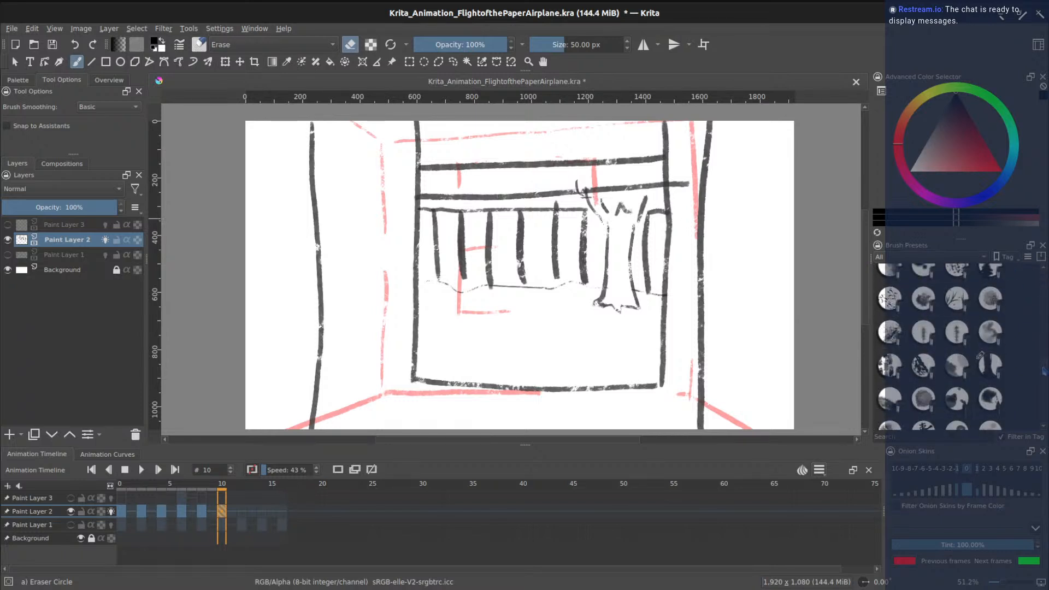
{"action": "scroll", "coordinate": [980, 355], "scroll_direction": "up", "scroll_amount": 1}
{"action": "left_click", "coordinate": [989, 376]}
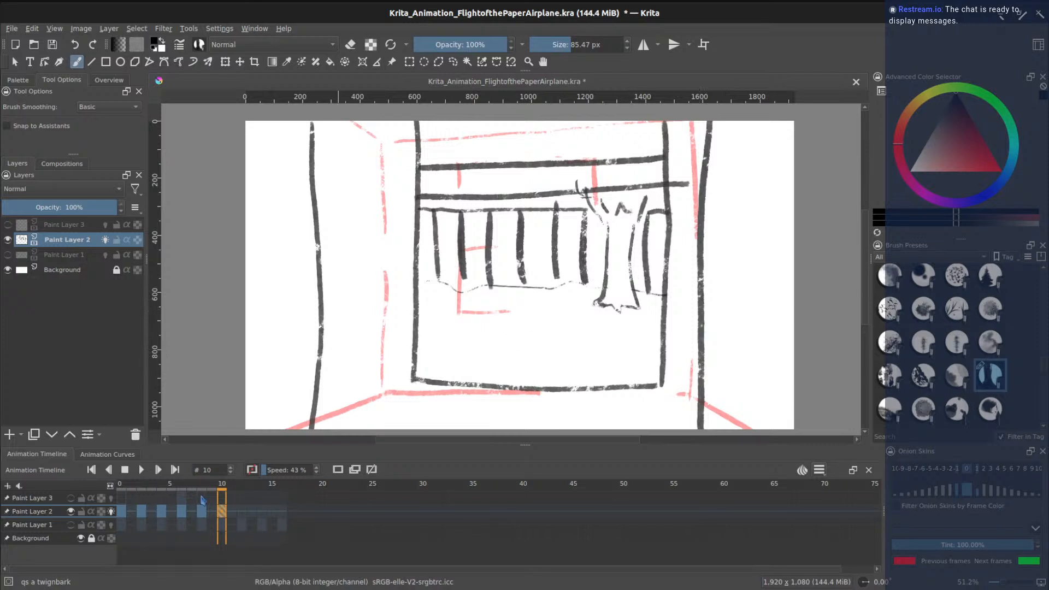
- Create a blank keyframe at frame 12 and draw the left and right wall edges
{"action": "left_click", "coordinate": [240, 514]}
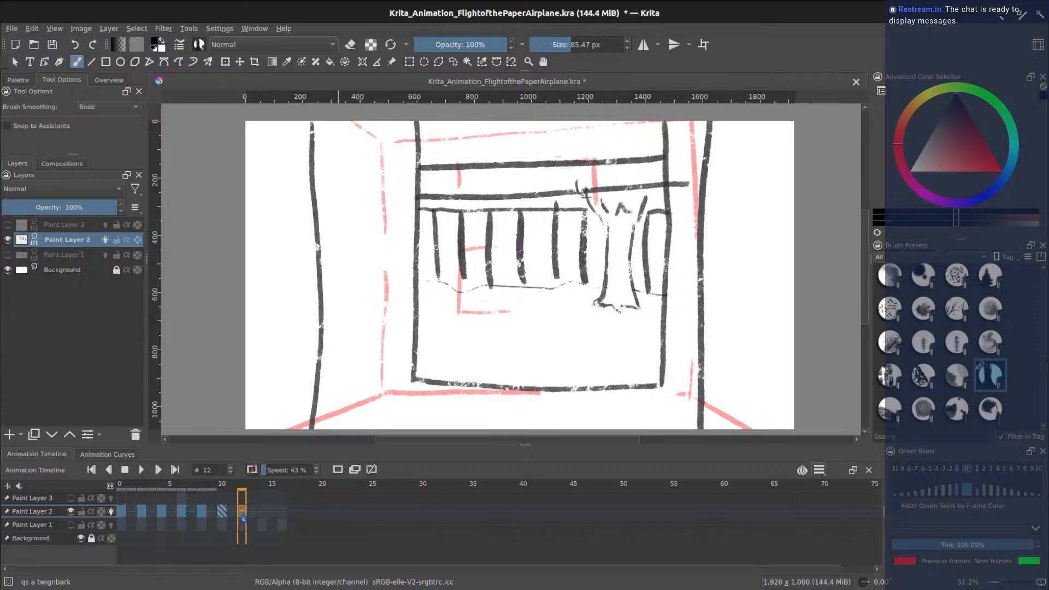
{"action": "left_click", "coordinate": [339, 471]}
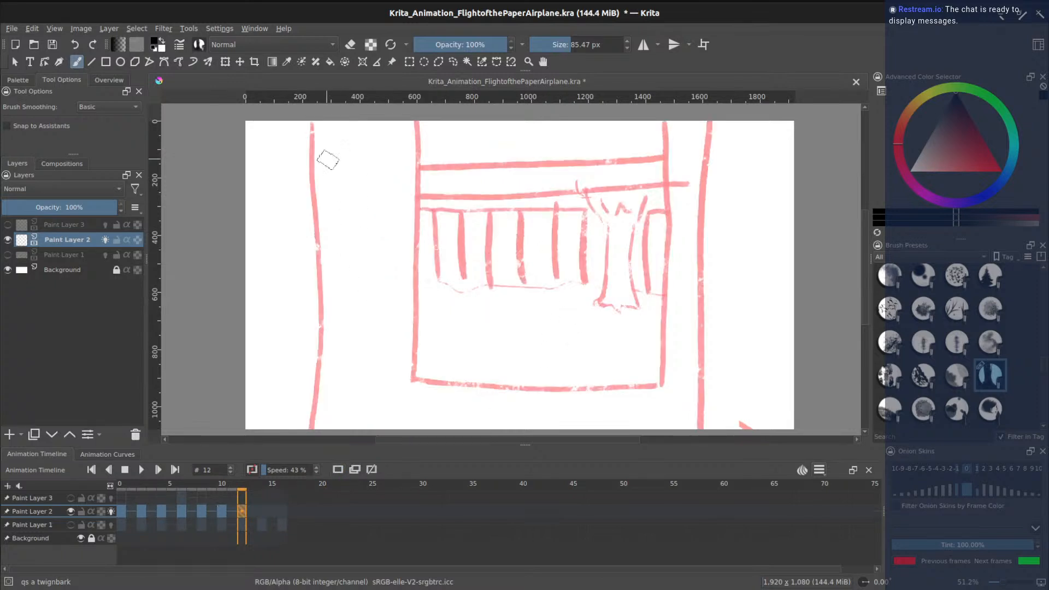
{"action": "left_click_drag", "start_coordinate": [282, 122], "coordinate": [295, 384]}
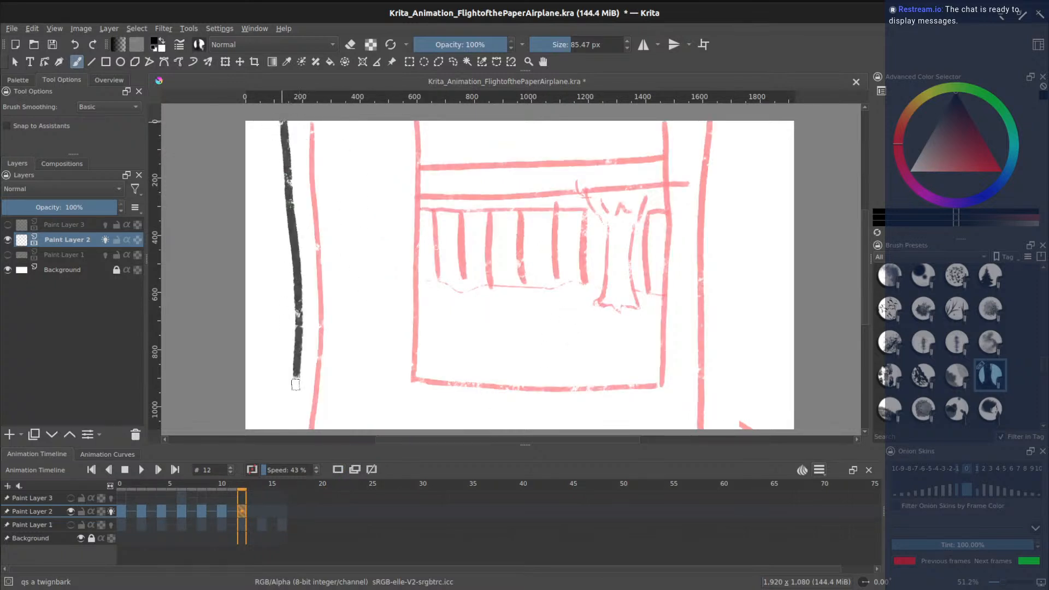
{"action": "key", "text": "ctrl+z"}
{"action": "left_click_drag", "start_coordinate": [282, 122], "coordinate": [296, 429]}
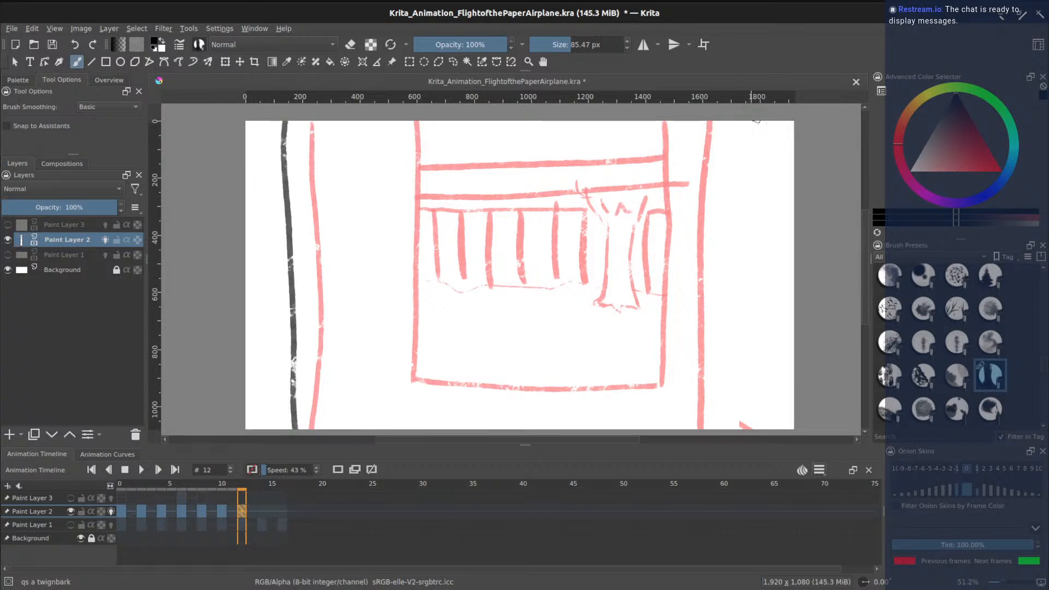
{"action": "left_click_drag", "start_coordinate": [751, 146], "coordinate": [727, 424]}
{"action": "key", "text": "ctrl+z"}
{"action": "left_click_drag", "start_coordinate": [754, 121], "coordinate": [753, 429]}
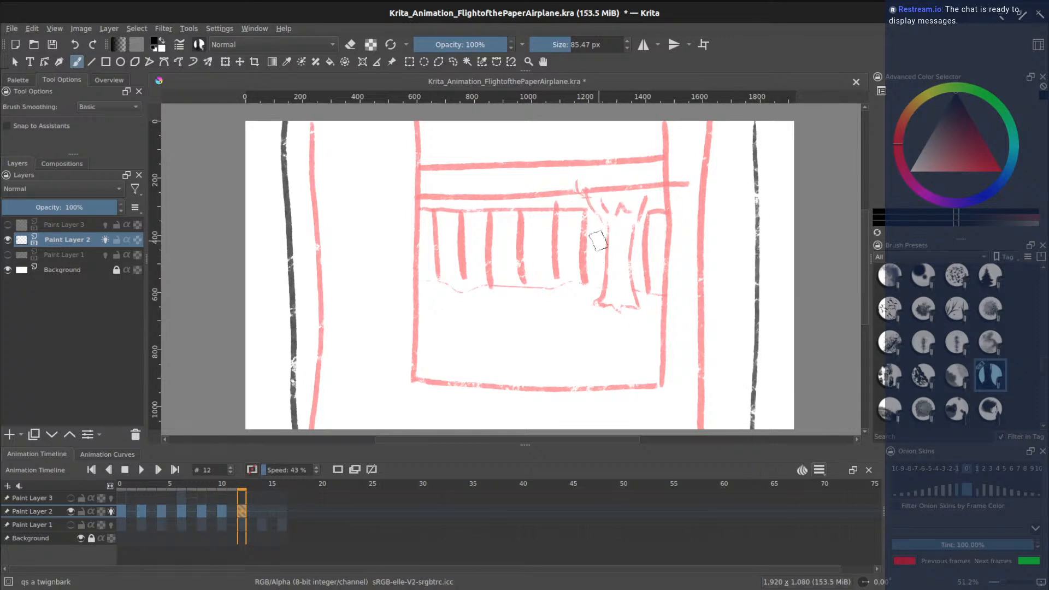
- Draw the curtain edges and top fold, the window's upper crossbar and the floor line
{"action": "mouse_move", "coordinate": [596, 232]}
{"action": "left_mouse_down"}
{"action": "mouse_move", "coordinate": [586, 326]}
{"action": "mouse_move", "coordinate": [568, 344]}
{"action": "mouse_move", "coordinate": [607, 346]}
{"action": "mouse_move", "coordinate": [639, 374]}
{"action": "mouse_move", "coordinate": [638, 346]}
{"action": "mouse_move", "coordinate": [657, 339]}
{"action": "mouse_move", "coordinate": [651, 163]}
{"action": "left_mouse_up"}
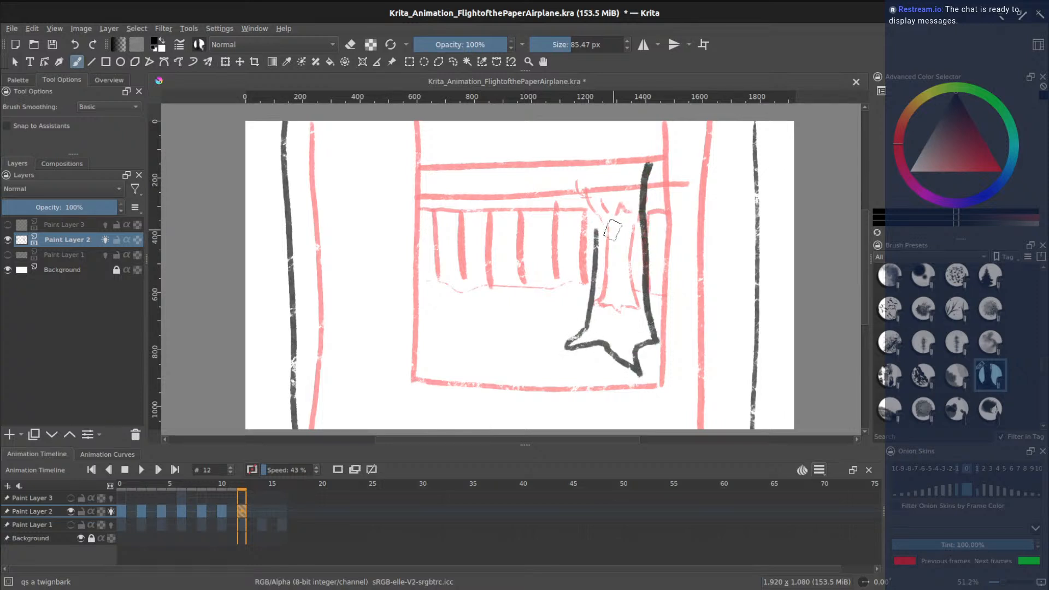
{"action": "mouse_move", "coordinate": [596, 233]}
{"action": "left_mouse_down"}
{"action": "mouse_move", "coordinate": [563, 138]}
{"action": "mouse_move", "coordinate": [575, 130]}
{"action": "mouse_move", "coordinate": [608, 147]}
{"action": "mouse_move", "coordinate": [623, 130]}
{"action": "left_mouse_up"}
{"action": "mouse_move", "coordinate": [656, 176]}
{"action": "left_mouse_down"}
{"action": "mouse_move", "coordinate": [681, 143]}
{"action": "mouse_move", "coordinate": [701, 124]}
{"action": "left_mouse_up"}
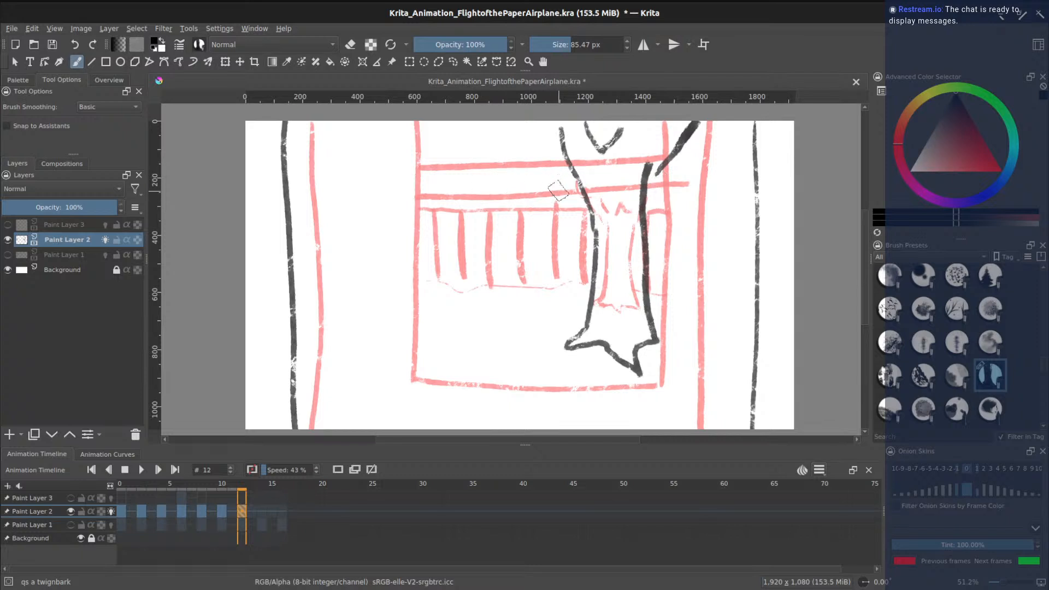
{"action": "left_click_drag", "start_coordinate": [573, 163], "coordinate": [427, 158]}
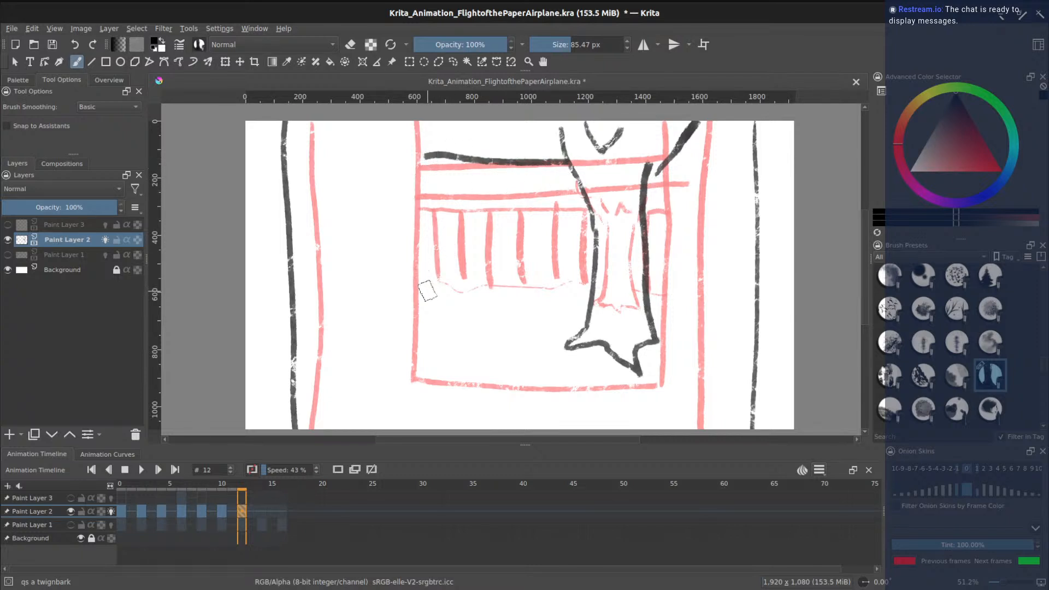
{"action": "mouse_move", "coordinate": [417, 303]}
{"action": "left_mouse_down"}
{"action": "mouse_move", "coordinate": [595, 309]}
{"action": "mouse_move", "coordinate": [561, 291]}
{"action": "left_mouse_up"}
{"action": "mouse_move", "coordinate": [561, 306]}
{"action": "left_mouse_down"}
{"action": "mouse_move", "coordinate": [568, 288]}
{"action": "mouse_move", "coordinate": [542, 292]}
{"action": "left_mouse_up"}
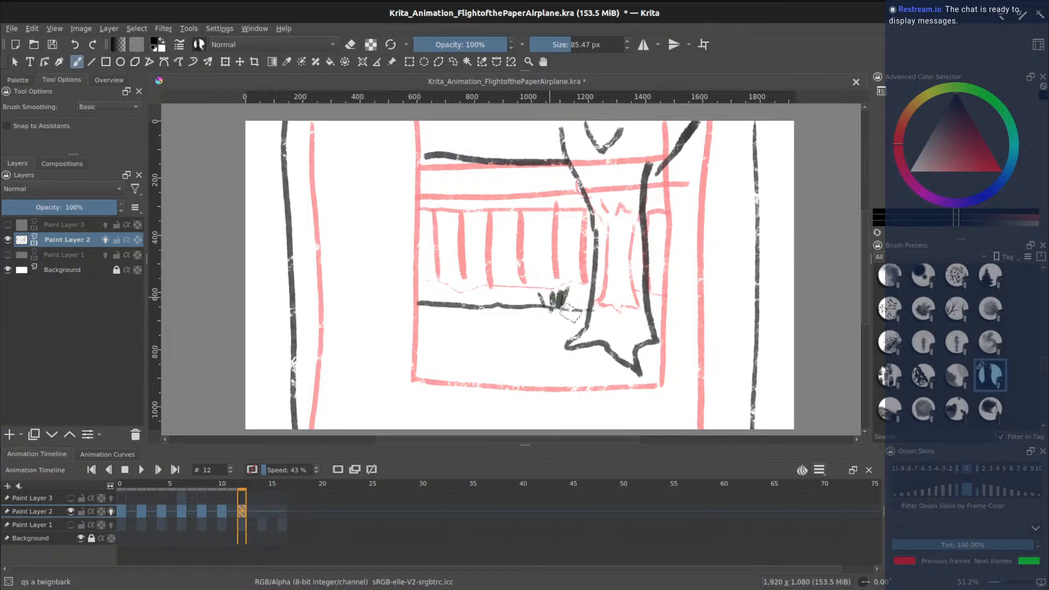
{"action": "left_click_drag", "start_coordinate": [652, 310], "coordinate": [671, 310]}
- Ink the vertical railing bars over the red sketch, the tree trunk edge and small grass marks
{"action": "left_click_drag", "start_coordinate": [438, 156], "coordinate": [438, 328]}
{"action": "left_click_drag", "start_coordinate": [469, 158], "coordinate": [473, 314]}
{"action": "left_click_drag", "start_coordinate": [508, 162], "coordinate": [509, 312]}
{"action": "left_click_drag", "start_coordinate": [549, 159], "coordinate": [548, 308]}
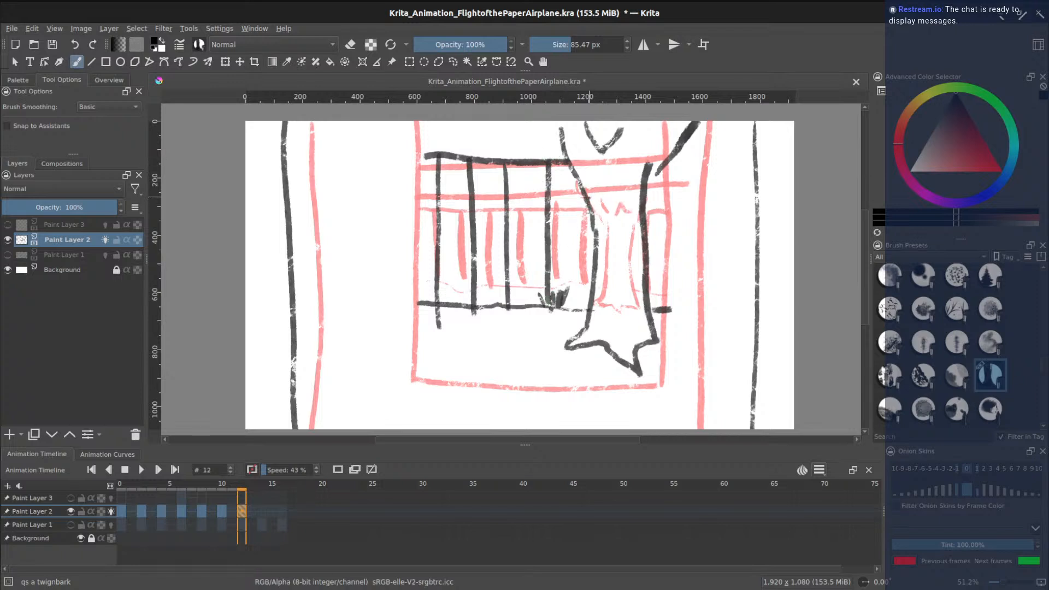
{"action": "left_click_drag", "start_coordinate": [586, 201], "coordinate": [591, 324]}
{"action": "left_click_drag", "start_coordinate": [656, 173], "coordinate": [649, 239]}
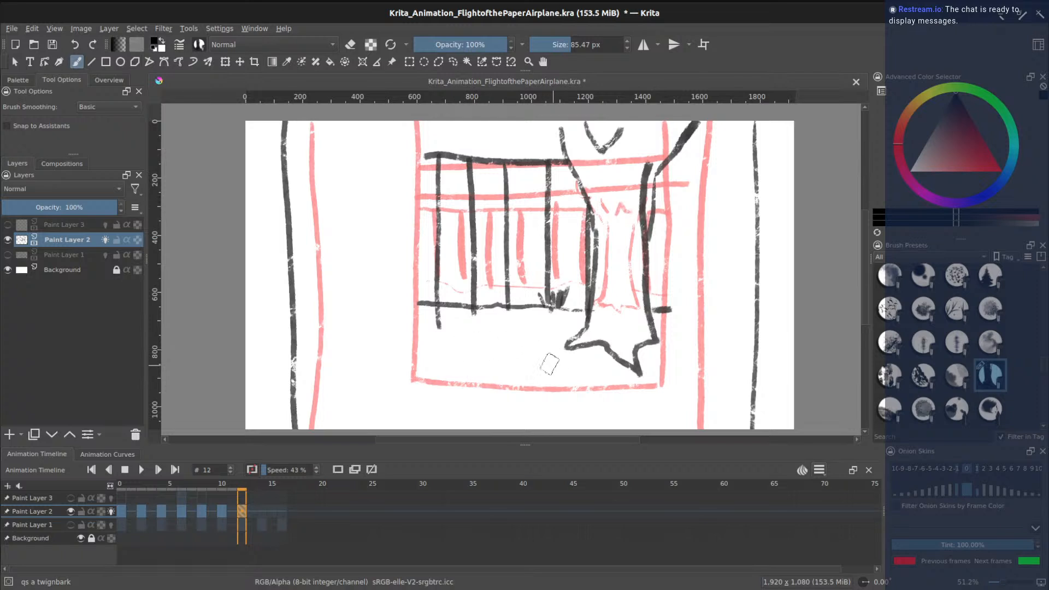
{"action": "left_click_drag", "start_coordinate": [470, 330], "coordinate": [471, 344]}
{"action": "left_click_drag", "start_coordinate": [476, 344], "coordinate": [485, 350]}
{"action": "left_click", "coordinate": [263, 511]}
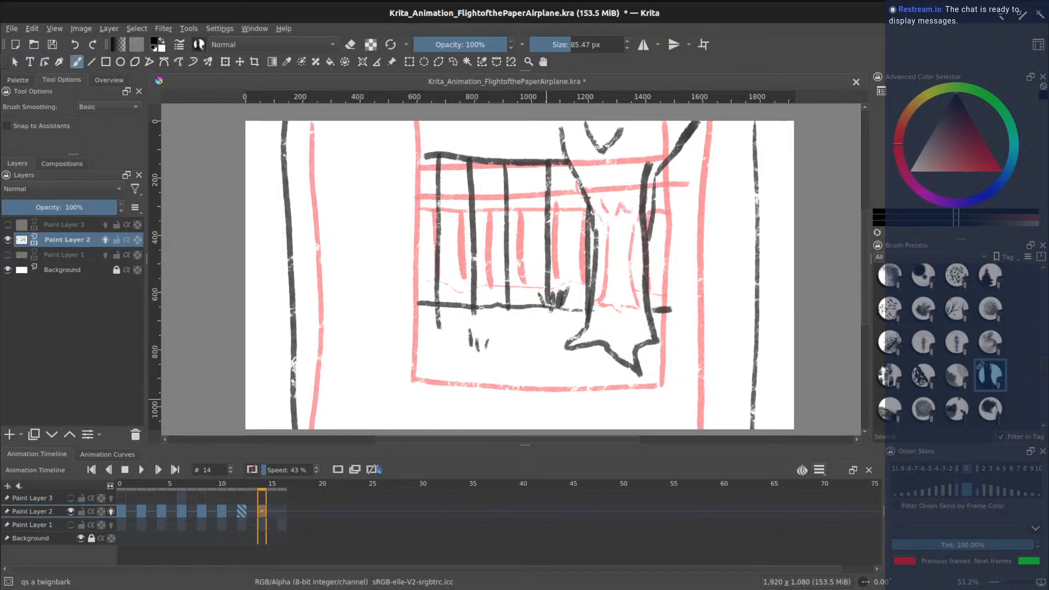
{"action": "left_click", "coordinate": [339, 471]}
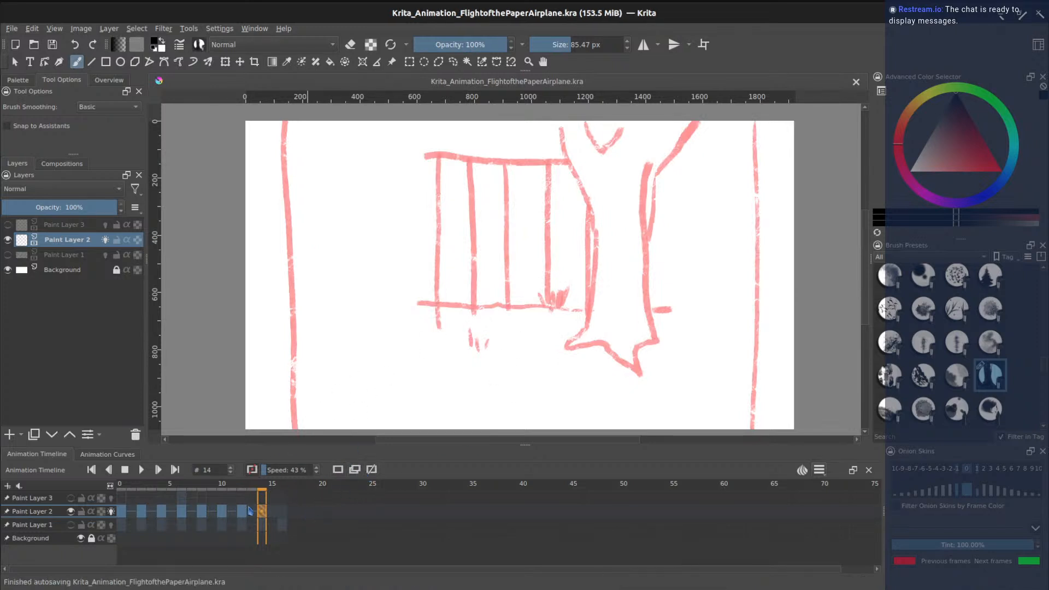
{"action": "left_click", "coordinate": [242, 513]}
{"action": "left_click", "coordinate": [262, 515]}
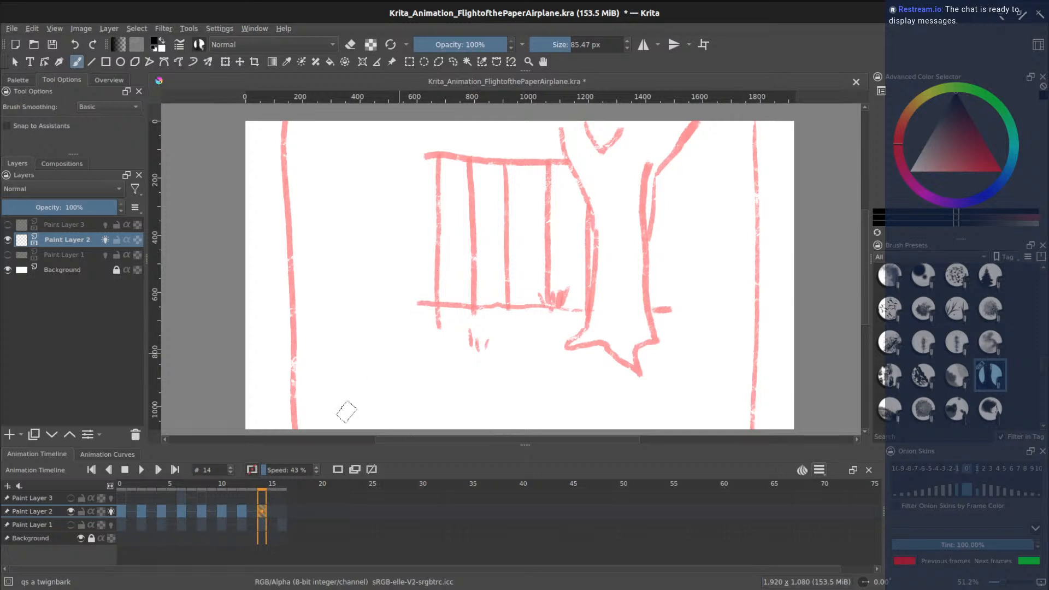
{"action": "left_click", "coordinate": [242, 512]}
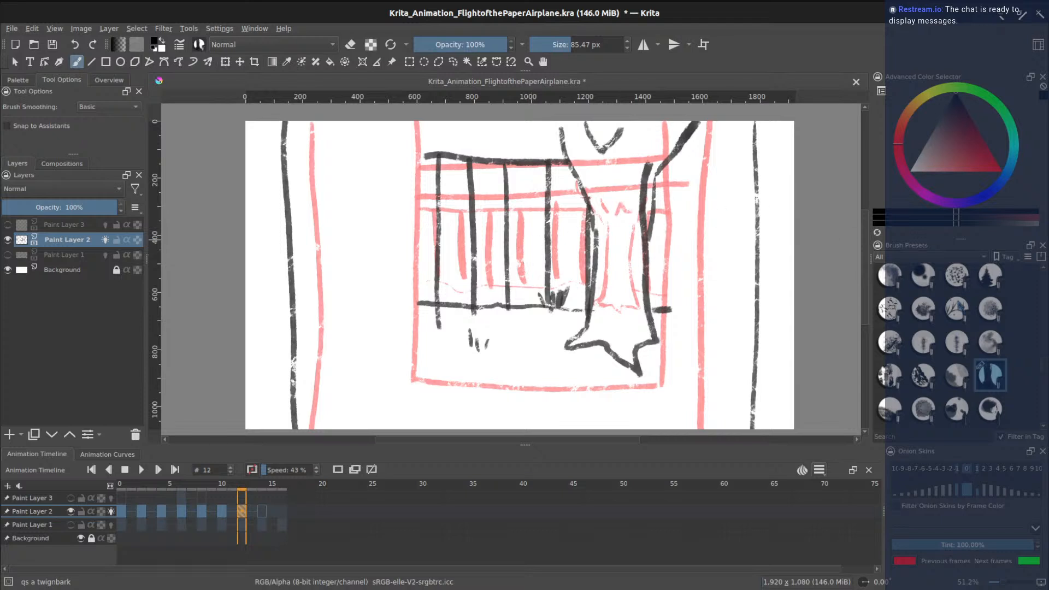
- Erase the railing bars, grass marks and floor line with an enlarged round eraser, then reselect the textured brush
{"action": "left_click_drag", "start_coordinate": [1042, 366], "coordinate": [1043, 270]}
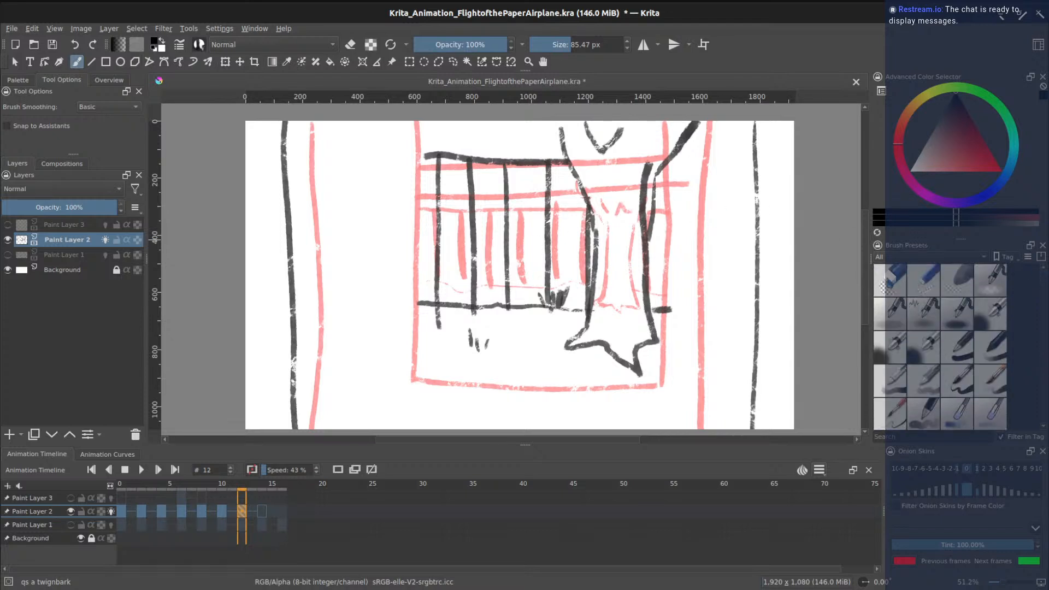
{"action": "left_click", "coordinate": [889, 279]}
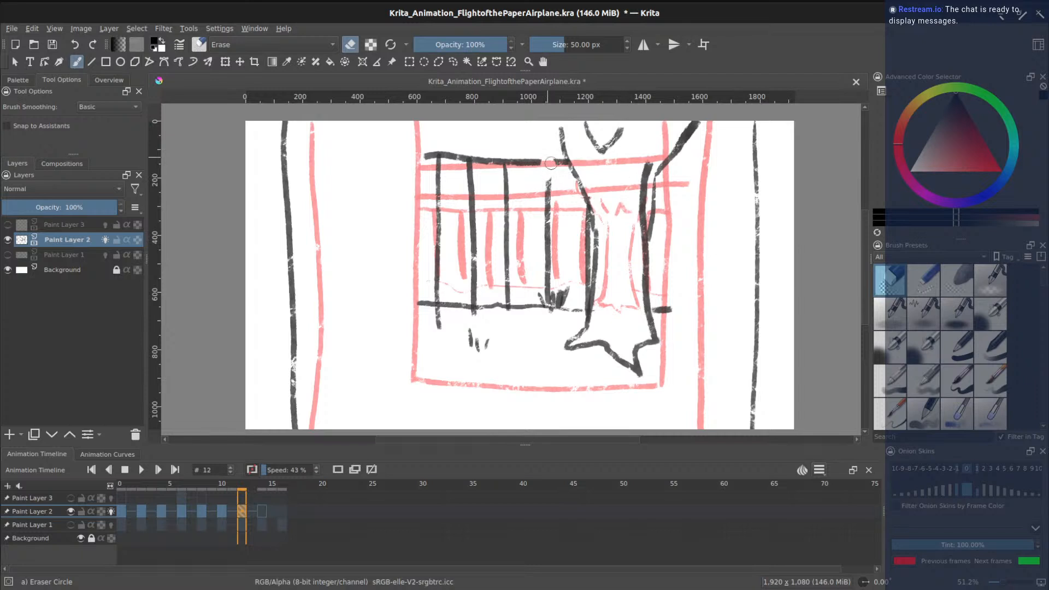
{"action": "mouse_move", "coordinate": [554, 179]}
{"action": "left_mouse_down"}
{"action": "mouse_move", "coordinate": [541, 210]}
{"action": "mouse_move", "coordinate": [542, 178]}
{"action": "mouse_move", "coordinate": [555, 276]}
{"action": "left_mouse_up"}
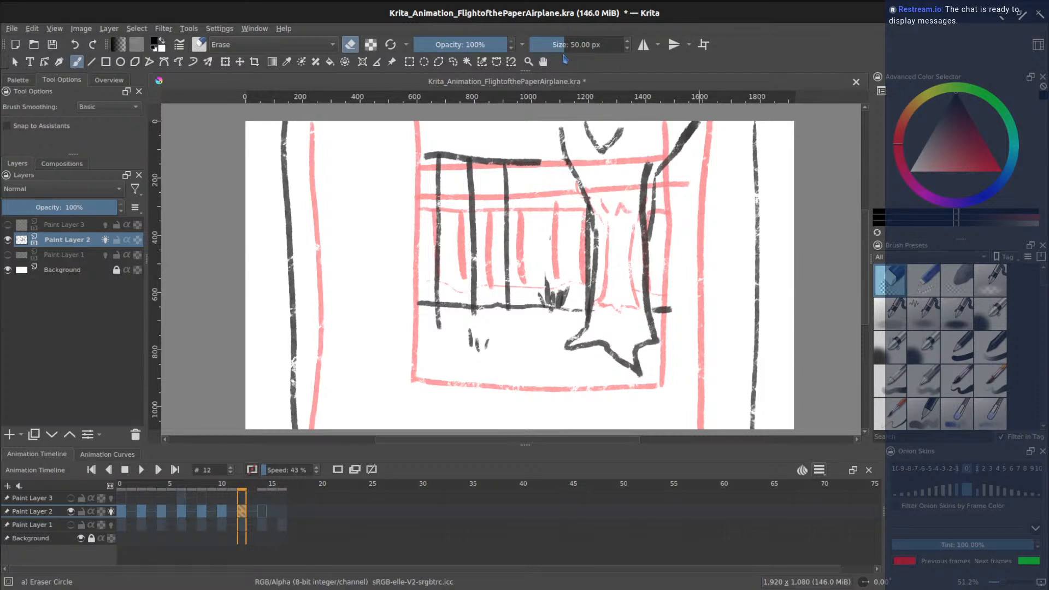
{"action": "left_click_drag", "start_coordinate": [571, 45], "coordinate": [583, 44]}
{"action": "mouse_move", "coordinate": [539, 297]}
{"action": "left_mouse_down"}
{"action": "mouse_move", "coordinate": [569, 230]}
{"action": "mouse_move", "coordinate": [531, 169]}
{"action": "mouse_move", "coordinate": [442, 155]}
{"action": "mouse_move", "coordinate": [432, 186]}
{"action": "mouse_move", "coordinate": [434, 321]}
{"action": "mouse_move", "coordinate": [441, 296]}
{"action": "mouse_move", "coordinate": [513, 296]}
{"action": "mouse_move", "coordinate": [481, 188]}
{"action": "mouse_move", "coordinate": [517, 213]}
{"action": "left_mouse_up"}
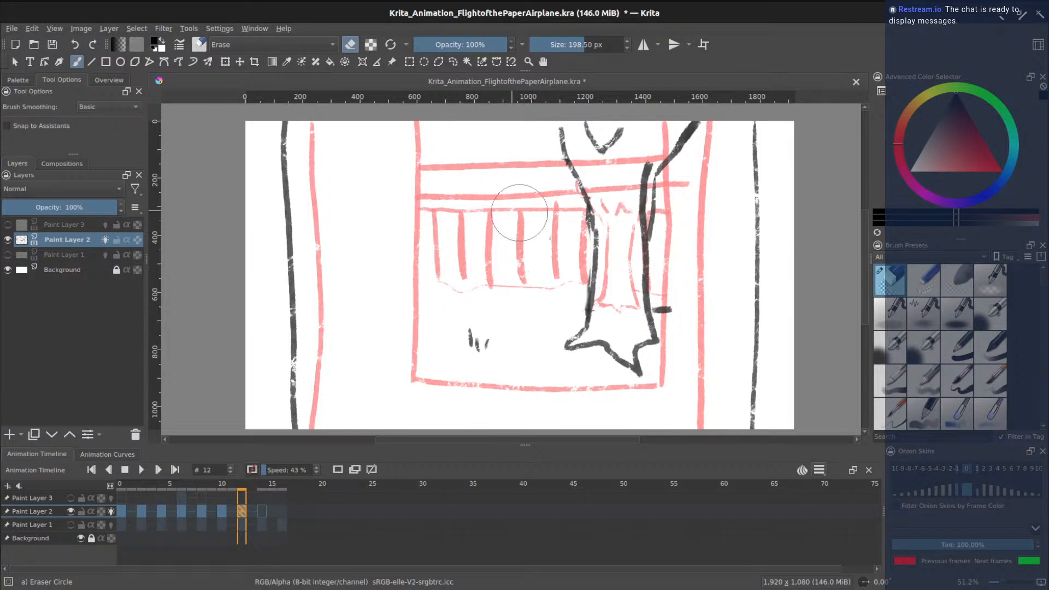
{"action": "mouse_move", "coordinate": [695, 307]}
{"action": "left_mouse_down"}
{"action": "mouse_move", "coordinate": [678, 306]}
{"action": "mouse_move", "coordinate": [673, 227]}
{"action": "left_mouse_up"}
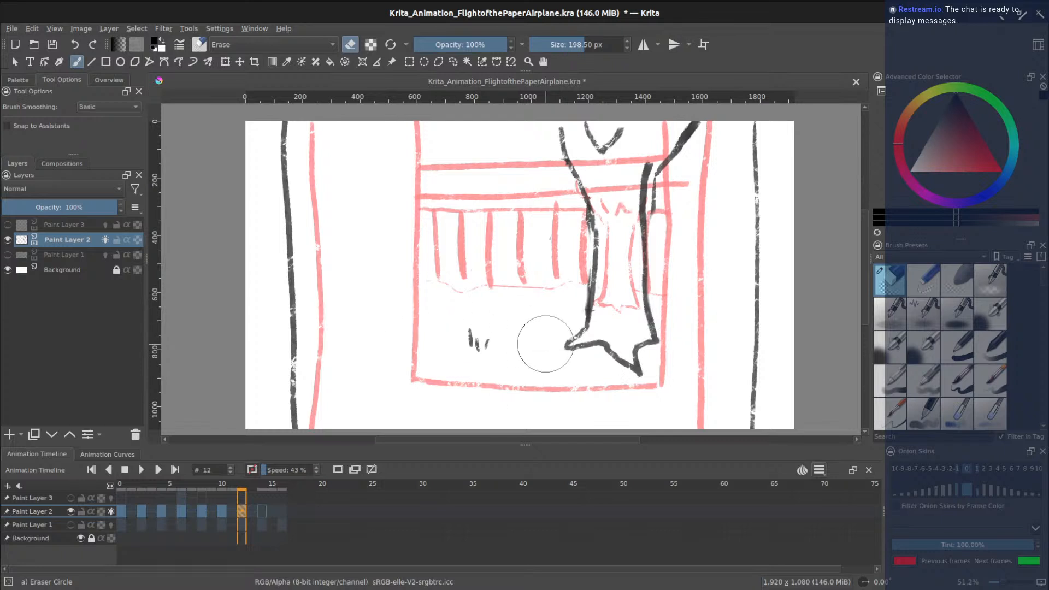
{"action": "mouse_move", "coordinate": [1041, 290]}
{"action": "left_mouse_down"}
{"action": "mouse_move", "coordinate": [1045, 350]}
{"action": "mouse_move", "coordinate": [1034, 376]}
{"action": "mouse_move", "coordinate": [1022, 369]}
{"action": "left_mouse_up"}
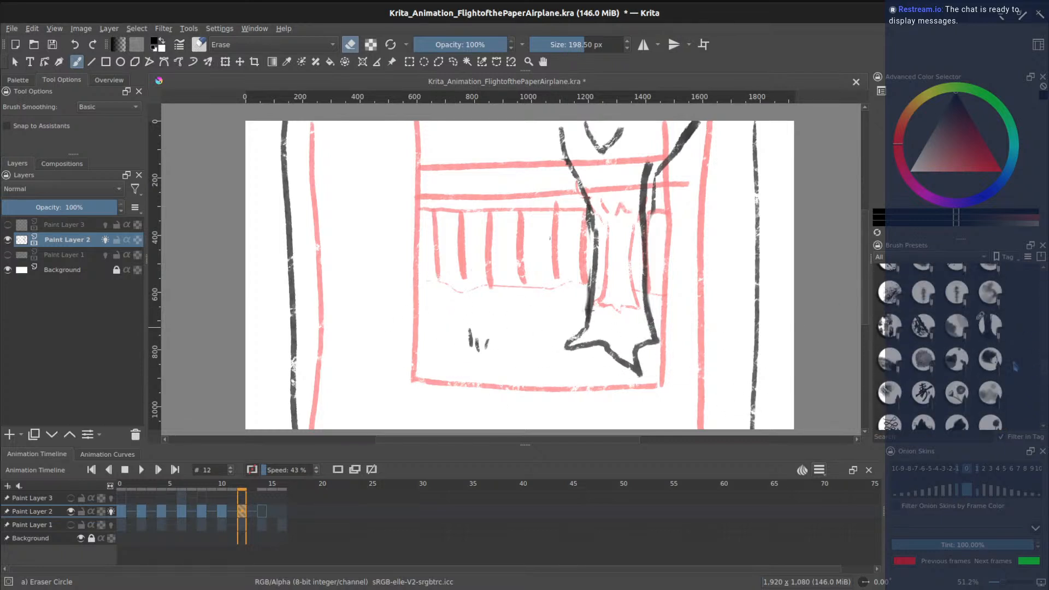
{"action": "left_click", "coordinate": [991, 327]}
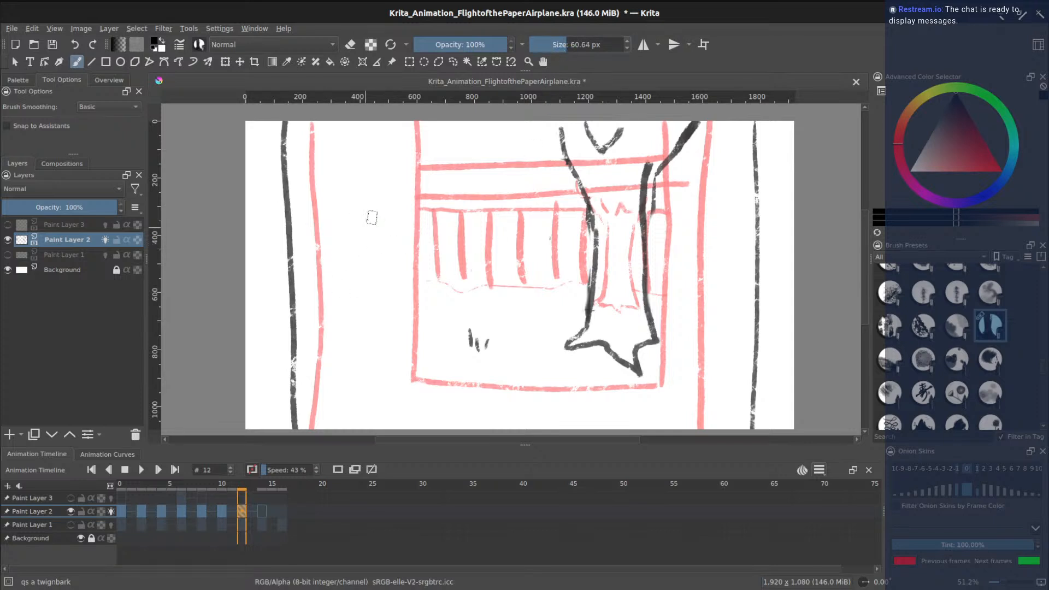
- Draw the railing's top rail and bottom rail across the room, on both sides of the trunk
{"action": "left_click_drag", "start_coordinate": [571, 161], "coordinate": [284, 158]}
{"action": "left_click_drag", "start_coordinate": [675, 169], "coordinate": [756, 175]}
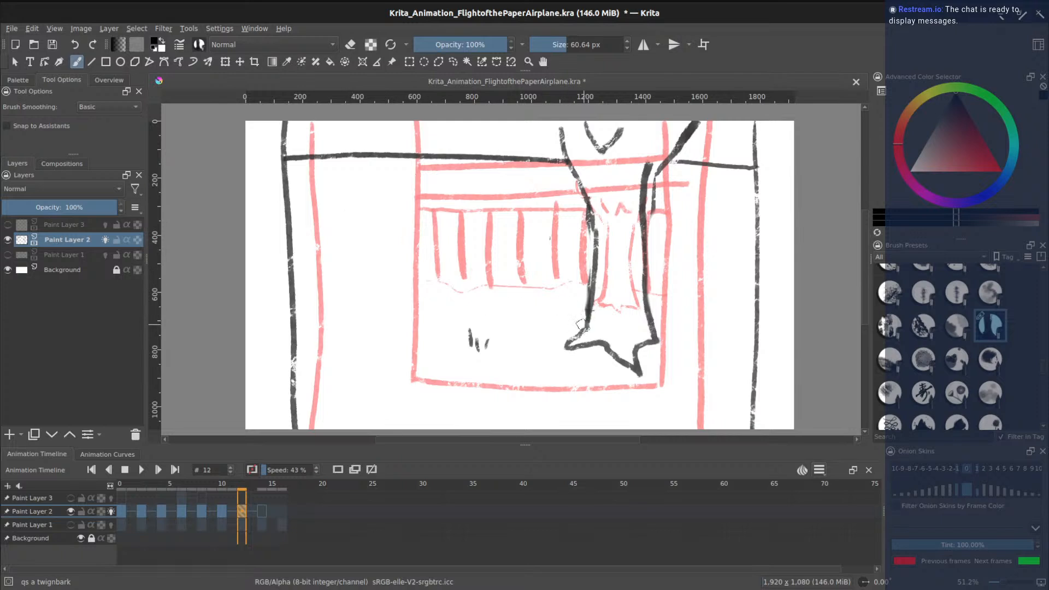
{"action": "key", "text": "ctrl+z"}
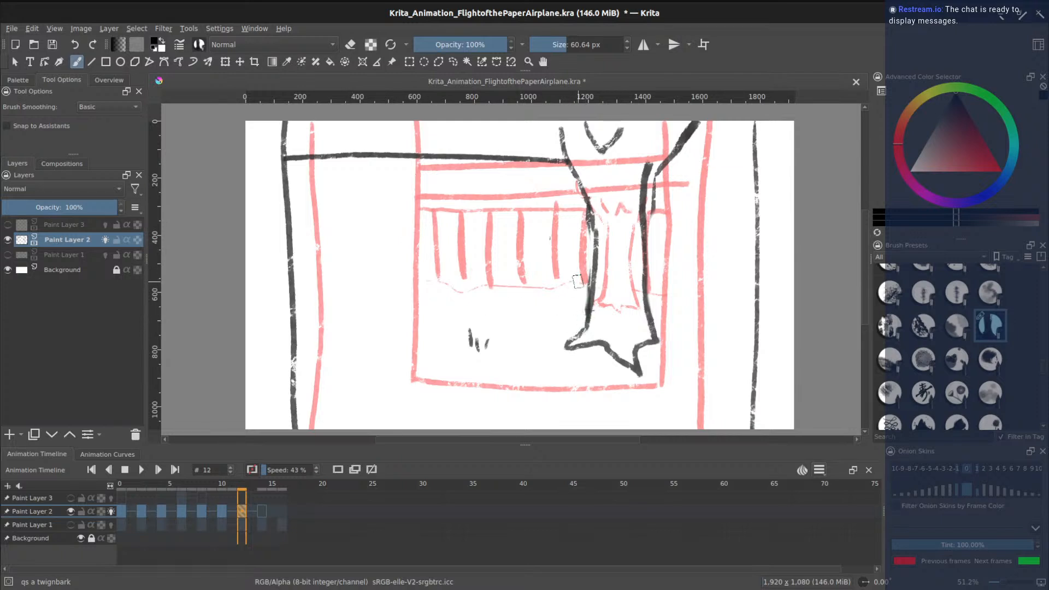
{"action": "key", "text": "ctrl+z"}
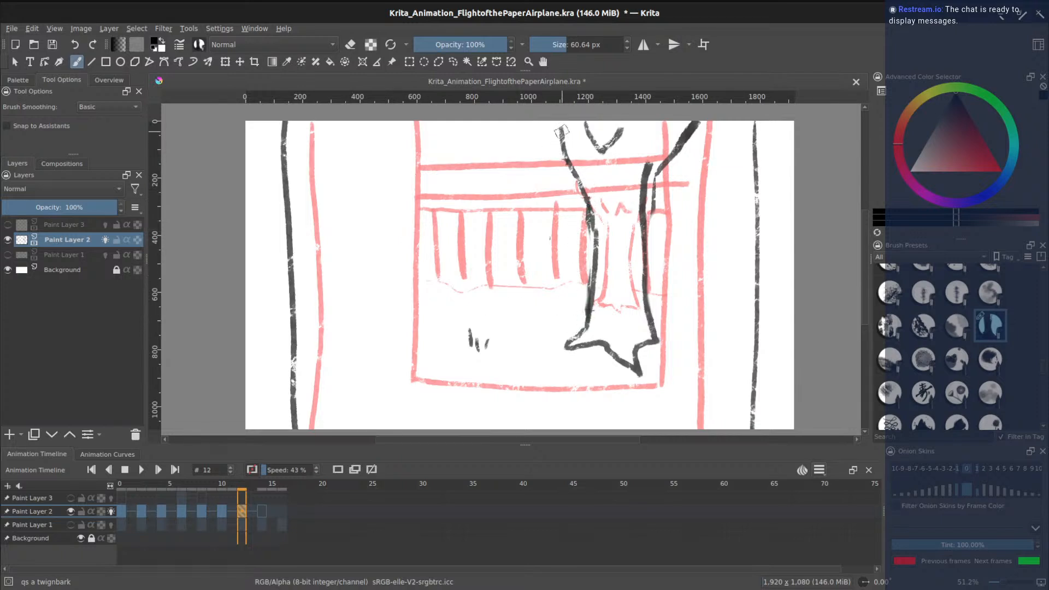
{"action": "left_click_drag", "start_coordinate": [560, 132], "coordinate": [285, 129]}
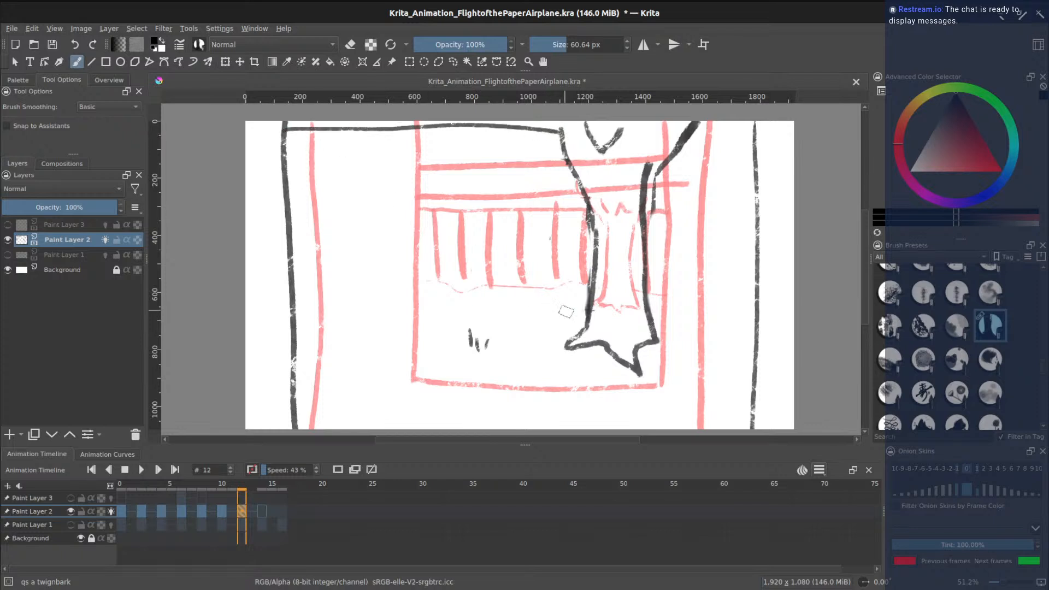
{"action": "left_click_drag", "start_coordinate": [588, 320], "coordinate": [293, 330]}
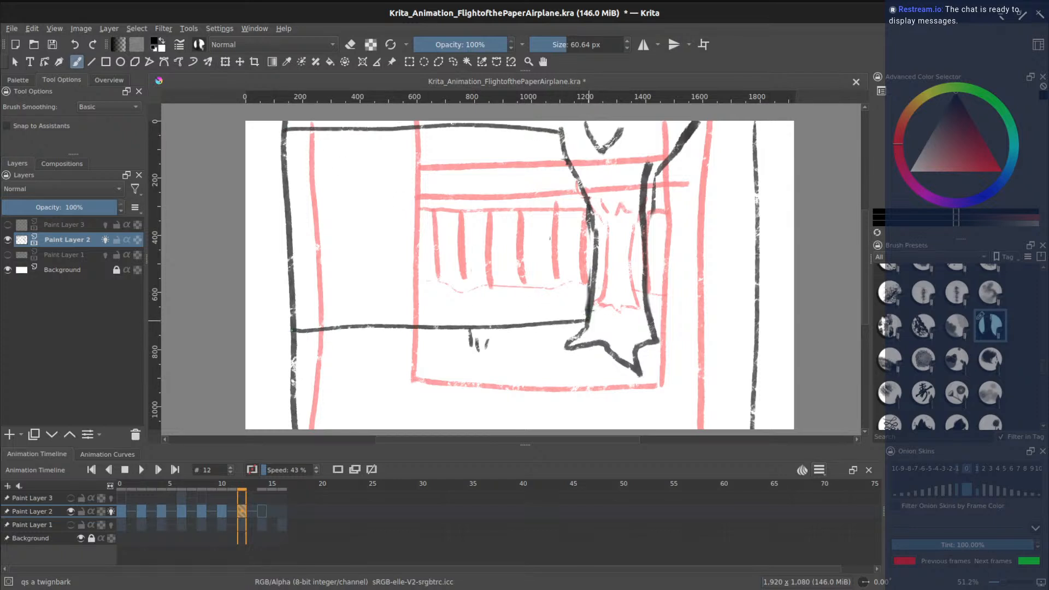
{"action": "left_click_drag", "start_coordinate": [654, 319], "coordinate": [726, 327]}
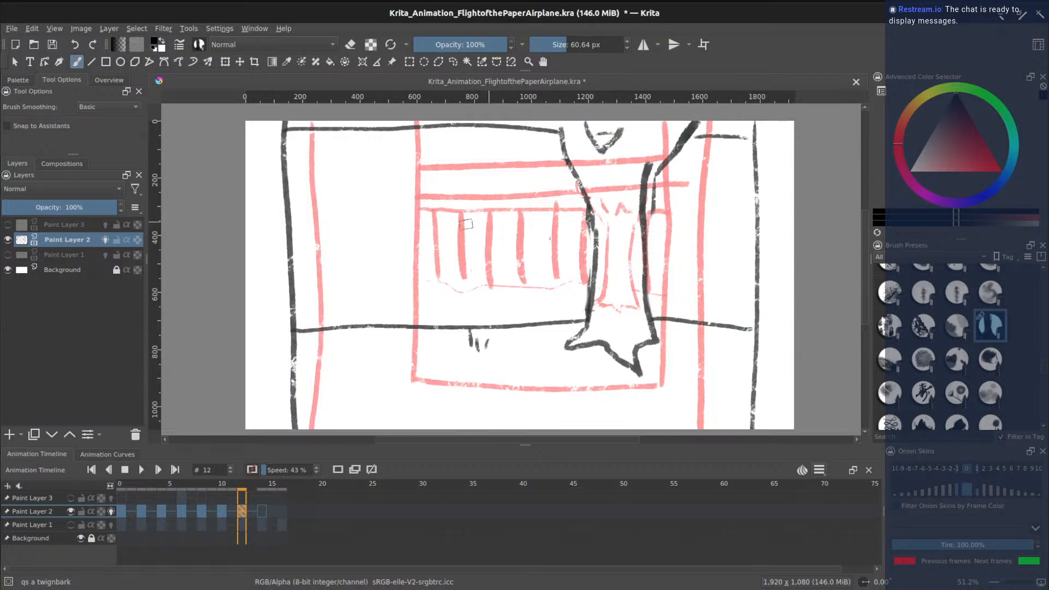
- Add seven vertical bars between the rails and grass tufts below the bottom rail
{"action": "left_click_drag", "start_coordinate": [341, 129], "coordinate": [352, 323]}
{"action": "left_click_drag", "start_coordinate": [398, 127], "coordinate": [401, 333]}
{"action": "left_click_drag", "start_coordinate": [450, 126], "coordinate": [454, 332]}
{"action": "left_click_drag", "start_coordinate": [494, 127], "coordinate": [498, 334]}
{"action": "left_click_drag", "start_coordinate": [557, 170], "coordinate": [551, 329]}
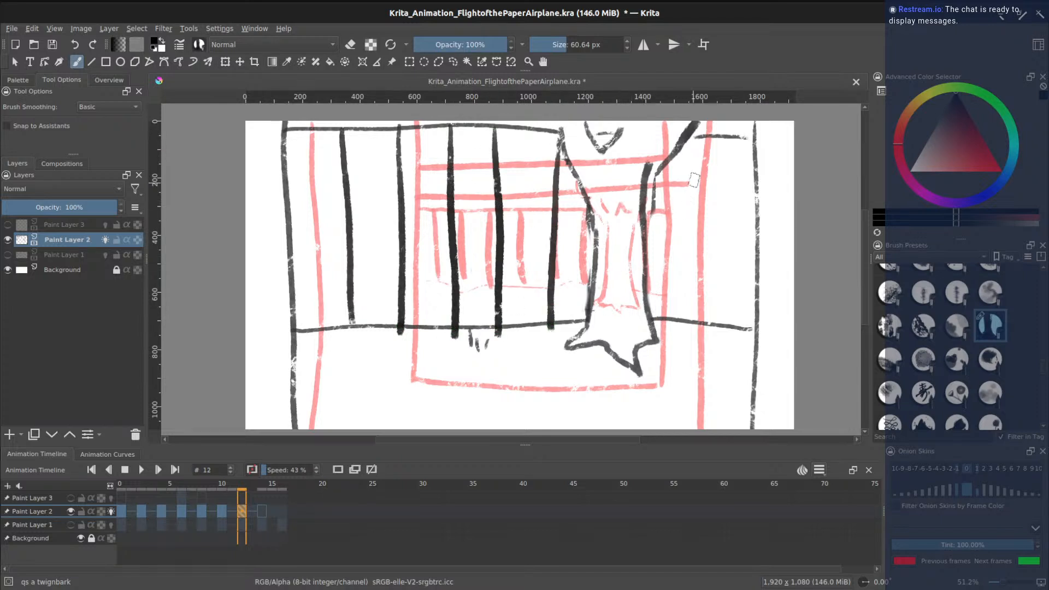
{"action": "left_click_drag", "start_coordinate": [683, 145], "coordinate": [659, 328]}
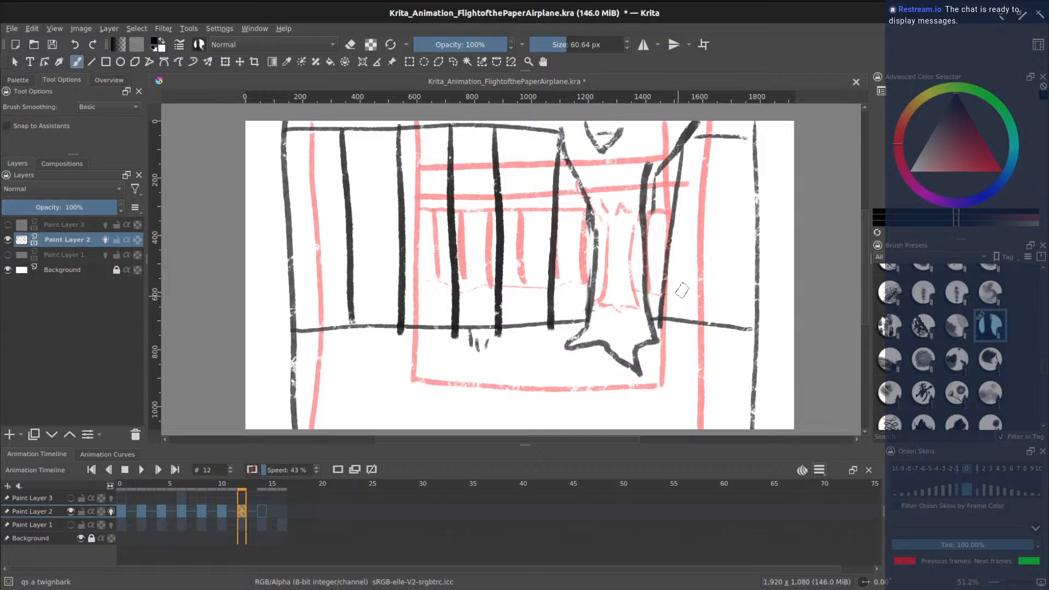
{"action": "left_click_drag", "start_coordinate": [733, 139], "coordinate": [721, 323]}
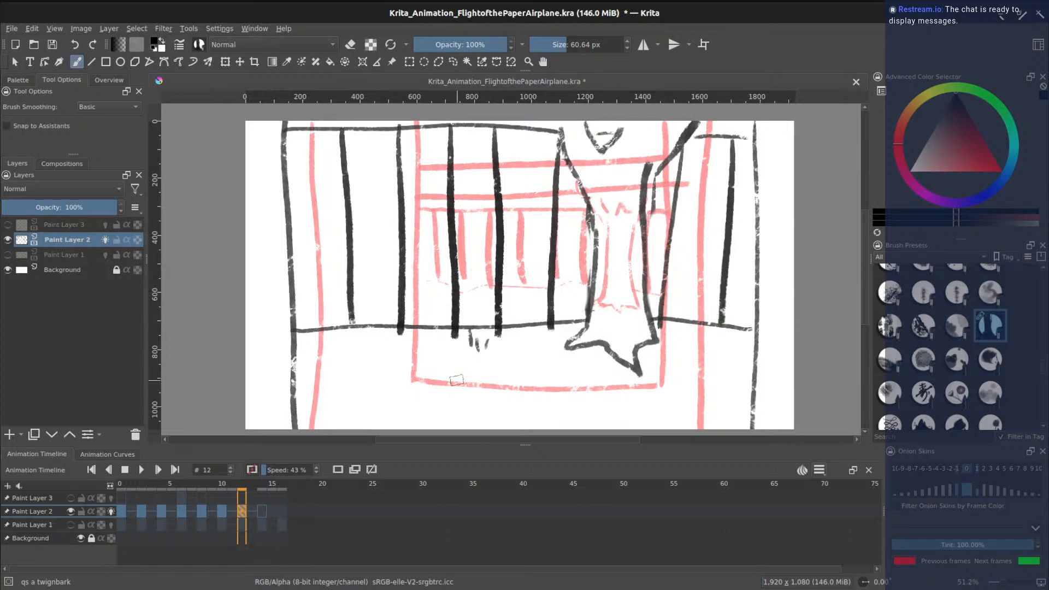
{"action": "mouse_move", "coordinate": [463, 316]}
{"action": "left_mouse_down"}
{"action": "mouse_move", "coordinate": [471, 350]}
{"action": "mouse_move", "coordinate": [488, 347]}
{"action": "left_mouse_up"}
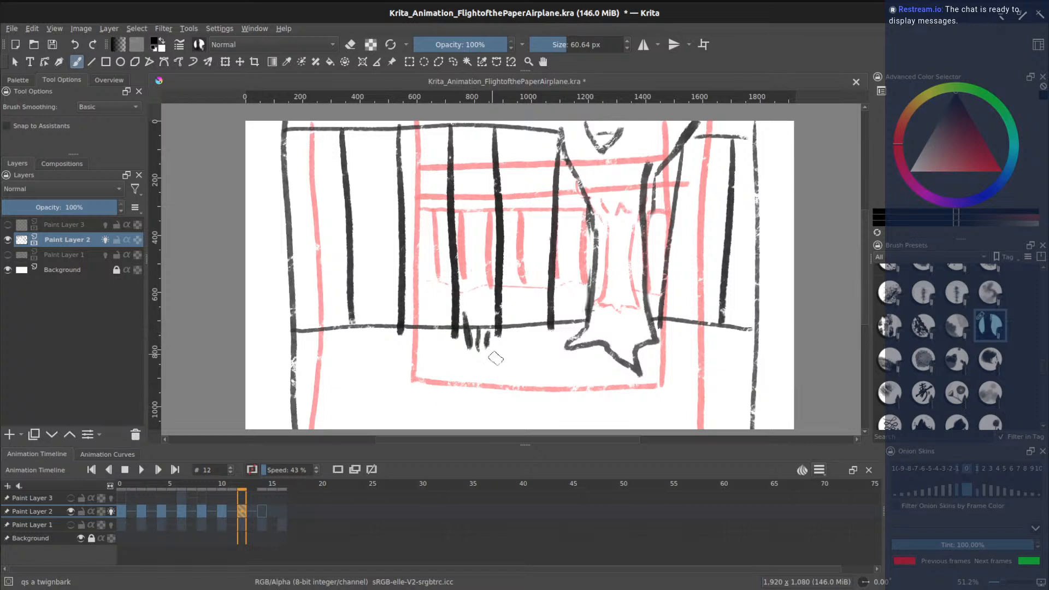
{"action": "left_click_drag", "start_coordinate": [386, 381], "coordinate": [388, 402]}
{"action": "left_click_drag", "start_coordinate": [393, 385], "coordinate": [394, 402]}
{"action": "left_click_drag", "start_coordinate": [409, 389], "coordinate": [409, 399]}
- Save, then show Paint Layer 1's airplane on frame 14 and make it the working layer
{"action": "key", "text": "ctrl+s"}
{"action": "left_click", "coordinate": [262, 513]}
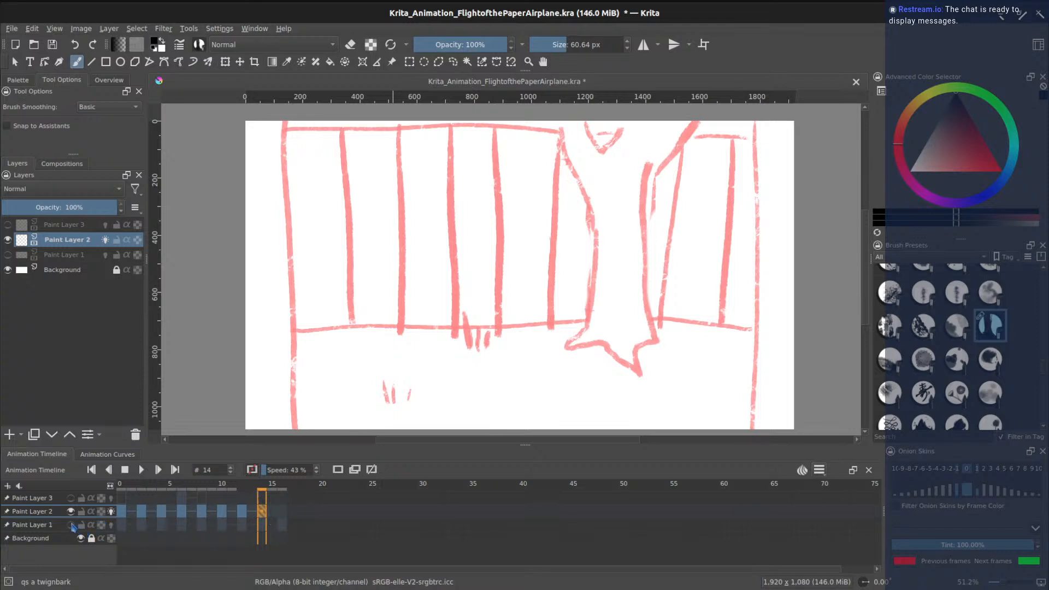
{"action": "left_click", "coordinate": [71, 525]}
{"action": "left_click", "coordinate": [72, 528]}
{"action": "left_click", "coordinate": [71, 526]}
{"action": "left_click", "coordinate": [72, 525]}
{"action": "left_click", "coordinate": [71, 525]}
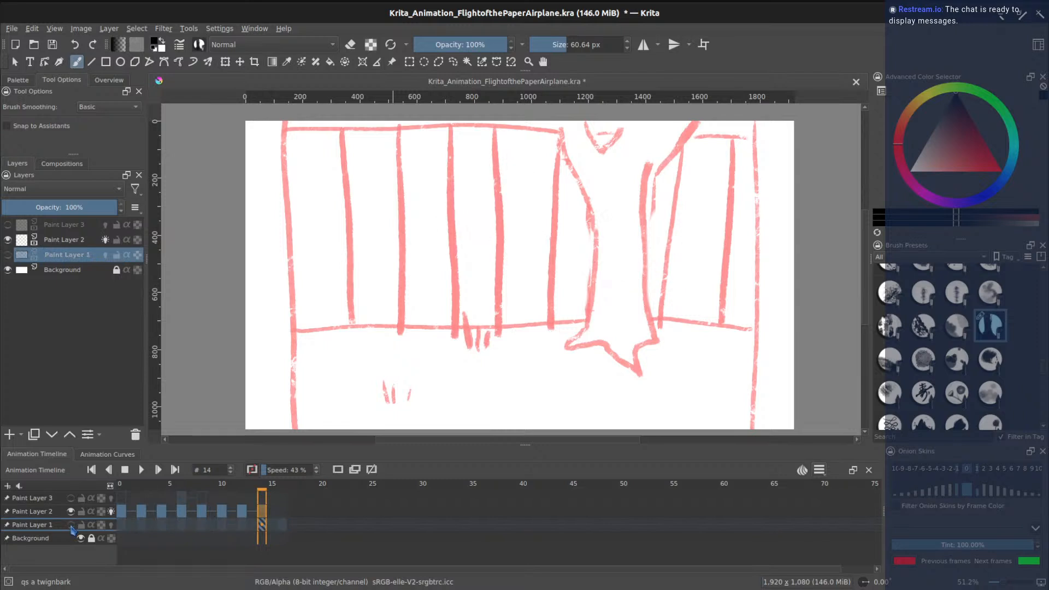
{"action": "left_click", "coordinate": [71, 526]}
- Compare the airplane across frames 12, 14 and 16, ending on frame 14
{"action": "left_click", "coordinate": [283, 521]}
{"action": "left_click", "coordinate": [264, 521]}
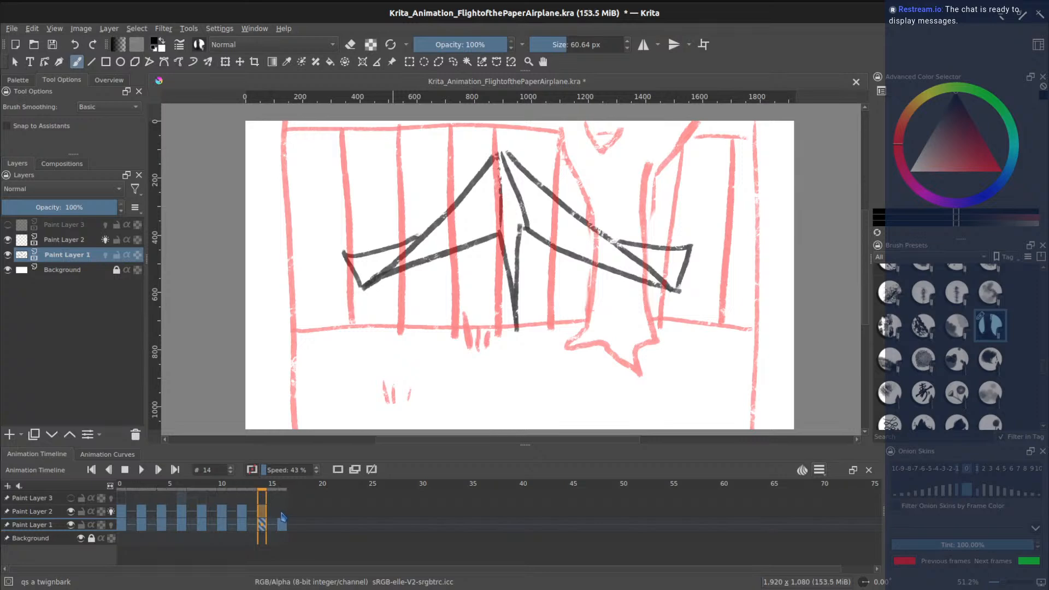
{"action": "left_click", "coordinate": [247, 514]}
{"action": "left_click", "coordinate": [266, 517]}
{"action": "left_click", "coordinate": [283, 512]}
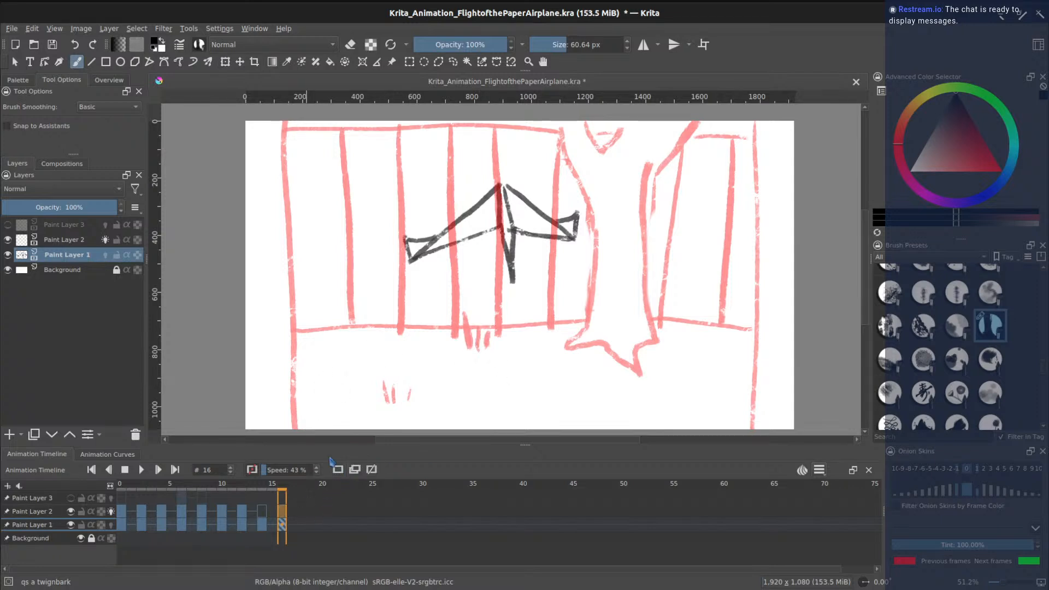
{"action": "left_click", "coordinate": [263, 514]}
{"action": "left_click", "coordinate": [243, 515]}
{"action": "left_click", "coordinate": [262, 514]}
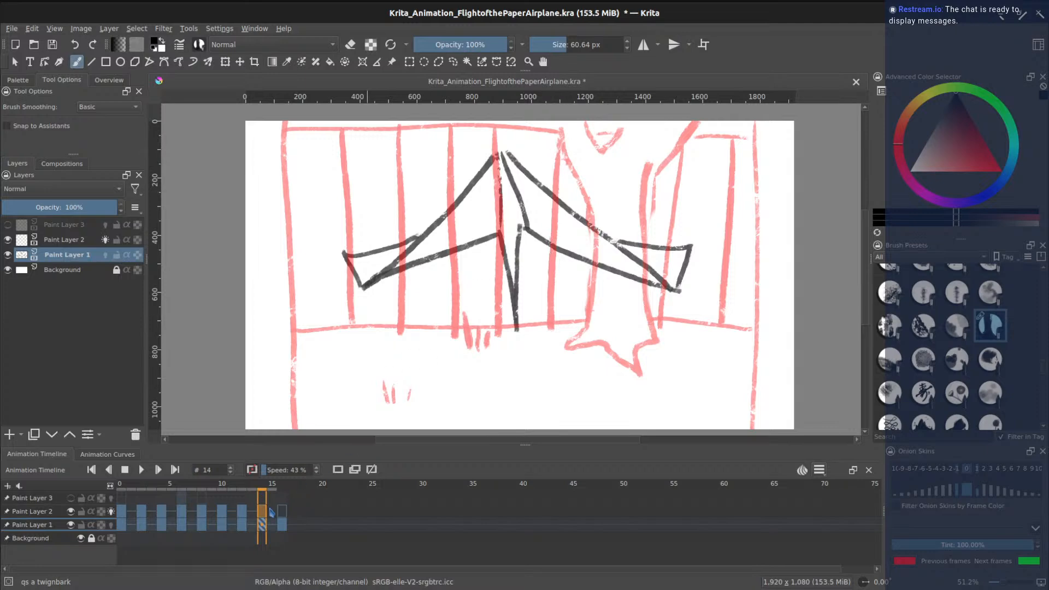
{"action": "left_click", "coordinate": [244, 515]}
{"action": "left_click", "coordinate": [263, 515]}
{"action": "left_click", "coordinate": [282, 515]}
{"action": "left_click", "coordinate": [263, 515]}
- Ink the figure's curved outline, undoing an accidental stroke and layer merge first
{"action": "mouse_move", "coordinate": [540, 121]}
{"action": "left_mouse_down"}
{"action": "mouse_move", "coordinate": [563, 262]}
{"action": "mouse_move", "coordinate": [550, 350]}
{"action": "mouse_move", "coordinate": [522, 393]}
{"action": "mouse_move", "coordinate": [548, 385]}
{"action": "mouse_move", "coordinate": [634, 414]}
{"action": "mouse_move", "coordinate": [671, 384]}
{"action": "mouse_move", "coordinate": [654, 317]}
{"action": "mouse_move", "coordinate": [672, 222]}
{"action": "mouse_move", "coordinate": [723, 122]}
{"action": "left_mouse_up"}
{"action": "key", "text": "ctrl+e"}
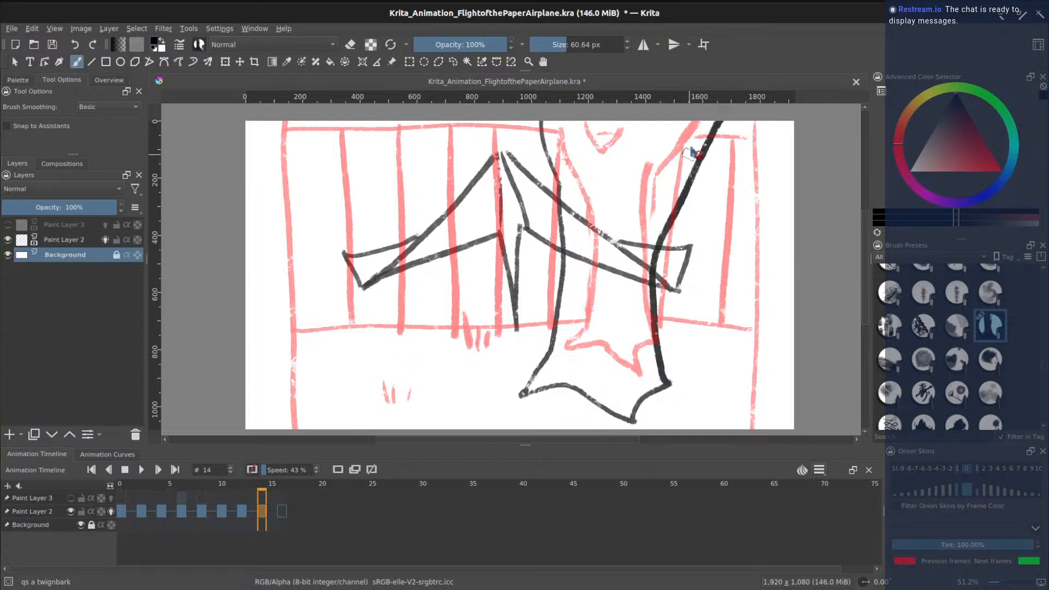
{"action": "key", "text": "ctrl+z"}
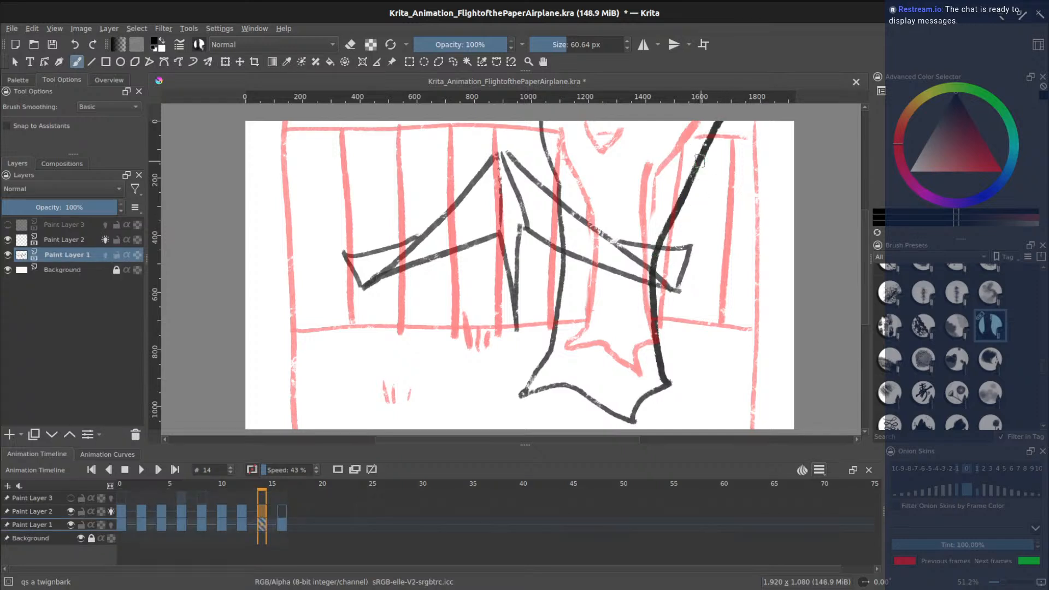
{"action": "key", "text": "ctrl+z"}
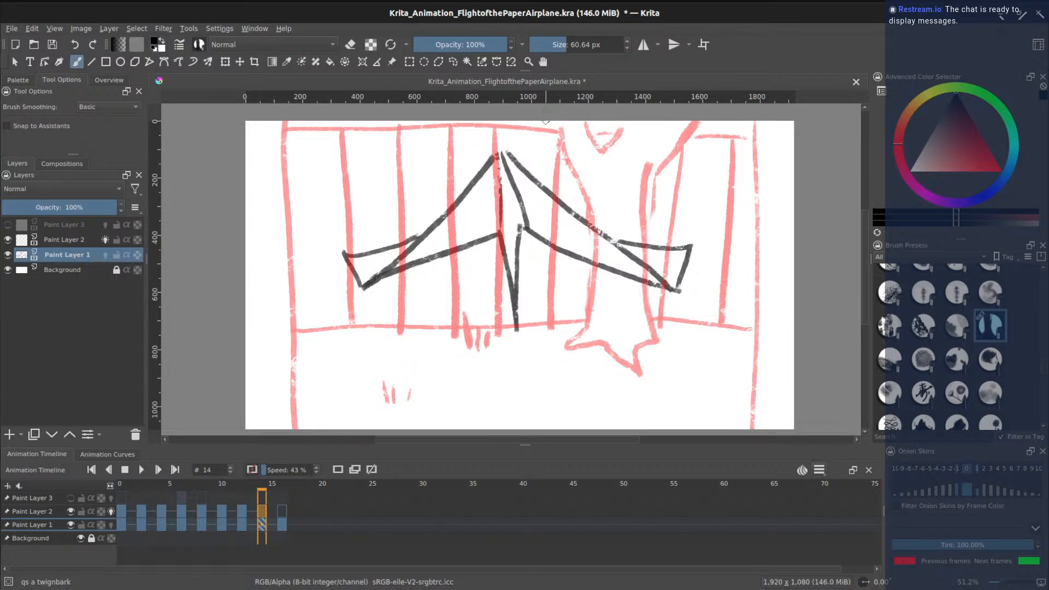
{"action": "mouse_move", "coordinate": [543, 126]}
{"action": "left_mouse_down"}
{"action": "mouse_move", "coordinate": [567, 257]}
{"action": "mouse_move", "coordinate": [559, 313]}
{"action": "mouse_move", "coordinate": [503, 367]}
{"action": "mouse_move", "coordinate": [558, 364]}
{"action": "mouse_move", "coordinate": [631, 416]}
{"action": "mouse_move", "coordinate": [632, 393]}
{"action": "mouse_move", "coordinate": [653, 371]}
{"action": "mouse_move", "coordinate": [680, 121]}
{"action": "left_mouse_up"}
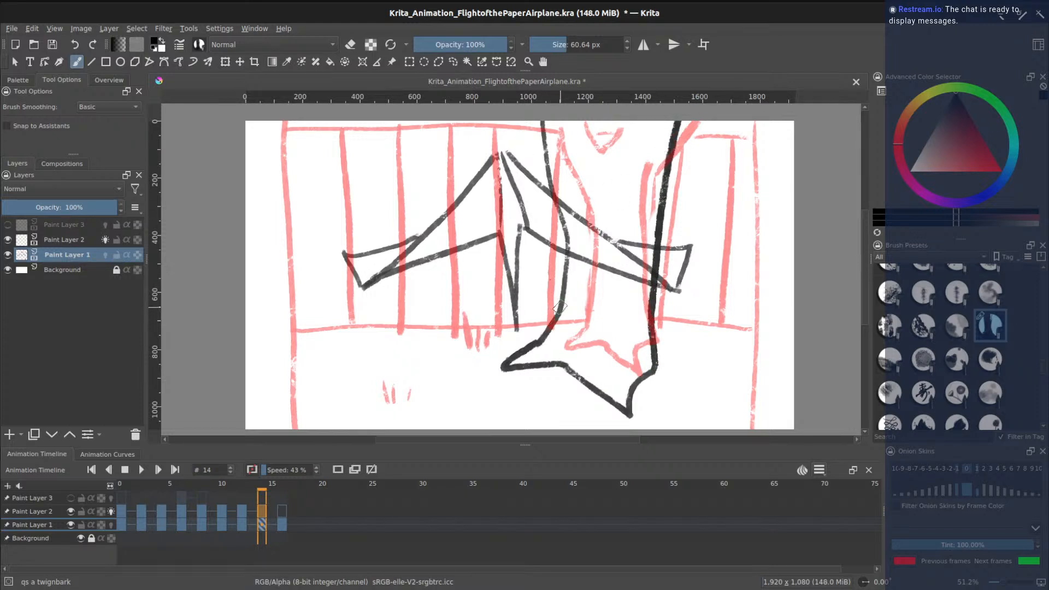
- Ink the horizon line across the room, three vertical wall bars and grass tufts
{"action": "left_click_drag", "start_coordinate": [560, 307], "coordinate": [277, 315]}
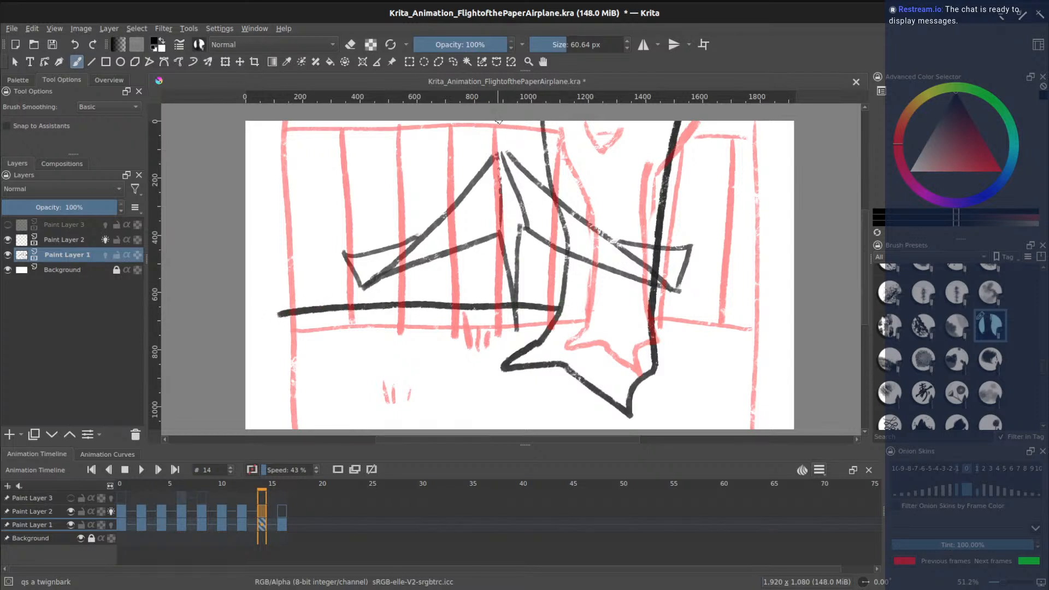
{"action": "left_click_drag", "start_coordinate": [476, 121], "coordinate": [469, 307]}
{"action": "left_click_drag", "start_coordinate": [400, 123], "coordinate": [402, 325]}
{"action": "mouse_move", "coordinate": [322, 121]}
{"action": "left_mouse_down"}
{"action": "mouse_move", "coordinate": [327, 307]}
{"action": "mouse_move", "coordinate": [246, 318]}
{"action": "left_mouse_up"}
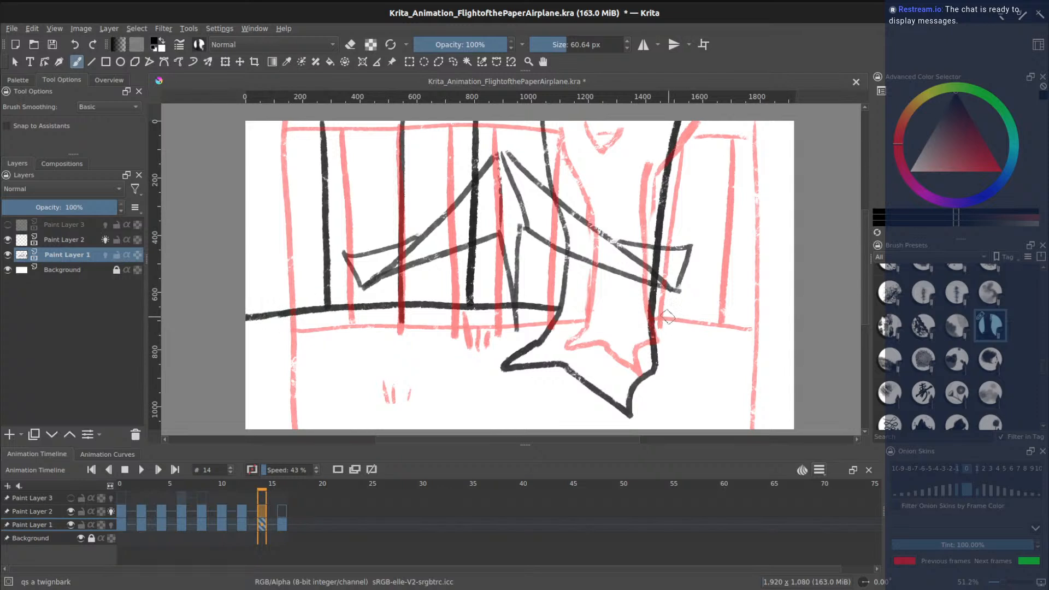
{"action": "left_click_drag", "start_coordinate": [656, 317], "coordinate": [797, 322]}
{"action": "mouse_move", "coordinate": [453, 325]}
{"action": "left_mouse_down"}
{"action": "mouse_move", "coordinate": [441, 272]}
{"action": "mouse_move", "coordinate": [468, 326]}
{"action": "mouse_move", "coordinate": [498, 264]}
{"action": "left_mouse_up"}
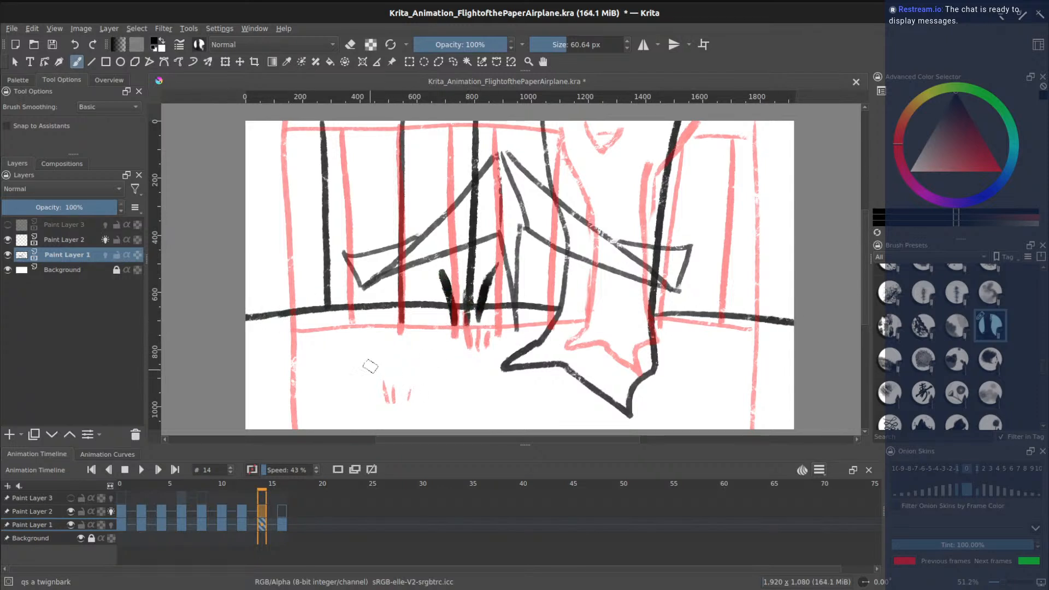
{"action": "mouse_move", "coordinate": [357, 316]}
{"action": "left_mouse_down"}
{"action": "mouse_move", "coordinate": [374, 369]}
{"action": "mouse_move", "coordinate": [410, 369]}
{"action": "left_mouse_up"}
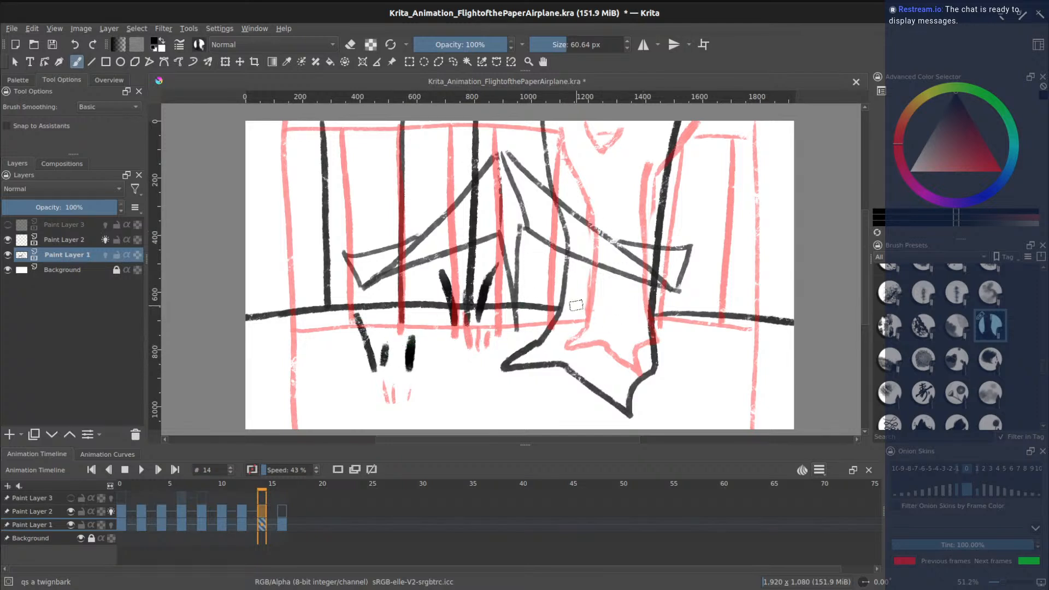
{"action": "scroll", "coordinate": [941, 347], "scroll_direction": "up", "scroll_amount": 10}
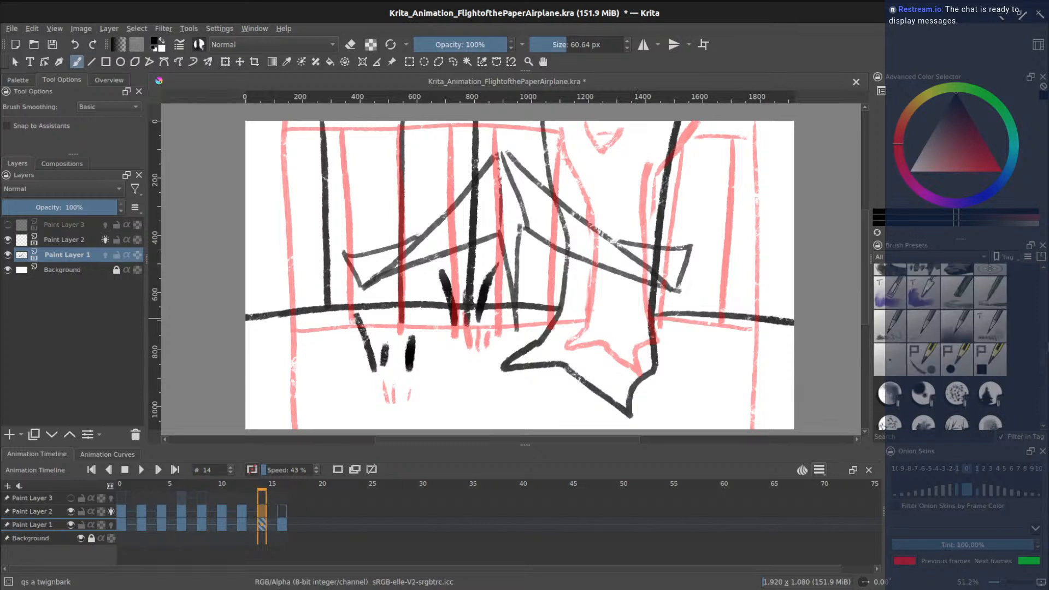
- With a 63 px Eraser Circle, trim the line ends overlapping the airplane wing
{"action": "left_click", "coordinate": [891, 281]}
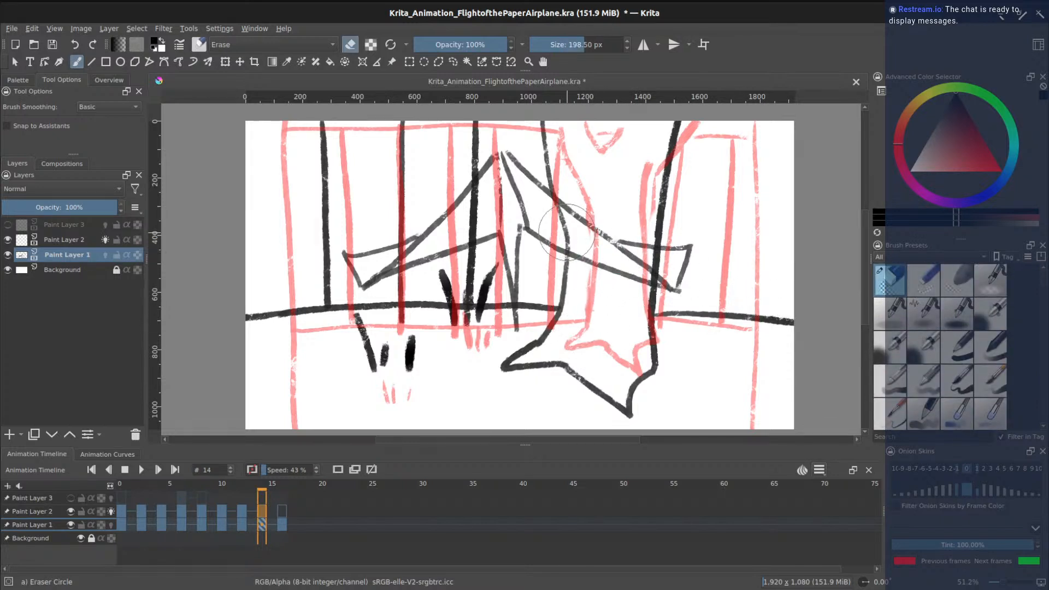
{"action": "left_click", "coordinate": [567, 48]}
{"action": "left_click_drag", "start_coordinate": [567, 242], "coordinate": [573, 247]}
{"action": "left_click_drag", "start_coordinate": [557, 212], "coordinate": [551, 201]}
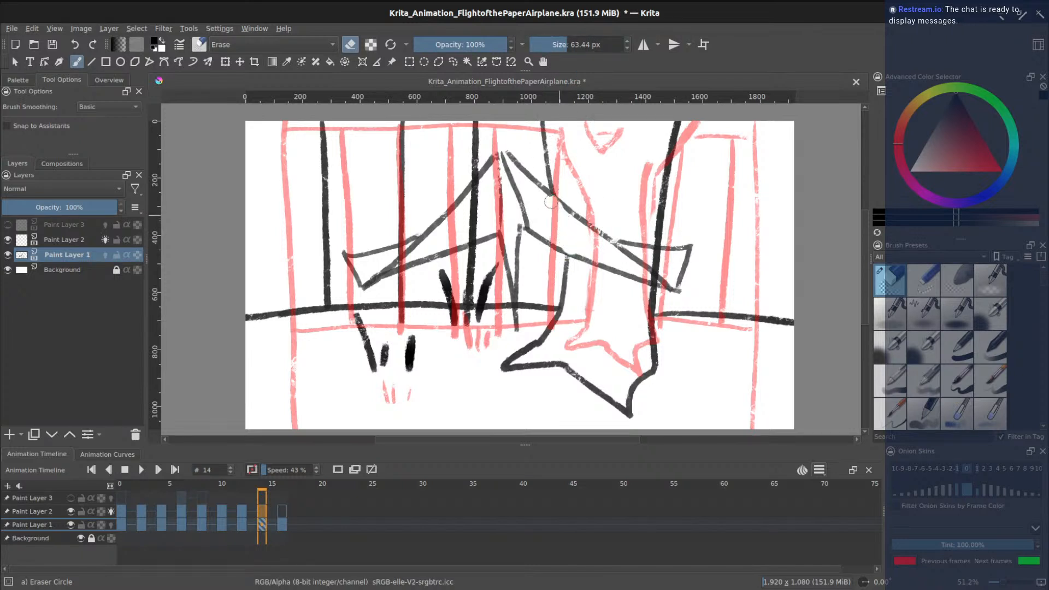
{"action": "mouse_move", "coordinate": [649, 277]}
{"action": "left_mouse_down"}
{"action": "mouse_move", "coordinate": [656, 257]}
{"action": "mouse_move", "coordinate": [654, 275]}
{"action": "left_mouse_up"}
{"action": "key", "text": "ctrl+z"}
{"action": "left_click_drag", "start_coordinate": [660, 258], "coordinate": [657, 265]}
- Switch between Paint Layers 2 and 1 on frame 14 and erase the vertical line near the wing
{"action": "left_click", "coordinate": [52, 513]}
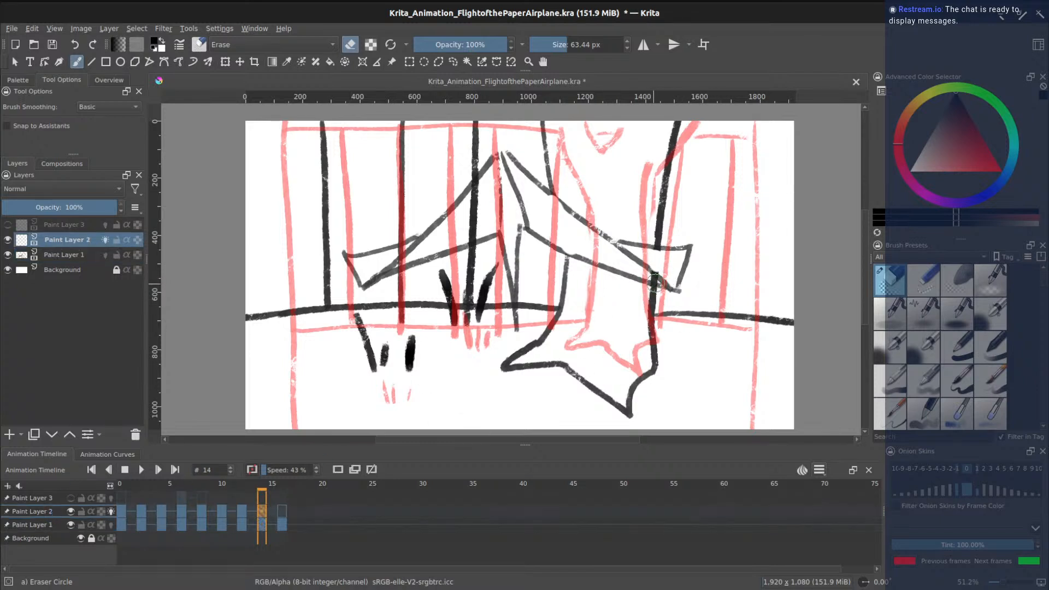
{"action": "left_click", "coordinate": [561, 46]}
{"action": "left_click_drag", "start_coordinate": [561, 45], "coordinate": [555, 46]}
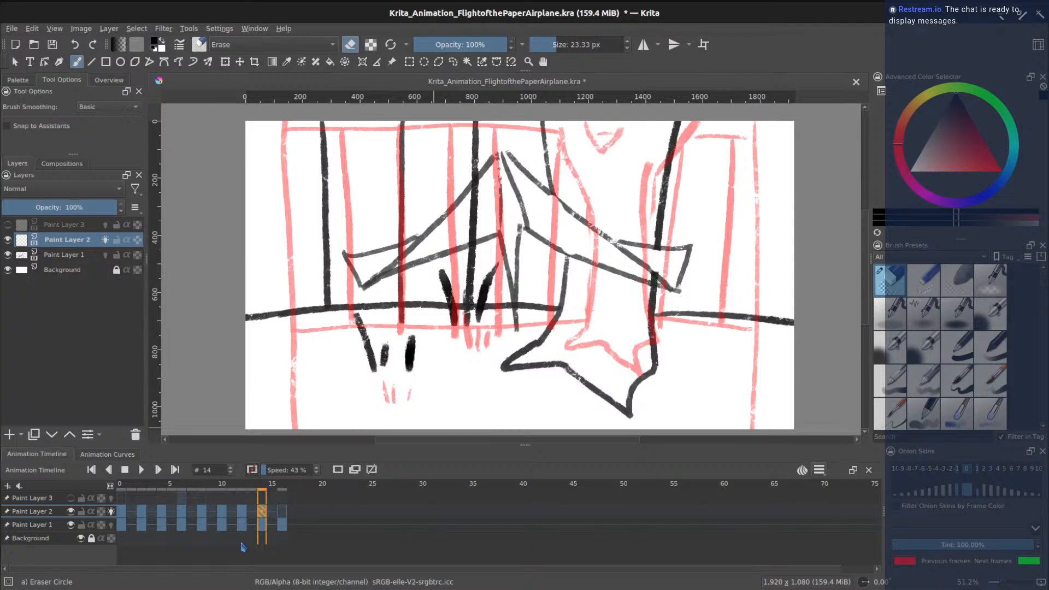
{"action": "left_click", "coordinate": [262, 528]}
{"action": "left_click", "coordinate": [103, 519]}
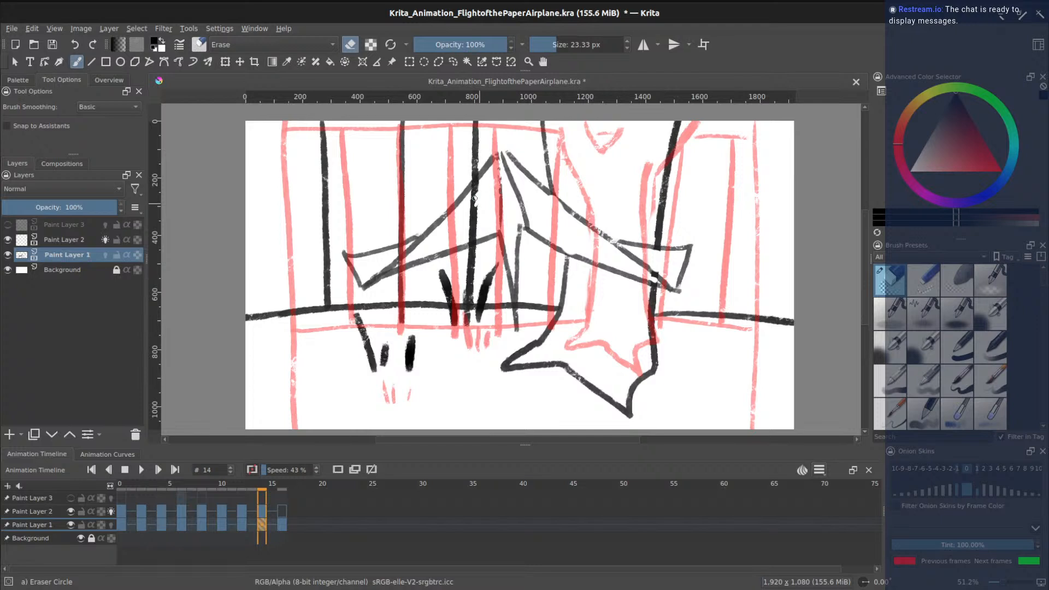
{"action": "left_click", "coordinate": [563, 46]}
{"action": "left_click_drag", "start_coordinate": [476, 204], "coordinate": [474, 232]}
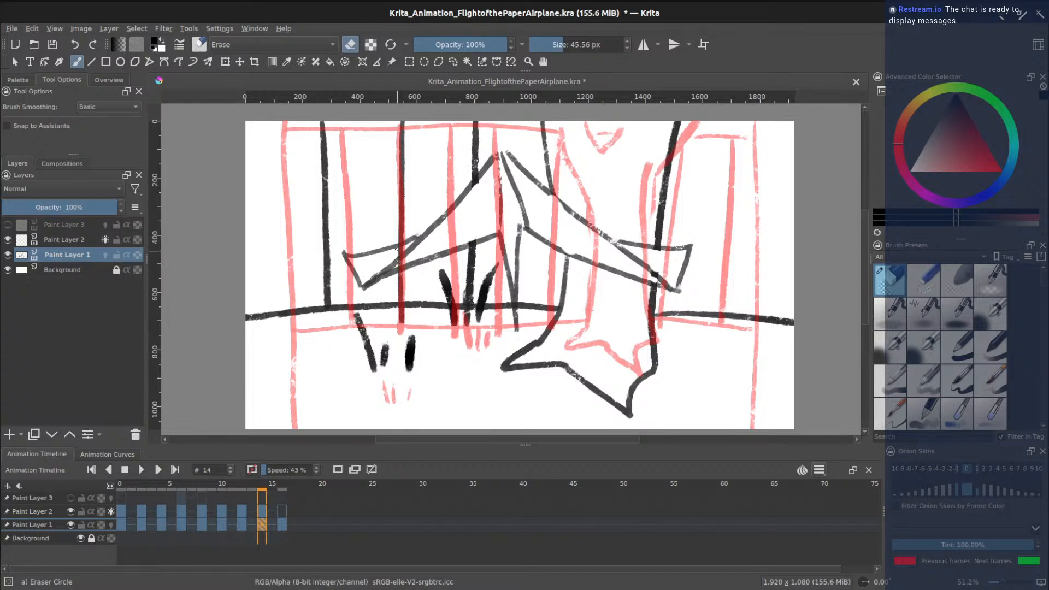
{"action": "left_click_drag", "start_coordinate": [552, 51], "coordinate": [549, 50]}
- On frame 16, activate Paint Layer 2 and turn on Paint Layer 1's onion skins
{"action": "left_click", "coordinate": [281, 512]}
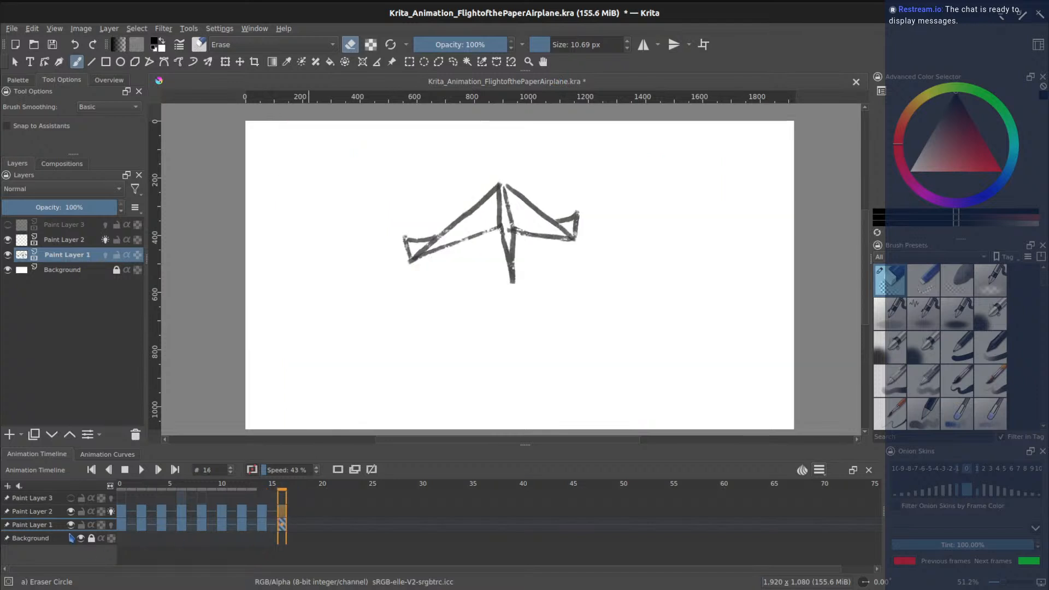
{"action": "left_click", "coordinate": [47, 514]}
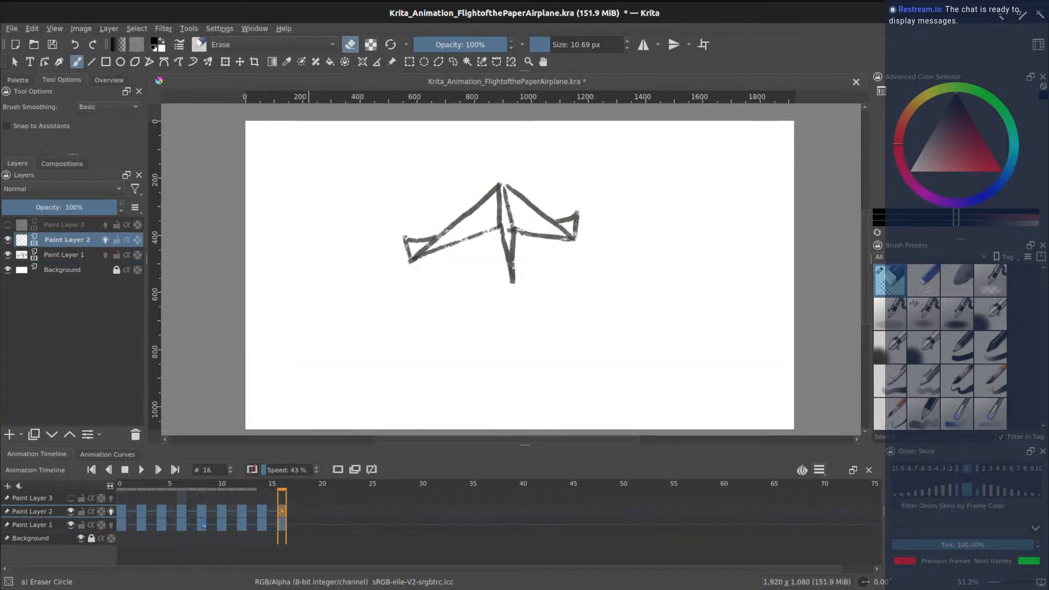
{"action": "left_click", "coordinate": [111, 524]}
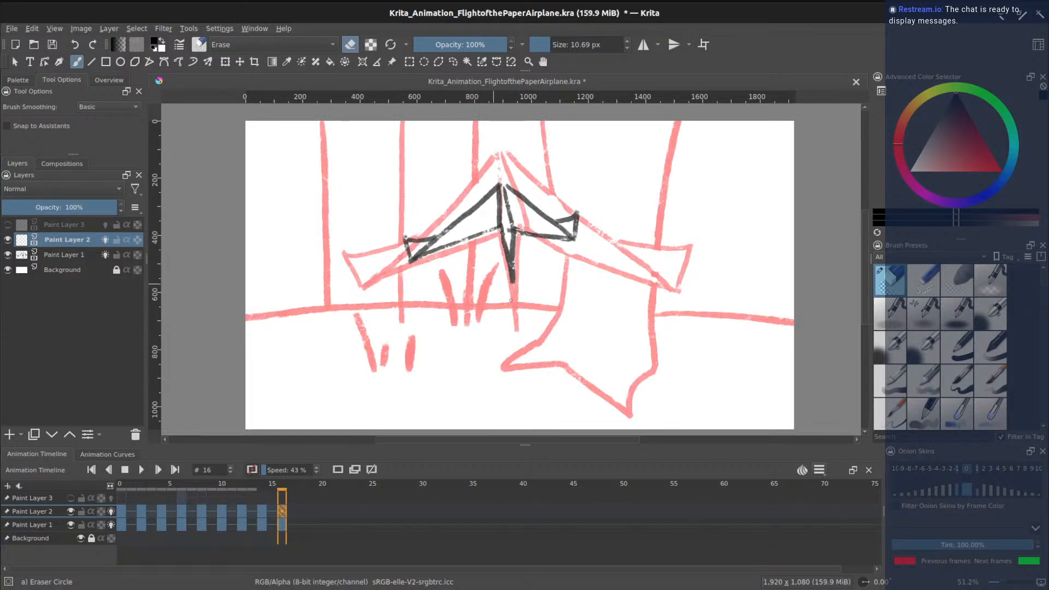
- Copy Paint Layer 2's frame 14 keyframe onto frame 16, then compare the two frames
{"action": "left_click", "coordinate": [262, 512]}
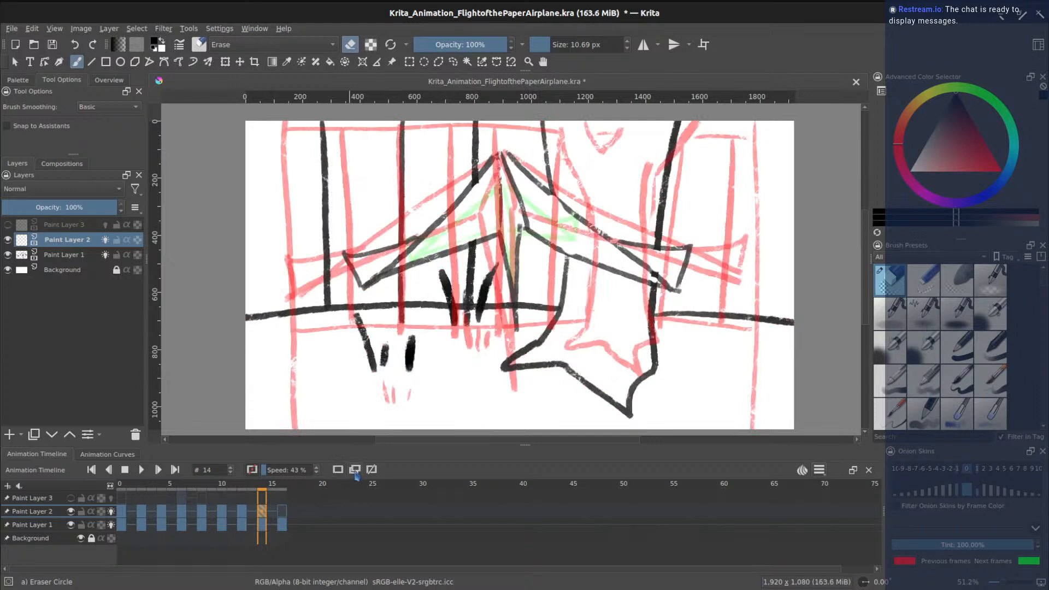
{"action": "right_click", "coordinate": [262, 521]}
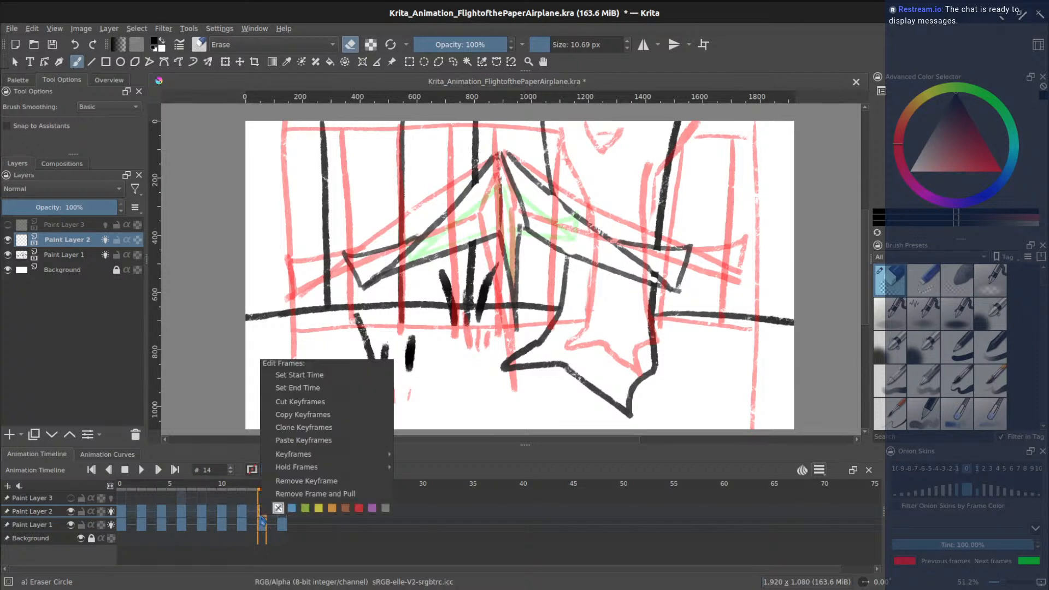
{"action": "left_click", "coordinate": [321, 415]}
{"action": "left_click", "coordinate": [282, 512]}
{"action": "right_click", "coordinate": [282, 512]}
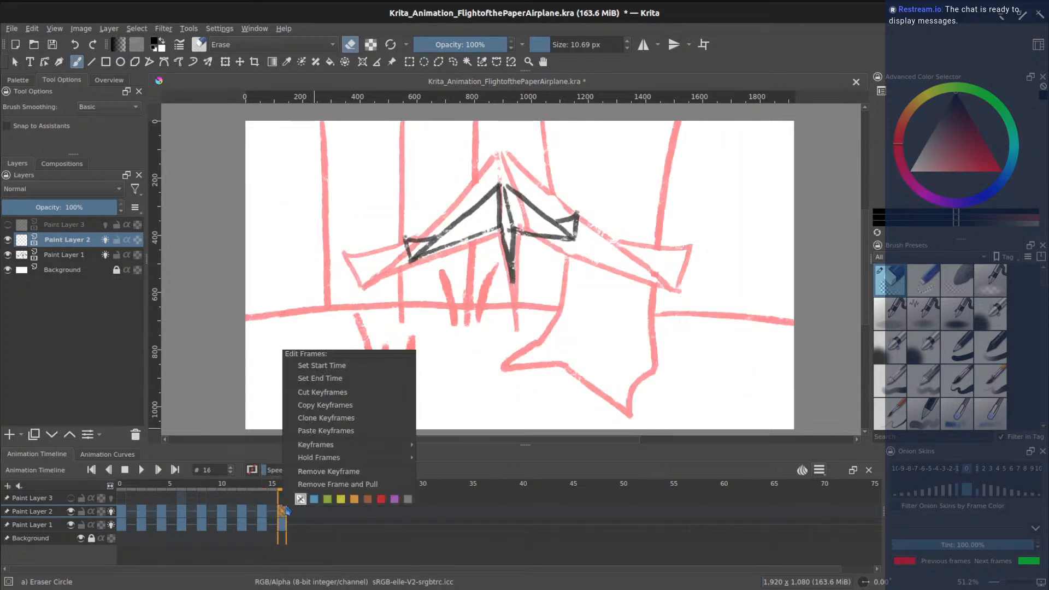
{"action": "left_click", "coordinate": [335, 430]}
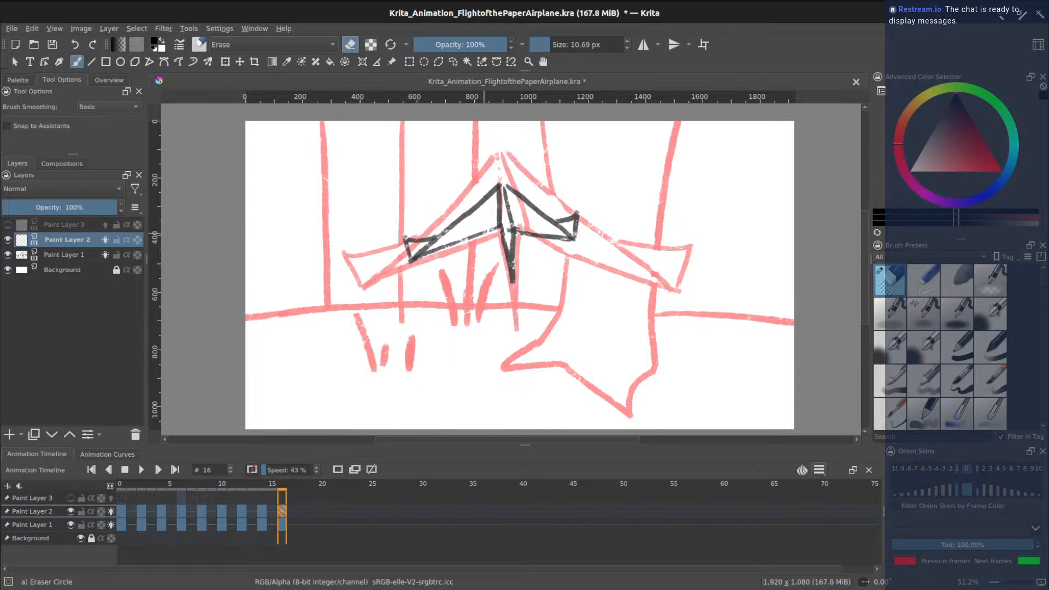
{"action": "left_click", "coordinate": [266, 501]}
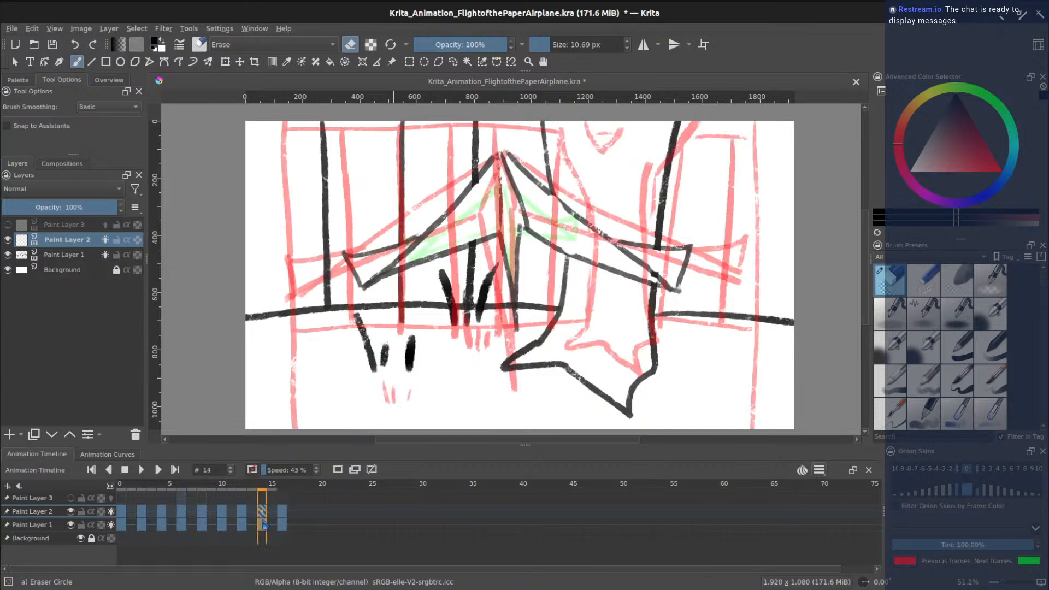
{"action": "left_click", "coordinate": [284, 516]}
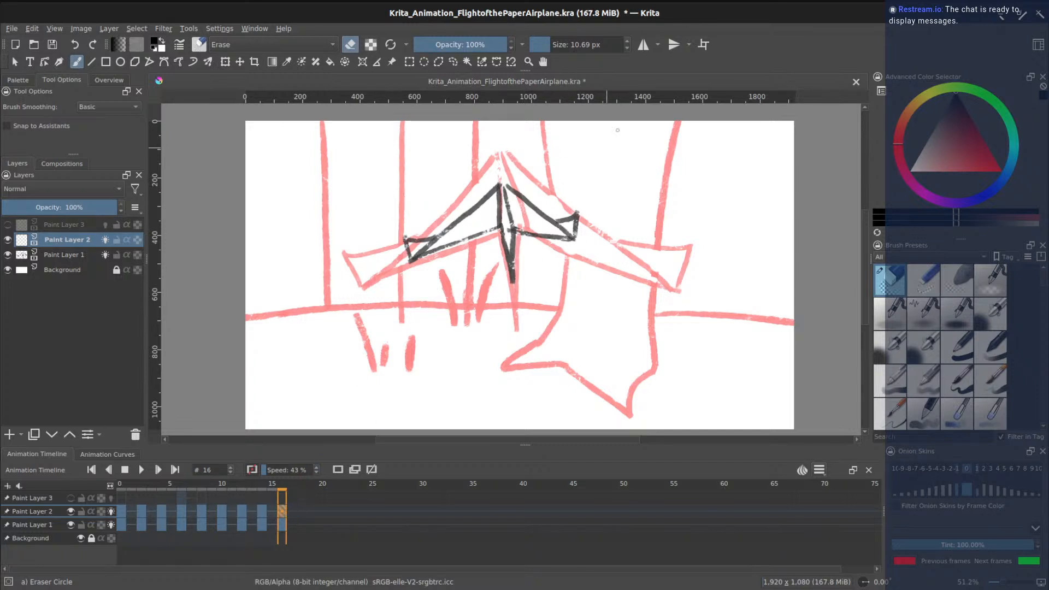
- With the twig-bark brush, ink the figure outline and the horizon line on frame 16
{"action": "left_click_drag", "start_coordinate": [1044, 285], "coordinate": [1034, 383]}
{"action": "left_click", "coordinate": [991, 364]}
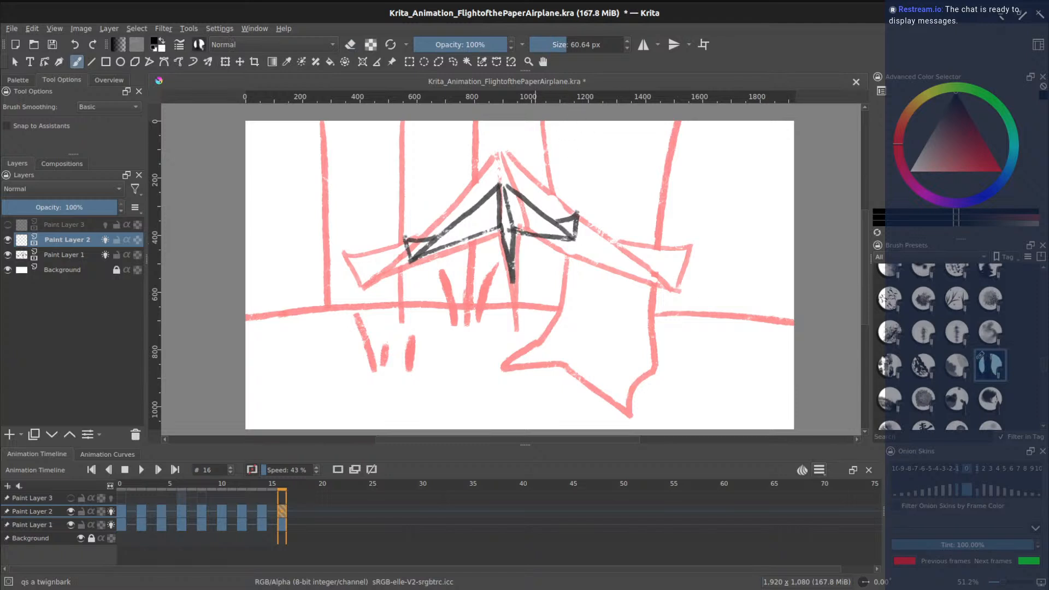
{"action": "mouse_move", "coordinate": [542, 127]}
{"action": "left_mouse_down"}
{"action": "mouse_move", "coordinate": [563, 277]}
{"action": "mouse_move", "coordinate": [535, 340]}
{"action": "mouse_move", "coordinate": [496, 371]}
{"action": "mouse_move", "coordinate": [558, 366]}
{"action": "mouse_move", "coordinate": [640, 421]}
{"action": "mouse_move", "coordinate": [632, 404]}
{"action": "mouse_move", "coordinate": [652, 371]}
{"action": "mouse_move", "coordinate": [678, 128]}
{"action": "left_mouse_up"}
{"action": "mouse_move", "coordinate": [551, 310]}
{"action": "left_mouse_down"}
{"action": "mouse_move", "coordinate": [346, 301]}
{"action": "mouse_move", "coordinate": [246, 316]}
{"action": "left_mouse_up"}
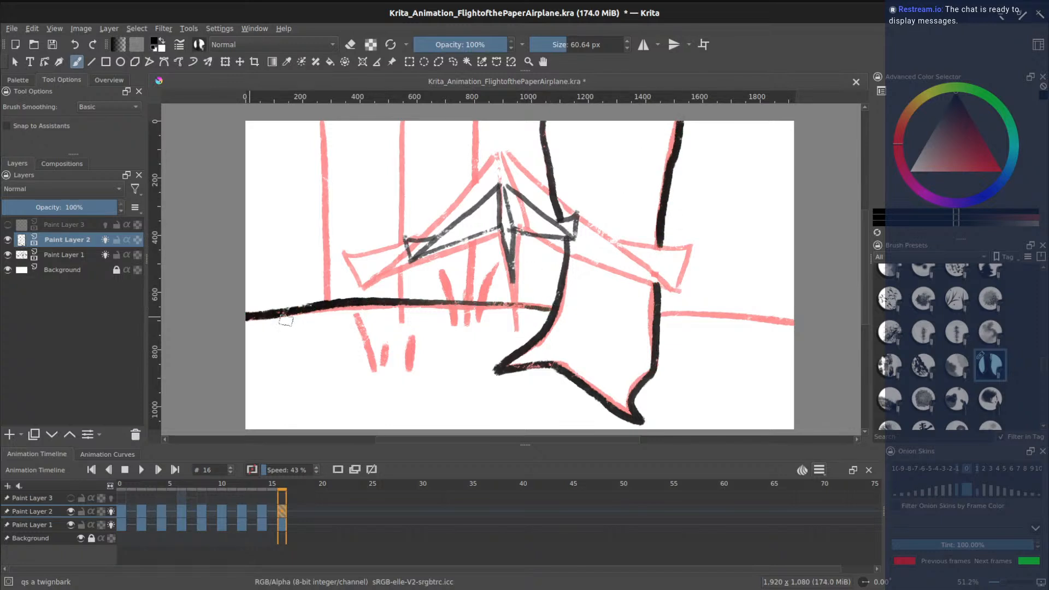
{"action": "left_click_drag", "start_coordinate": [660, 314], "coordinate": [795, 325]}
- Ink the vertical wall bars and grass tufts, then scrub back through earlier frames
{"action": "left_click_drag", "start_coordinate": [475, 125], "coordinate": [472, 299]}
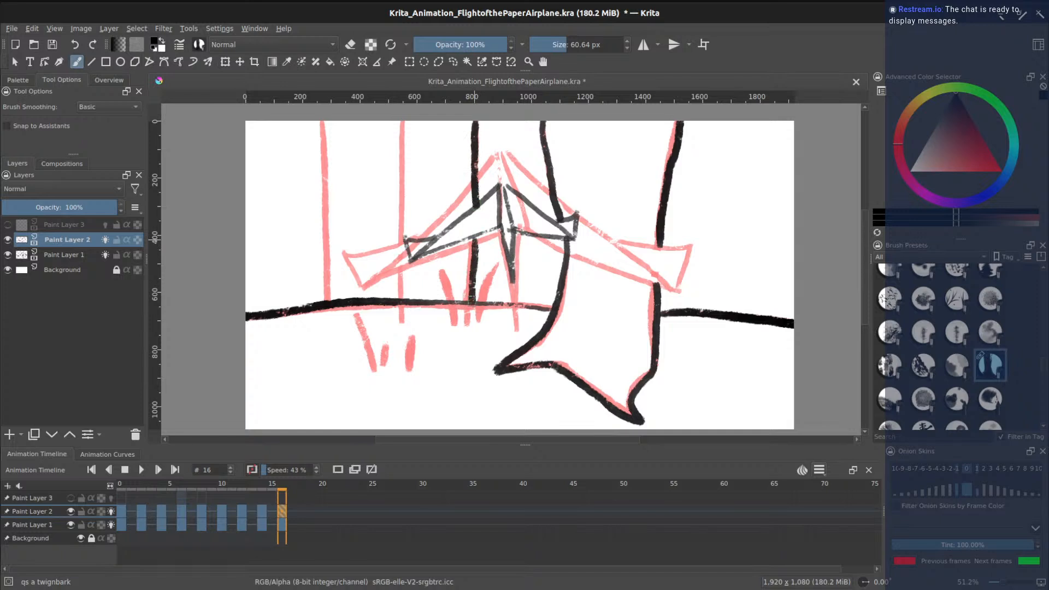
{"action": "left_click_drag", "start_coordinate": [403, 123], "coordinate": [401, 302]}
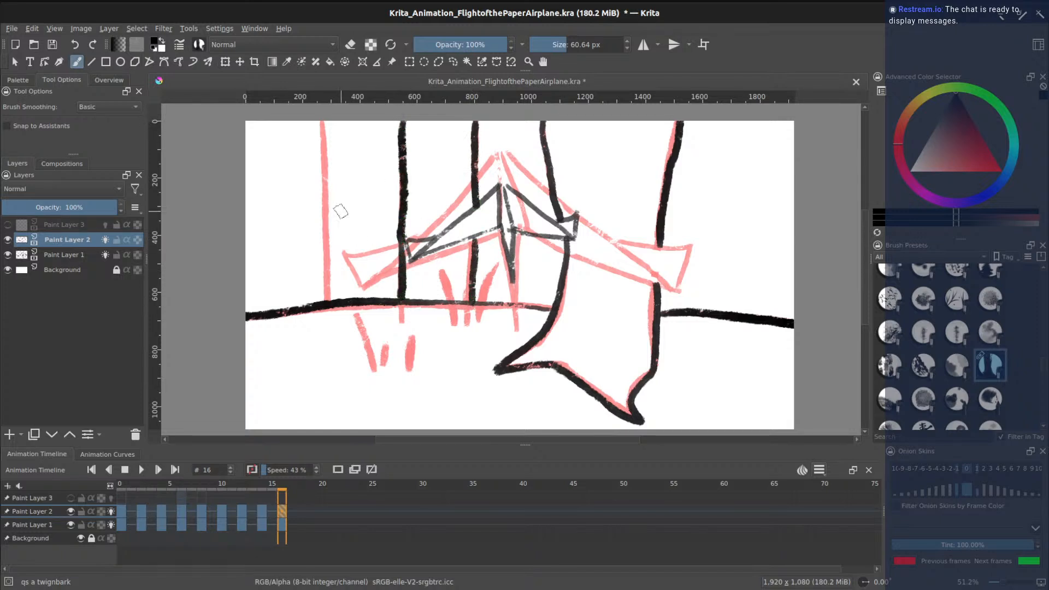
{"action": "left_click_drag", "start_coordinate": [325, 123], "coordinate": [330, 299]}
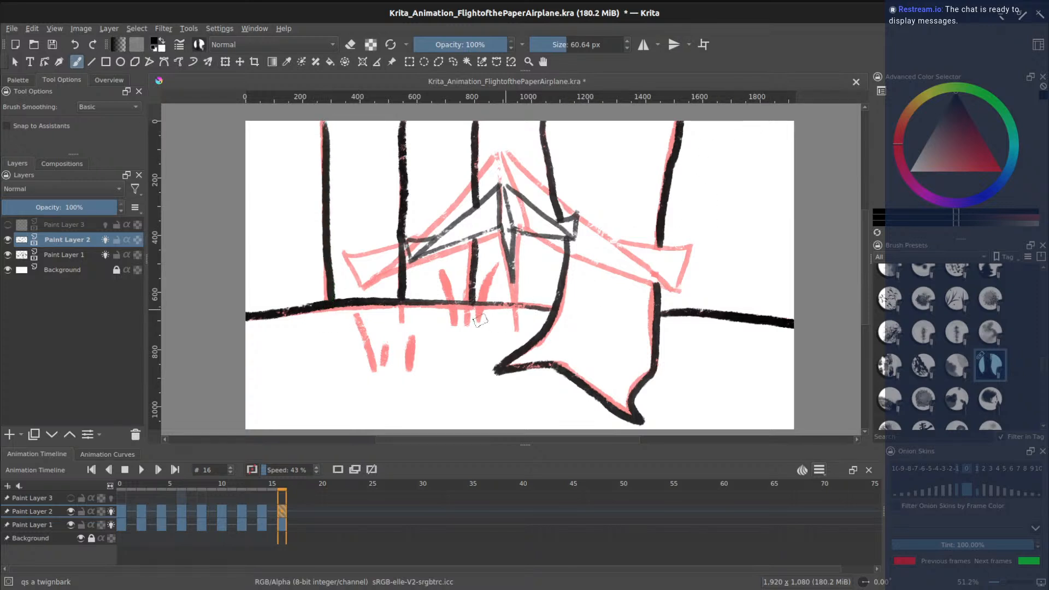
{"action": "mouse_move", "coordinate": [454, 326]}
{"action": "left_mouse_down"}
{"action": "mouse_move", "coordinate": [442, 276]}
{"action": "mouse_move", "coordinate": [472, 289]}
{"action": "mouse_move", "coordinate": [494, 269]}
{"action": "left_mouse_up"}
{"action": "mouse_move", "coordinate": [373, 371]}
{"action": "left_mouse_down"}
{"action": "mouse_move", "coordinate": [360, 338]}
{"action": "mouse_move", "coordinate": [391, 341]}
{"action": "left_mouse_up"}
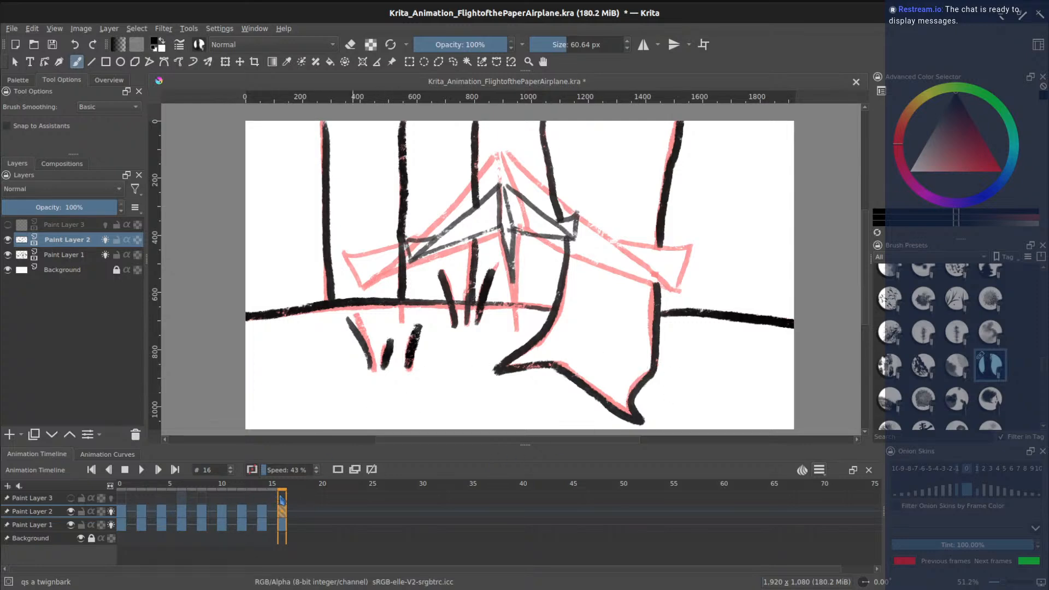
{"action": "left_click_drag", "start_coordinate": [281, 500], "coordinate": [122, 503]}
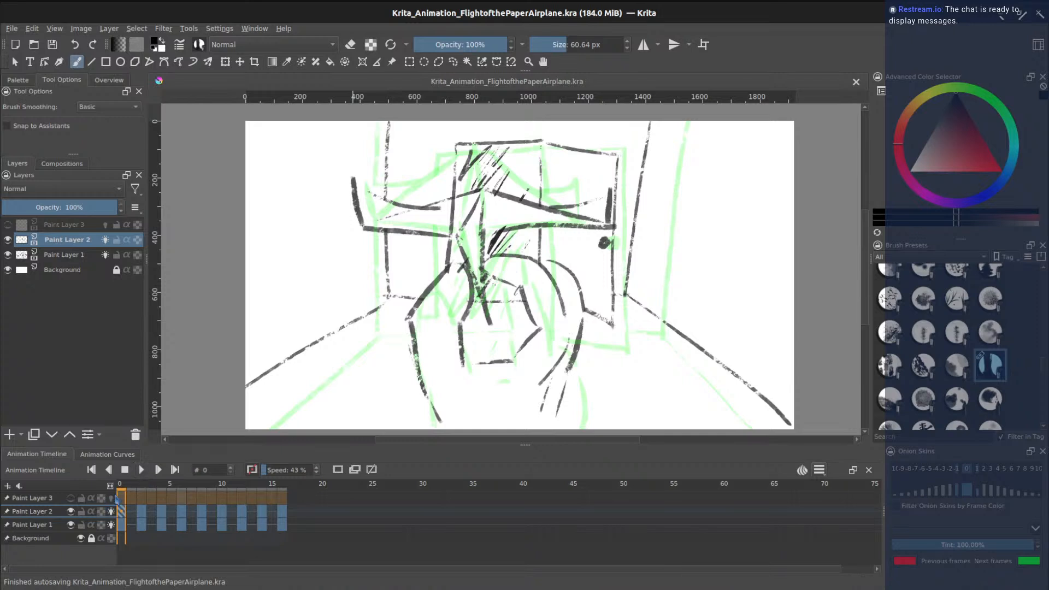
- Show Paint Layer 3, turn off onion skins on Layers 1 and 2, and play the animation
{"action": "left_click", "coordinate": [71, 498]}
{"action": "left_click", "coordinate": [111, 512]}
{"action": "left_click", "coordinate": [112, 525]}
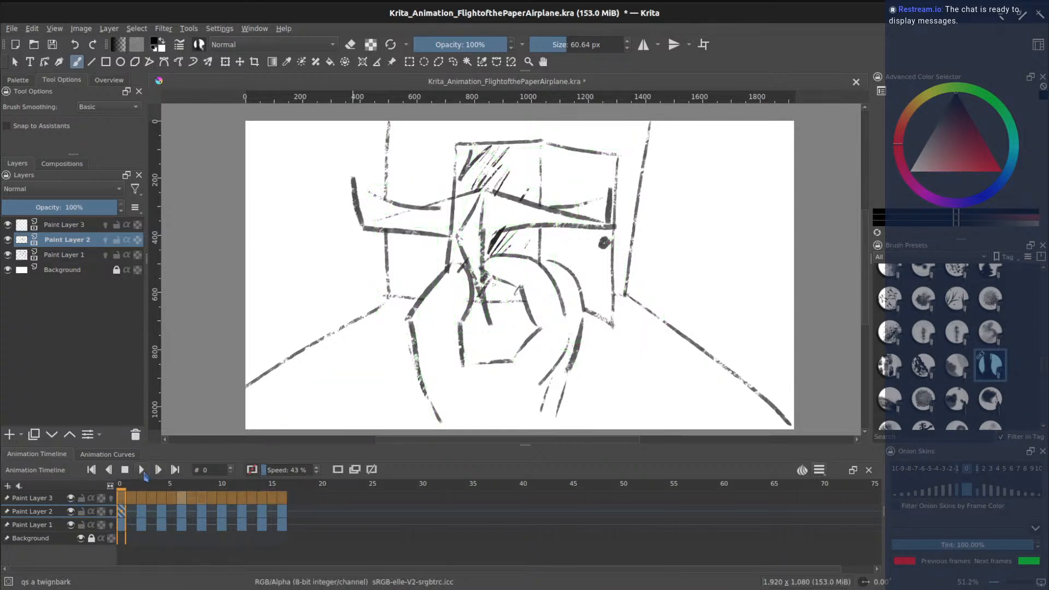
{"action": "left_click", "coordinate": [143, 473]}
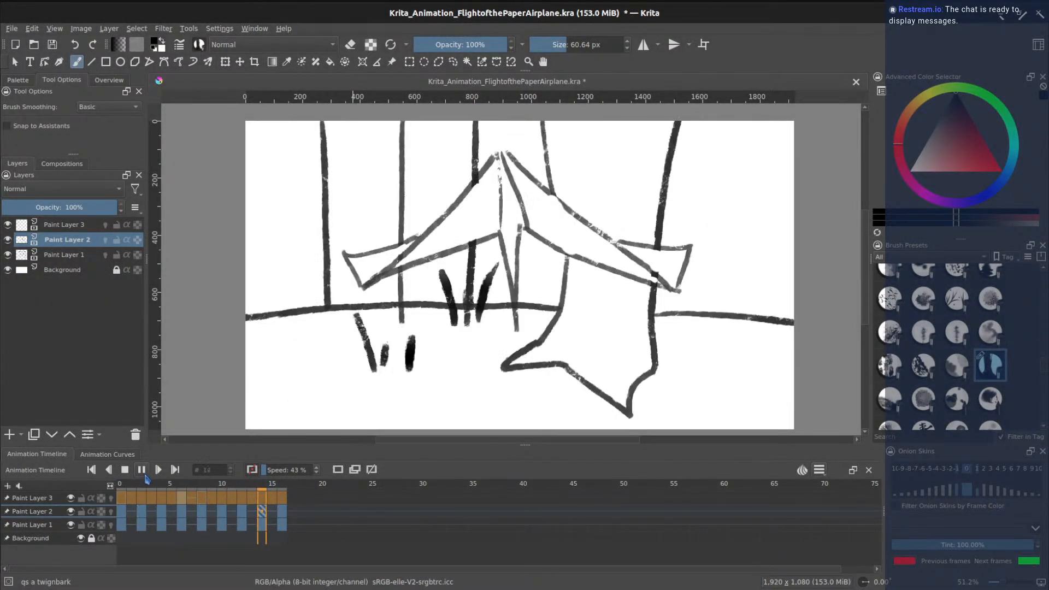
{"action": "left_click", "coordinate": [125, 471]}
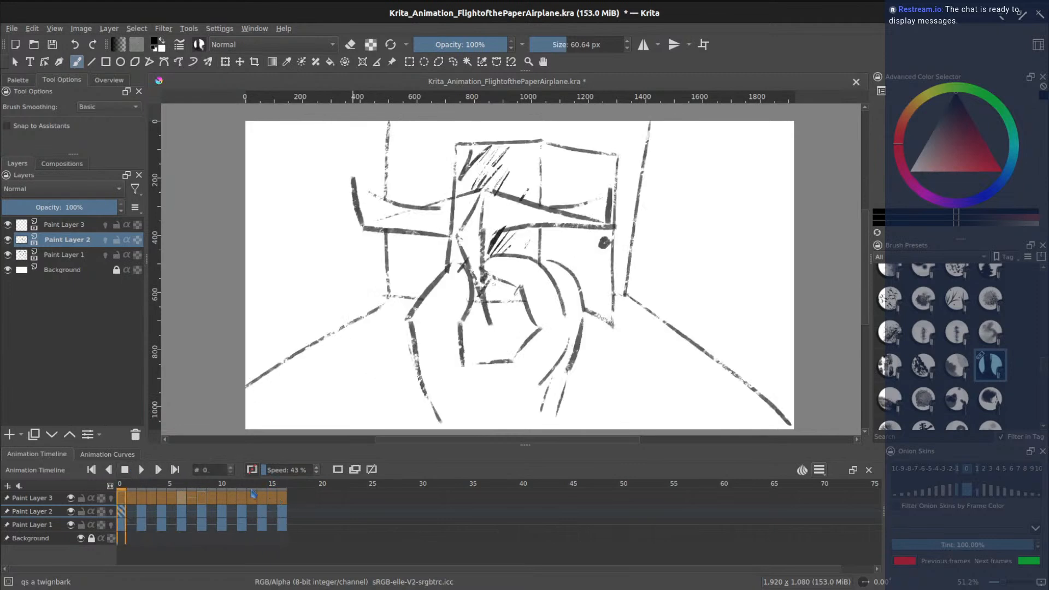
- Settle on Paint Layer 2's frame 12 after checking frame 8, and pick the Eraser Circle preset
{"action": "left_click", "coordinate": [249, 488]}
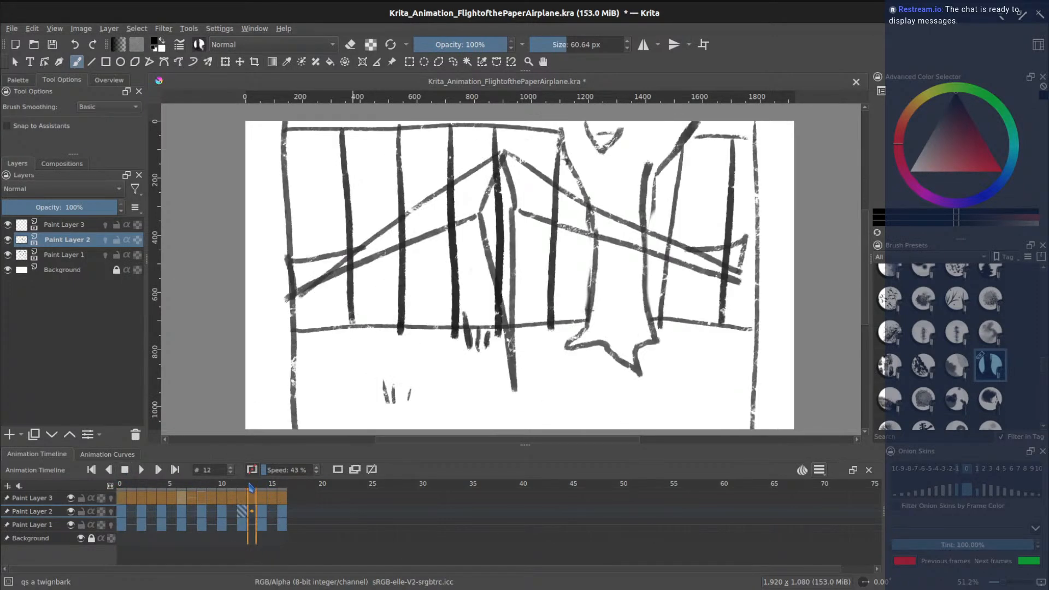
{"action": "left_click_drag", "start_coordinate": [253, 490], "coordinate": [244, 490]}
{"action": "left_click", "coordinate": [243, 512]}
{"action": "left_click", "coordinate": [206, 506]}
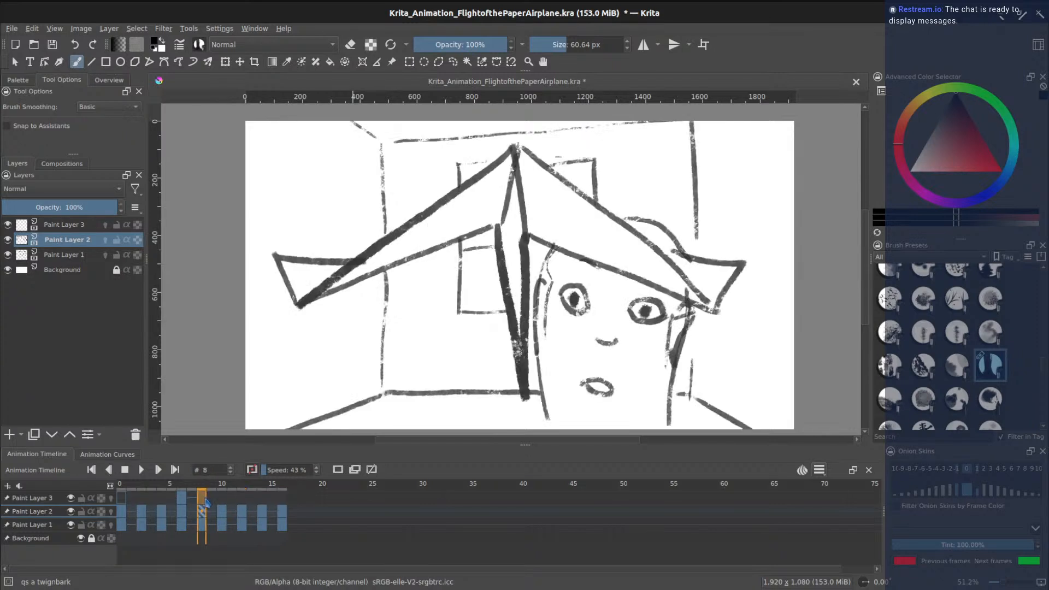
{"action": "left_click", "coordinate": [245, 515]}
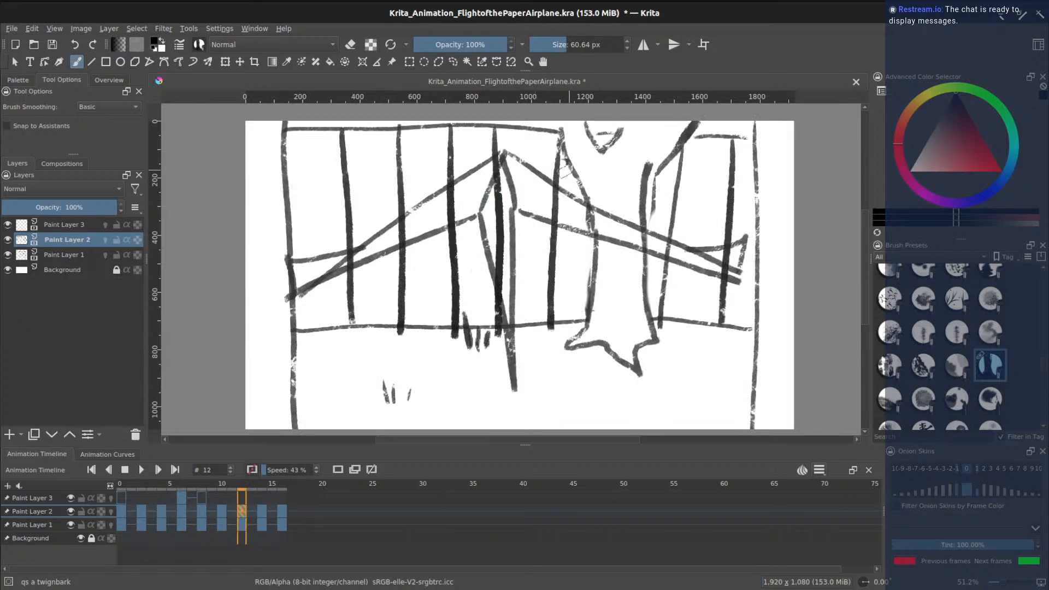
{"action": "scroll", "coordinate": [1045, 370], "scroll_direction": "up", "scroll_amount": 5}
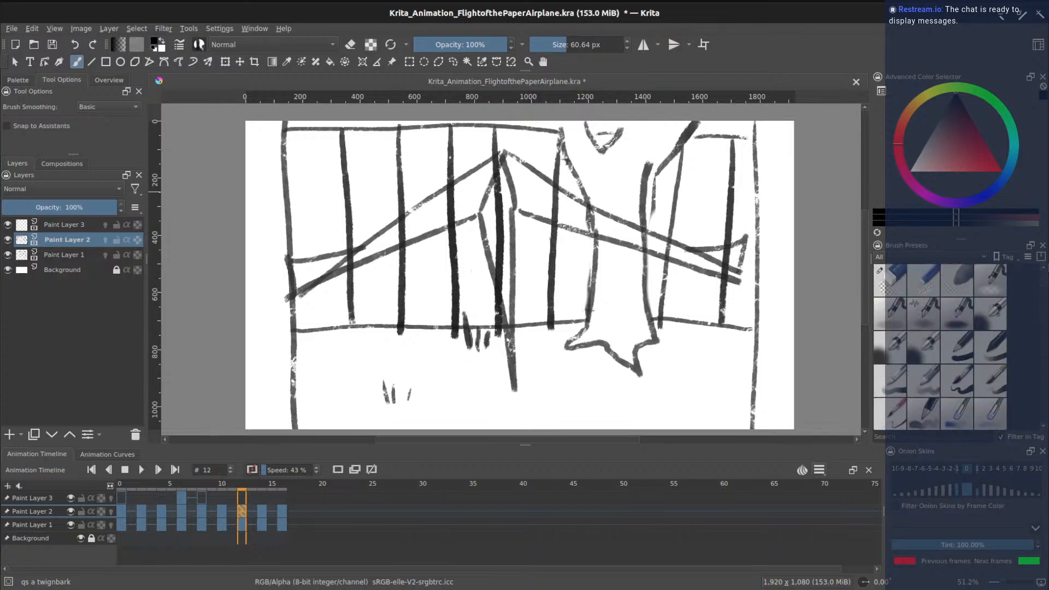
{"action": "left_click", "coordinate": [890, 280]}
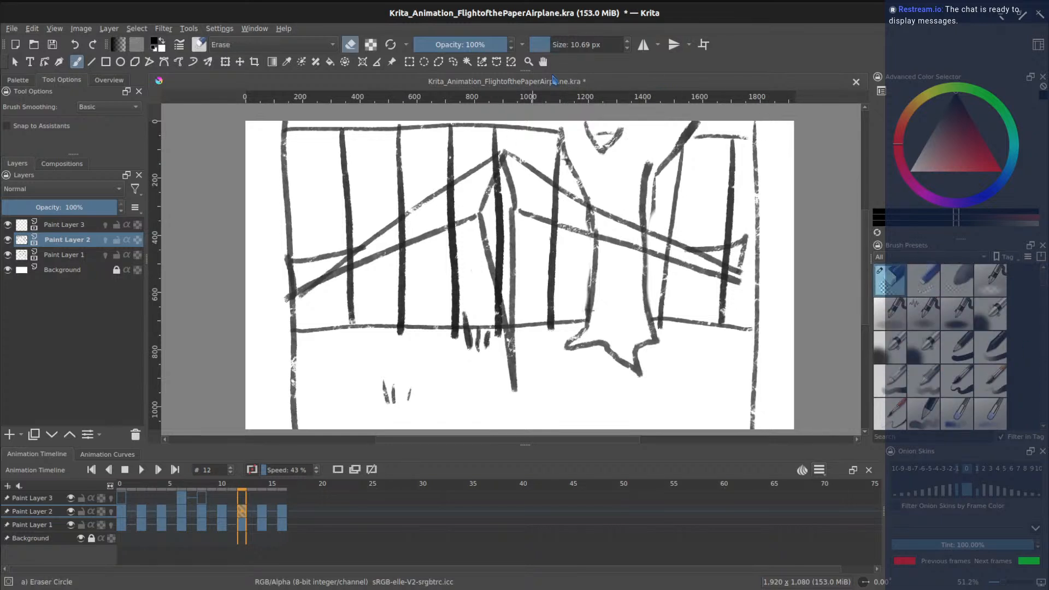
- Erase the room lines crossing the airplane wings on frame 12 with a 108 px, then 69 px eraser
{"action": "left_click_drag", "start_coordinate": [555, 42], "coordinate": [574, 43]}
{"action": "mouse_move", "coordinate": [497, 198]}
{"action": "left_mouse_down"}
{"action": "mouse_move", "coordinate": [504, 281]}
{"action": "mouse_move", "coordinate": [497, 169]}
{"action": "mouse_move", "coordinate": [468, 206]}
{"action": "mouse_move", "coordinate": [466, 195]}
{"action": "mouse_move", "coordinate": [451, 214]}
{"action": "mouse_move", "coordinate": [404, 233]}
{"action": "left_mouse_up"}
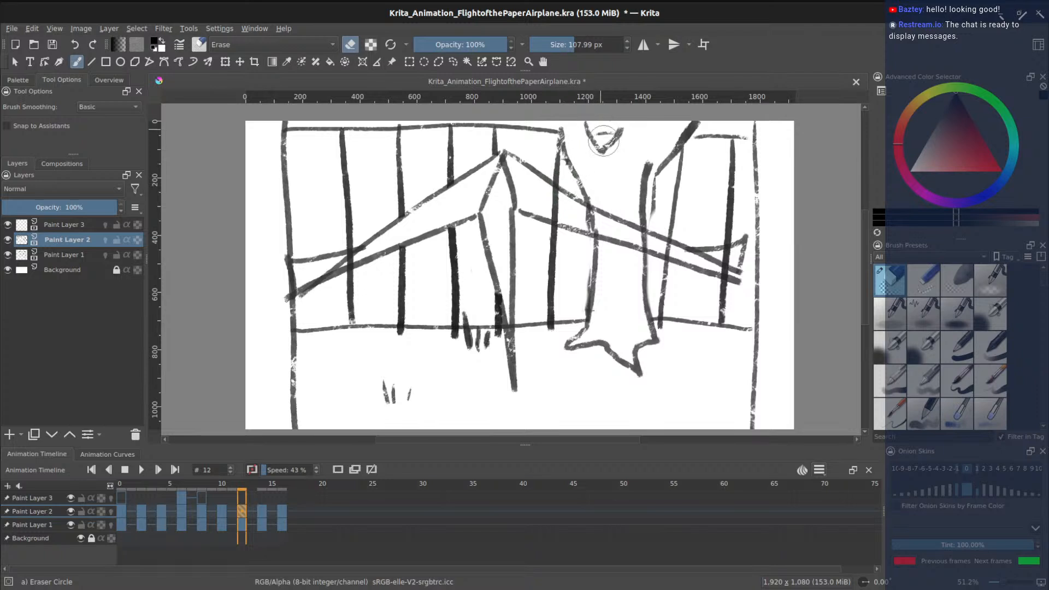
{"action": "mouse_move", "coordinate": [537, 213]}
{"action": "left_mouse_down"}
{"action": "mouse_move", "coordinate": [533, 201]}
{"action": "mouse_move", "coordinate": [557, 211]}
{"action": "mouse_move", "coordinate": [555, 203]}
{"action": "mouse_move", "coordinate": [586, 222]}
{"action": "left_mouse_up"}
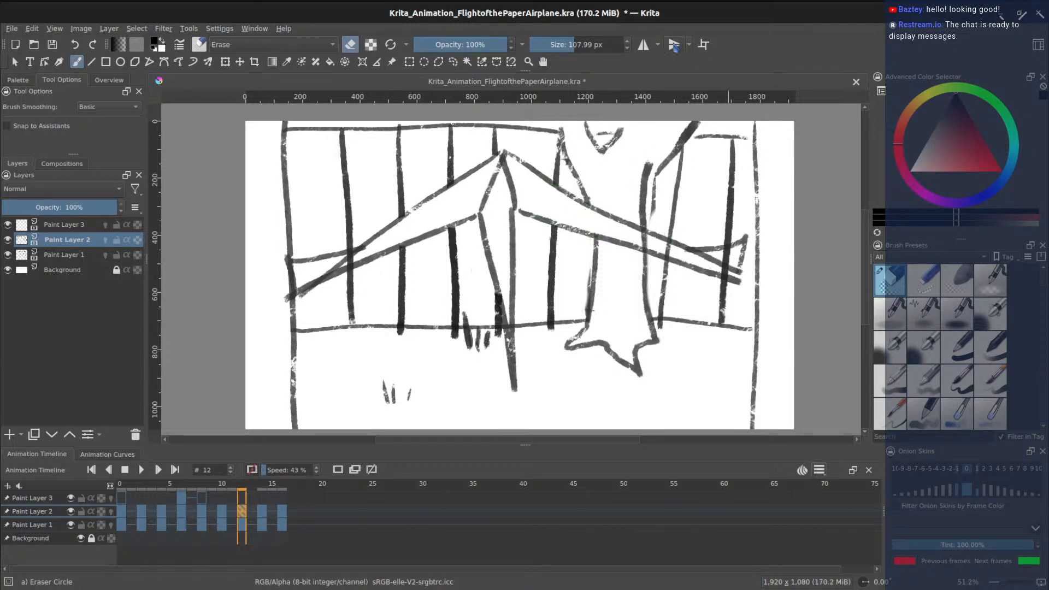
{"action": "left_click_drag", "start_coordinate": [572, 39], "coordinate": [568, 41]}
{"action": "left_click_drag", "start_coordinate": [727, 263], "coordinate": [728, 260]}
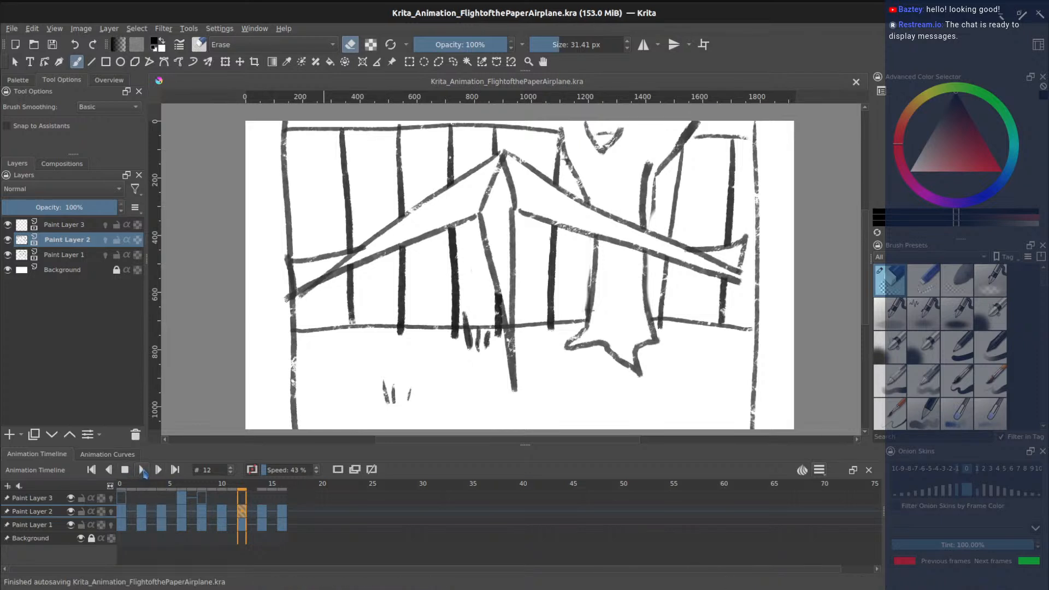
- Play and stop the animation, then step to frame 10
{"action": "left_click", "coordinate": [141, 469]}
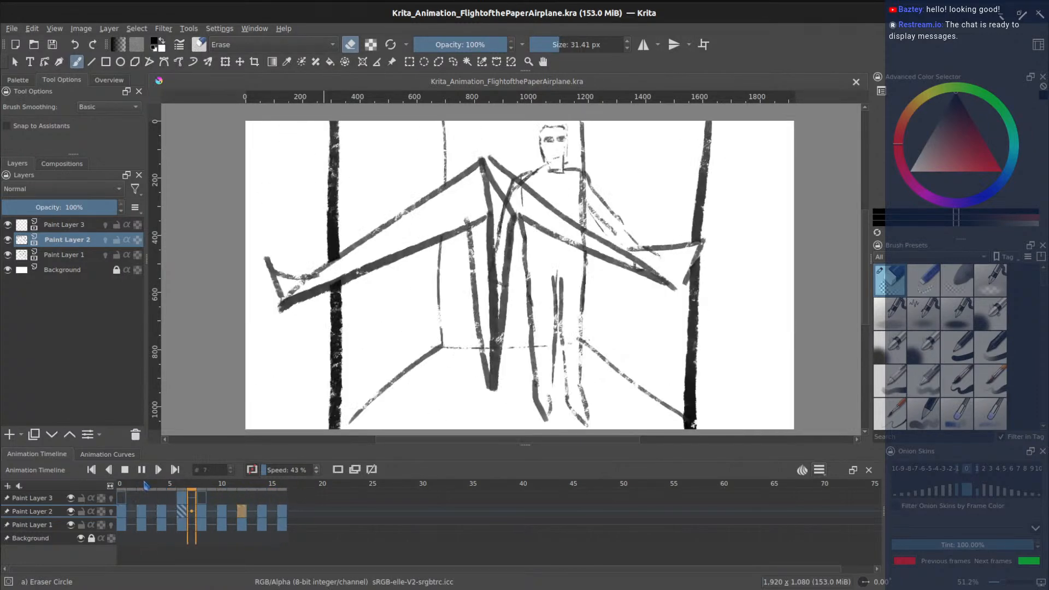
{"action": "left_click", "coordinate": [141, 469]}
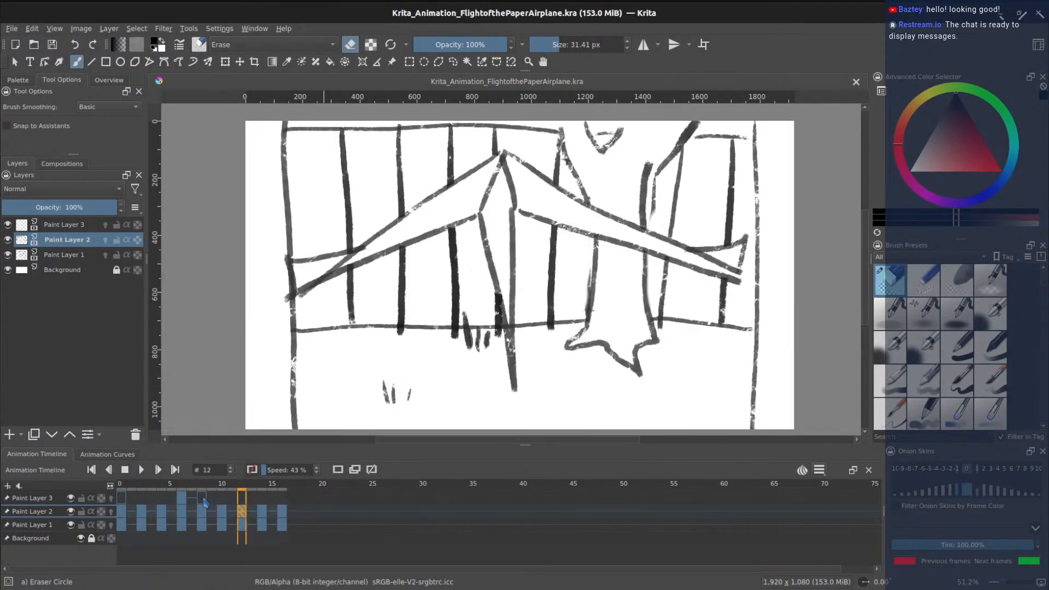
{"action": "left_click", "coordinate": [203, 500]}
{"action": "left_click", "coordinate": [211, 499]}
{"action": "left_click", "coordinate": [222, 499]}
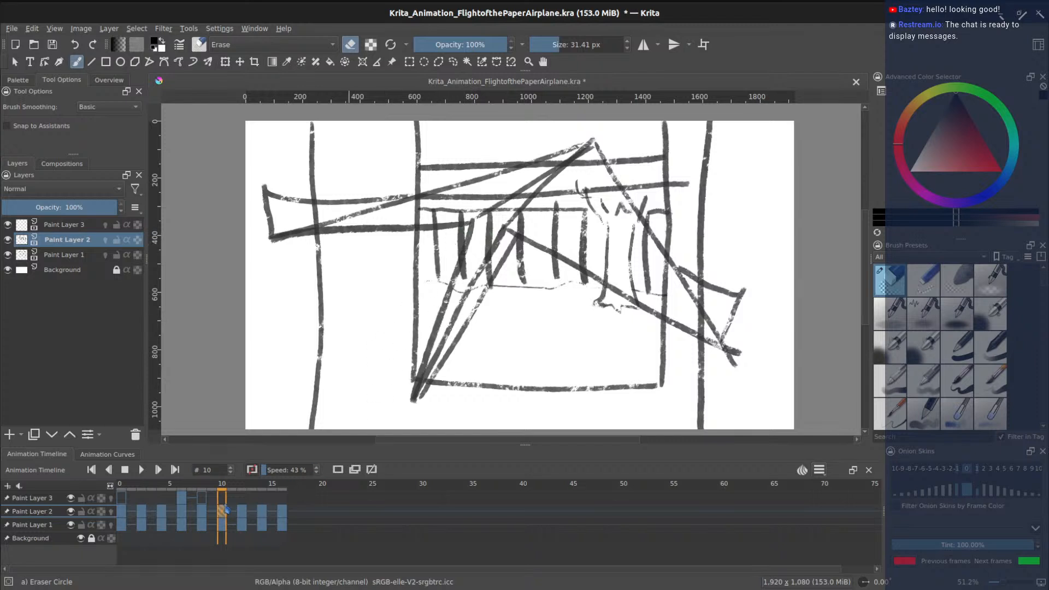
- Erase the railing strokes cutting through the airplane on frame 10 with an 89 px eraser
{"action": "left_click", "coordinate": [571, 44]}
{"action": "left_click_drag", "start_coordinate": [307, 216], "coordinate": [321, 219]}
{"action": "mouse_move", "coordinate": [407, 210]}
{"action": "left_mouse_down"}
{"action": "mouse_move", "coordinate": [486, 206]}
{"action": "mouse_move", "coordinate": [460, 210]}
{"action": "mouse_move", "coordinate": [483, 220]}
{"action": "mouse_move", "coordinate": [465, 277]}
{"action": "mouse_move", "coordinate": [489, 256]}
{"action": "mouse_move", "coordinate": [456, 309]}
{"action": "left_mouse_up"}
{"action": "mouse_move", "coordinate": [508, 214]}
{"action": "left_mouse_down"}
{"action": "mouse_move", "coordinate": [703, 321]}
{"action": "mouse_move", "coordinate": [709, 304]}
{"action": "mouse_move", "coordinate": [660, 269]}
{"action": "mouse_move", "coordinate": [583, 162]}
{"action": "mouse_move", "coordinate": [537, 220]}
{"action": "mouse_move", "coordinate": [532, 205]}
{"action": "mouse_move", "coordinate": [559, 216]}
{"action": "mouse_move", "coordinate": [540, 232]}
{"action": "mouse_move", "coordinate": [589, 218]}
{"action": "mouse_move", "coordinate": [590, 200]}
{"action": "mouse_move", "coordinate": [594, 239]}
{"action": "mouse_move", "coordinate": [660, 297]}
{"action": "mouse_move", "coordinate": [559, 169]}
{"action": "left_mouse_up"}
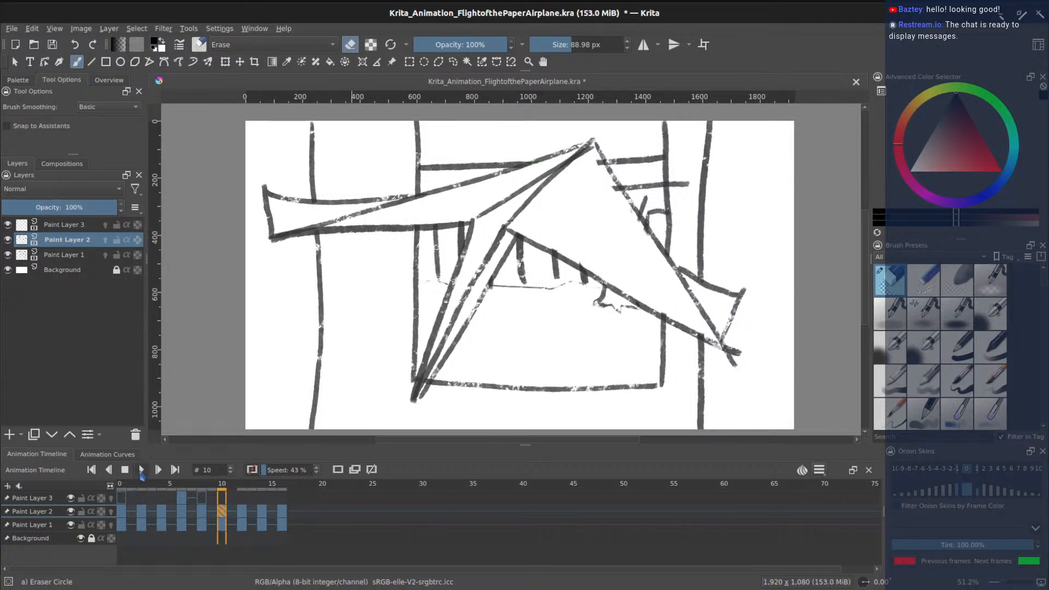
- Review playback, return to frame 0, save, and toggle Paint Layer 2's visibility off and on
{"action": "left_click", "coordinate": [141, 469]}
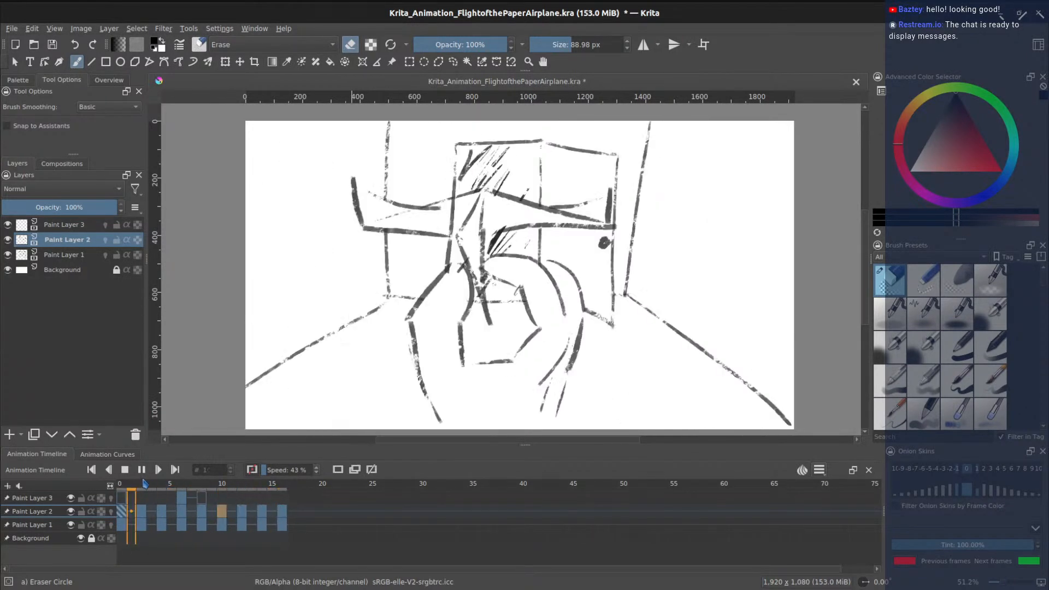
{"action": "left_click", "coordinate": [125, 471]}
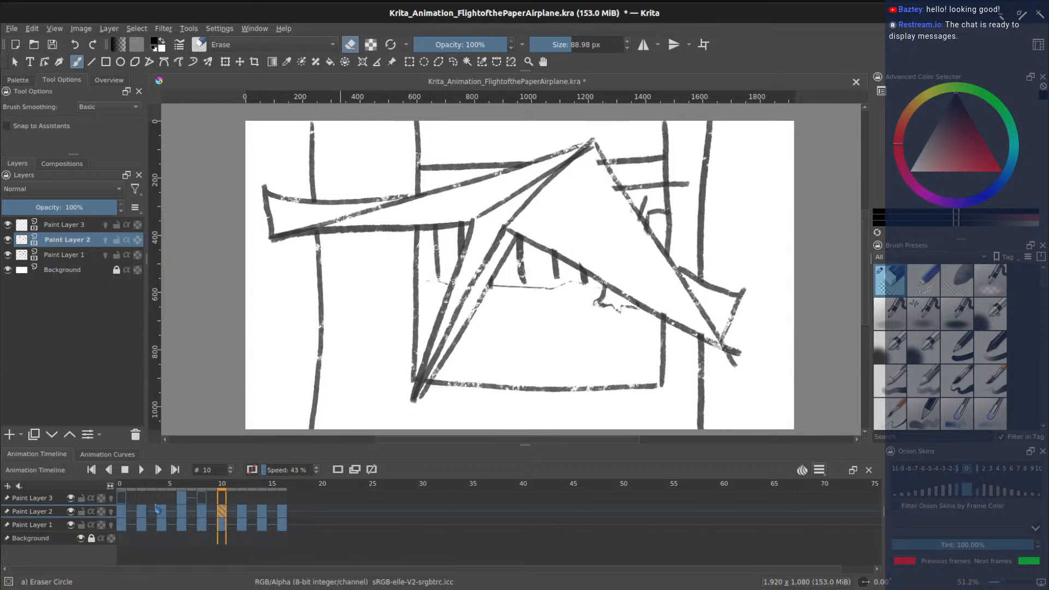
{"action": "left_click", "coordinate": [122, 513]}
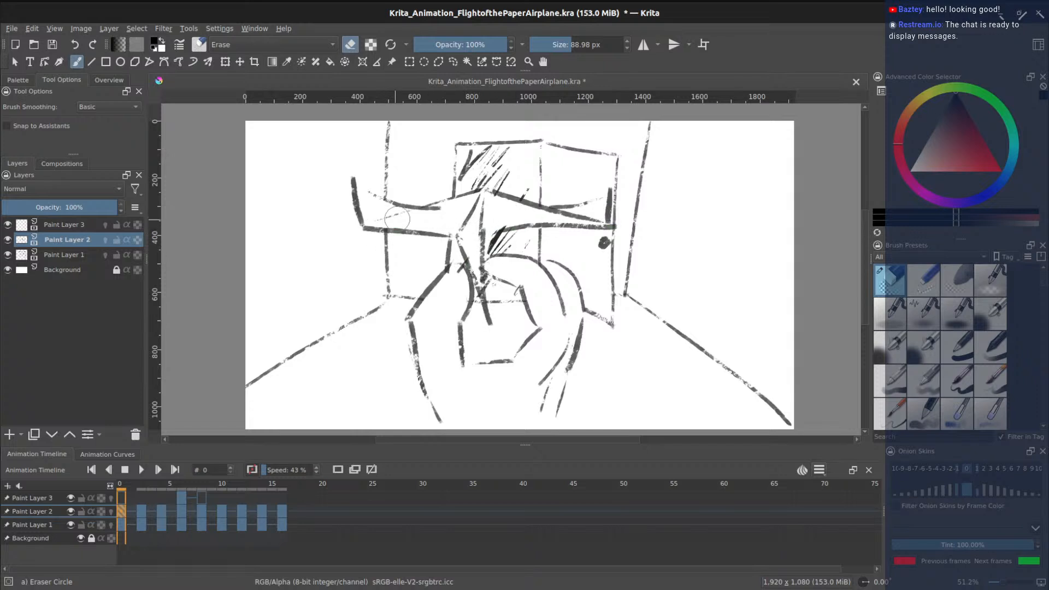
{"action": "key", "text": "ctrl+s"}
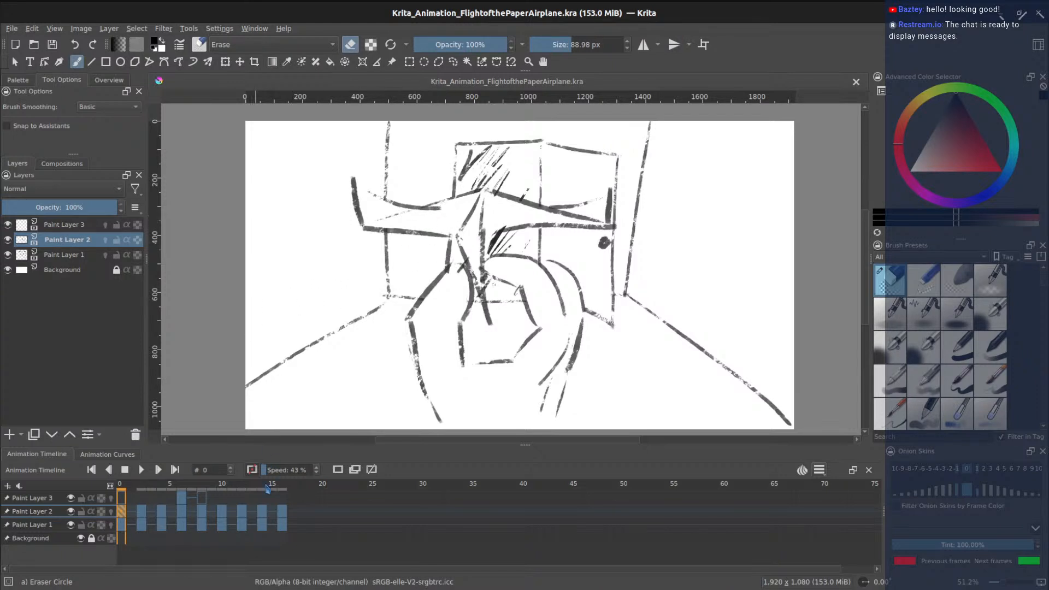
{"action": "left_click", "coordinate": [71, 512]}
{"action": "left_click", "coordinate": [70, 511]}
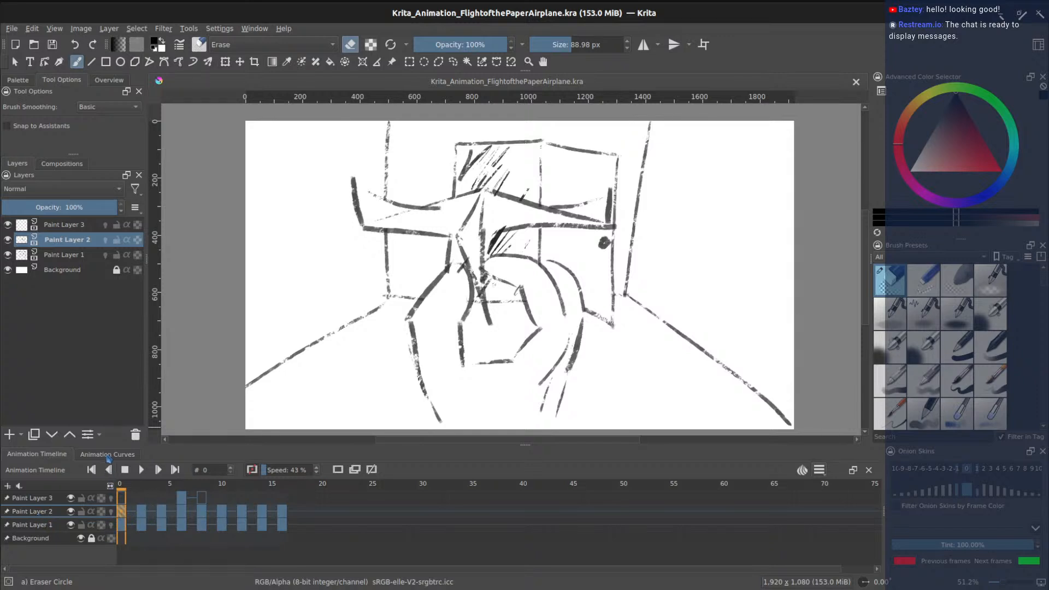
- Select Paint Layer 2 and duplicate it
{"action": "left_click", "coordinate": [41, 502]}
{"action": "left_click", "coordinate": [48, 512]}
{"action": "left_click", "coordinate": [36, 436]}
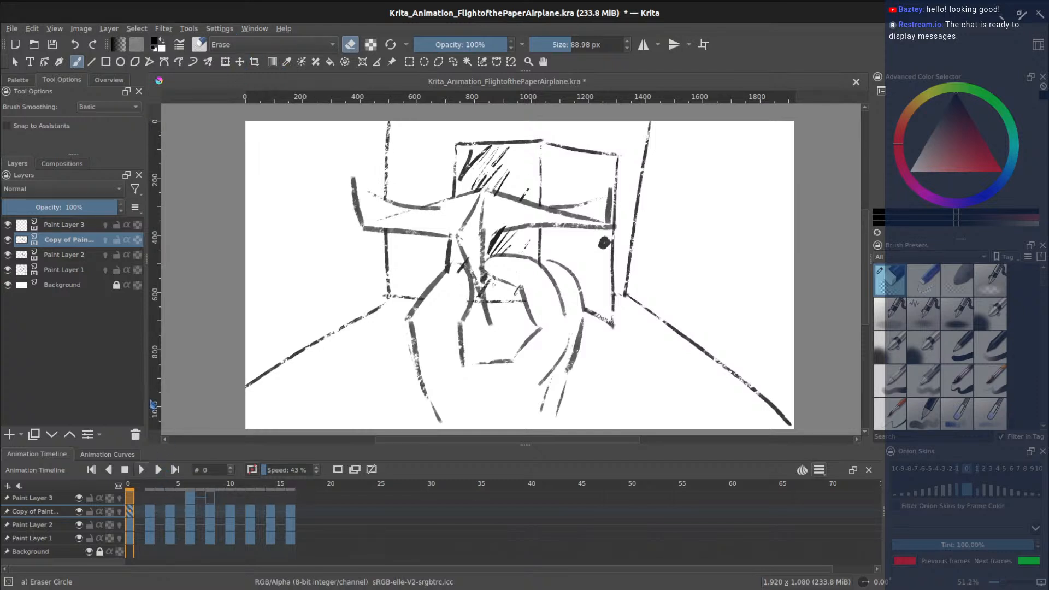
- Apply a 43.85 px Gaussian blur to the duplicated layer
{"action": "left_click", "coordinate": [164, 29]}
{"action": "mouse_move", "coordinate": [199, 72]}
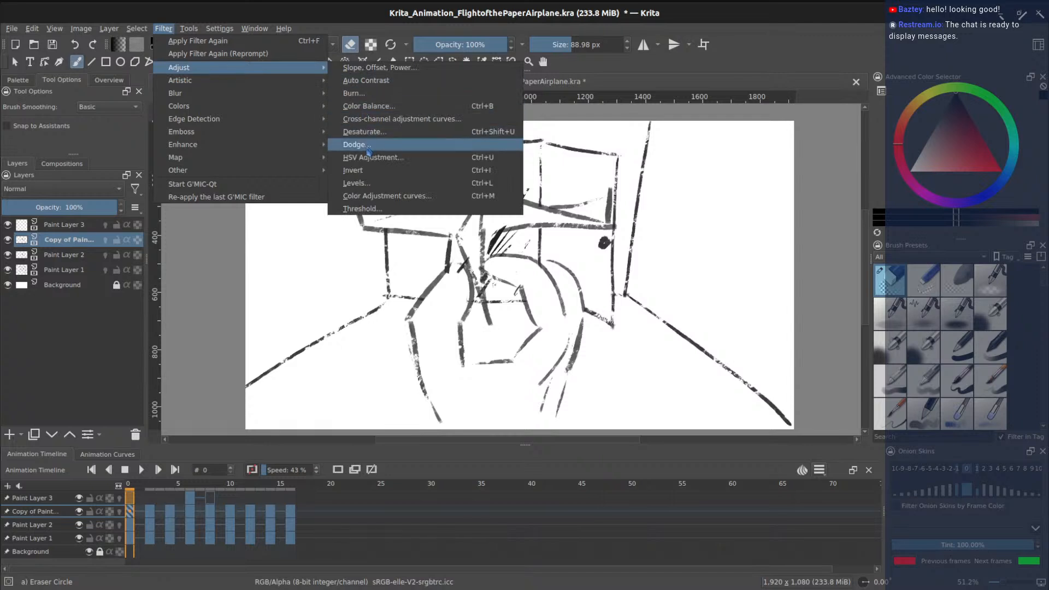
{"action": "mouse_move", "coordinate": [316, 94]}
{"action": "left_click", "coordinate": [372, 106]}
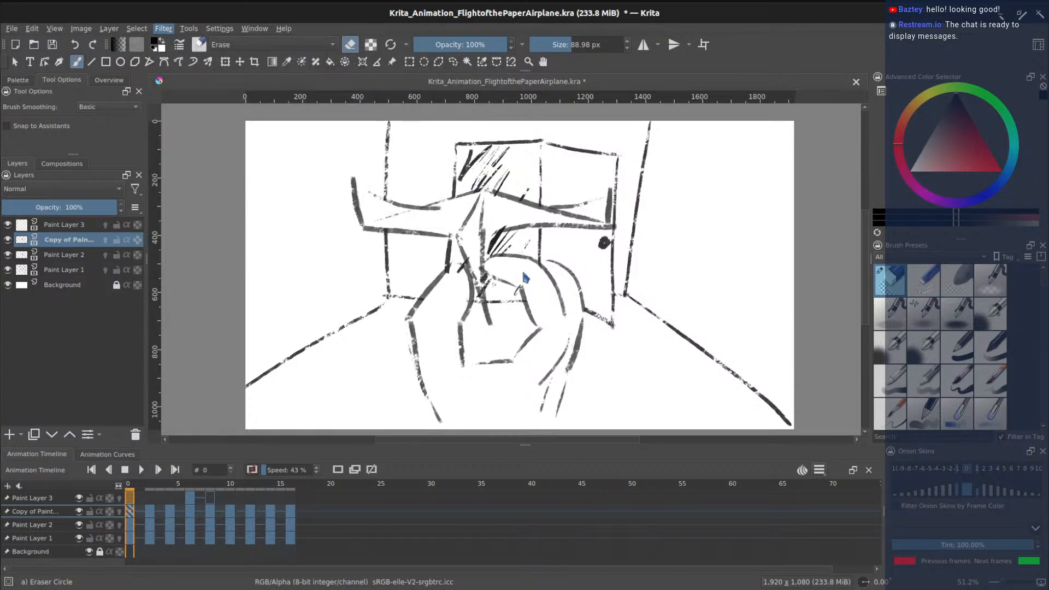
{"action": "left_click_drag", "start_coordinate": [419, 166], "coordinate": [274, 214]}
{"action": "left_click_drag", "start_coordinate": [158, 262], "coordinate": [189, 263]}
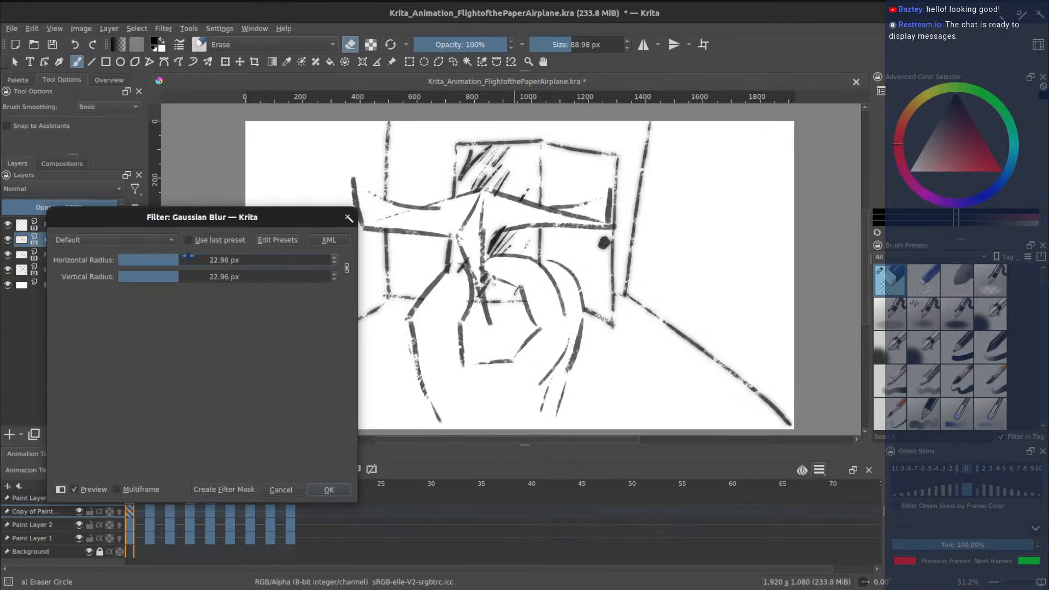
{"action": "left_click_drag", "start_coordinate": [190, 258], "coordinate": [198, 259]}
{"action": "left_click", "coordinate": [192, 259]}
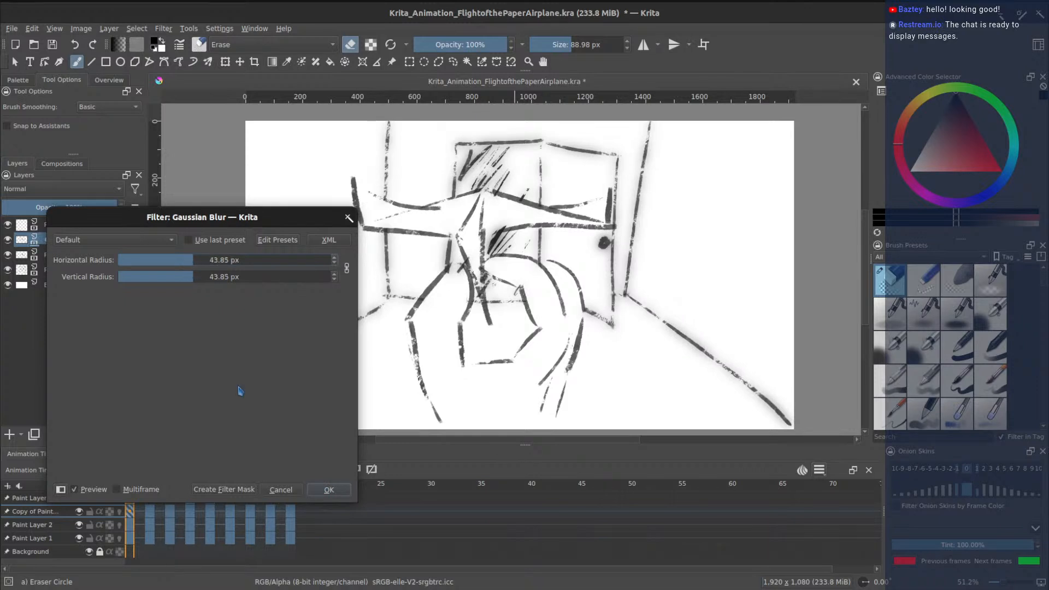
{"action": "left_click", "coordinate": [341, 491]}
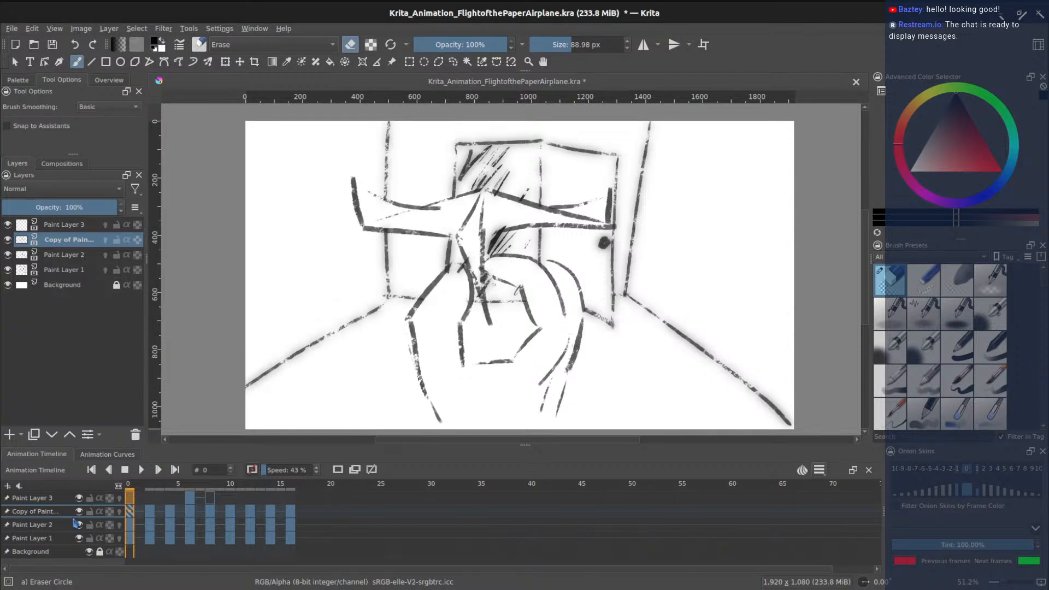
- Toggle Paint Layer 2's visibility off, on and off again to inspect the blurred background
{"action": "left_click", "coordinate": [80, 525]}
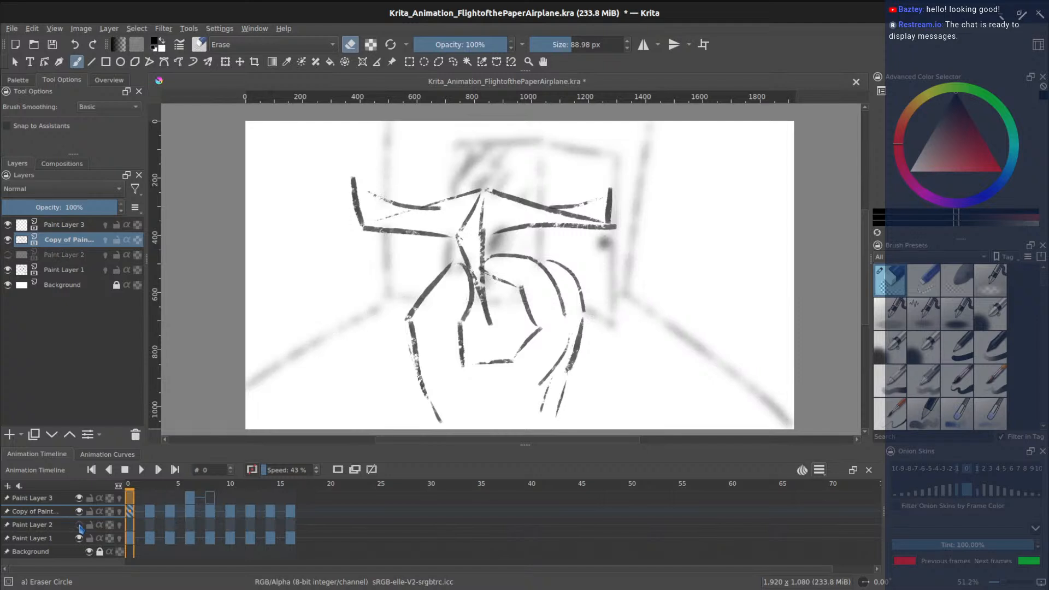
{"action": "left_click", "coordinate": [79, 525]}
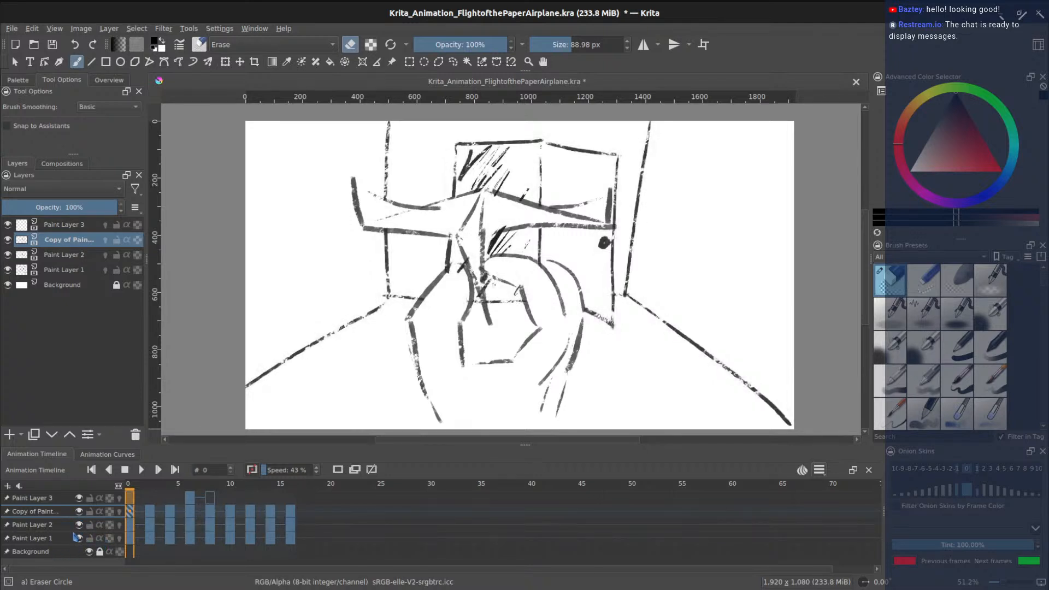
{"action": "left_click", "coordinate": [79, 525]}
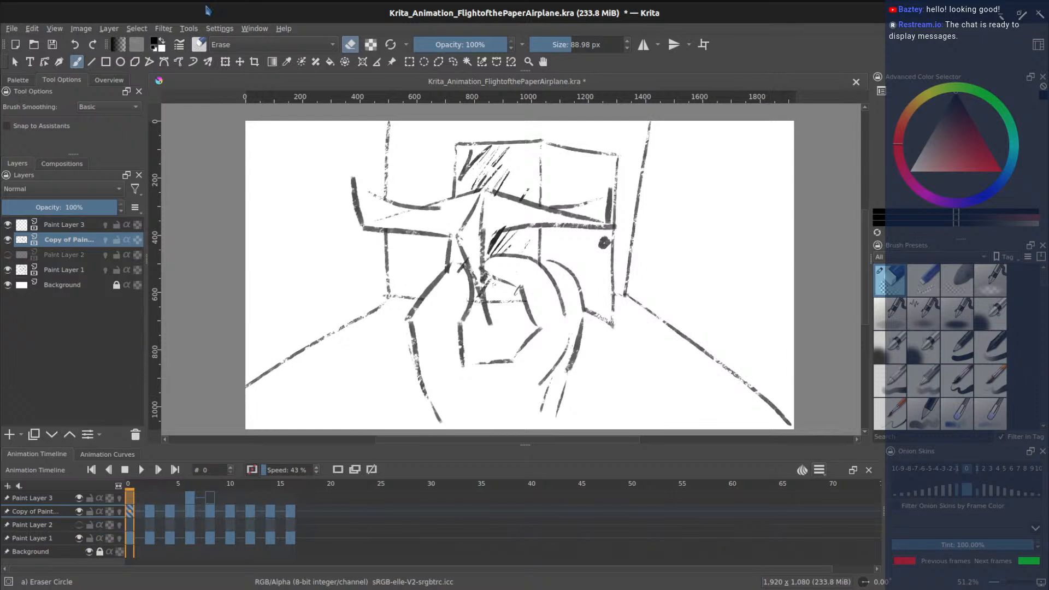
- Redo frame 0's Gaussian blur at a lighter 15.63 px radius, then select frame 2 of the copy
{"action": "left_click", "coordinate": [85, 31]}
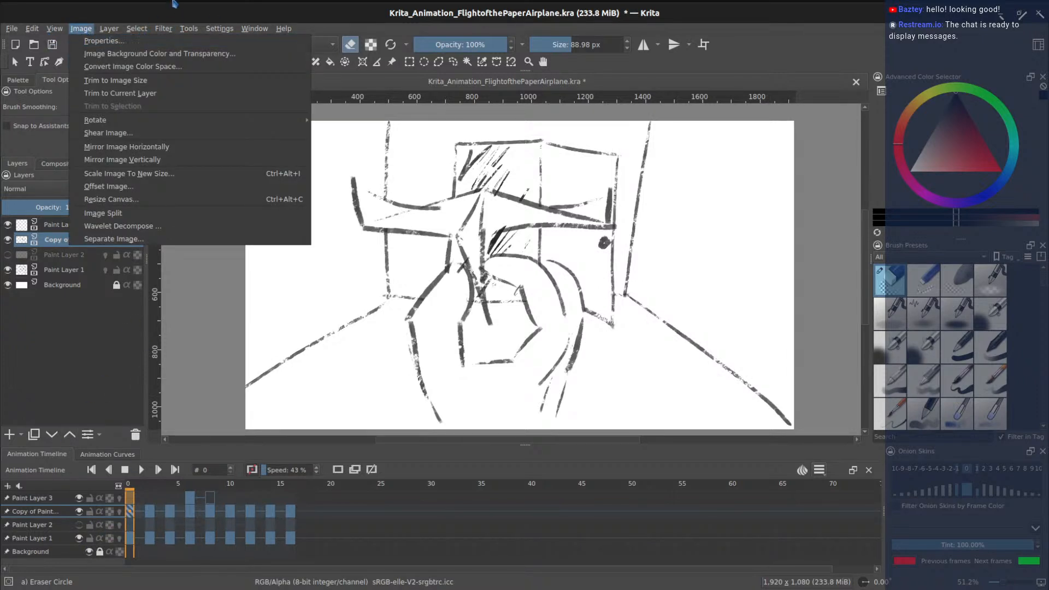
{"action": "mouse_move", "coordinate": [162, 30]}
{"action": "mouse_move", "coordinate": [206, 95]}
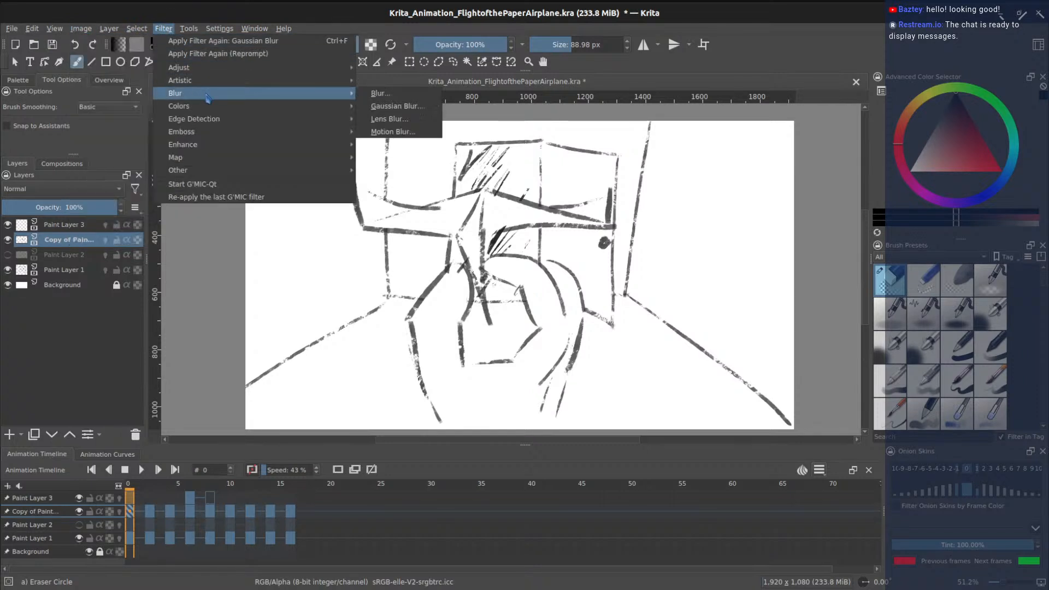
{"action": "left_click", "coordinate": [377, 106]}
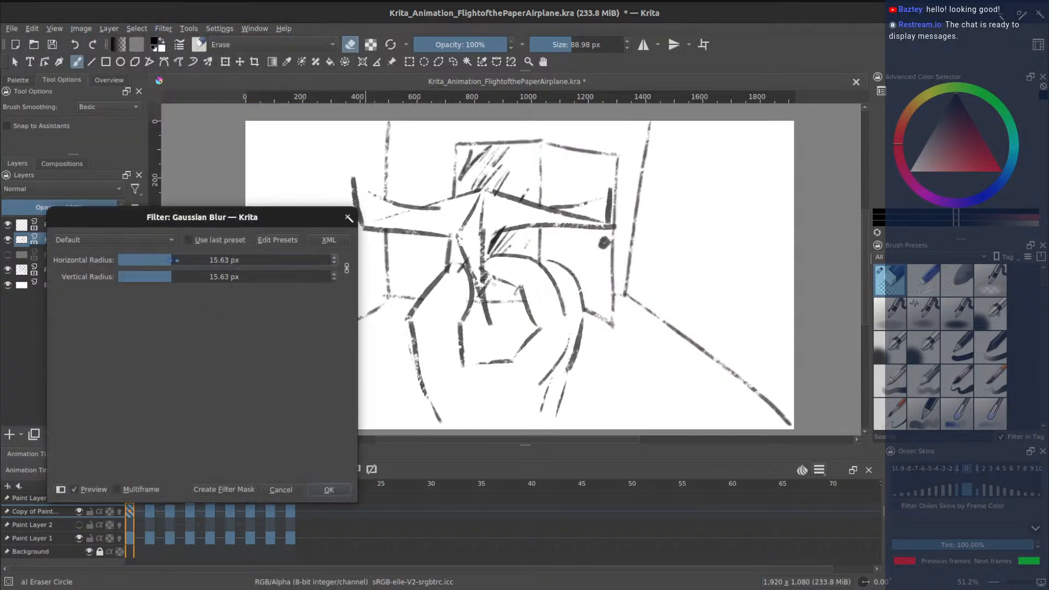
{"action": "mouse_move", "coordinate": [175, 262]}
{"action": "left_mouse_down"}
{"action": "mouse_move", "coordinate": [193, 260]}
{"action": "mouse_move", "coordinate": [171, 262]}
{"action": "left_mouse_up"}
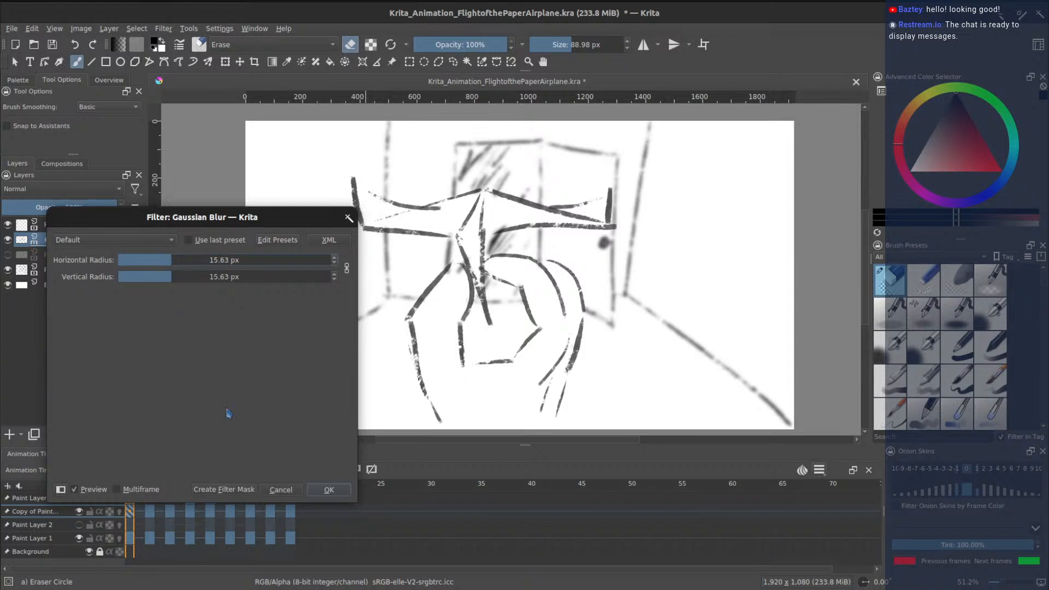
{"action": "left_click", "coordinate": [329, 490]}
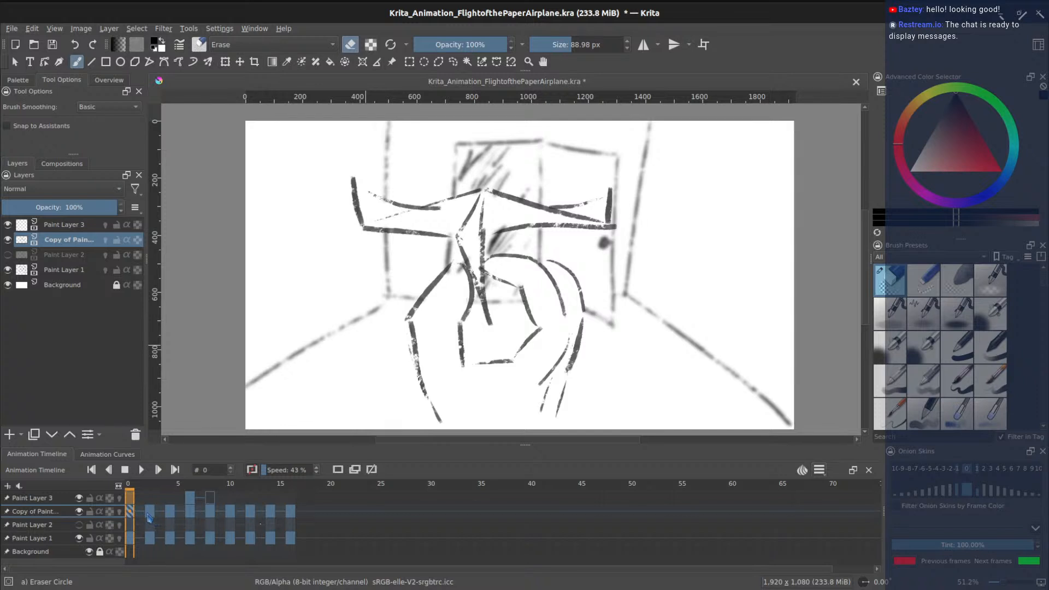
{"action": "left_click", "coordinate": [149, 513]}
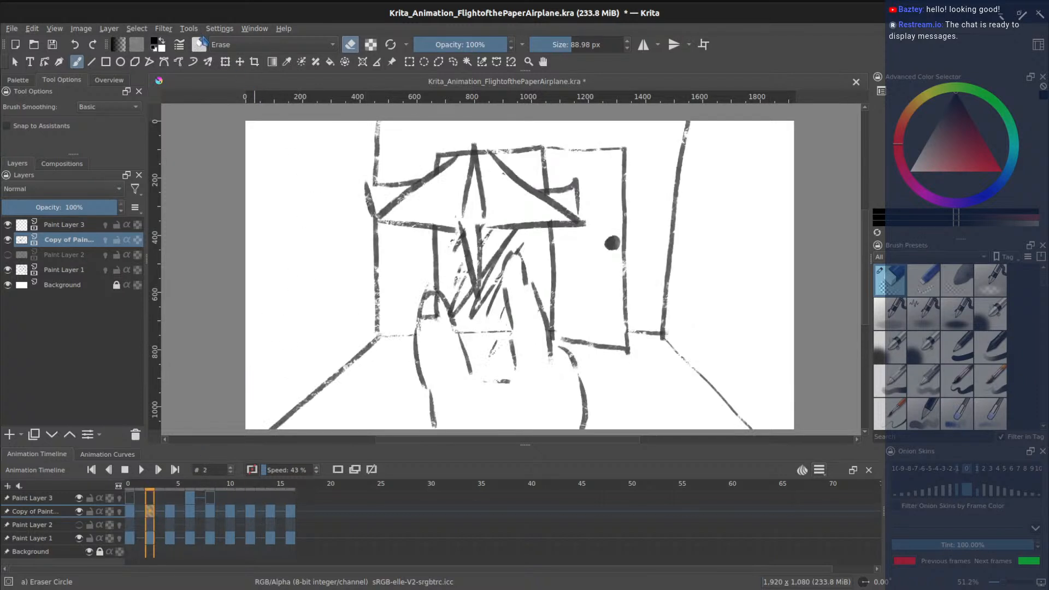
- Reapply the last Gaussian blur to frame 2 with Ctrl+F, then settle on frame 4 after checking frame 6
{"action": "left_click", "coordinate": [168, 30]}
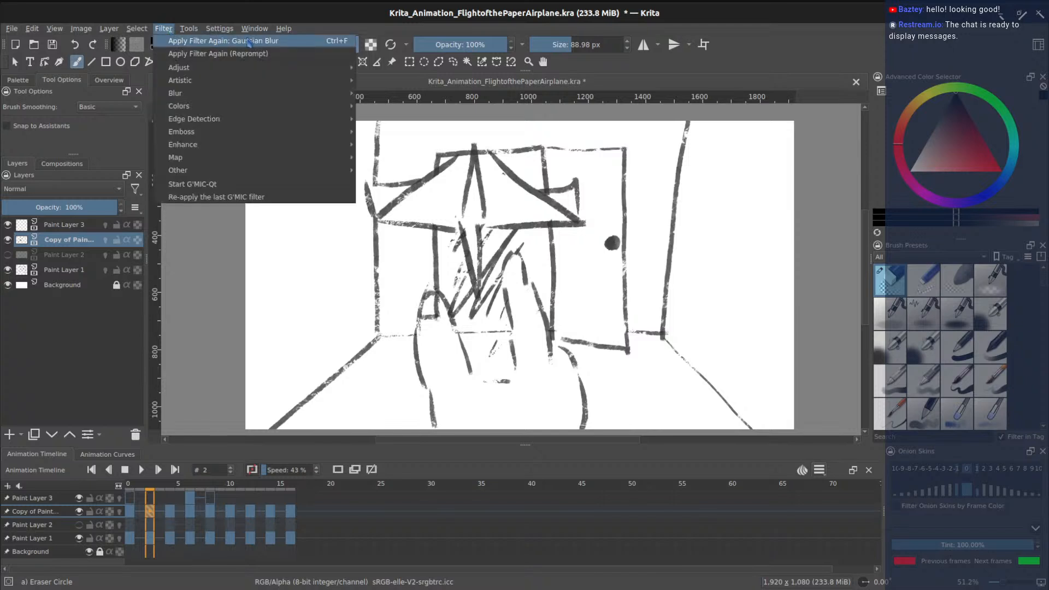
{"action": "left_click", "coordinate": [173, 30]}
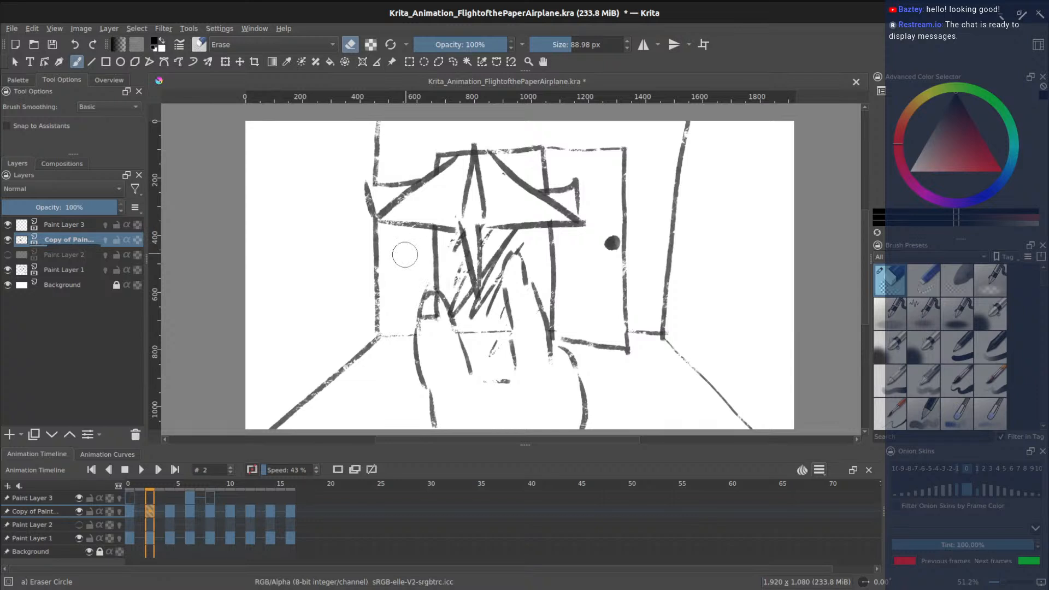
{"action": "key", "text": "ctrl+f"}
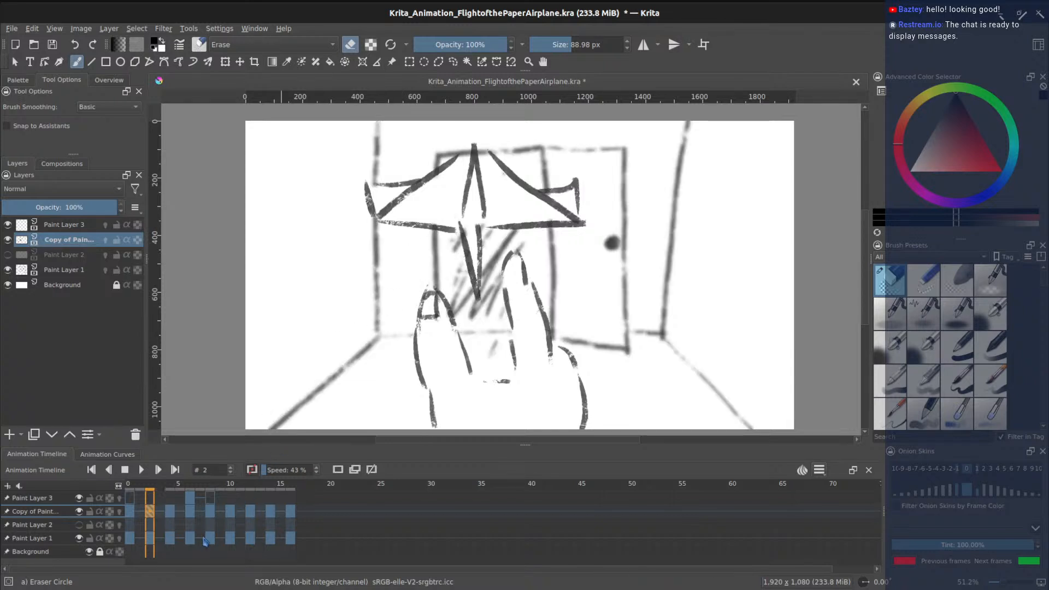
{"action": "left_click", "coordinate": [170, 512]}
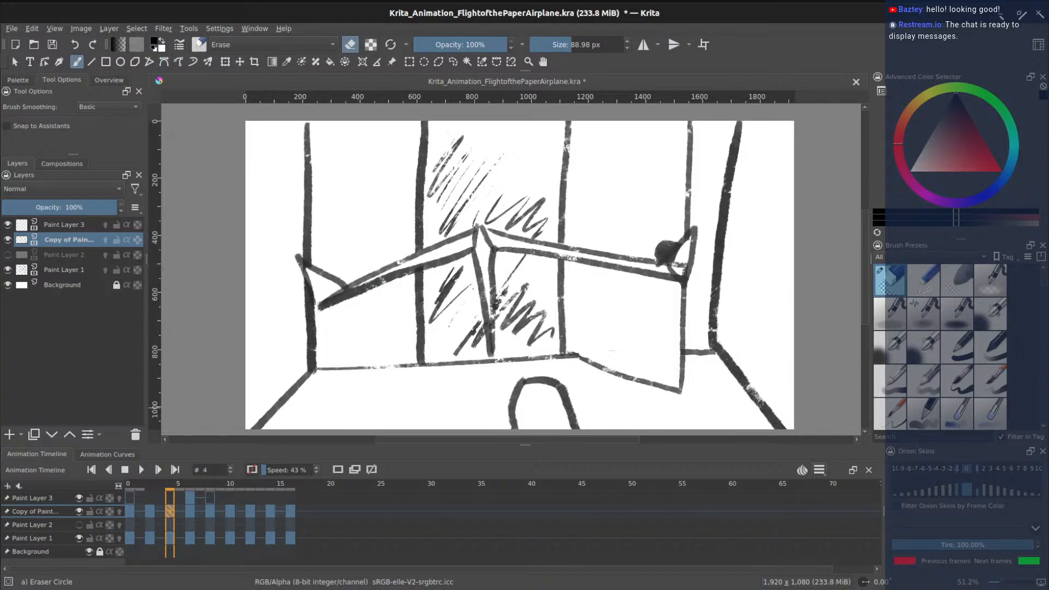
{"action": "left_click", "coordinate": [191, 512]}
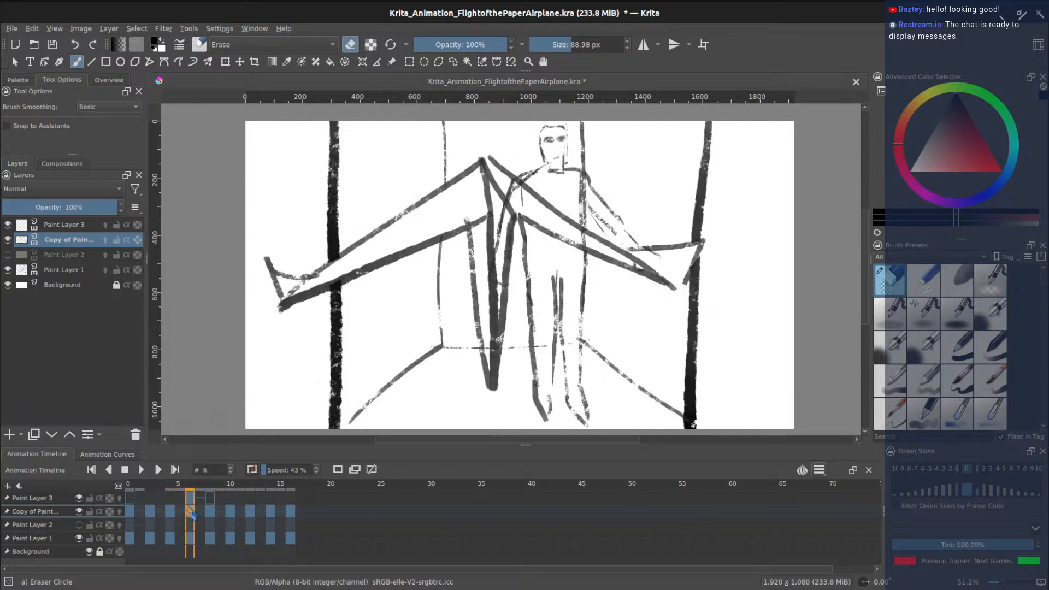
{"action": "left_click", "coordinate": [170, 512]}
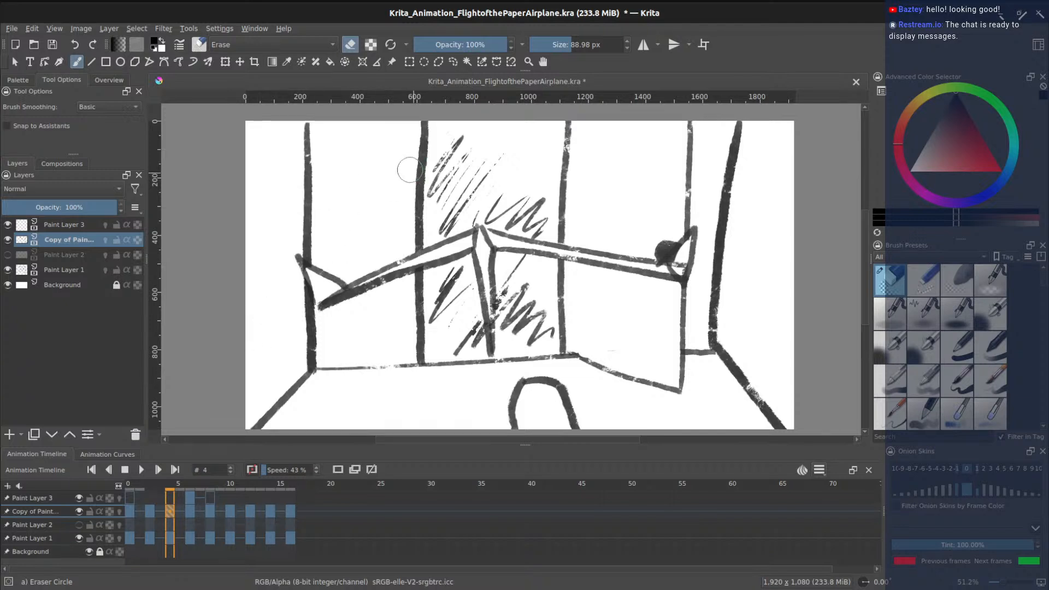
- Blur frame 4's room background with a roughly 10–12 px Gaussian blur, then return to frame 0
{"action": "left_click", "coordinate": [163, 28]}
{"action": "mouse_move", "coordinate": [215, 98]}
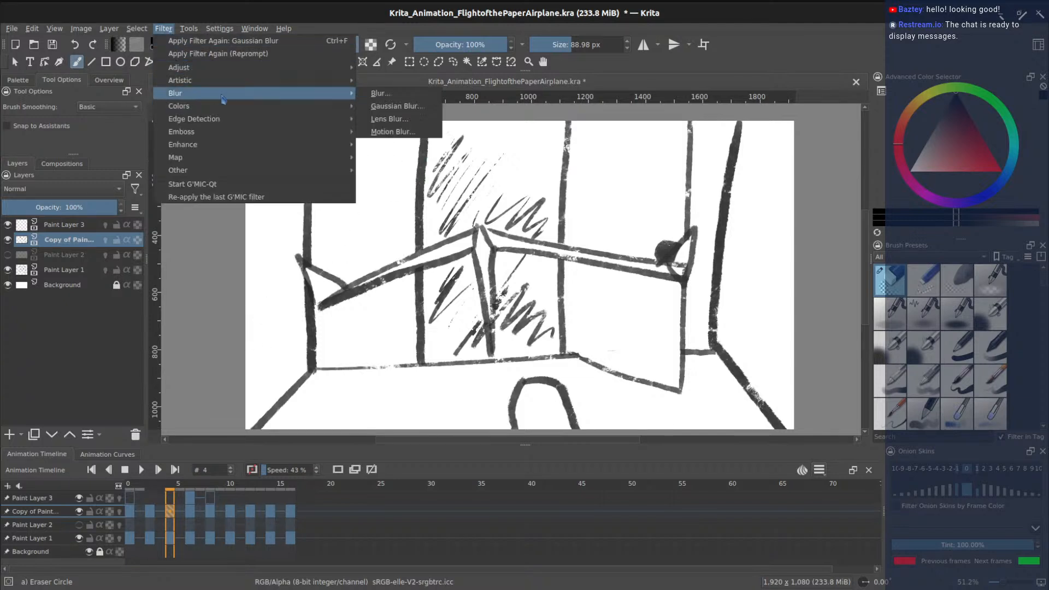
{"action": "left_click", "coordinate": [396, 106]}
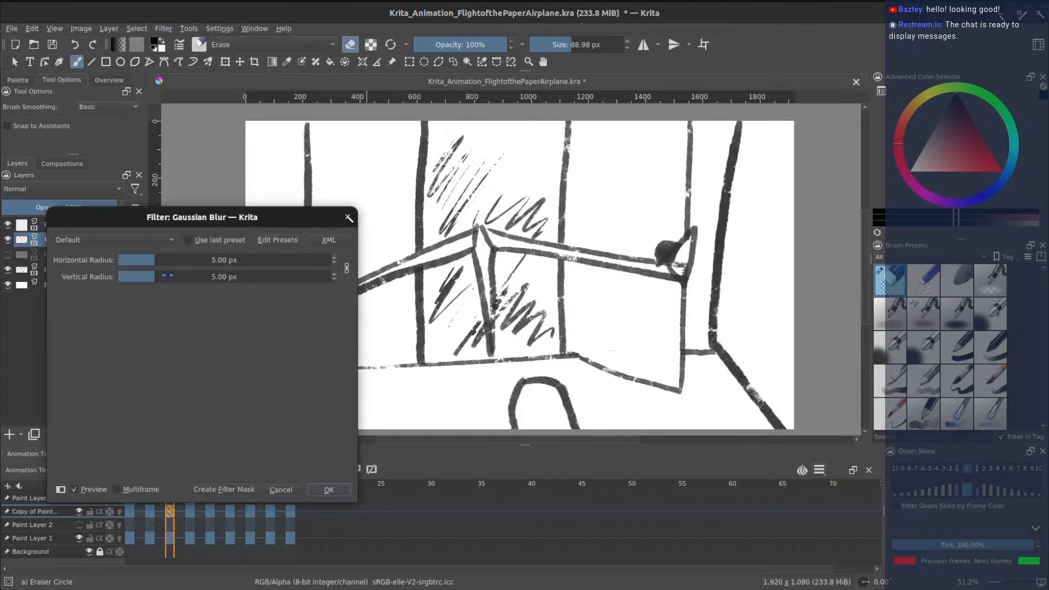
{"action": "left_click", "coordinate": [167, 260]}
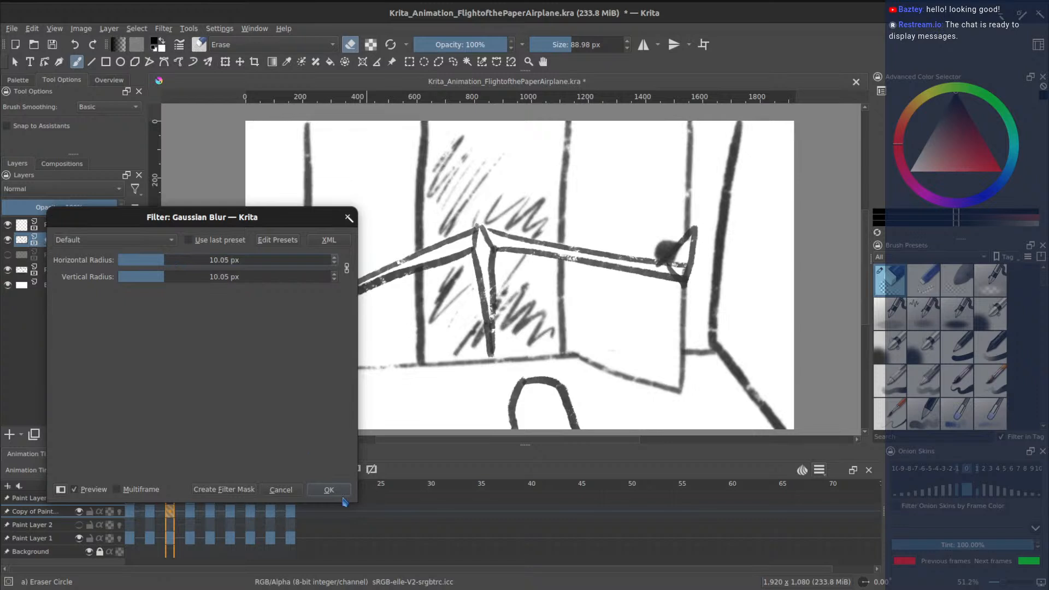
{"action": "left_click", "coordinate": [167, 261]}
{"action": "left_click", "coordinate": [330, 490]}
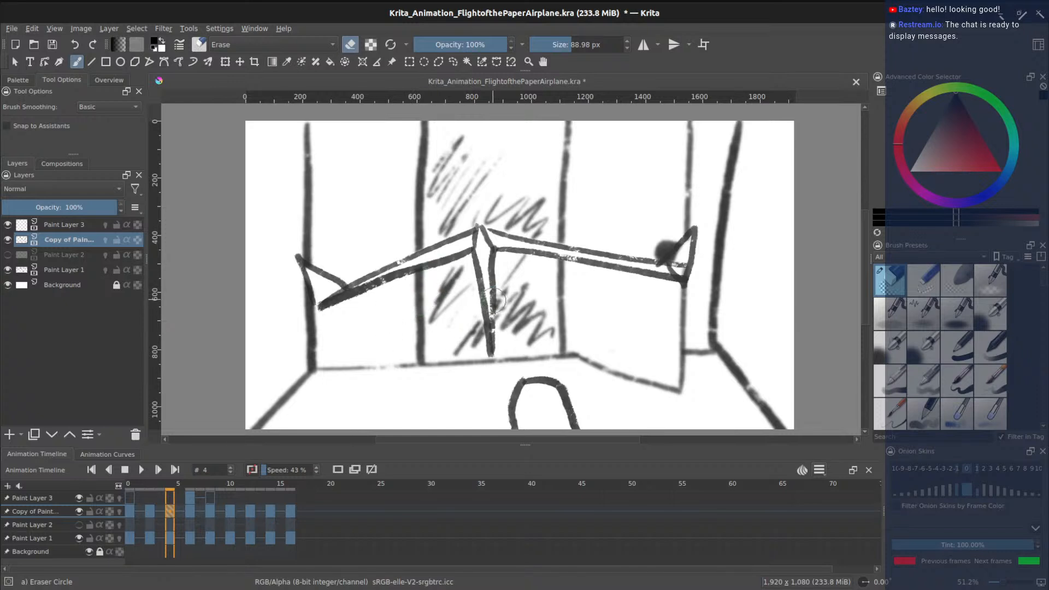
{"action": "left_click", "coordinate": [130, 499]}
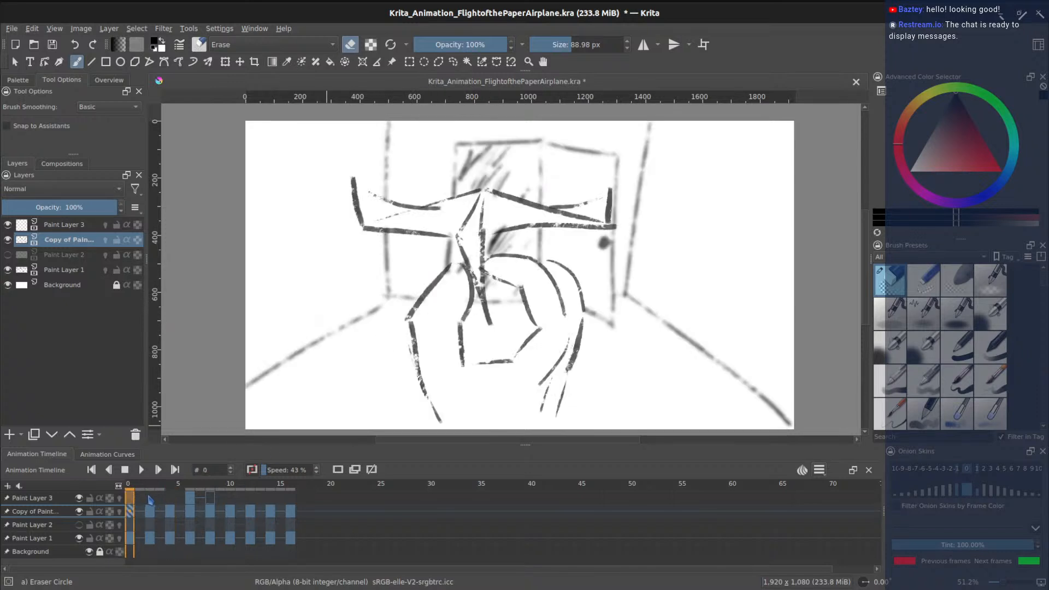
- Review the blurred backgrounds on frames 2, 4, 6 and 5
{"action": "left_click", "coordinate": [150, 499]}
{"action": "left_click", "coordinate": [171, 501]}
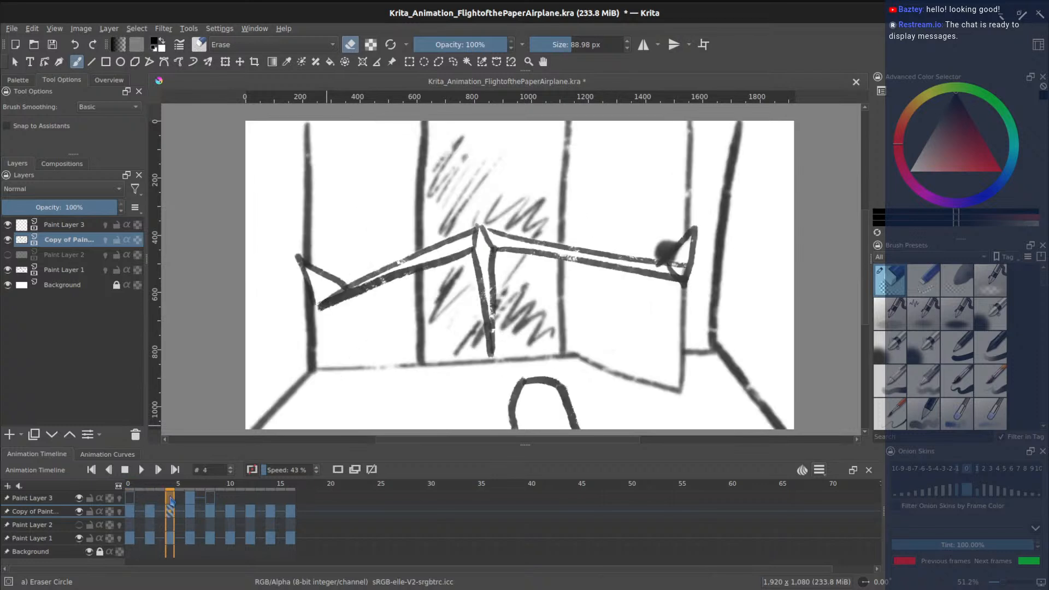
{"action": "left_click", "coordinate": [192, 498]}
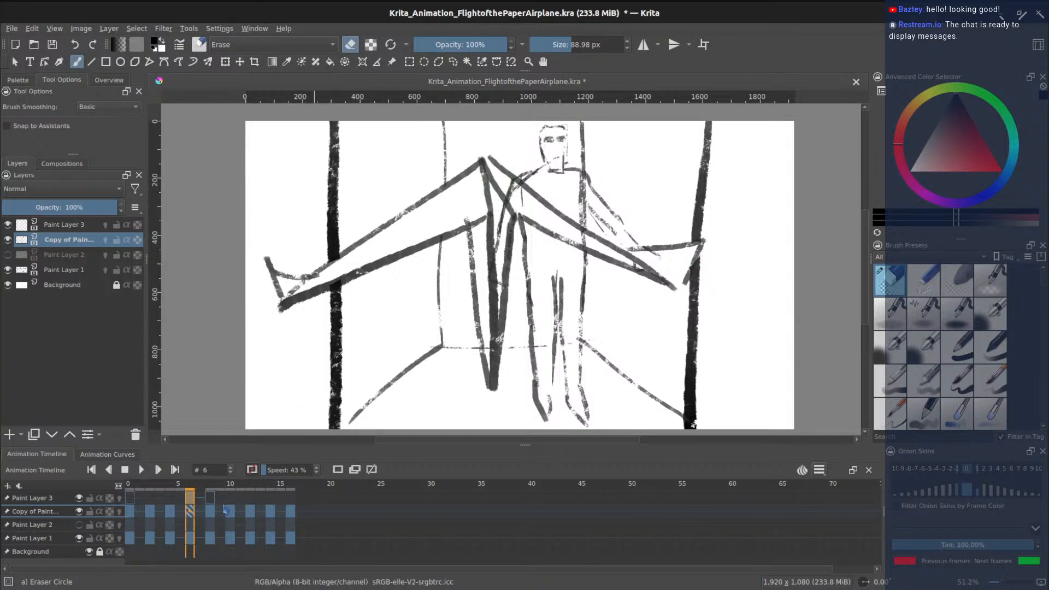
{"action": "left_click", "coordinate": [183, 515]}
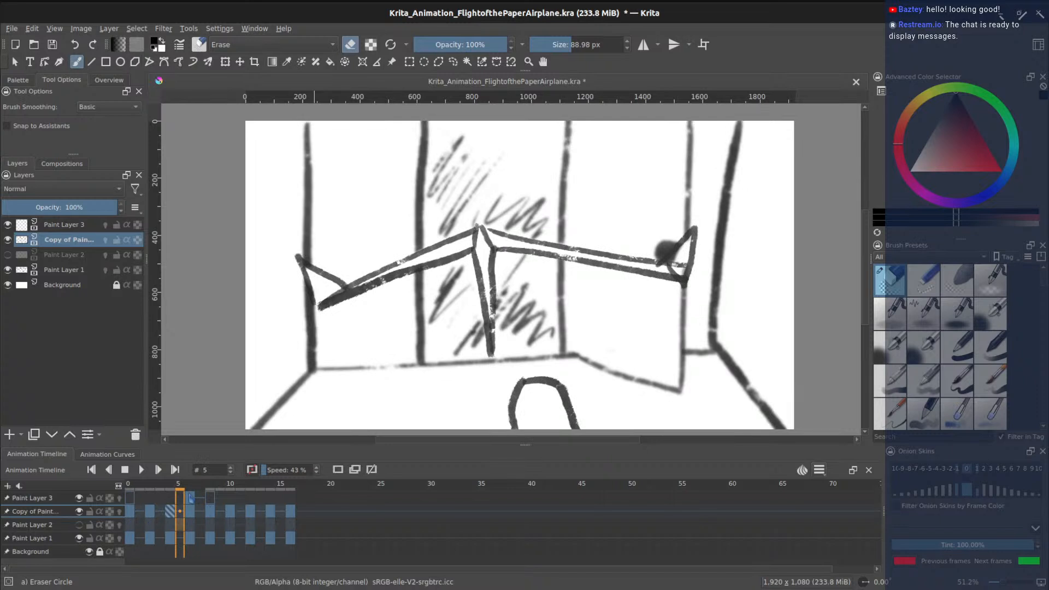
- Erase the stray vertical line in the airplane's right wing on frame 6, then select the background copy
{"action": "left_click", "coordinate": [190, 498]}
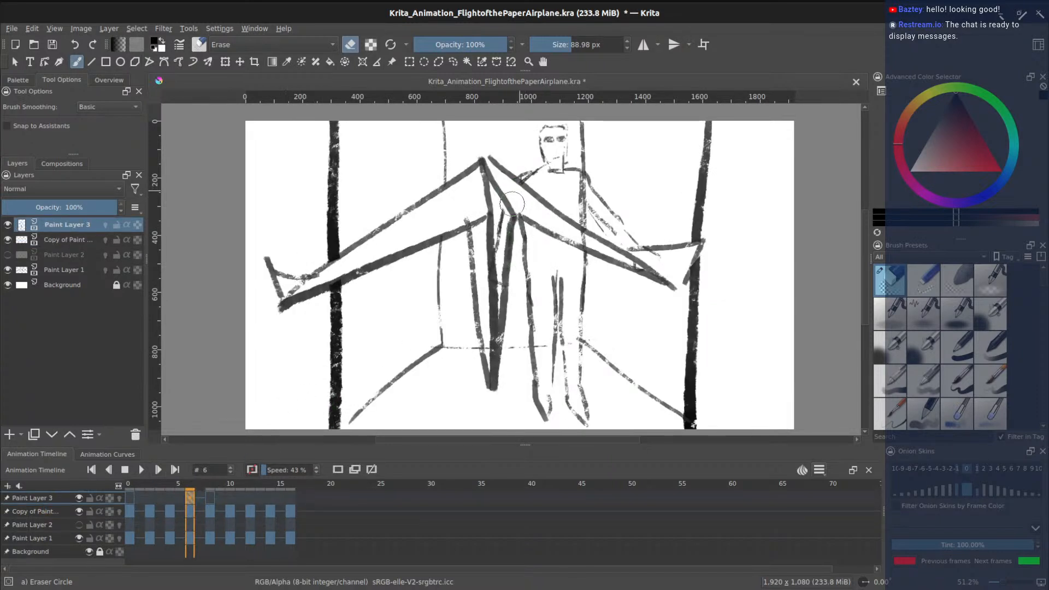
{"action": "left_click_drag", "start_coordinate": [587, 241], "coordinate": [584, 237]}
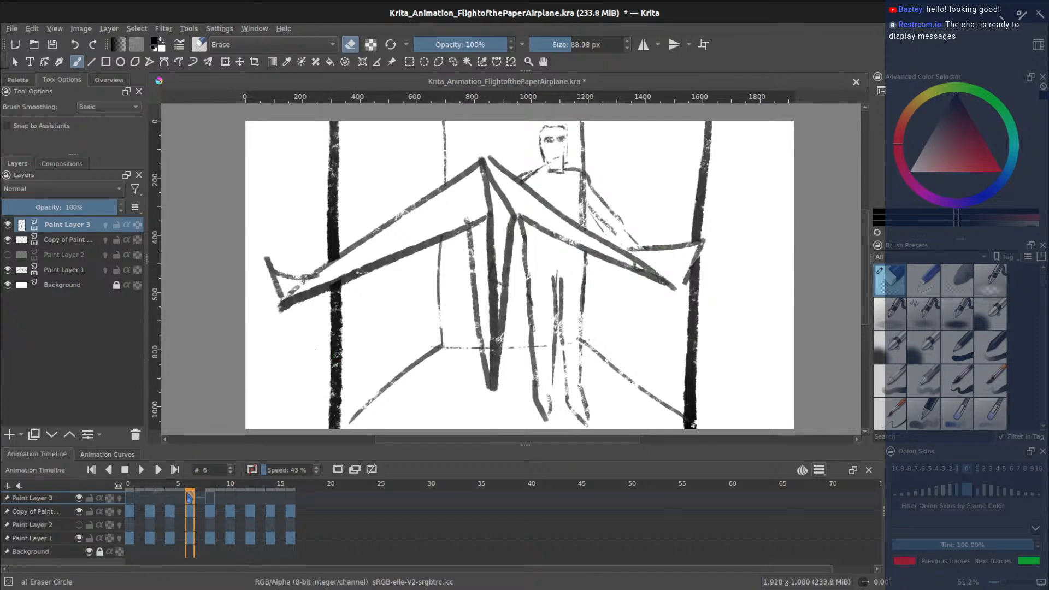
{"action": "left_click", "coordinate": [52, 514]}
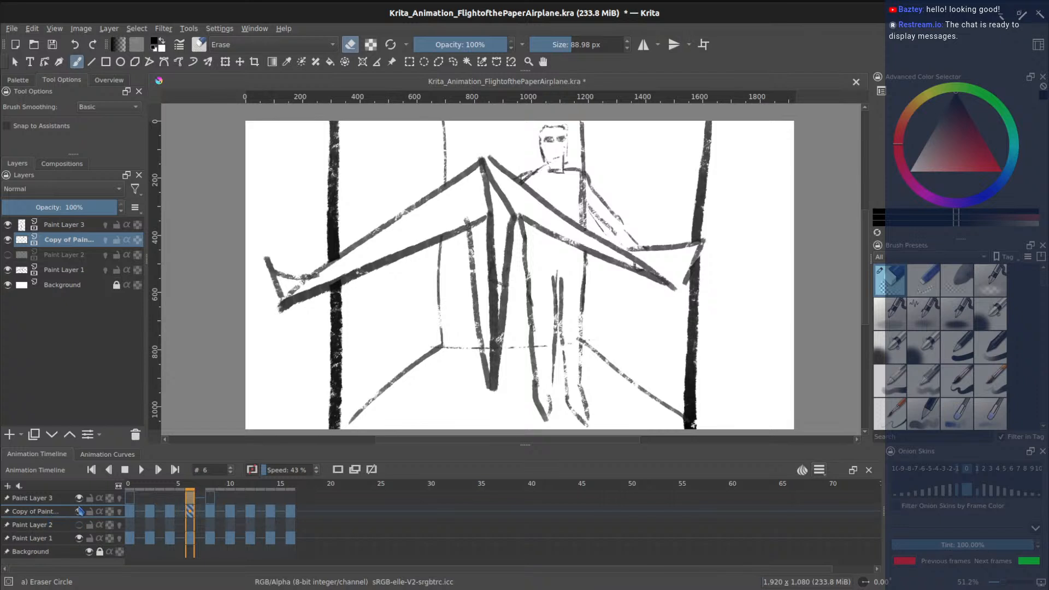
{"action": "left_click", "coordinate": [35, 499]}
{"action": "left_click", "coordinate": [40, 514]}
- Apply an 11.19 px Gaussian blur to frame 6's room background on Copy of Paint Layer
{"action": "left_click", "coordinate": [164, 29]}
{"action": "mouse_move", "coordinate": [188, 97]}
{"action": "left_click", "coordinate": [395, 119]}
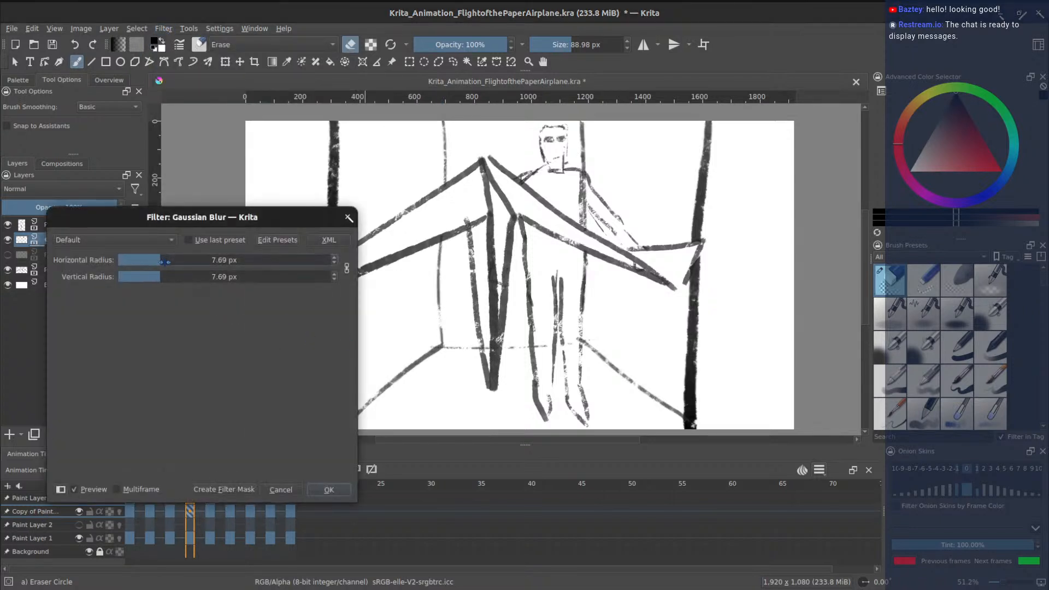
{"action": "mouse_move", "coordinate": [164, 260]}
{"action": "left_mouse_down"}
{"action": "mouse_move", "coordinate": [179, 262]}
{"action": "mouse_move", "coordinate": [163, 262]}
{"action": "left_mouse_up"}
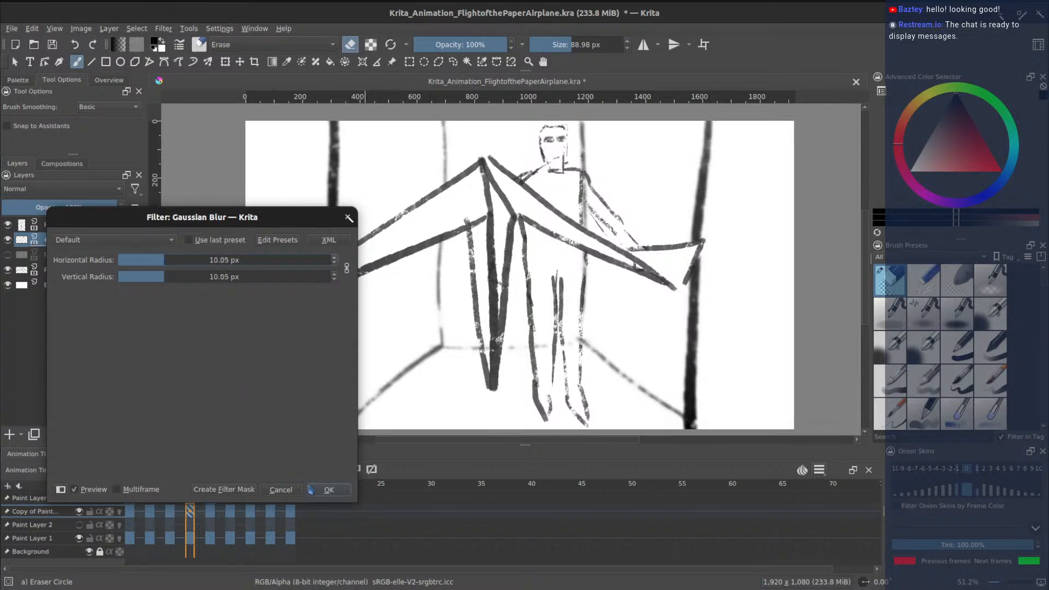
{"action": "left_click", "coordinate": [330, 490]}
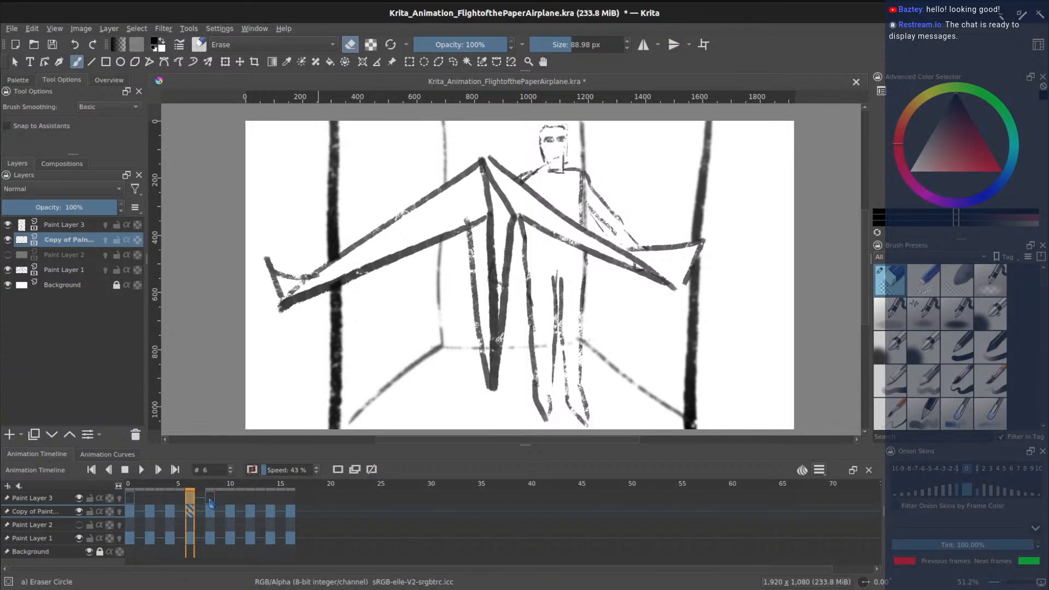
- Blur the standing figure on Paint Layer 3 with a larger Gaussian radius, then reselect the background copy
{"action": "left_click", "coordinate": [45, 499]}
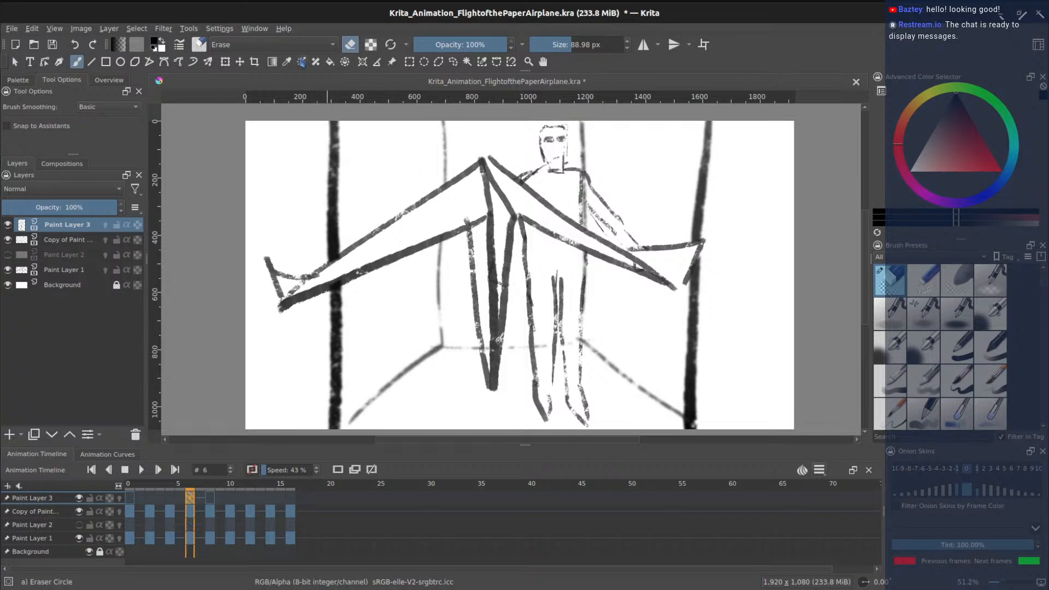
{"action": "left_click", "coordinate": [163, 28]}
{"action": "mouse_move", "coordinate": [262, 102]}
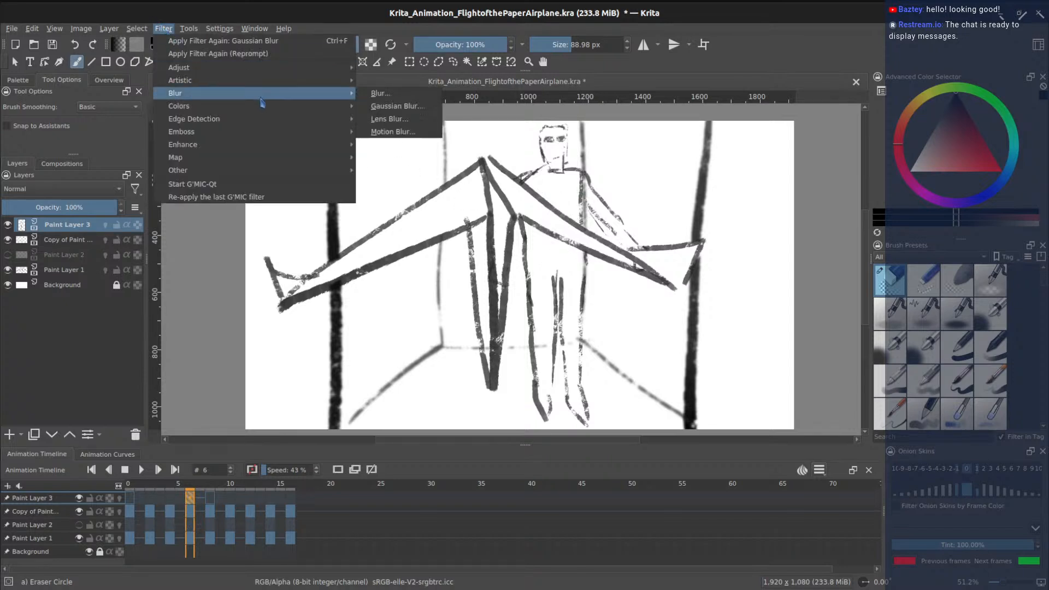
{"action": "left_click", "coordinate": [398, 107]}
{"action": "left_click_drag", "start_coordinate": [163, 260], "coordinate": [174, 261]}
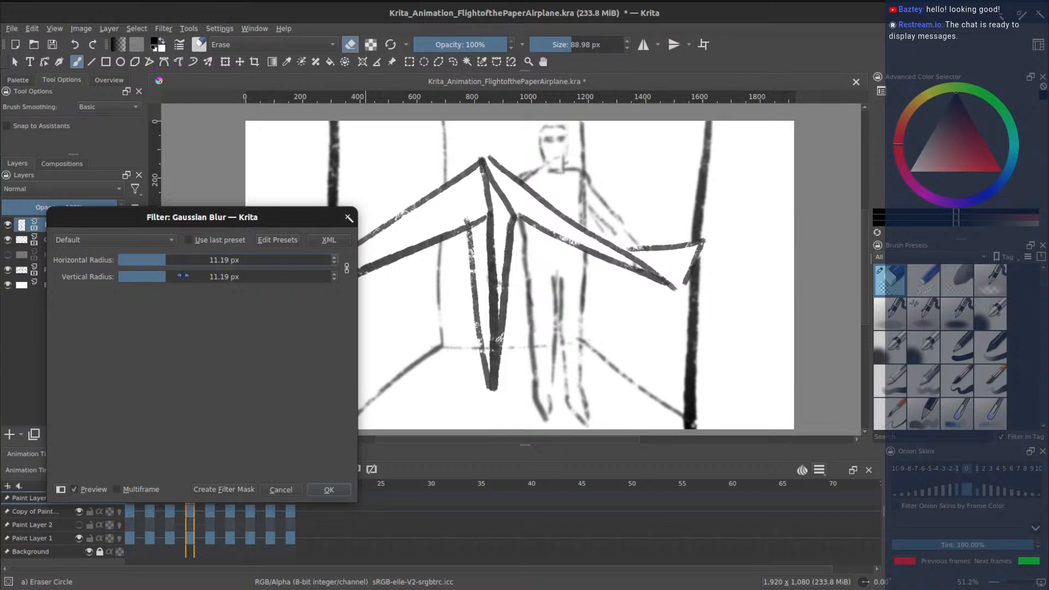
{"action": "left_click", "coordinate": [340, 490]}
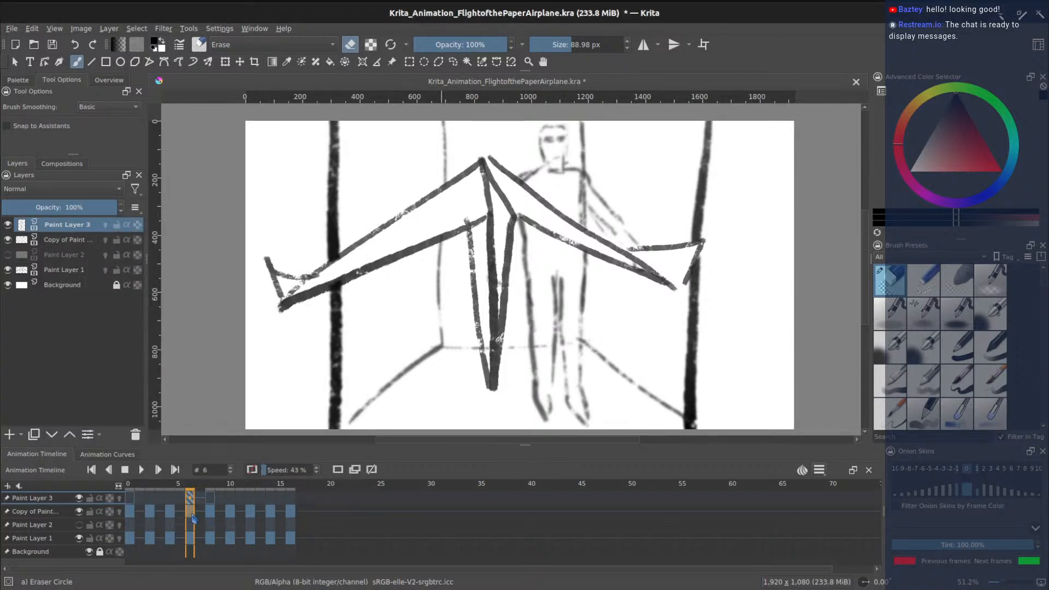
{"action": "left_click", "coordinate": [57, 514]}
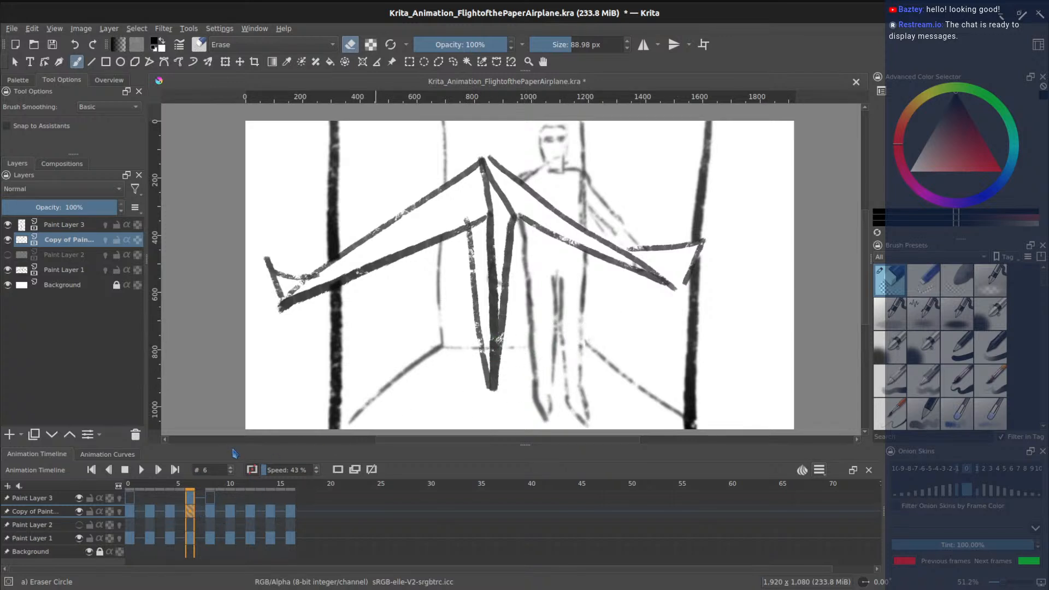
- Cancel the close prompt and save the animation file with Ctrl+S
{"action": "key", "text": "ctrl+w"}
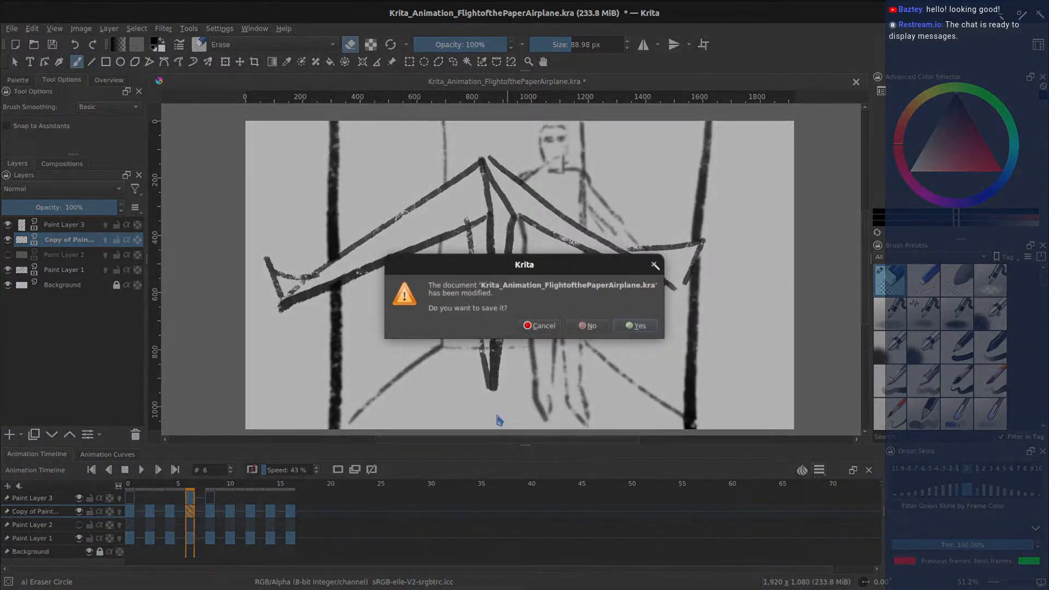
{"action": "left_click", "coordinate": [553, 328]}
{"action": "key", "text": "ctrl+s"}
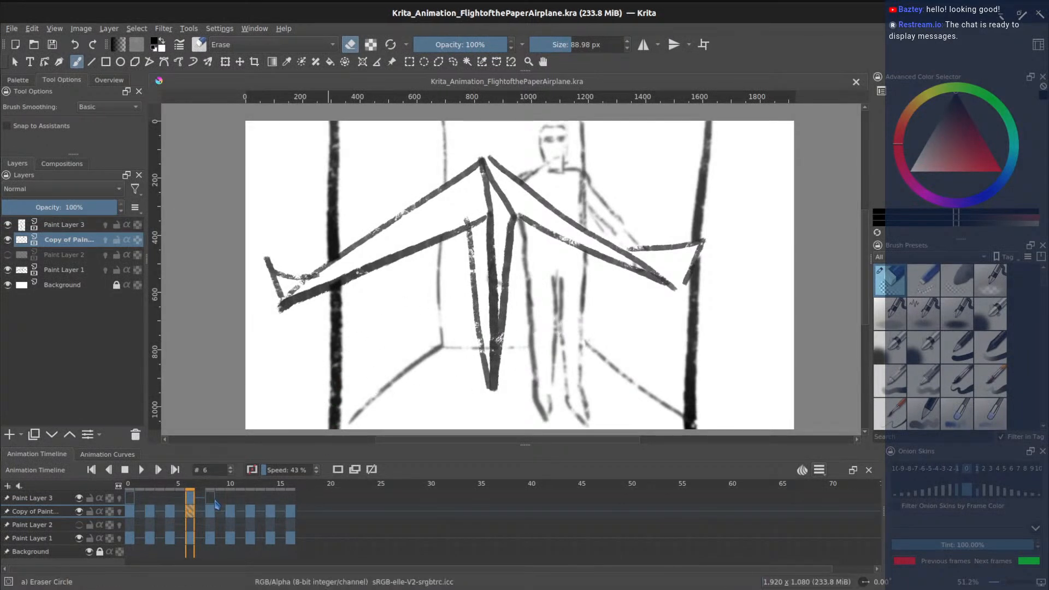
- Select frame 8 on Copy of Paint Layer and duplicate that layer
{"action": "left_click", "coordinate": [210, 503]}
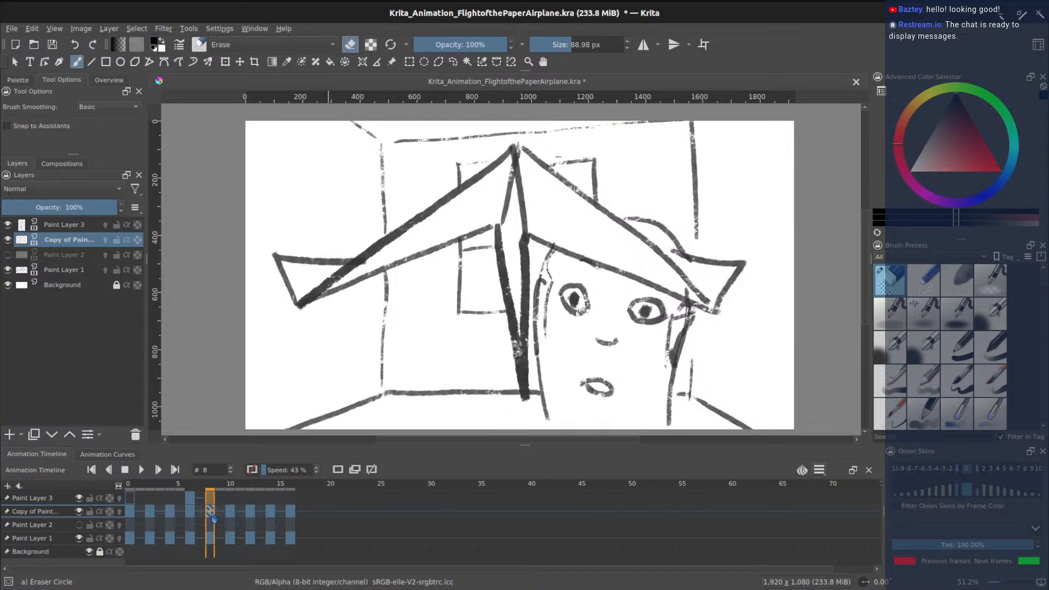
{"action": "left_click", "coordinate": [211, 514]}
{"action": "left_click", "coordinate": [35, 436]}
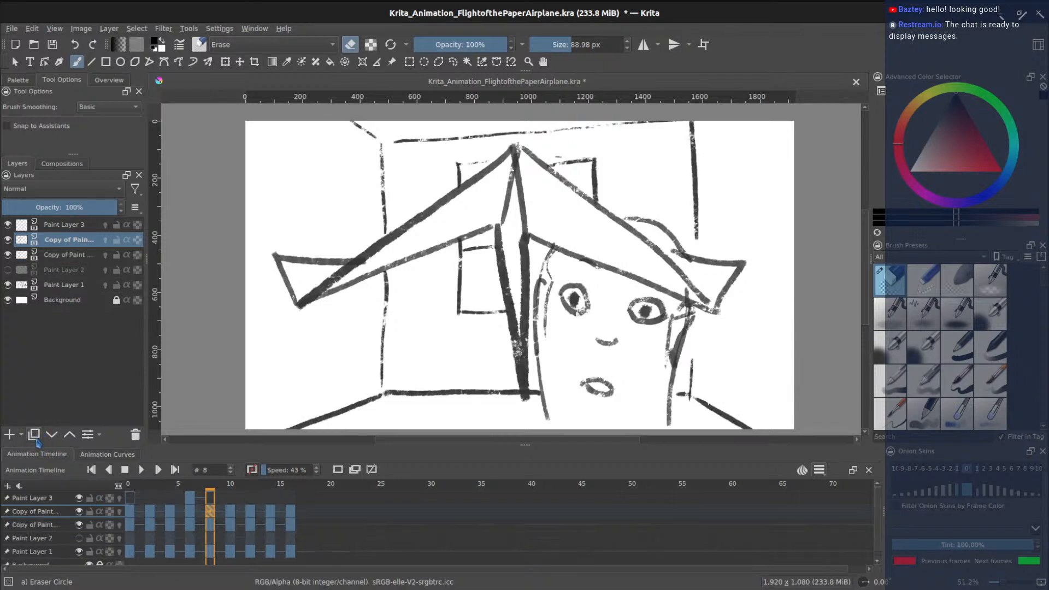
- Hide one background copy and give the other copy's frame 8 a roughly 22 px Gaussian blur
{"action": "left_click", "coordinate": [8, 239]}
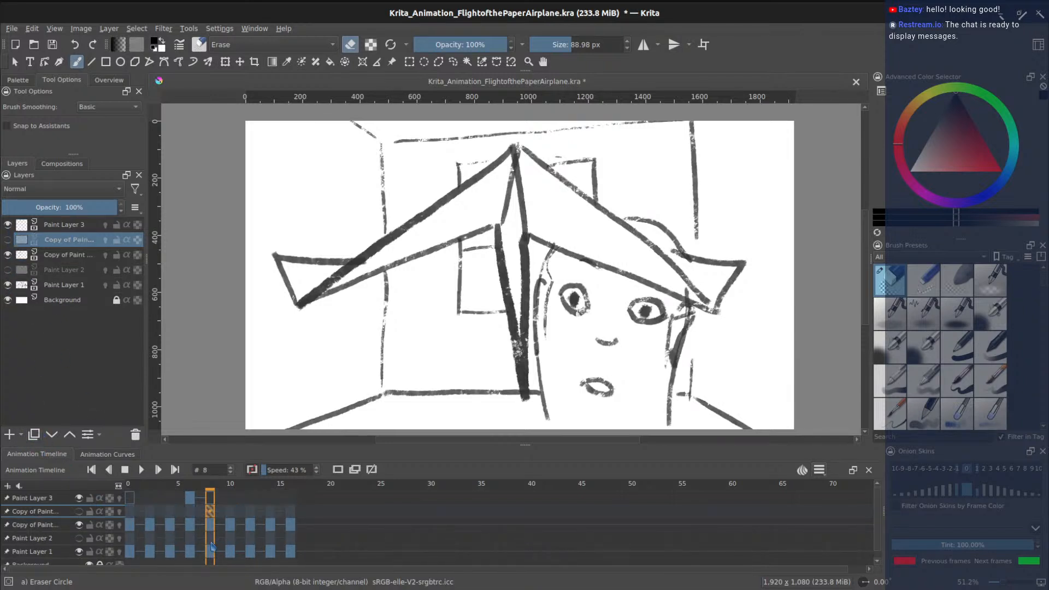
{"action": "left_click", "coordinate": [46, 526]}
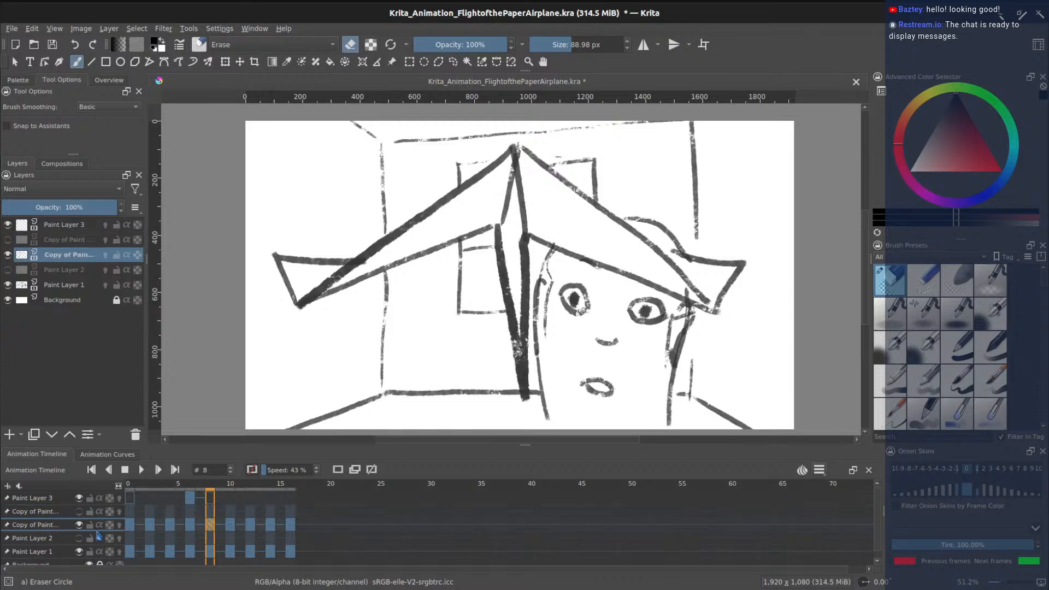
{"action": "left_click", "coordinate": [163, 28]}
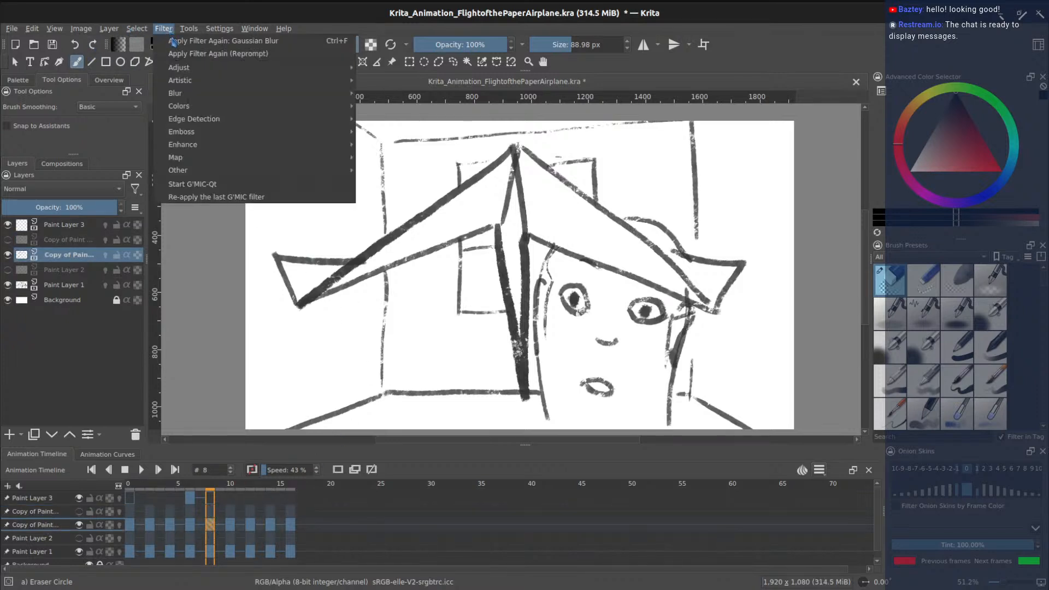
{"action": "mouse_move", "coordinate": [191, 93]}
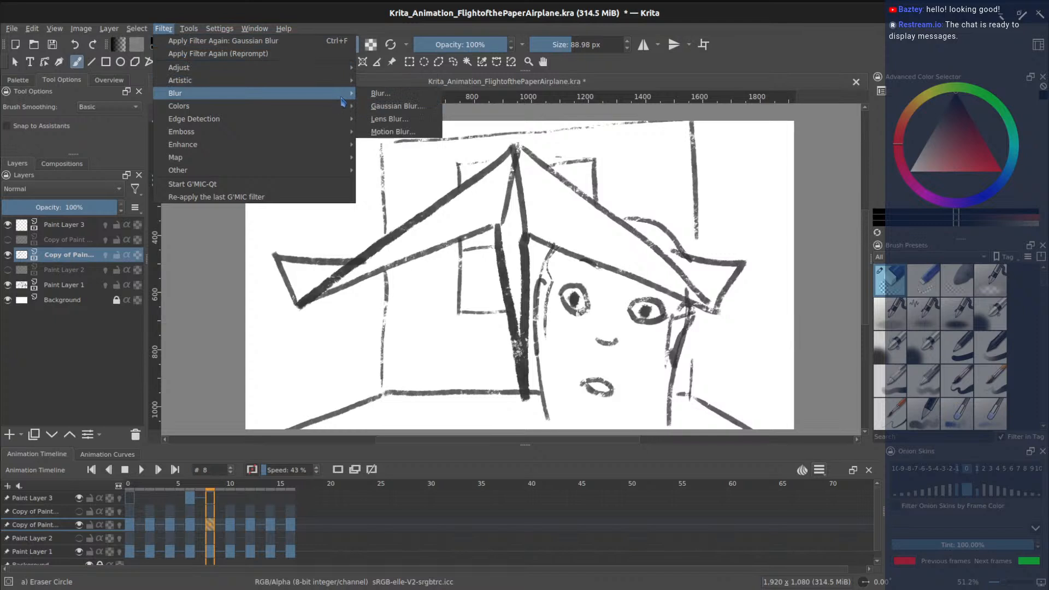
{"action": "left_click", "coordinate": [376, 107]}
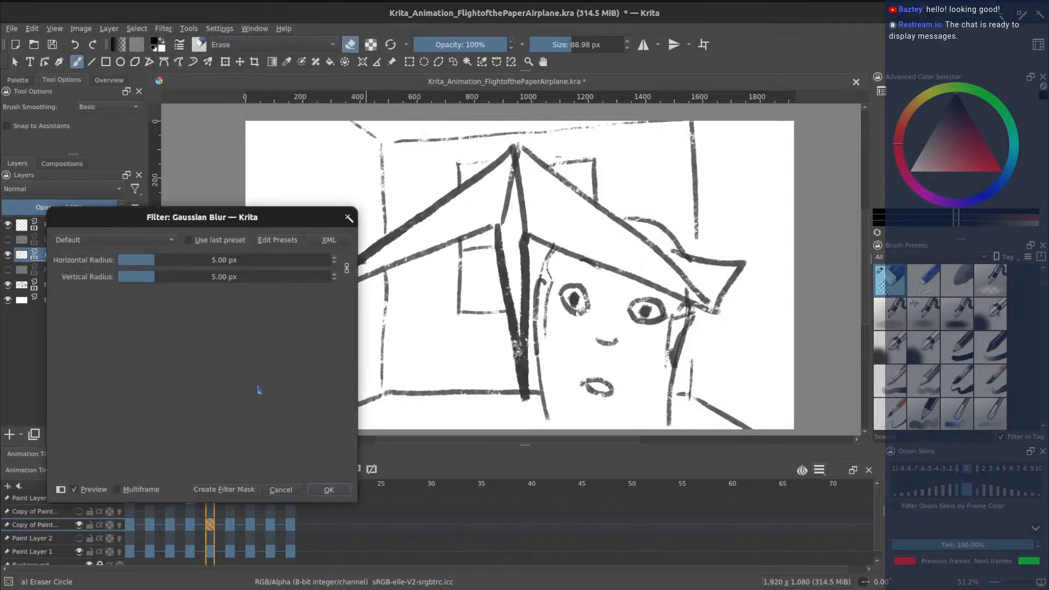
{"action": "left_click_drag", "start_coordinate": [161, 260], "coordinate": [178, 260]}
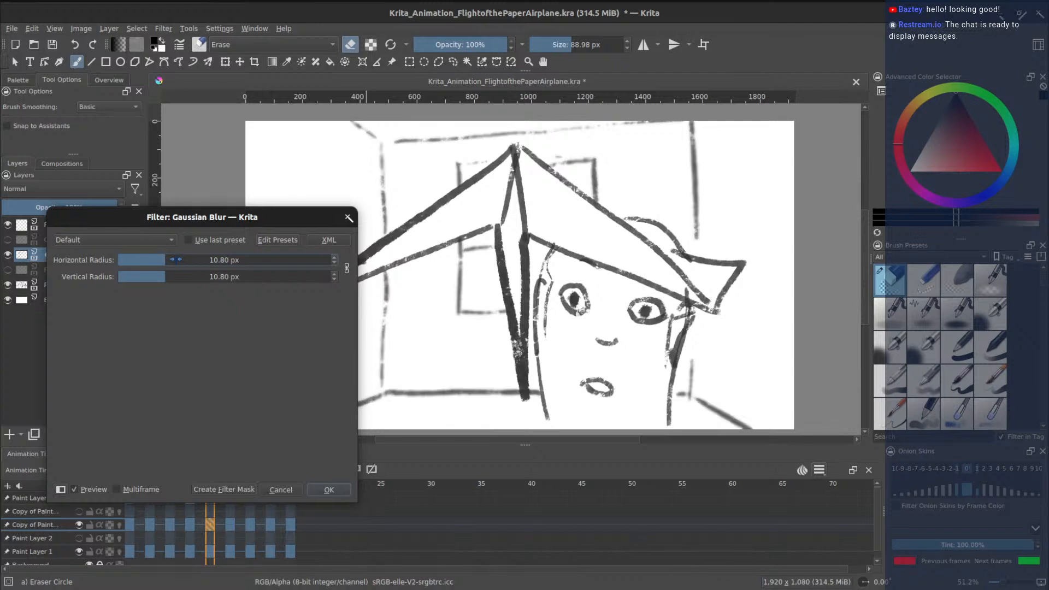
{"action": "left_click_drag", "start_coordinate": [174, 260], "coordinate": [182, 261]}
{"action": "left_click_drag", "start_coordinate": [179, 260], "coordinate": [170, 260]}
{"action": "left_click", "coordinate": [333, 491]}
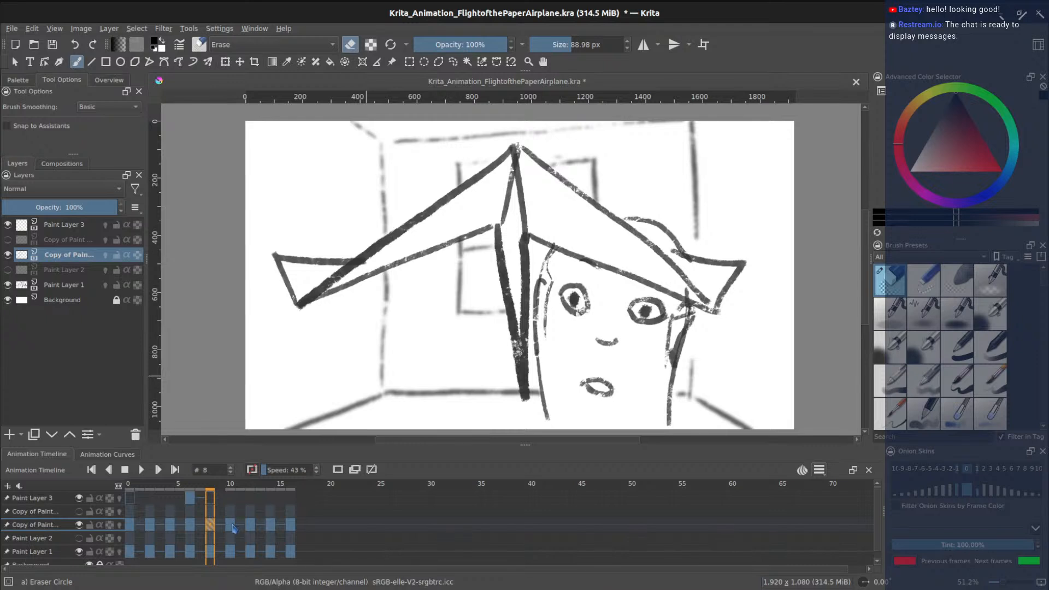
- Apply an 8.99 px Gaussian blur to frame 10's room sketch, then select frame 12
{"action": "left_click", "coordinate": [233, 528]}
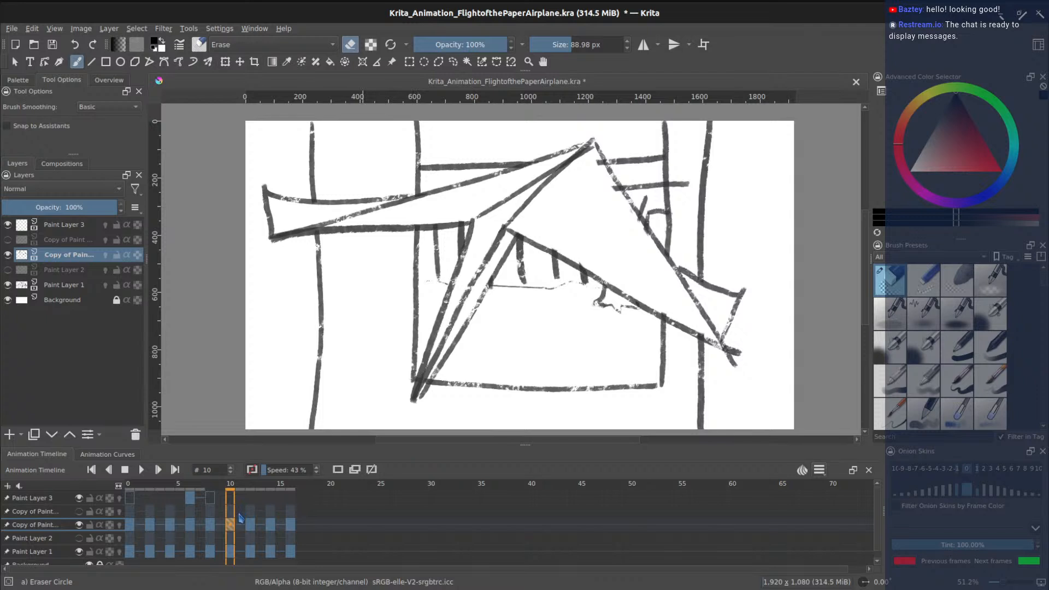
{"action": "left_click", "coordinate": [163, 29]}
{"action": "mouse_move", "coordinate": [322, 94]}
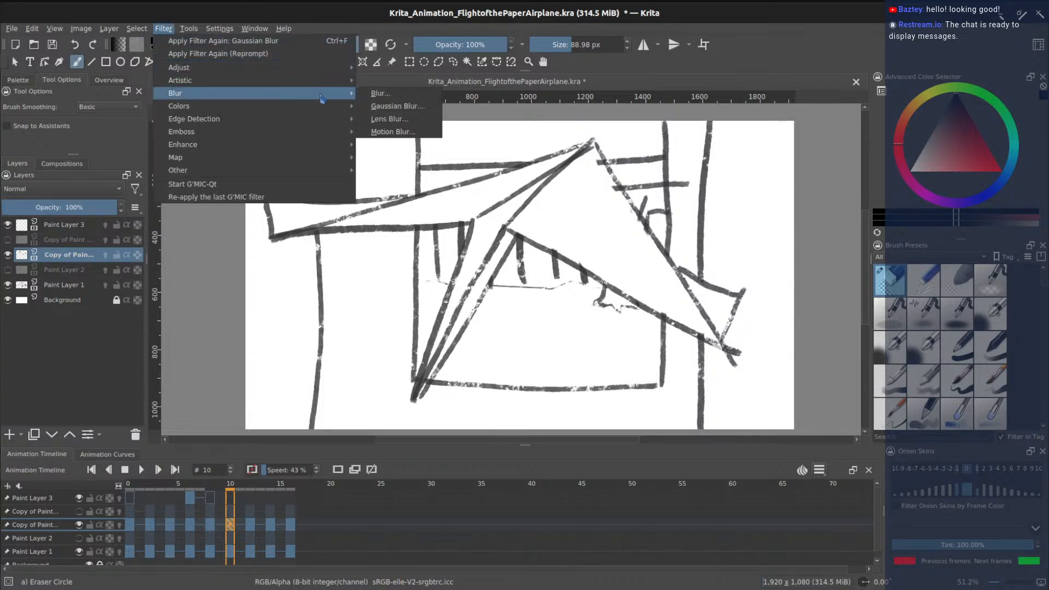
{"action": "left_click", "coordinate": [380, 94]}
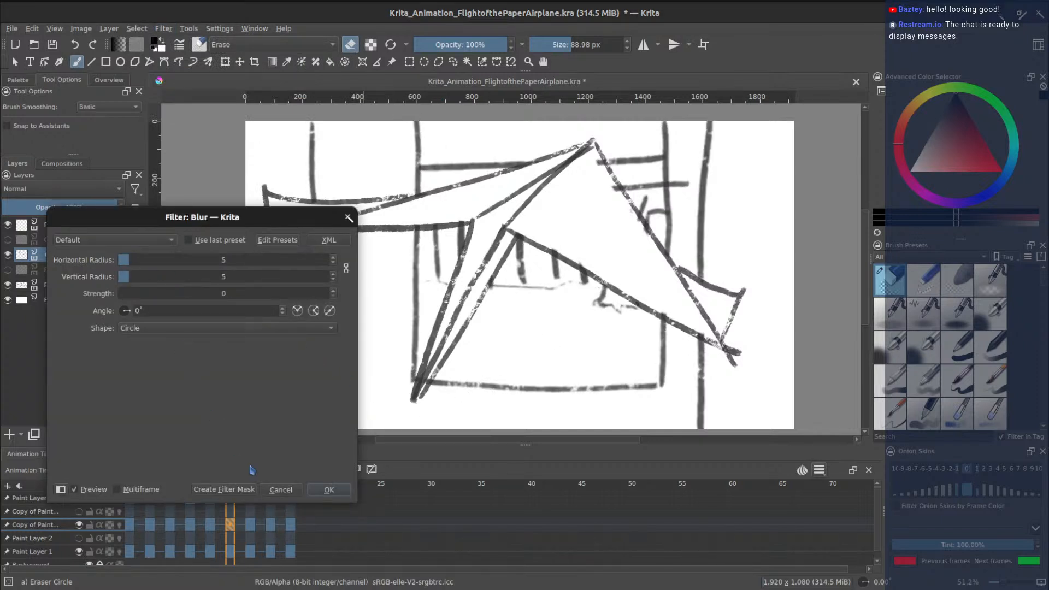
{"action": "left_click", "coordinate": [299, 489]}
{"action": "left_click", "coordinate": [163, 28]}
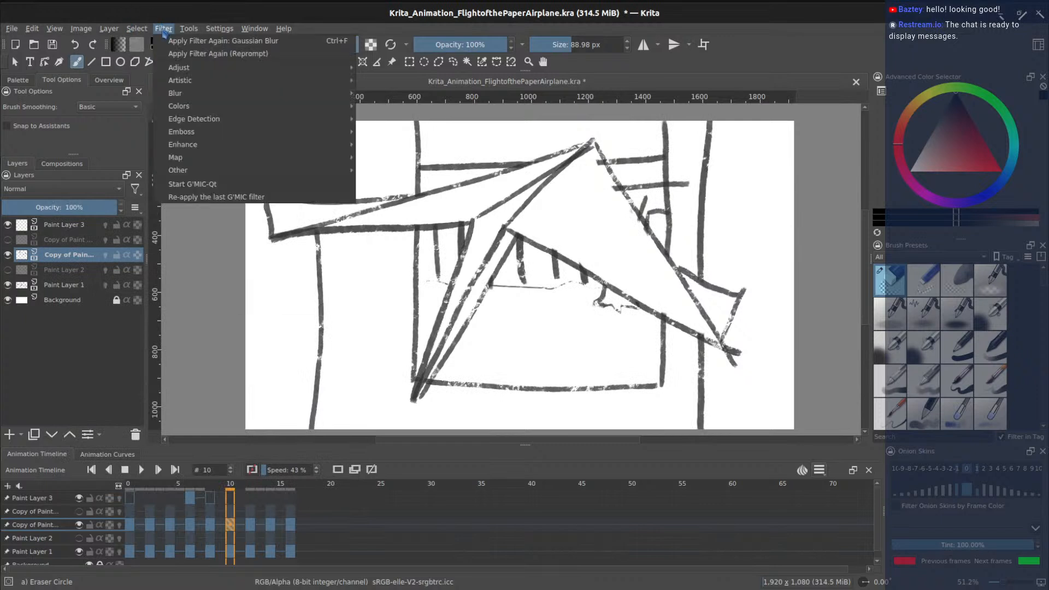
{"action": "mouse_move", "coordinate": [326, 94]}
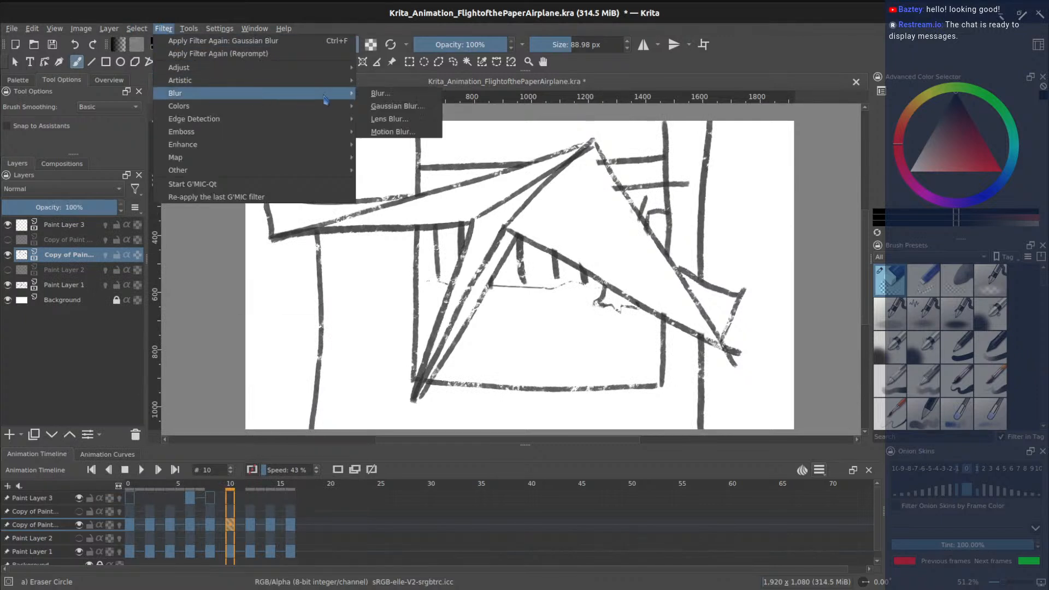
{"action": "left_click", "coordinate": [389, 106]}
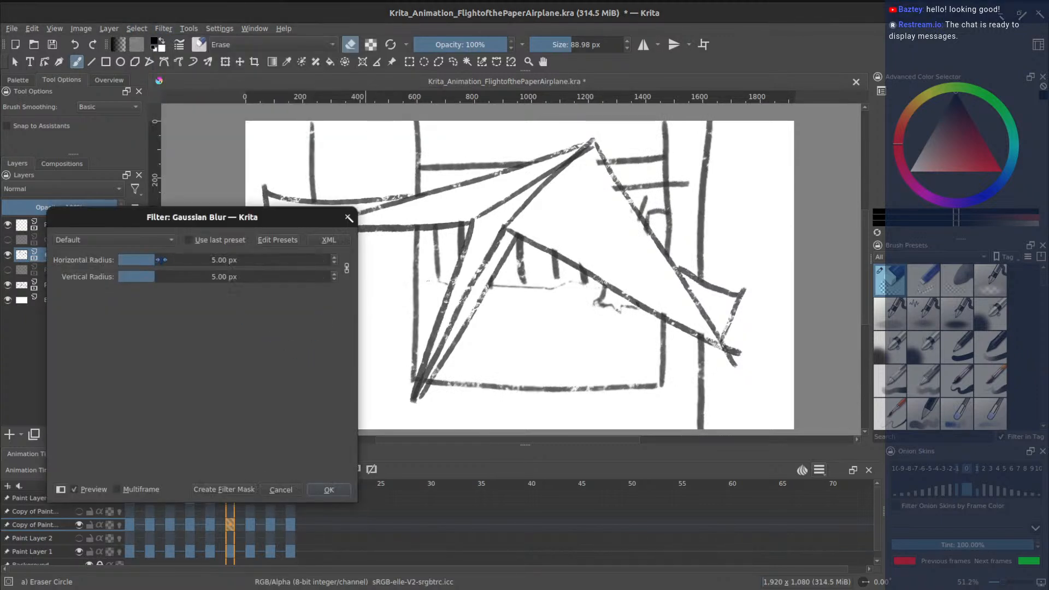
{"action": "left_click_drag", "start_coordinate": [162, 260], "coordinate": [177, 261]}
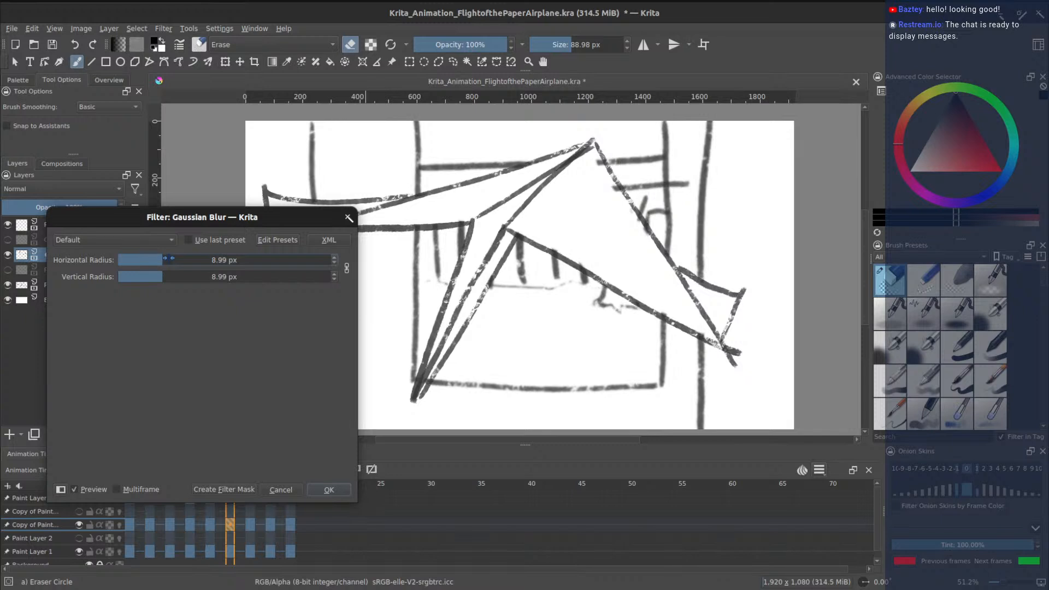
{"action": "left_click", "coordinate": [330, 490]}
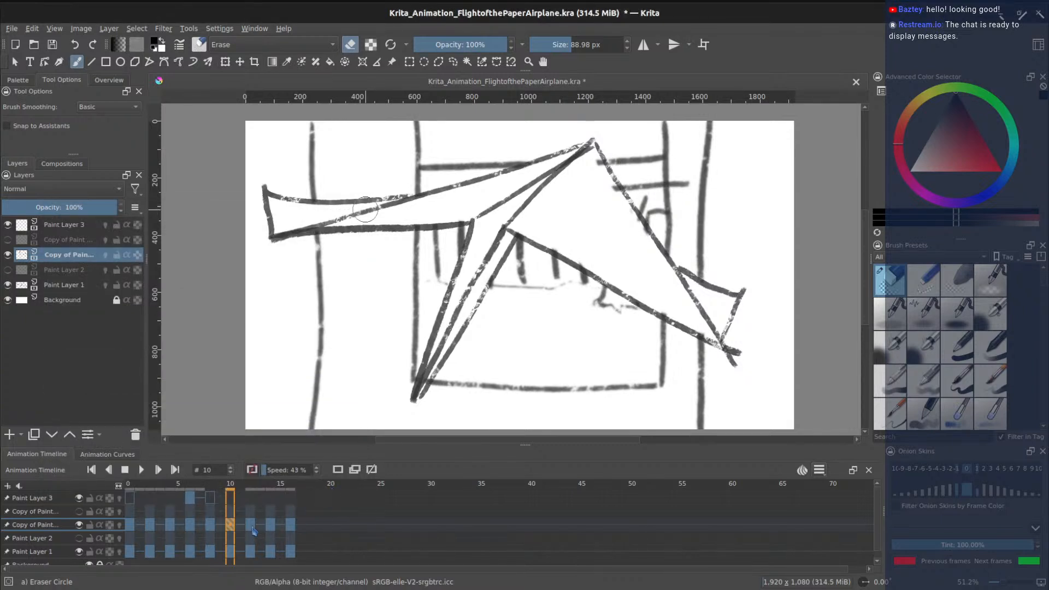
{"action": "left_click", "coordinate": [253, 528]}
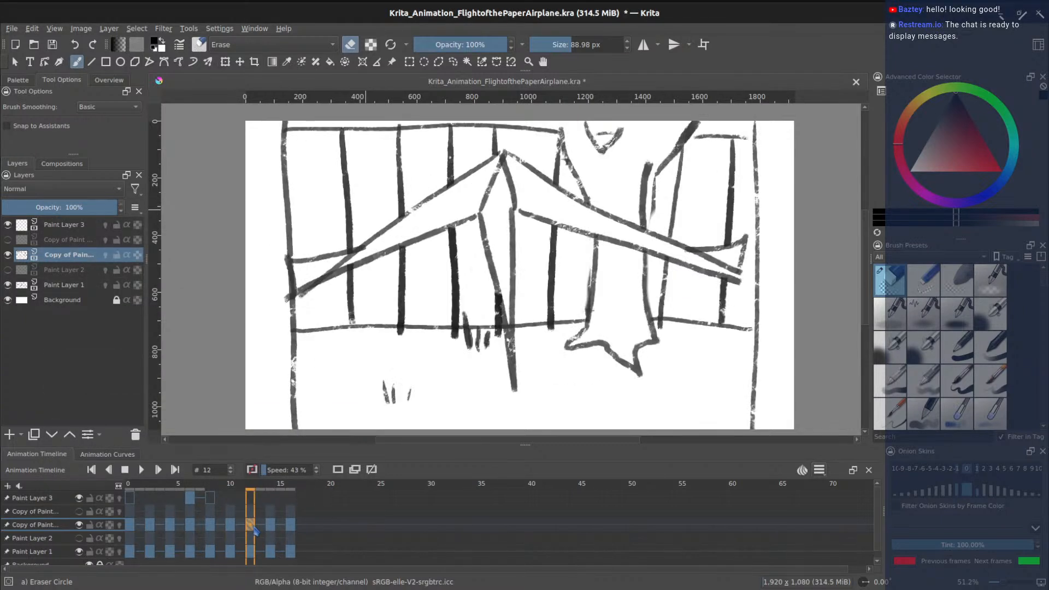
- Scrub through frames 14, 16 and back to 12, then save the document
{"action": "left_click", "coordinate": [272, 526]}
{"action": "left_click", "coordinate": [293, 528]}
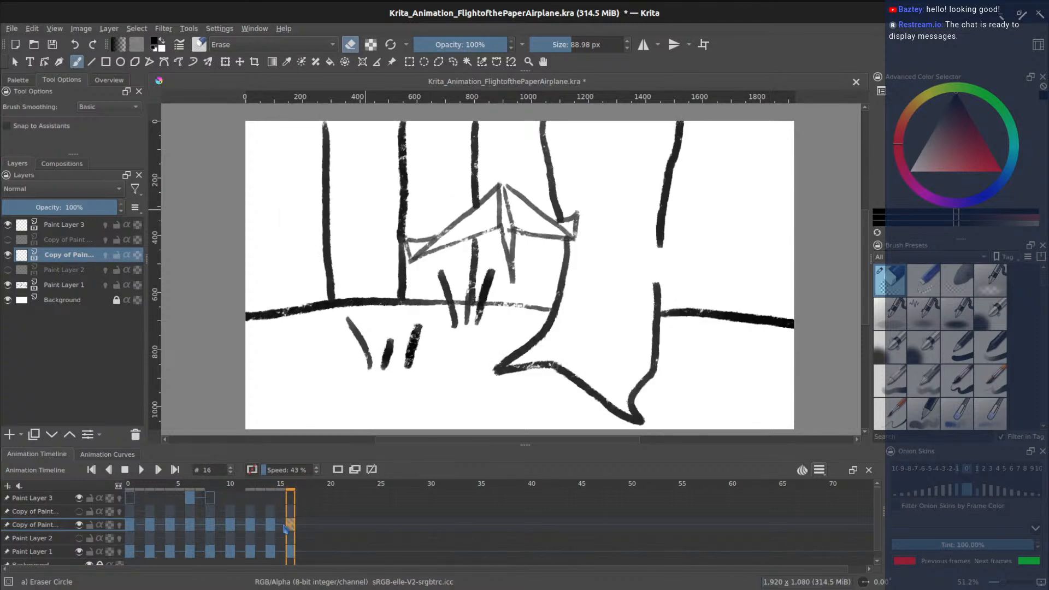
{"action": "left_click", "coordinate": [270, 526]}
{"action": "left_click", "coordinate": [253, 528]}
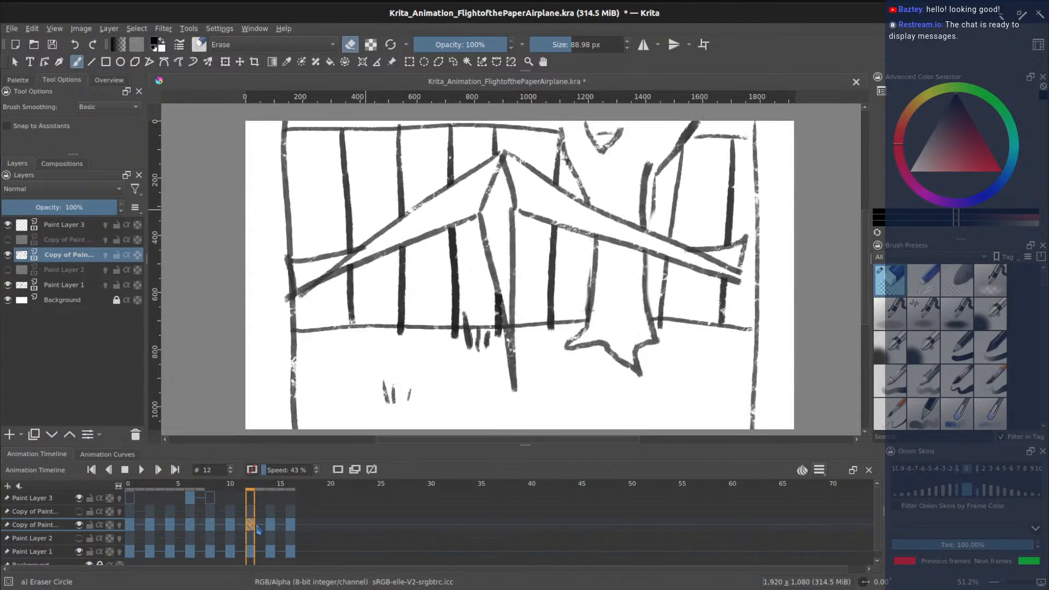
{"action": "key", "text": "ctrl+s"}
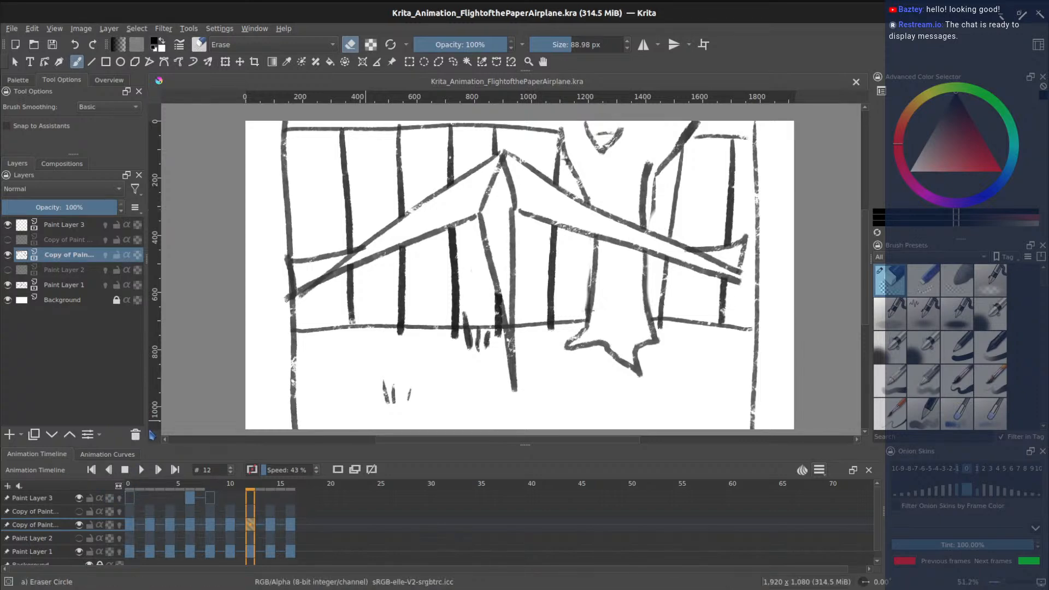
- Play the animation once, then scrub back through frames 15, 13 and 10 to frame 9
{"action": "left_click", "coordinate": [143, 473]}
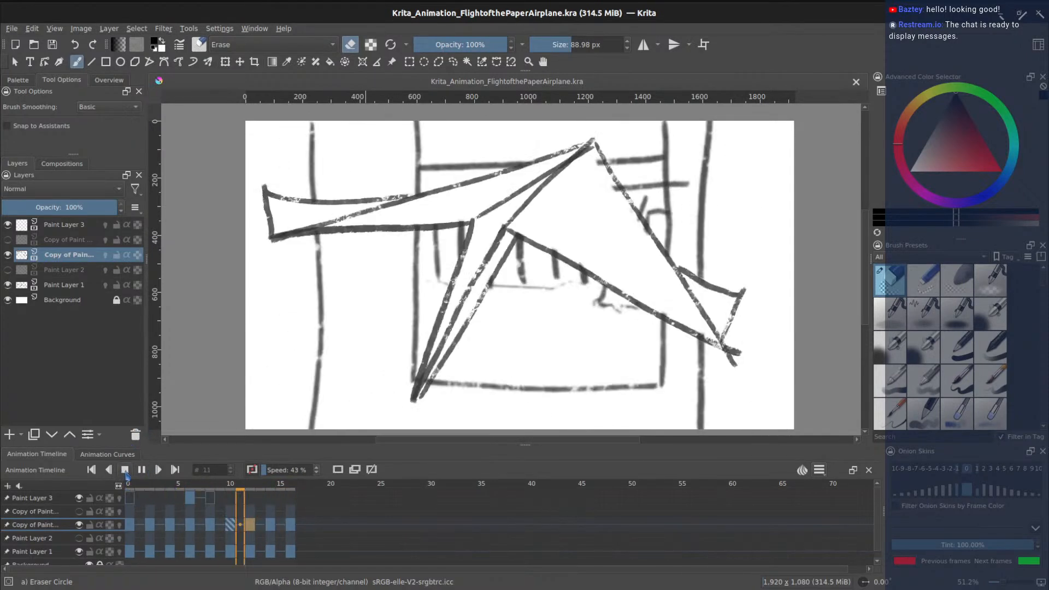
{"action": "left_click", "coordinate": [125, 470]}
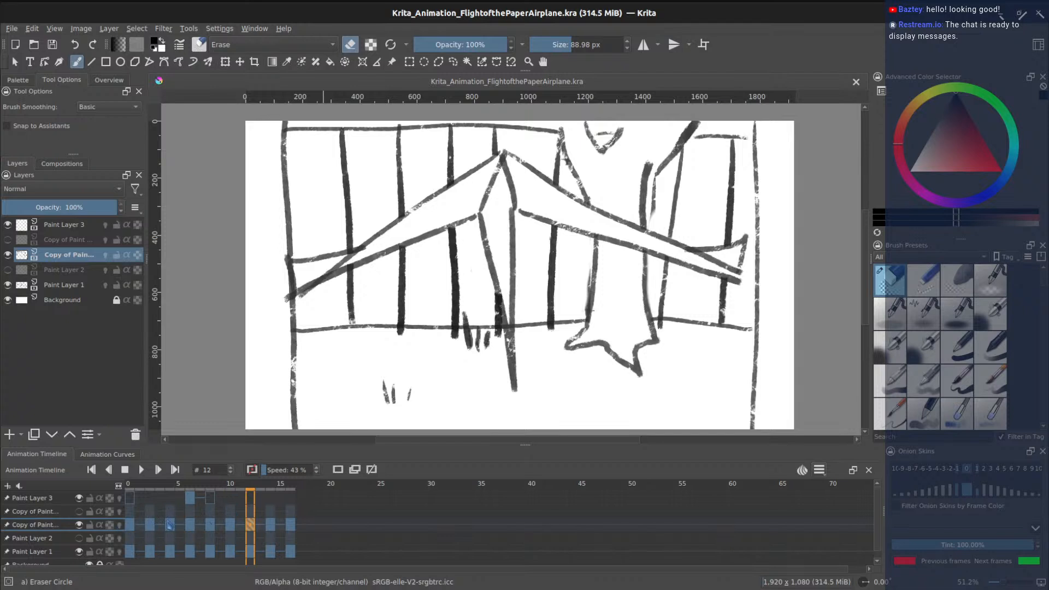
{"action": "left_click", "coordinate": [280, 528]}
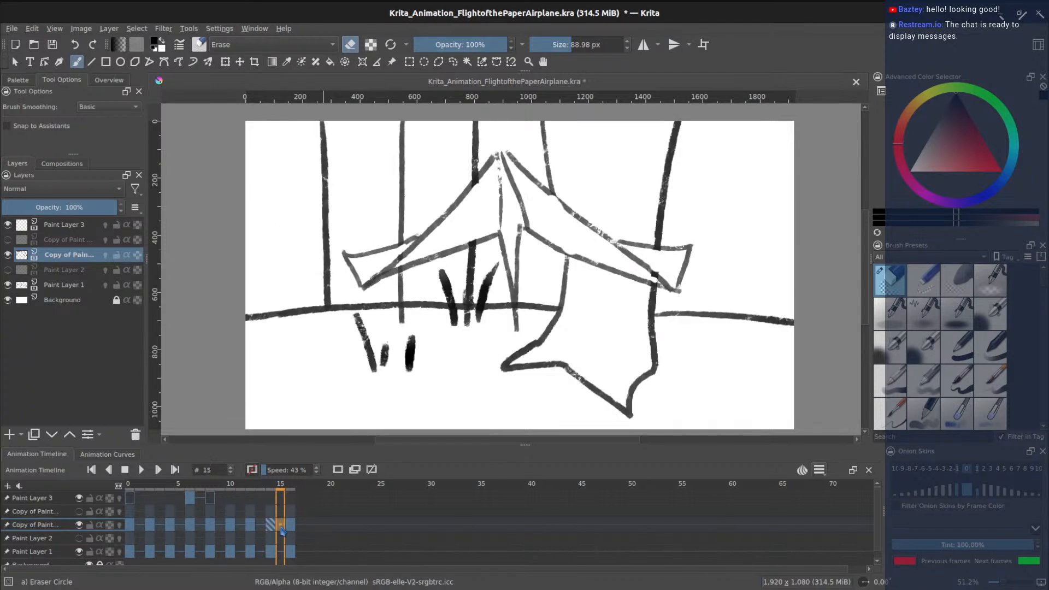
{"action": "left_click", "coordinate": [261, 526]}
{"action": "left_click", "coordinate": [230, 526]}
{"action": "left_click", "coordinate": [216, 526]}
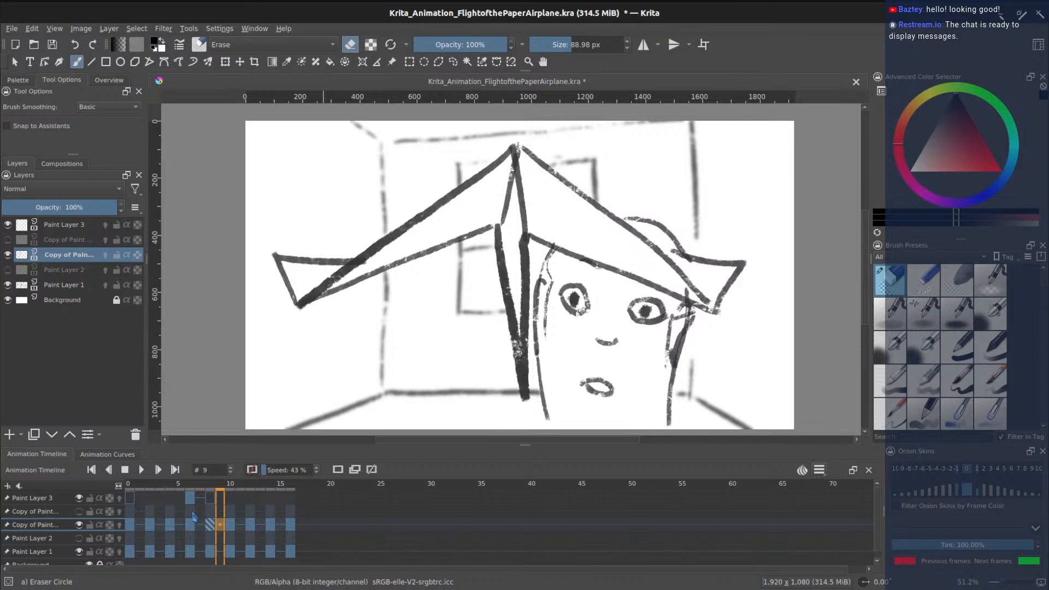
- Lower the playback speed to 25 % and replay the animation
{"action": "left_click", "coordinate": [318, 474]}
{"action": "left_click", "coordinate": [142, 473]}
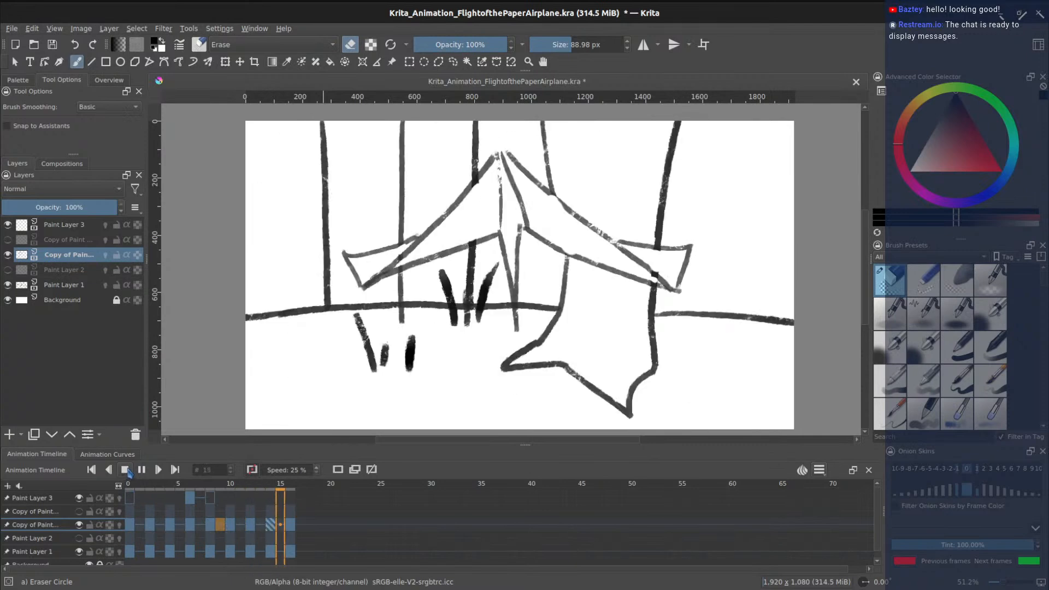
{"action": "left_click", "coordinate": [127, 471]}
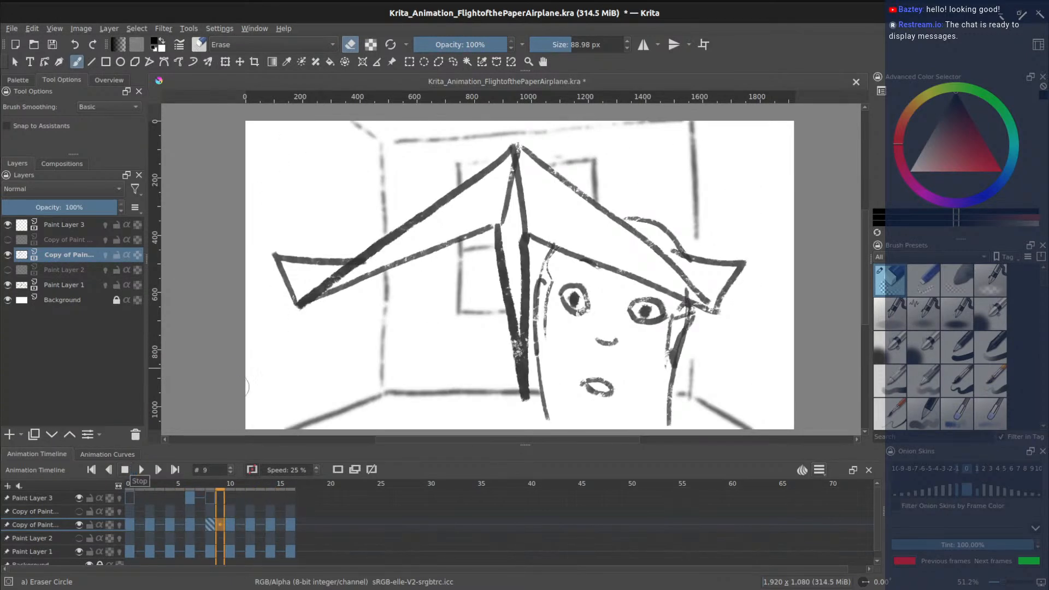
{"action": "left_click", "coordinate": [143, 470]}
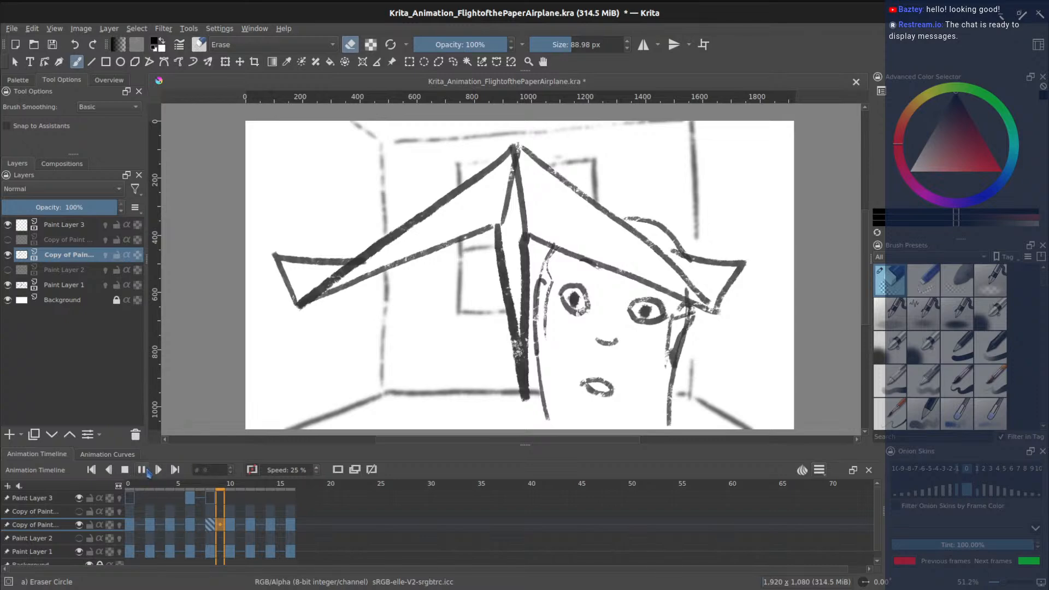